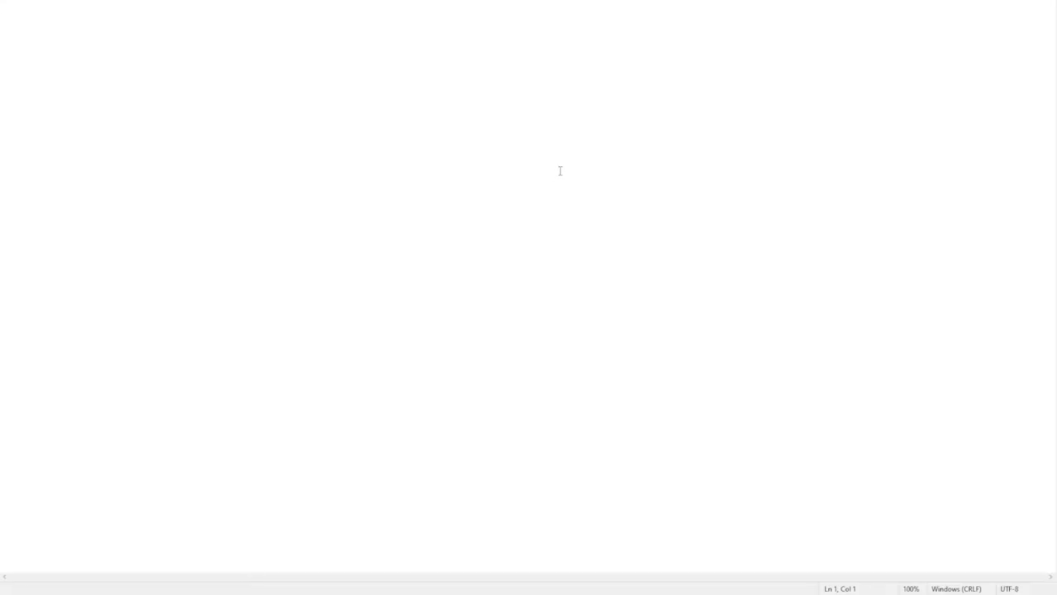
Type 'test test test', 'blah blah' and an indented 'blah blah' on separate lines
text(test test test)
key(Return)
text(blah blah)
key(Return)
text(blah blah)
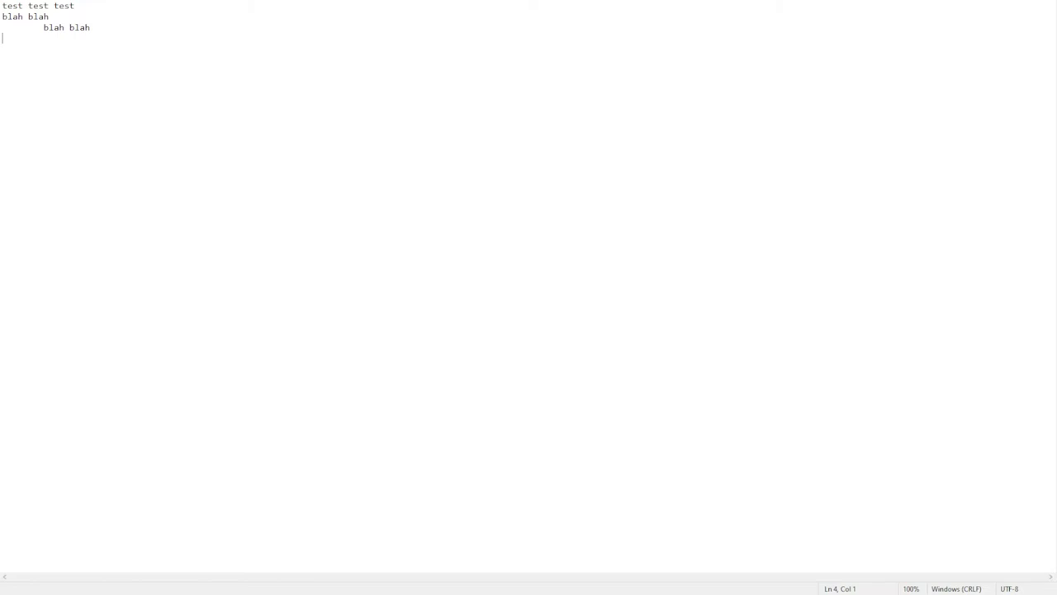
Add a numbered list item1 to item3 and indent its lines
text(1. item1)
key(Return)
text(2. item23. item3)
key(Up)
key(Up)
key(Home)
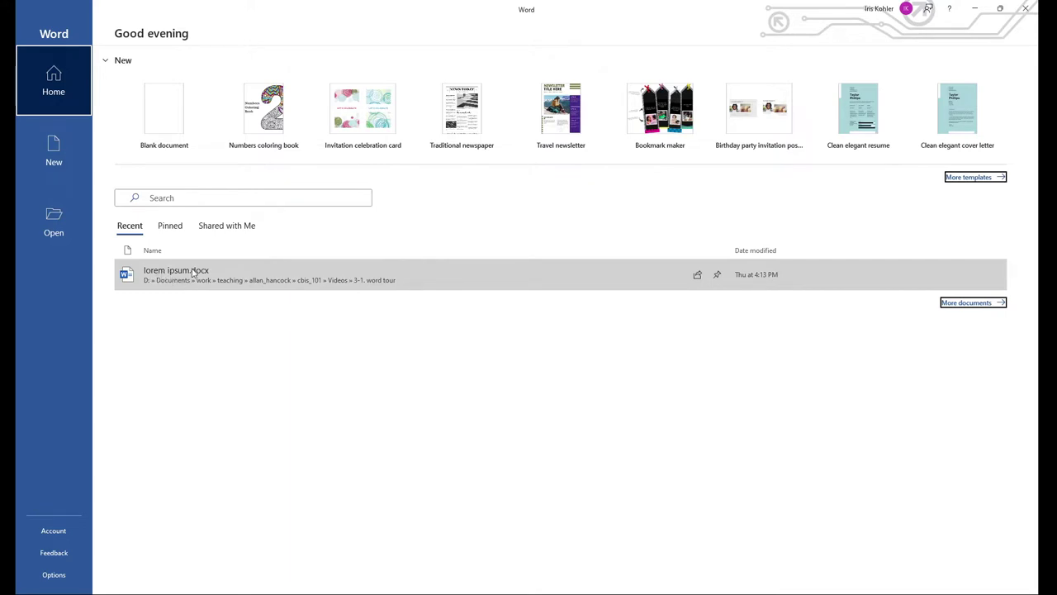
Show the pinned files list on Word's Home screen
click(170, 230)
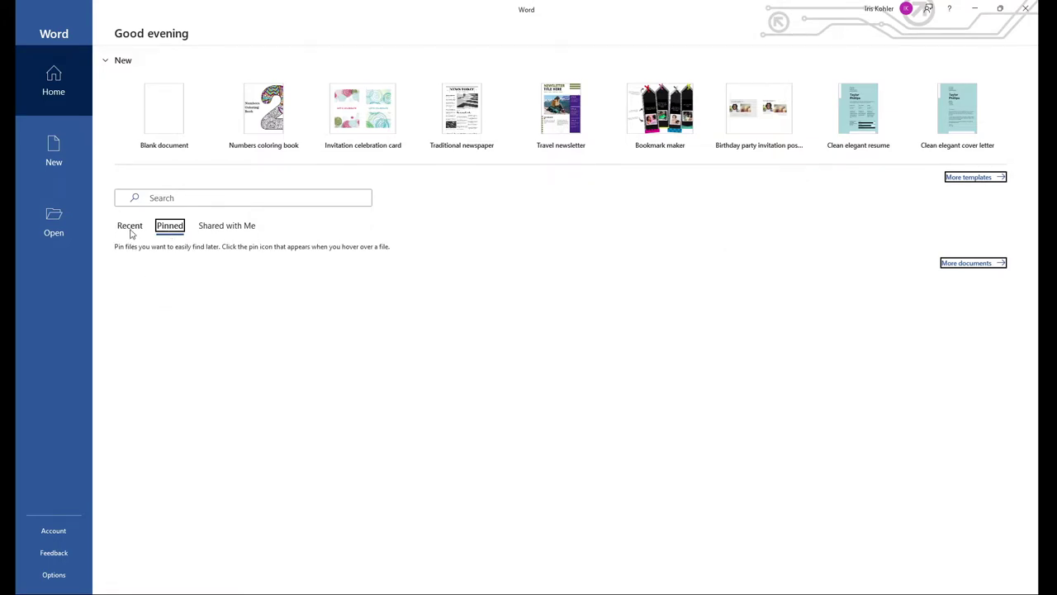
Pin lorem ipsum.docx to the list from the Recent files
click(130, 228)
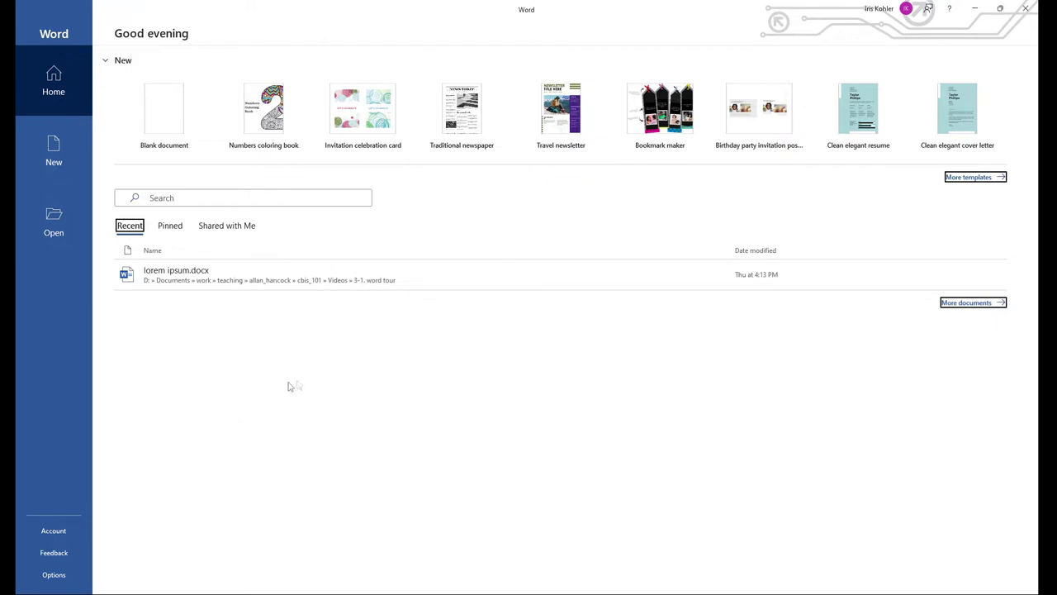
click(301, 278)
key(Tab)
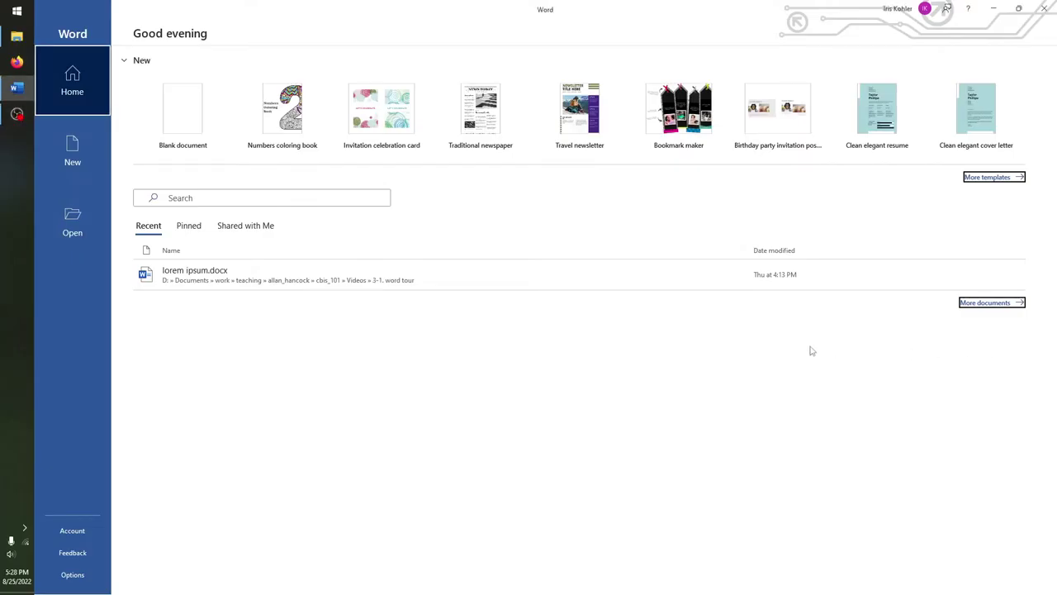
right_click(327, 271)
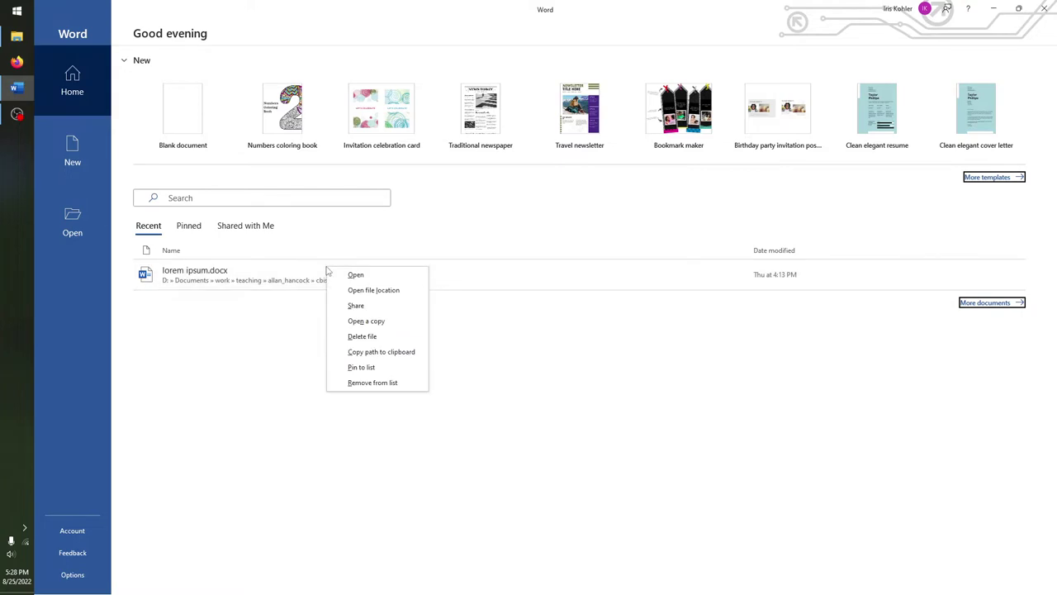
click(368, 368)
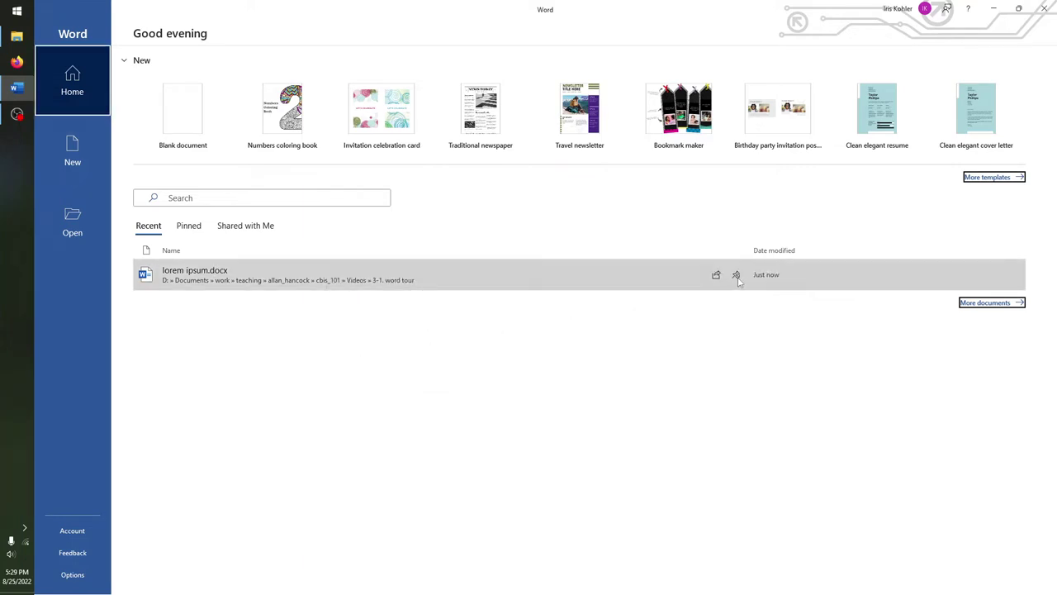
Check the Pinned list, then view the documents shared with you
click(189, 225)
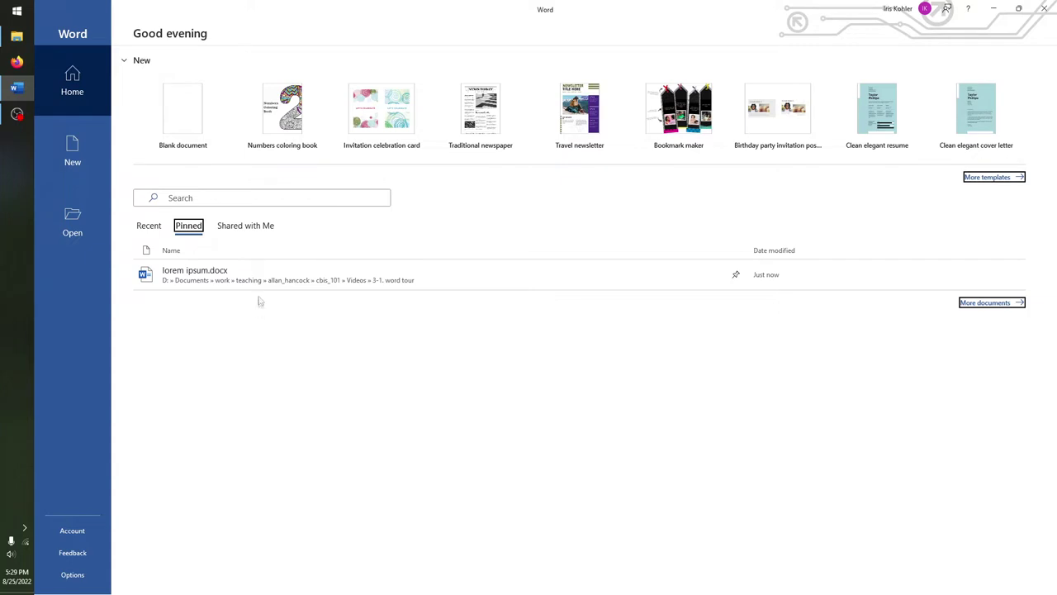
click(257, 231)
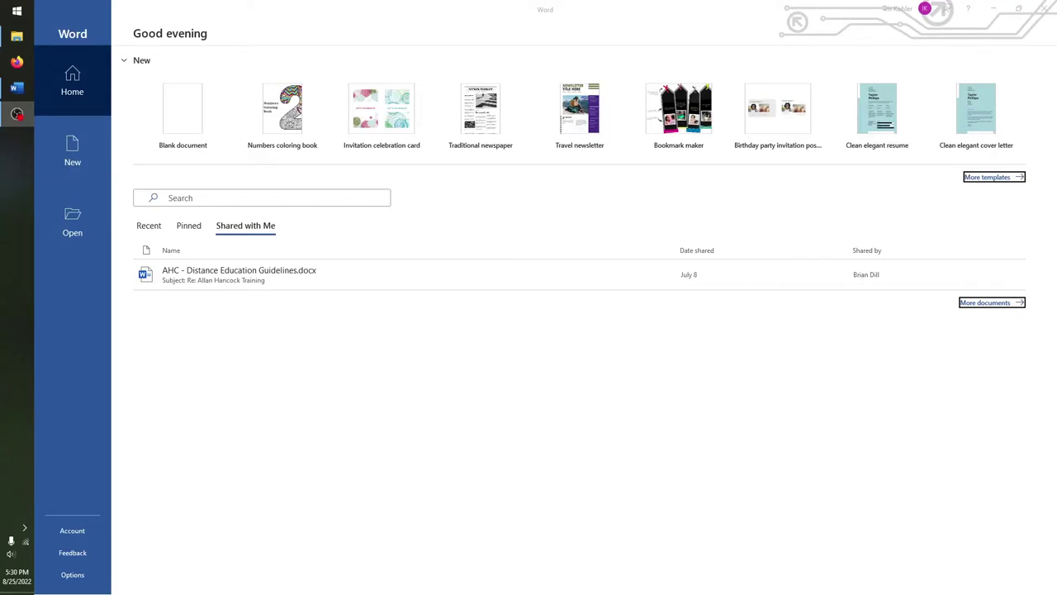
click(70, 149)
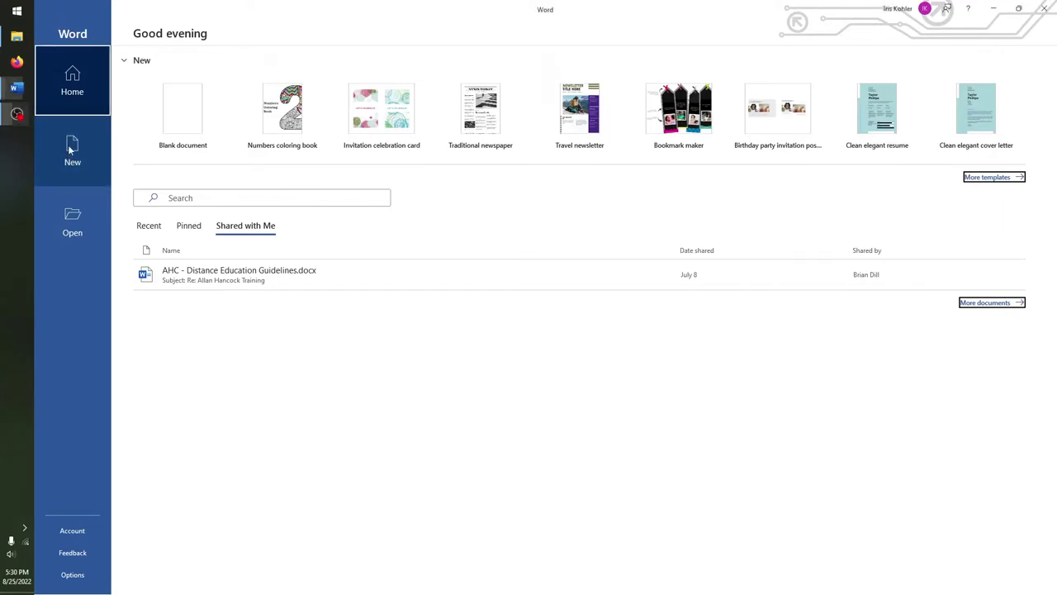
Browse the New page's template gallery, then select the online templates search box
click(85, 150)
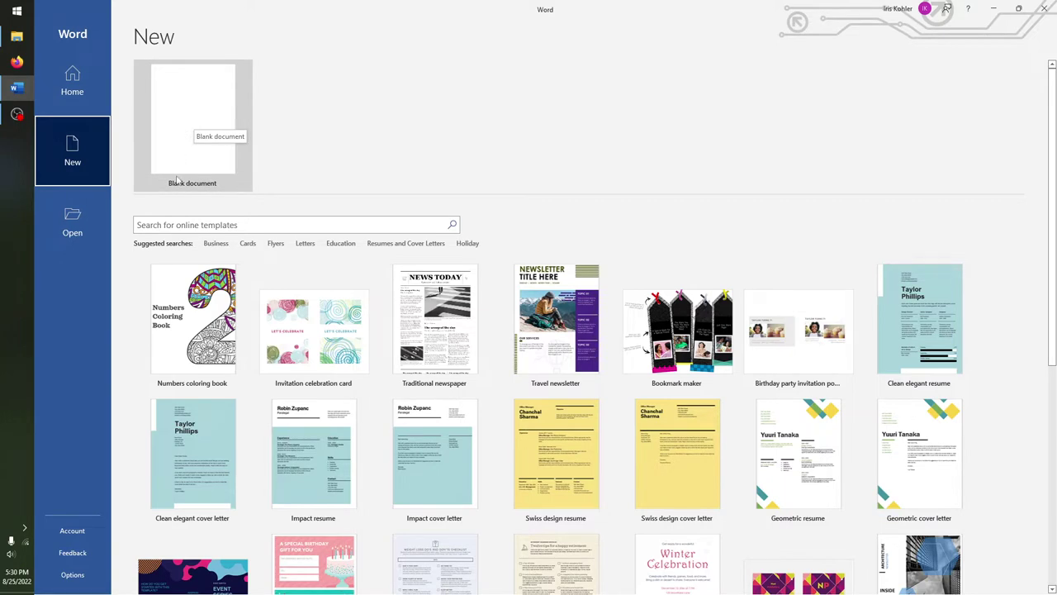
scroll(440, 348, down, 1)
scroll(440, 348, down, 6)
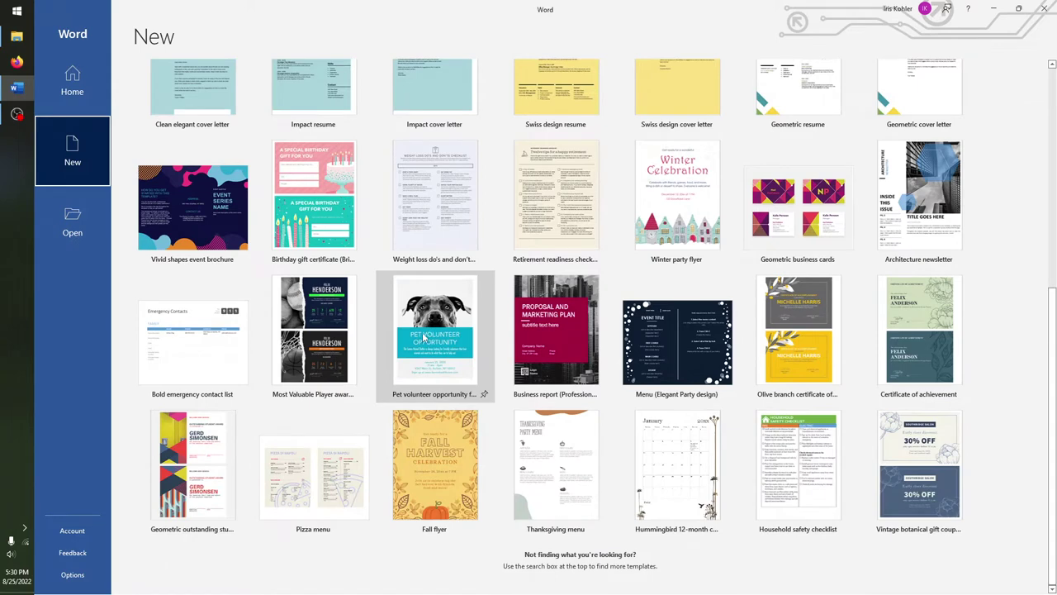
scroll(421, 332, up, 7)
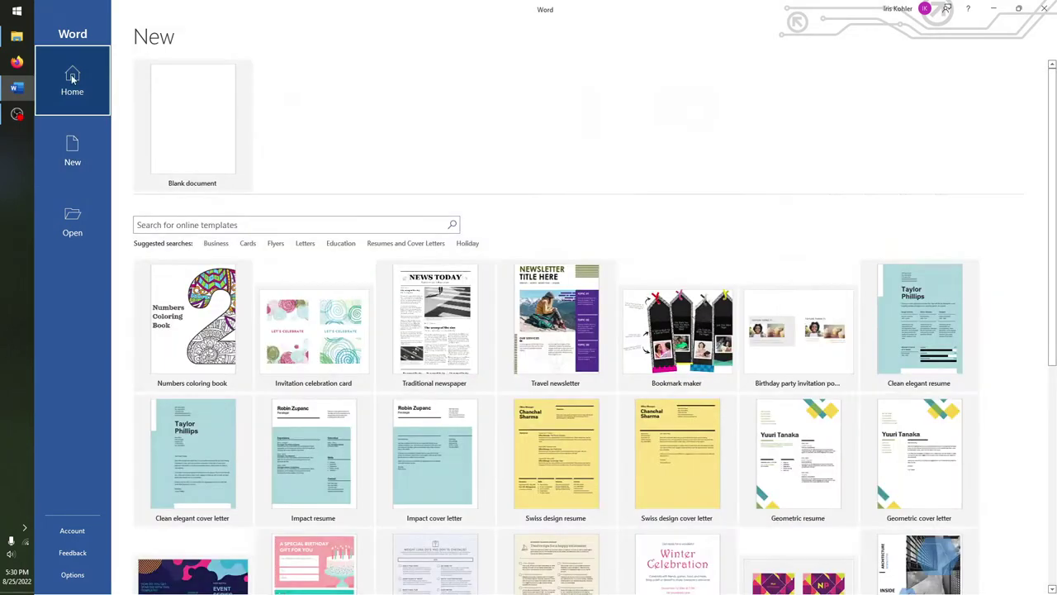
click(72, 78)
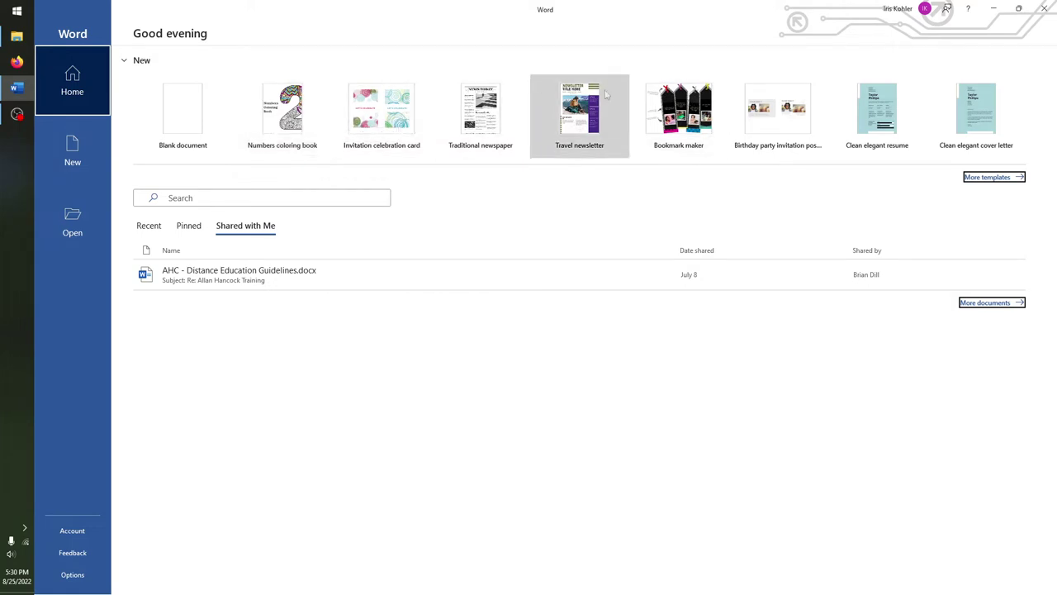
click(51, 145)
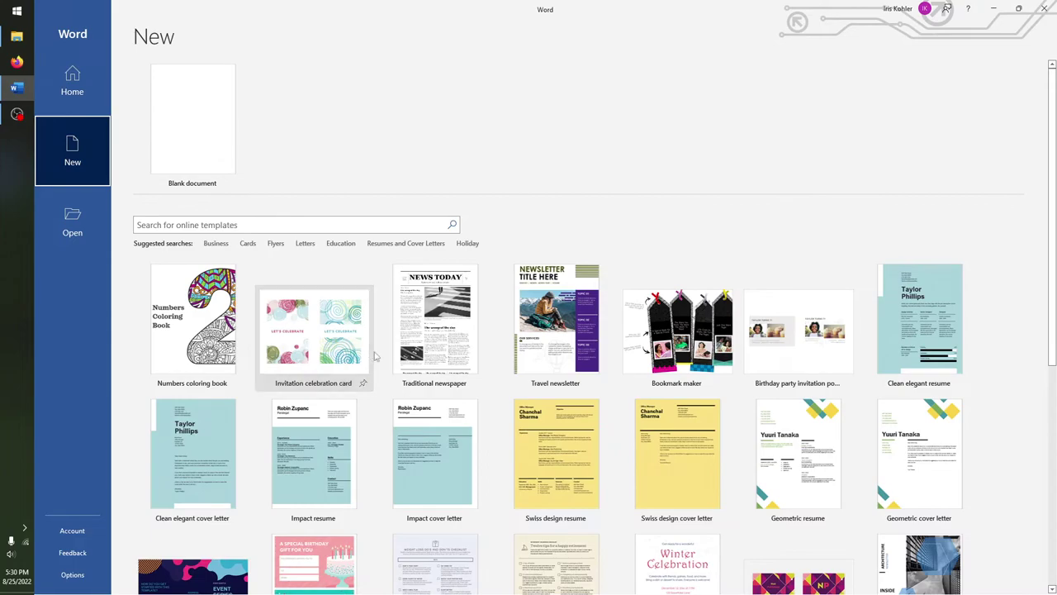
scroll(385, 381, down, 3)
scroll(384, 381, down, 2)
scroll(659, 376, up, 5)
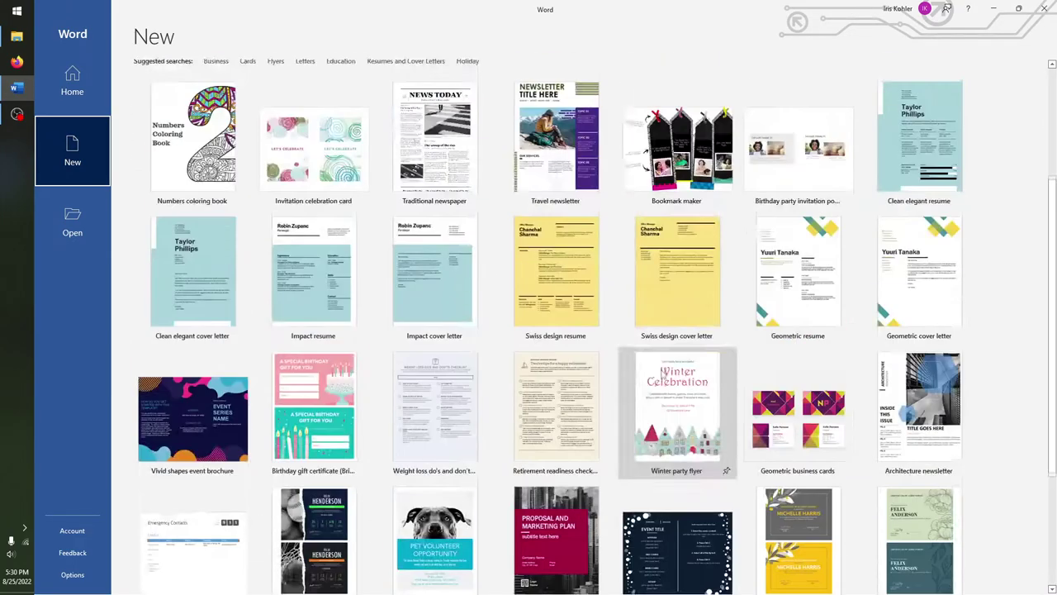
click(316, 223)
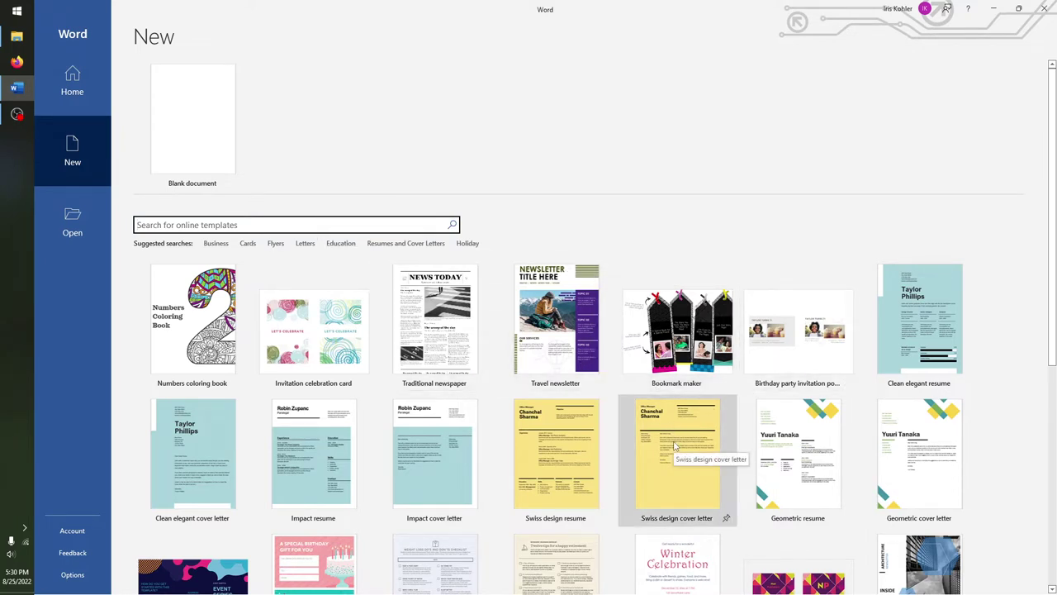
text(resume)
key(Return)
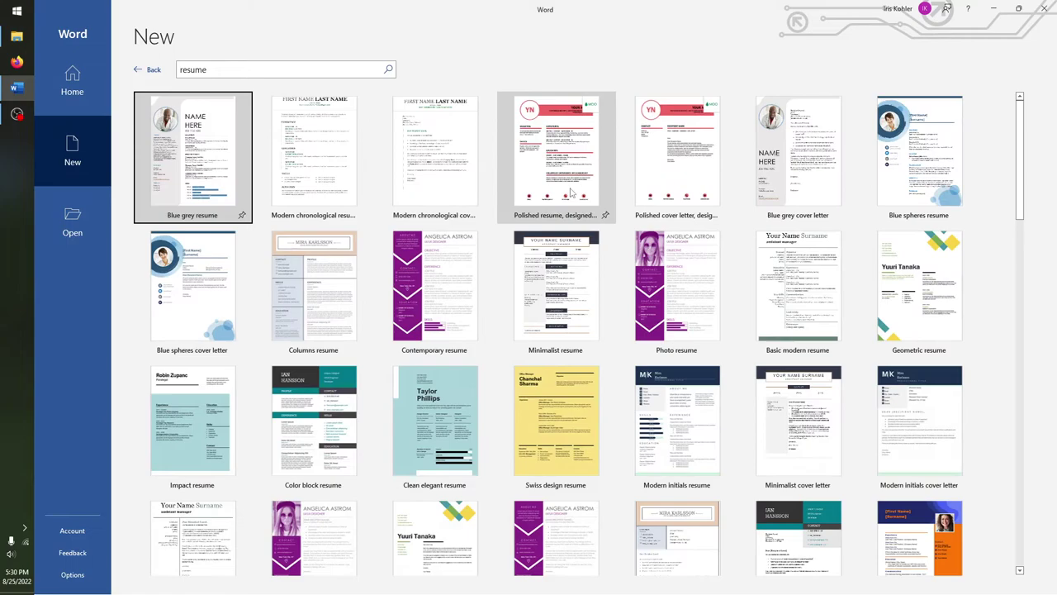
scroll(570, 192, down, 5)
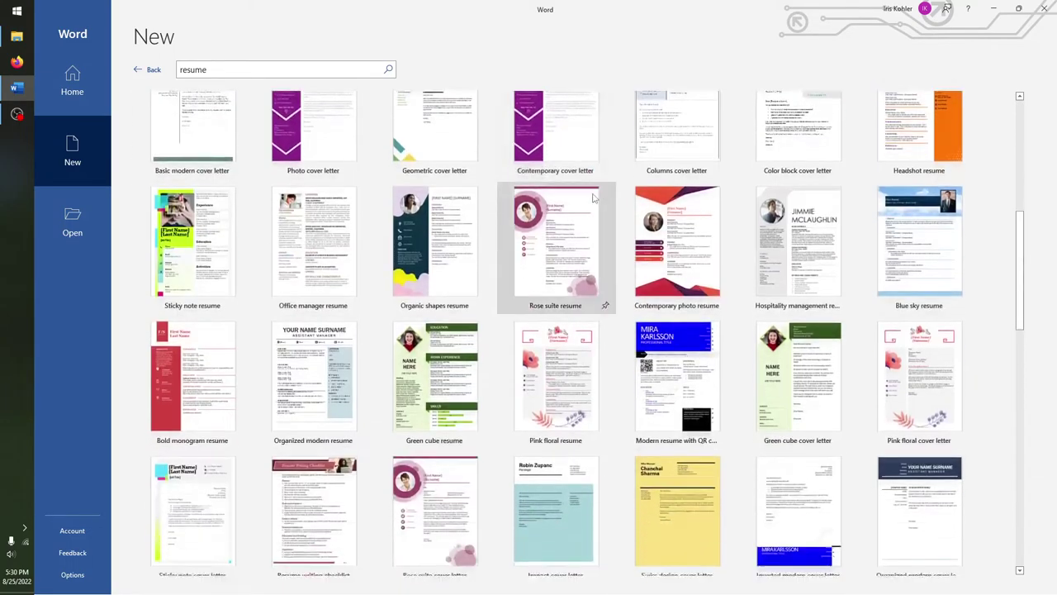
scroll(593, 196, down, 6)
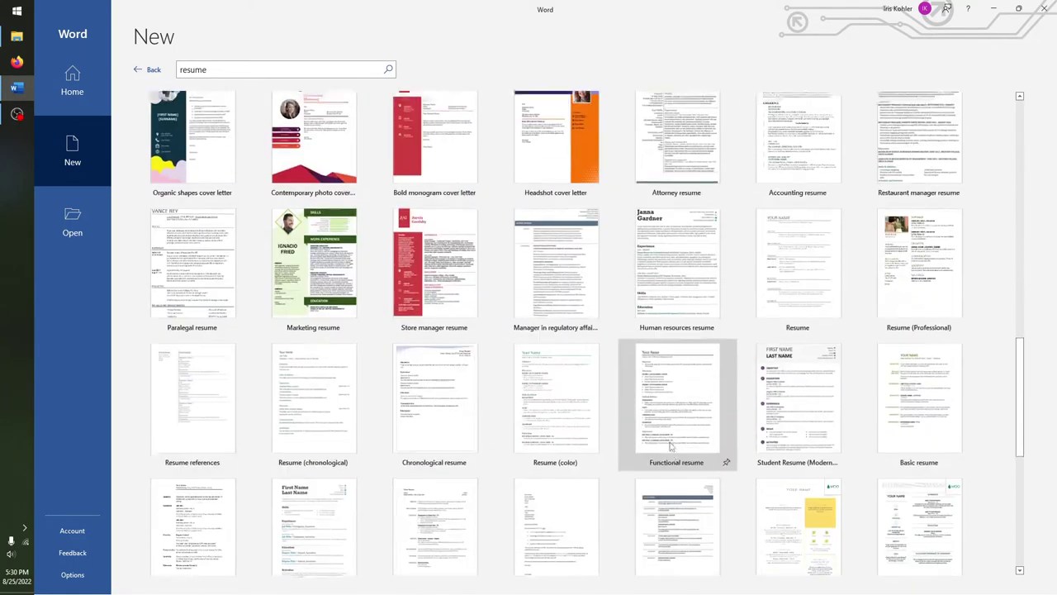
scroll(671, 446, down, 1)
scroll(671, 446, down, 3)
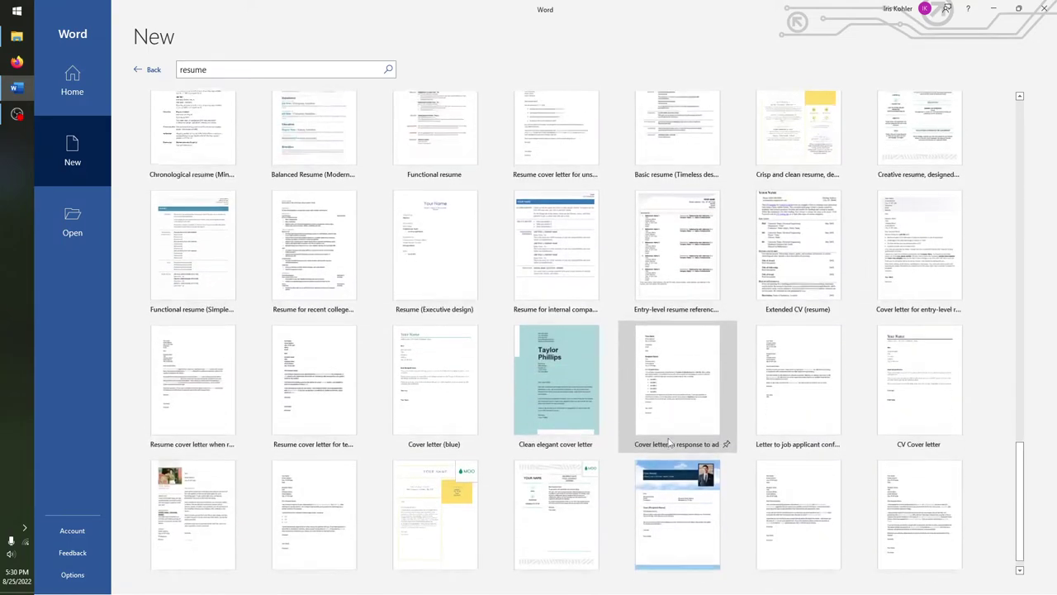
scroll(671, 439, up, 2)
scroll(671, 439, up, 10)
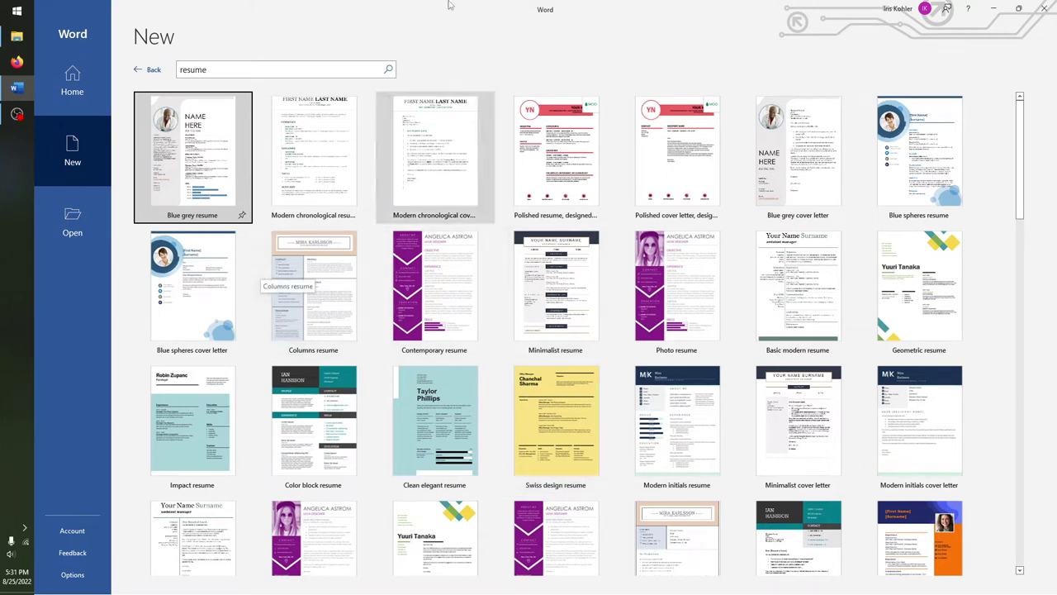
click(466, 40)
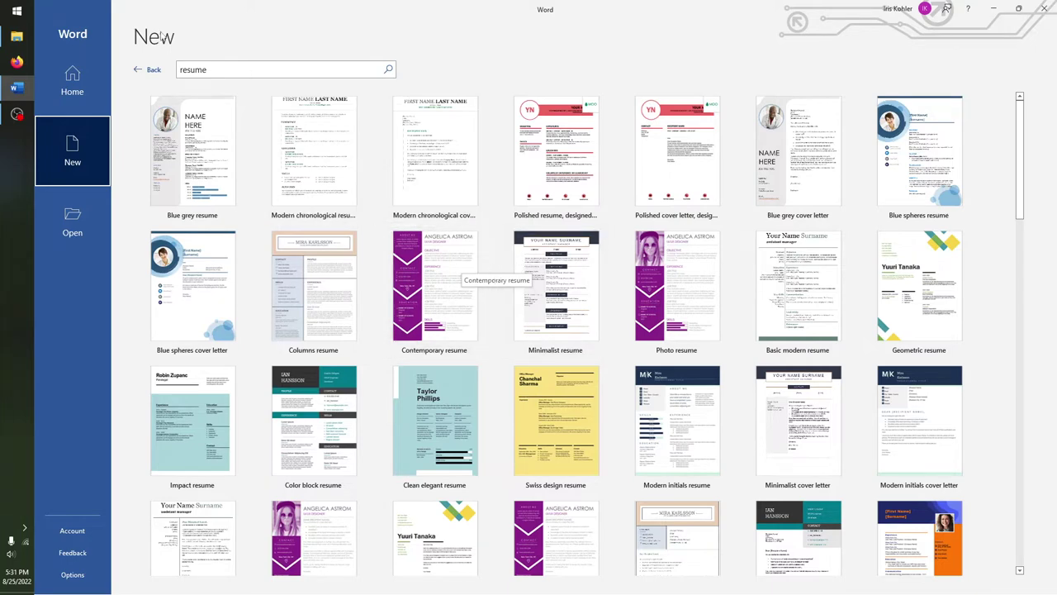
click(147, 70)
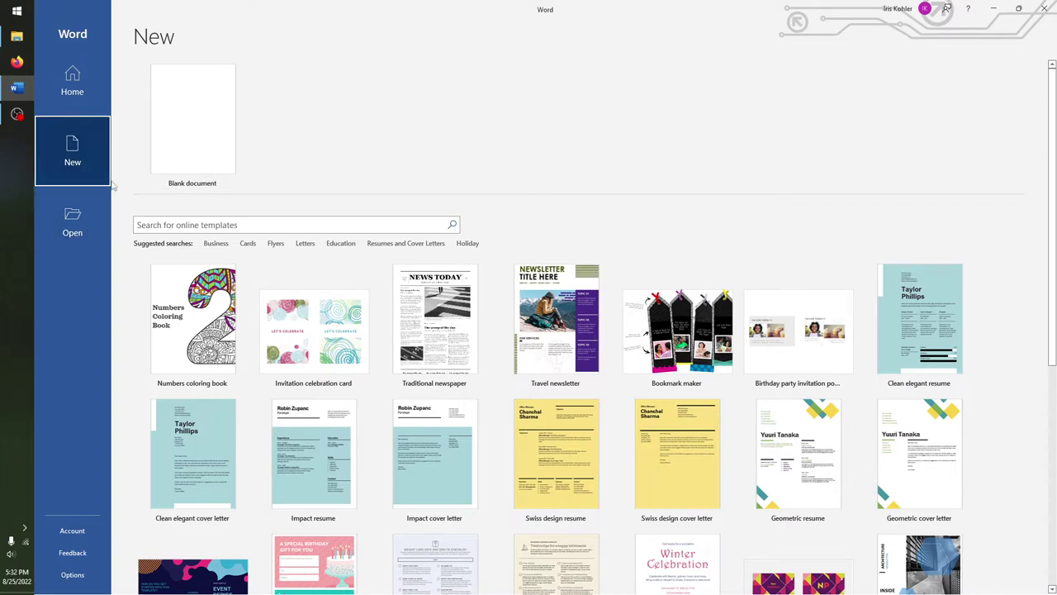
Switch to the Open page for existing documents
click(70, 229)
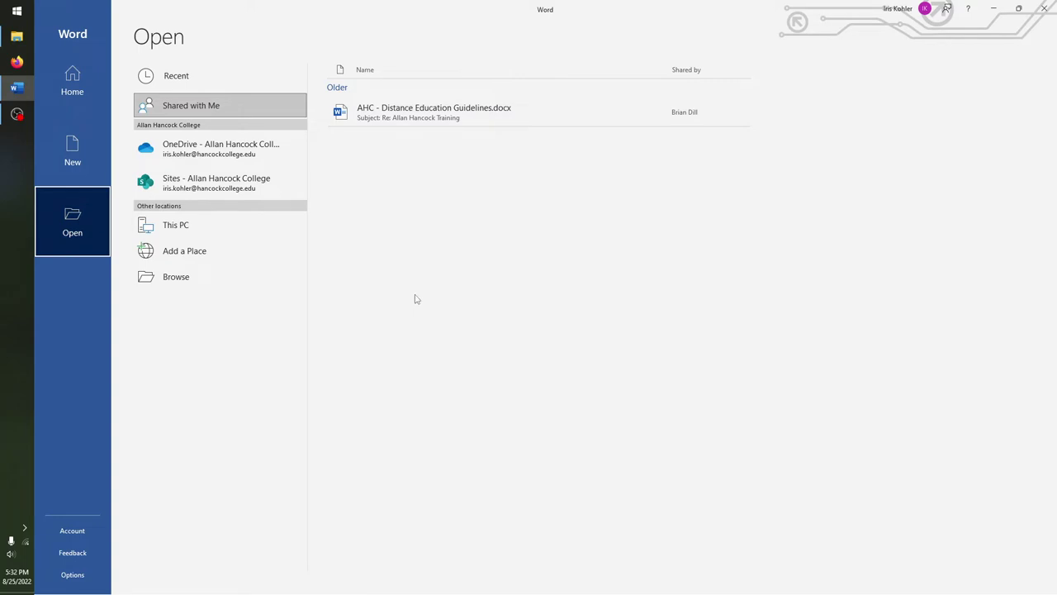
Look through the Recent, Shared with Me and This PC document lists
click(178, 74)
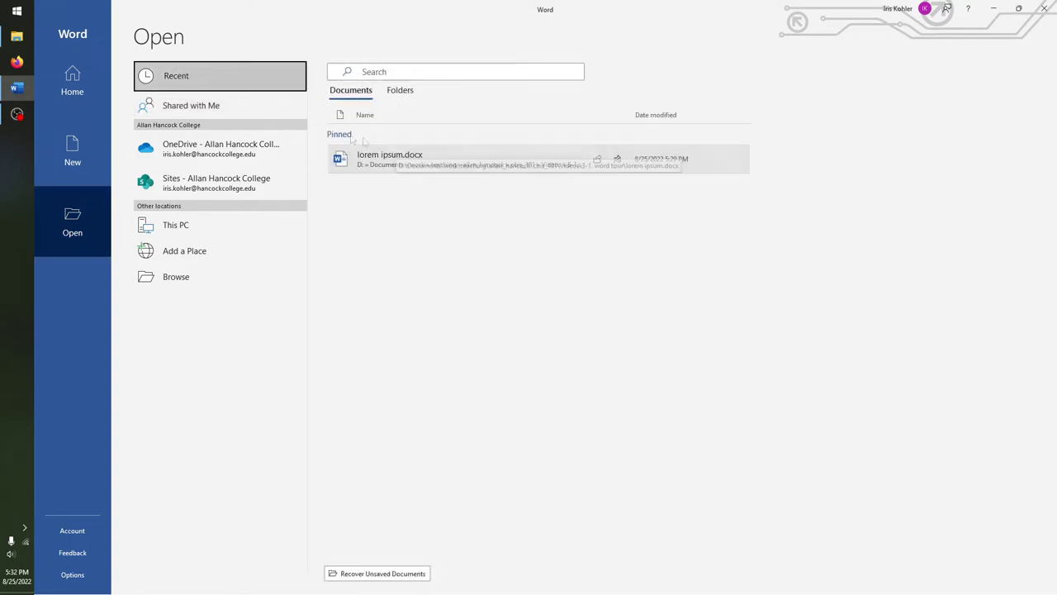
click(230, 104)
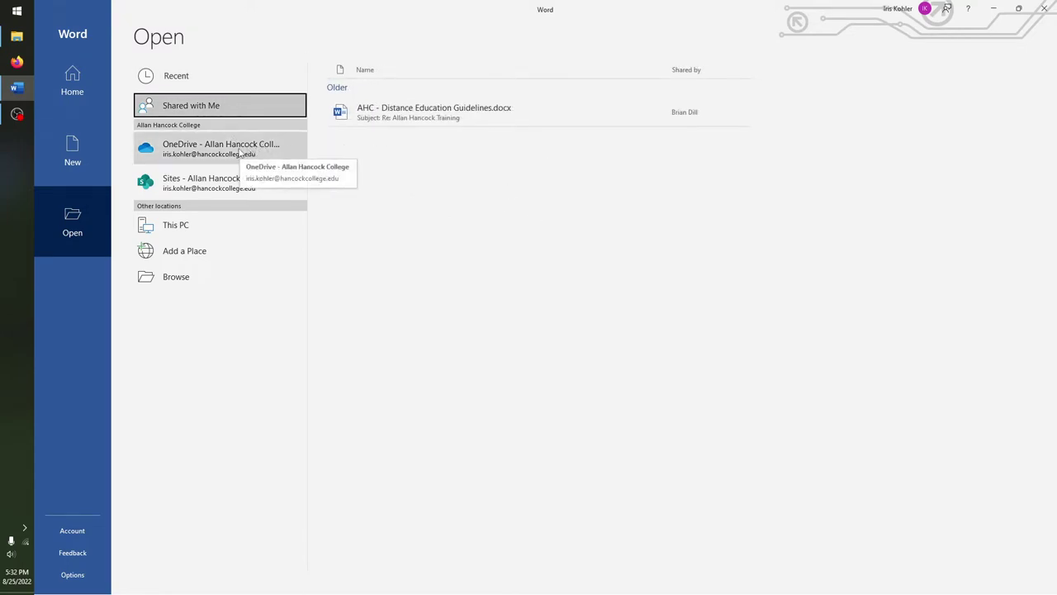
click(197, 234)
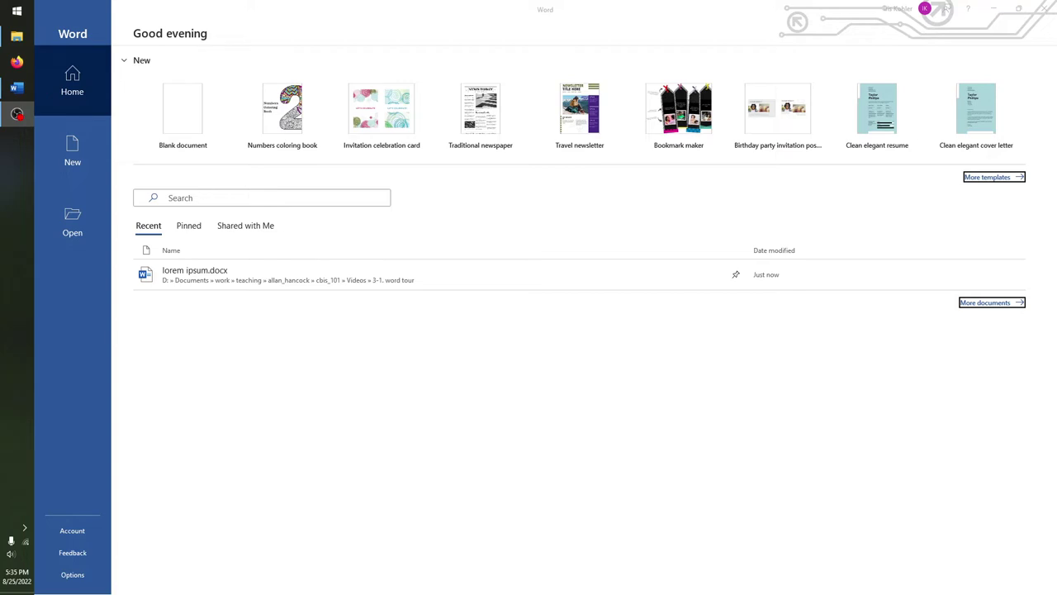
Create a new blank Document1 and switch on its AutoSave toggle
click(179, 109)
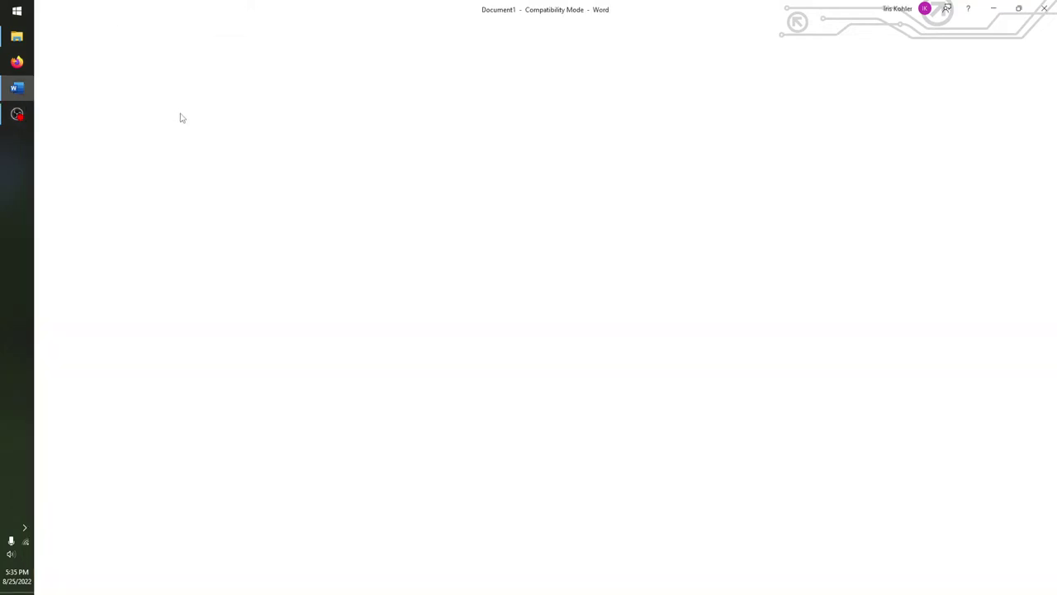
scroll(340, 188, down, 8)
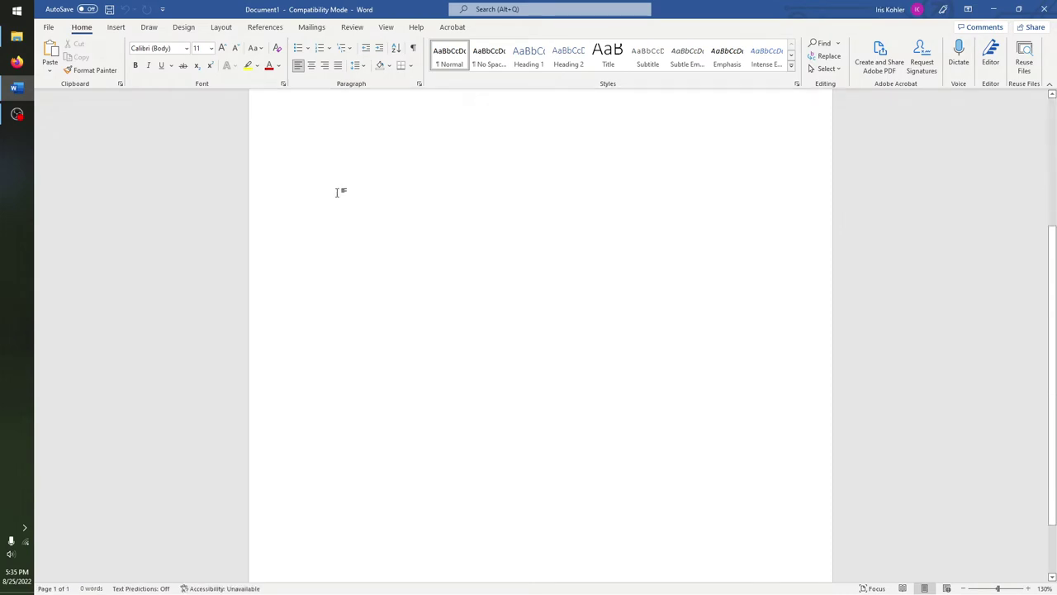
scroll(339, 189, up, 8)
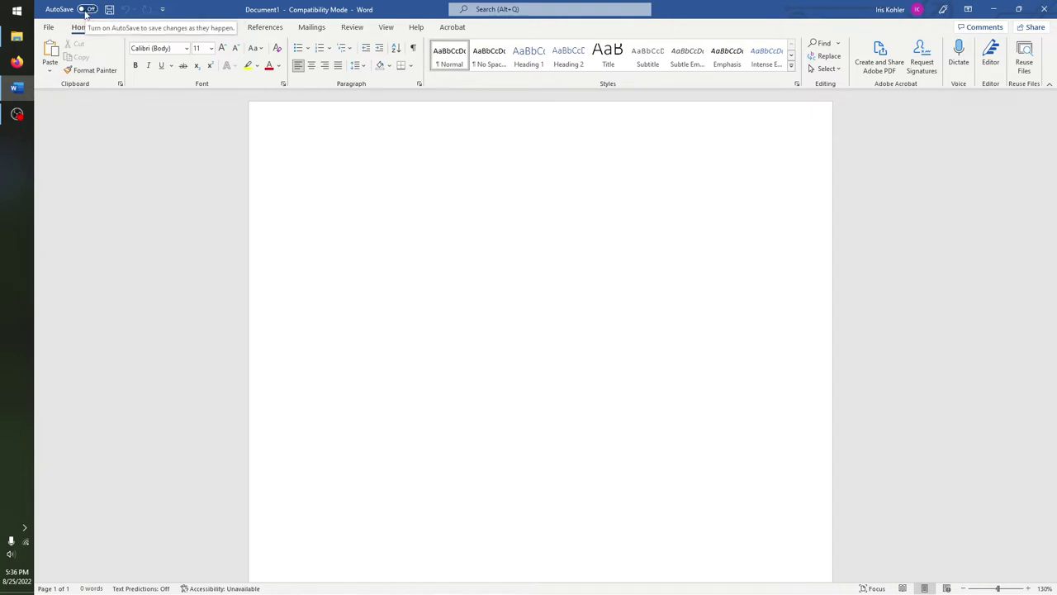
click(84, 10)
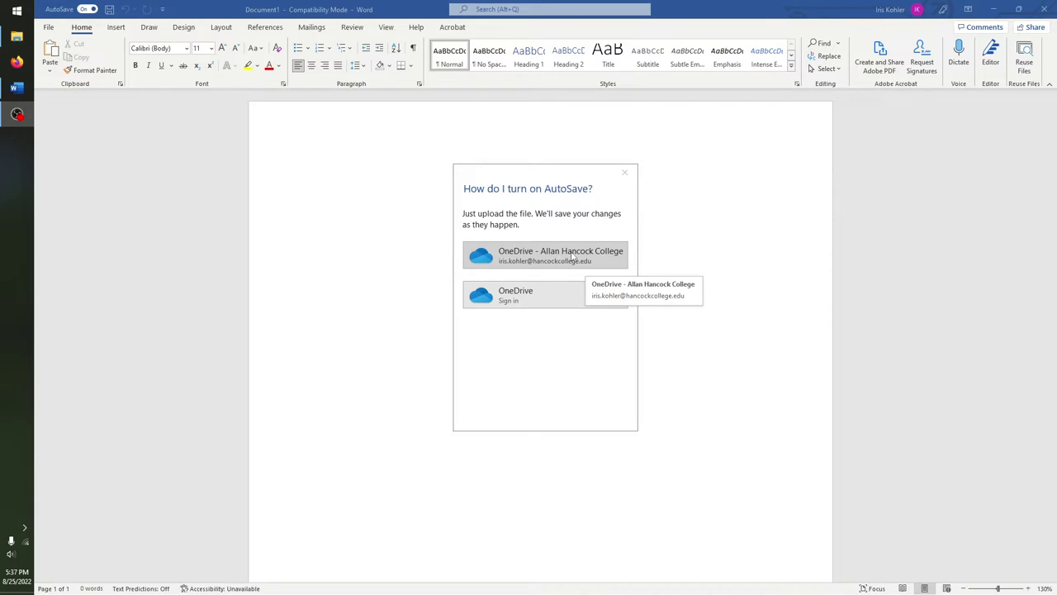
Choose the college OneDrive account and name the document 'blah'
click(572, 257)
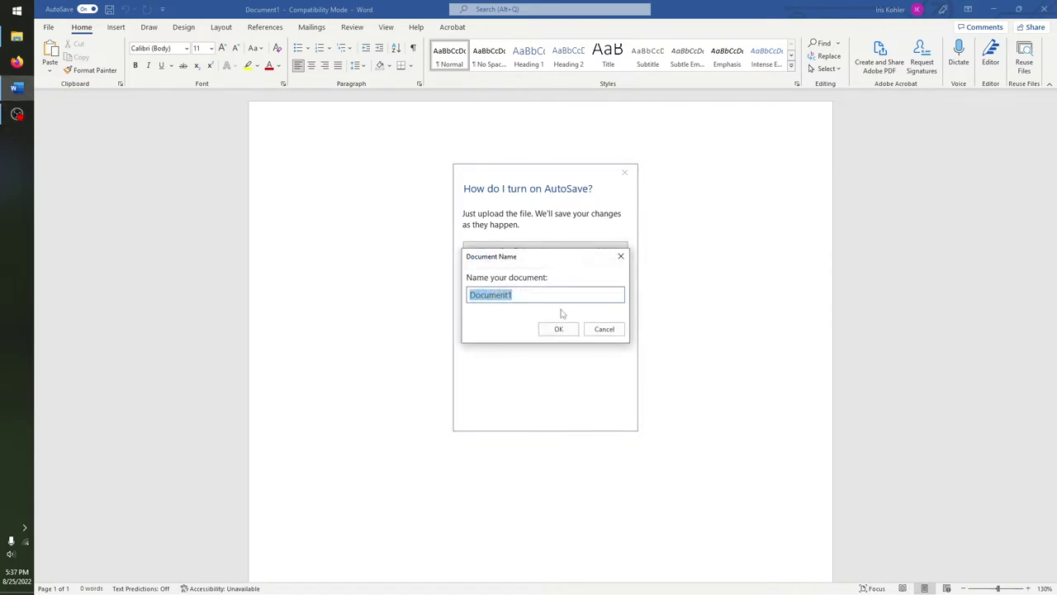
text(blah)
click(559, 329)
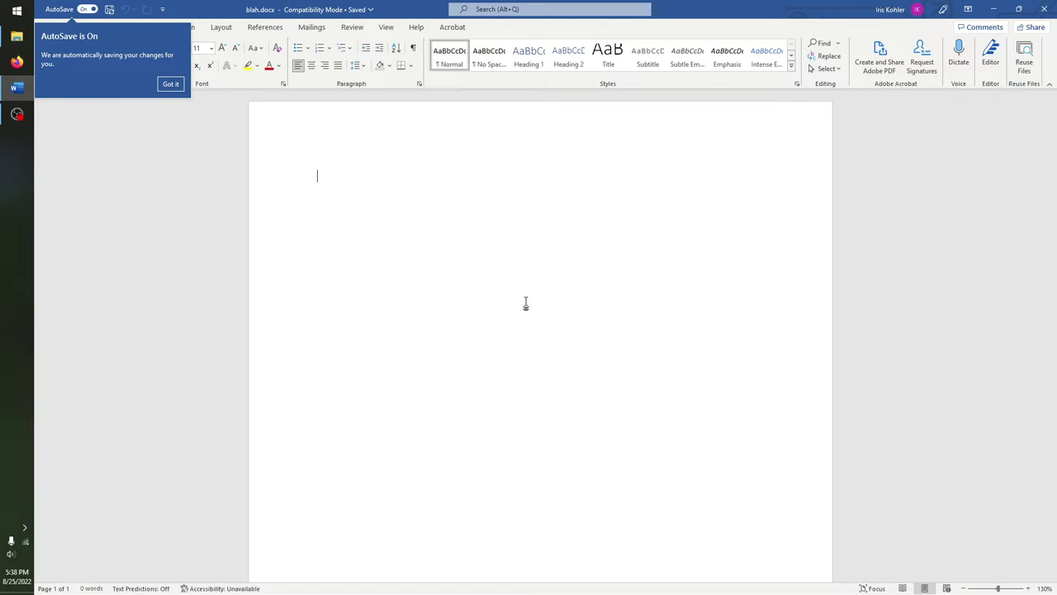
Dismiss the AutoSave is On notice and switch AutoSave off
click(170, 83)
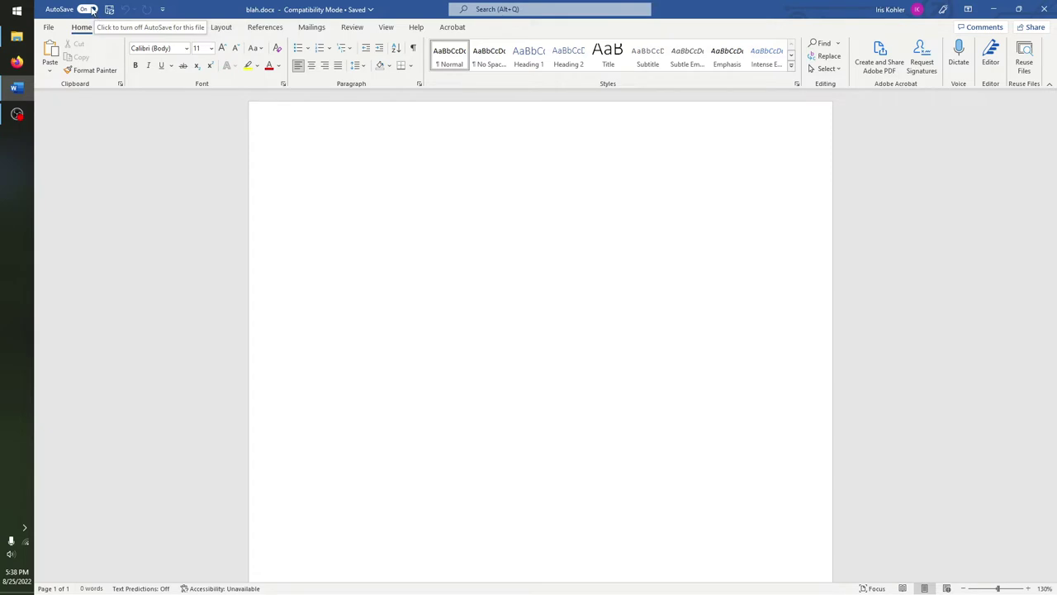
click(92, 9)
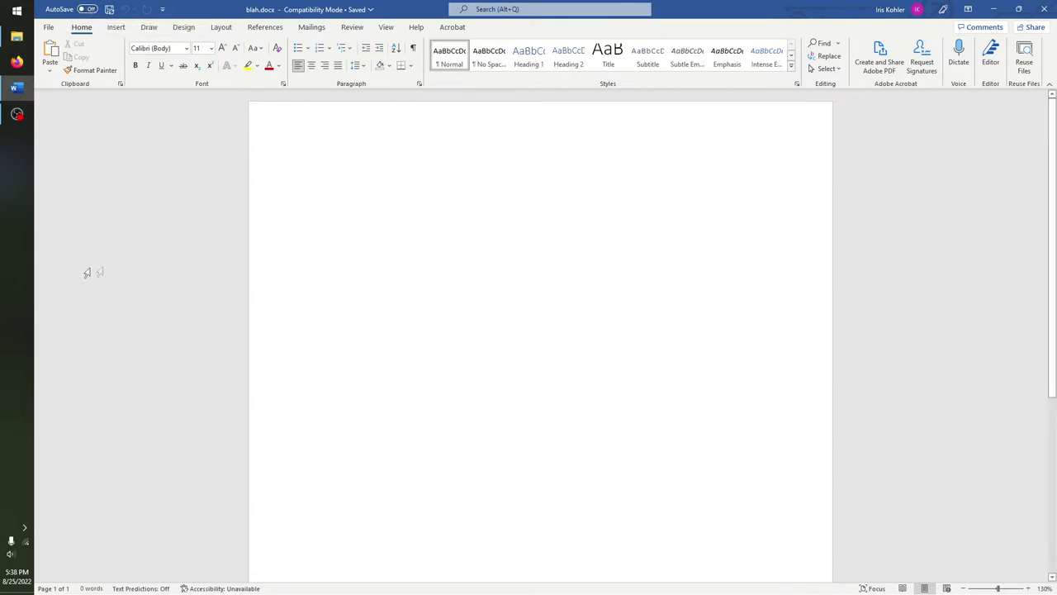
Toggle AutoSave on and off twice, leaving it Off, then refocus the Word window
click(87, 9)
click(86, 9)
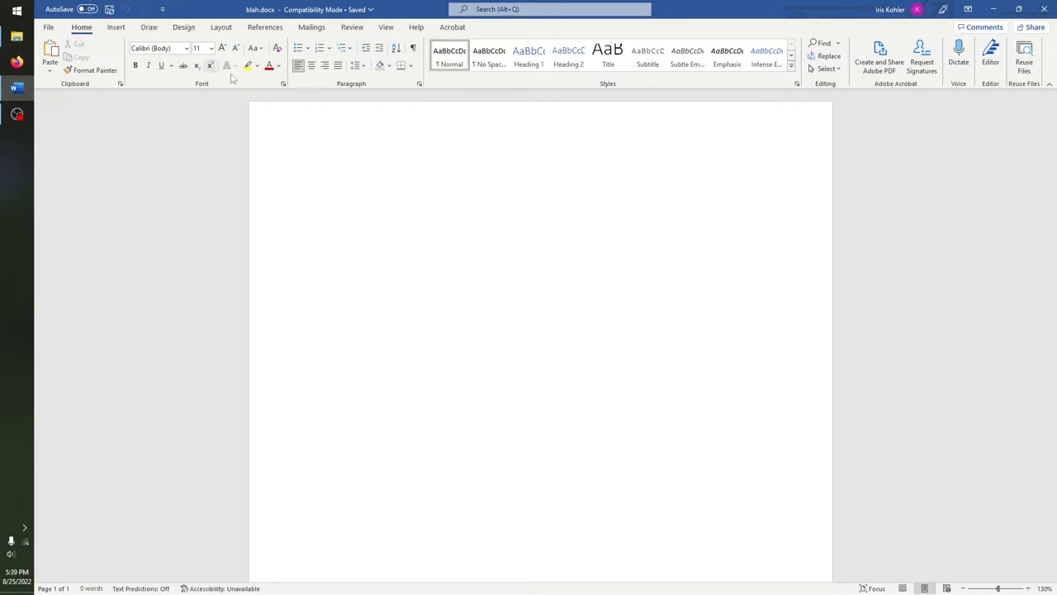
click(86, 9)
click(86, 9)
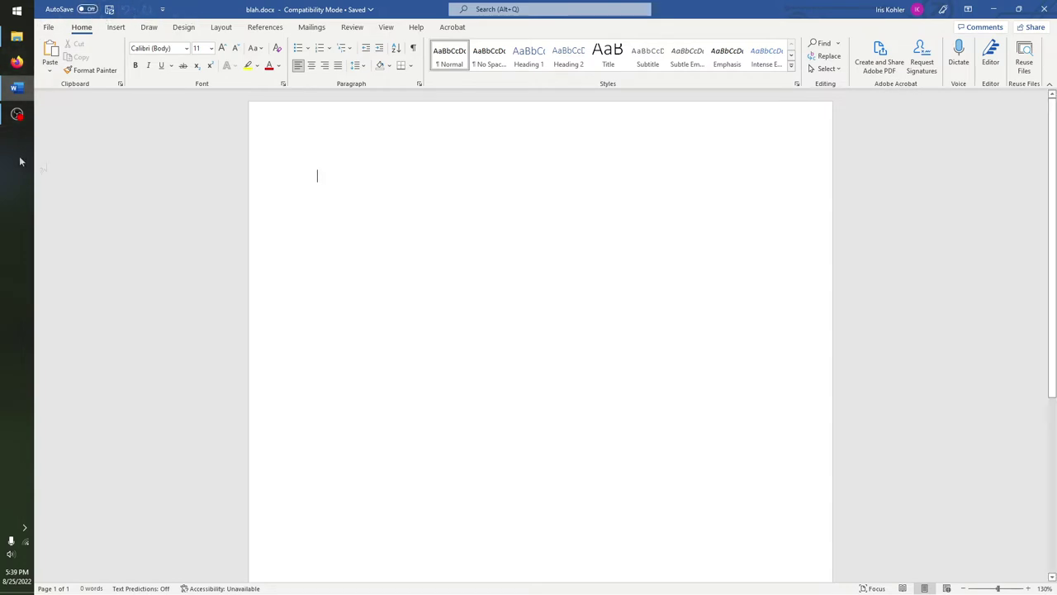
click(17, 114)
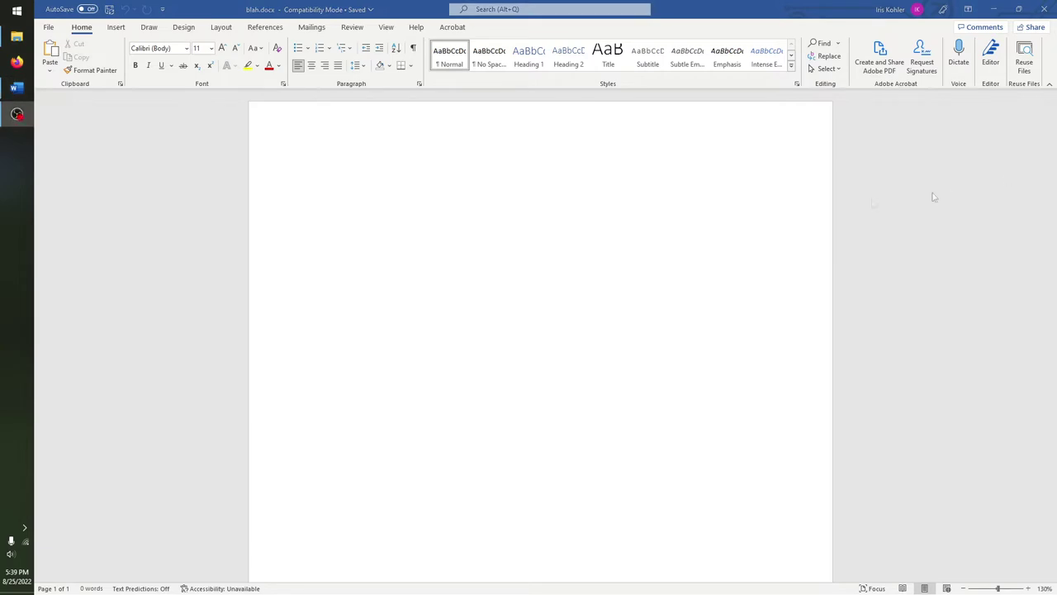
click(183, 5)
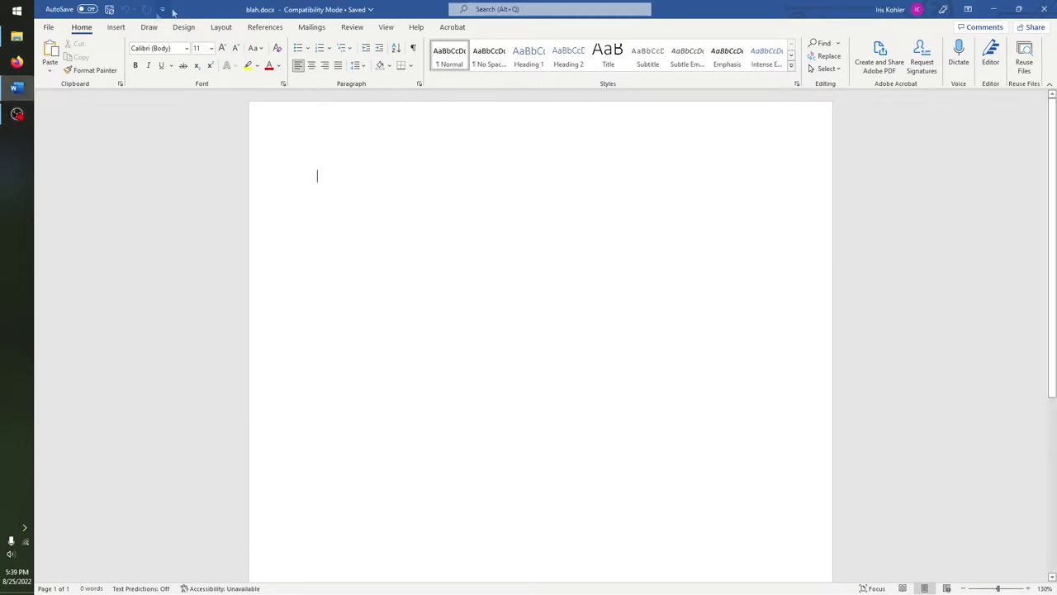
click(110, 11)
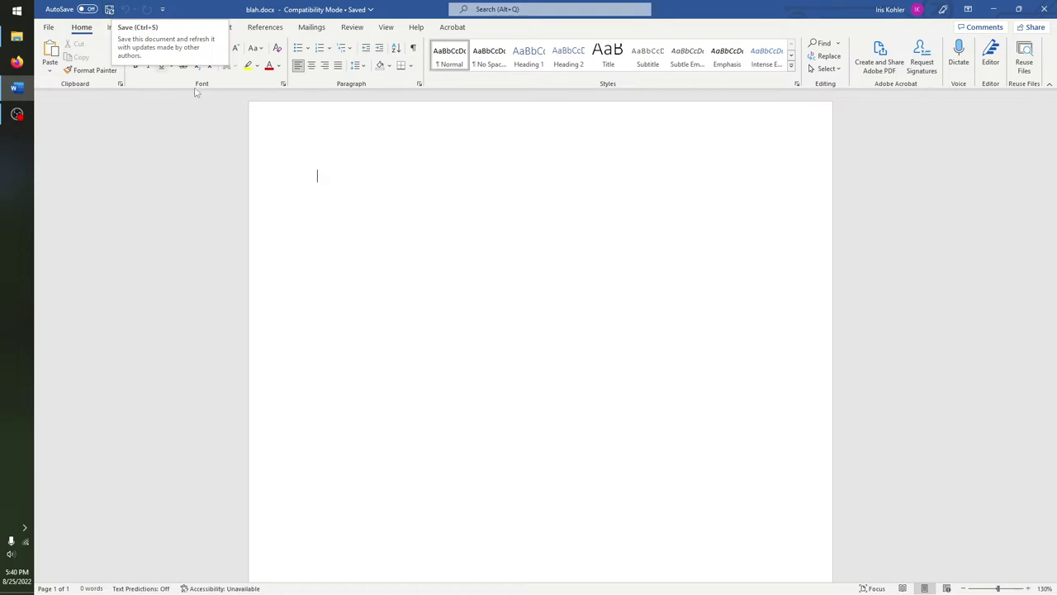
Type the line 'Blah blah blah blah blah' at the top of the blank page
text(Blah blah blah blah blah)
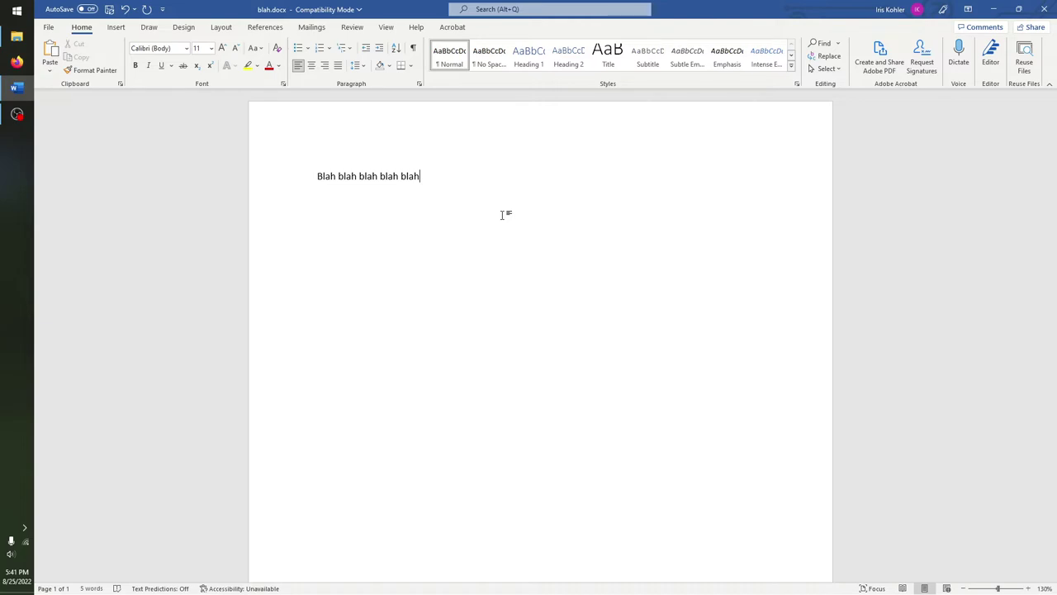
Save blah.docx with its new five-word blah line
click(109, 12)
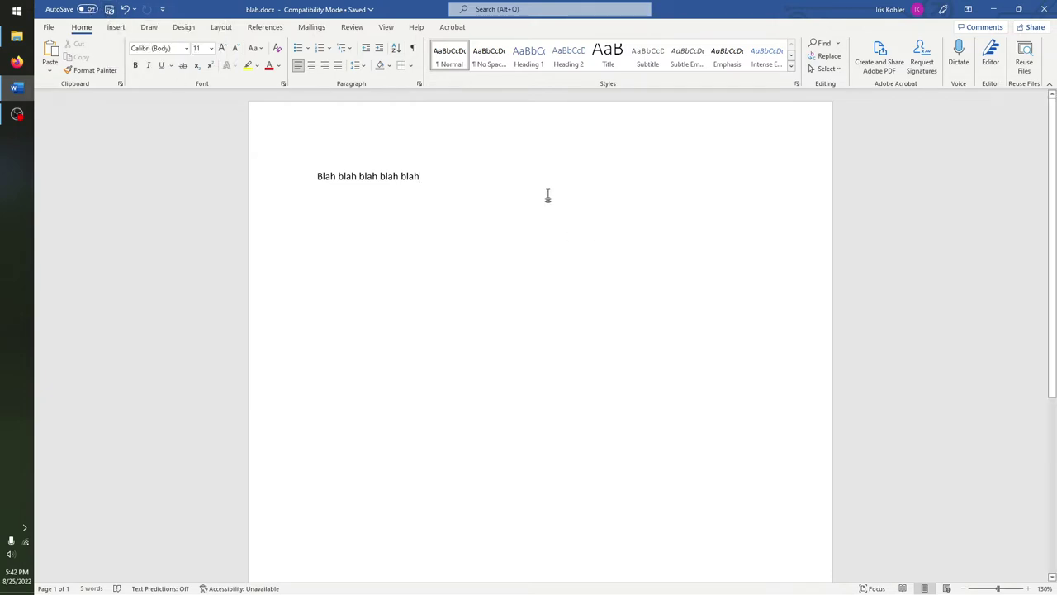
Append 'halb halb' to the end of the blah line
text(halb)
text(halb)
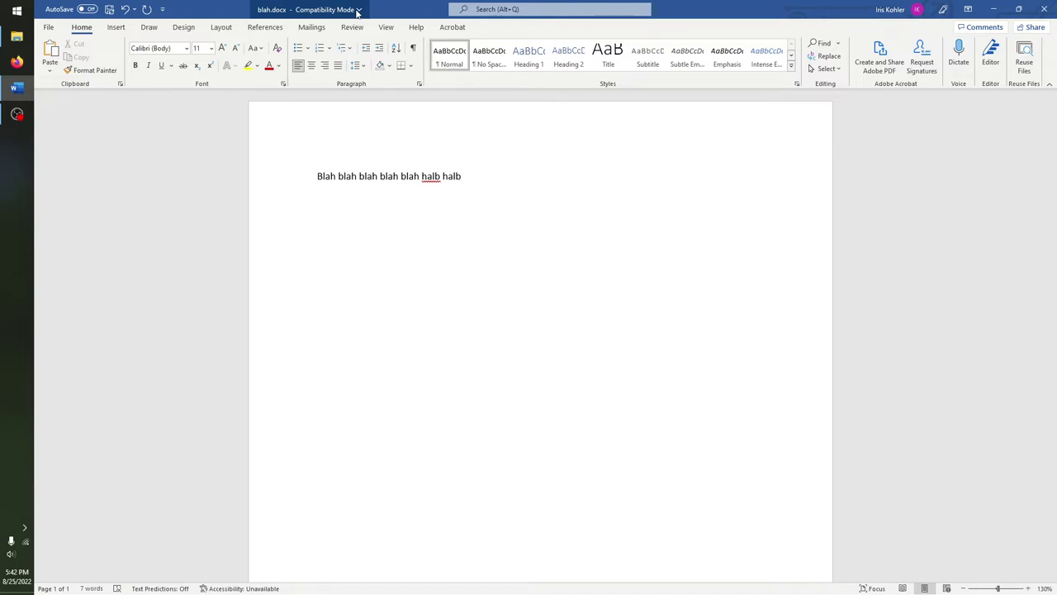
Save blah.docx with the seven-word line, then return to the page and start a new line
key(ctrl+s)
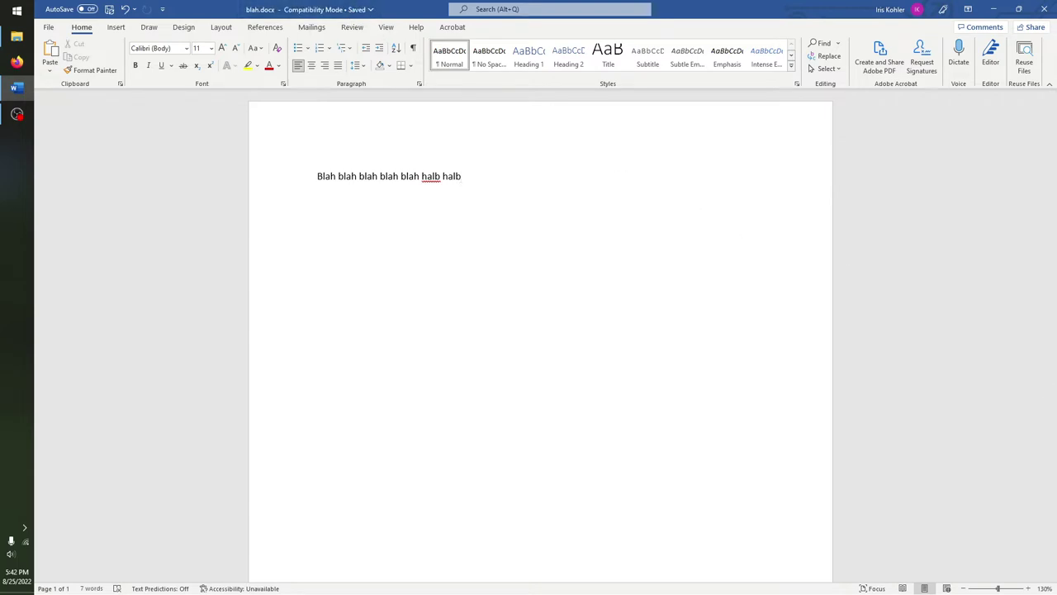
key(alt+Tab)
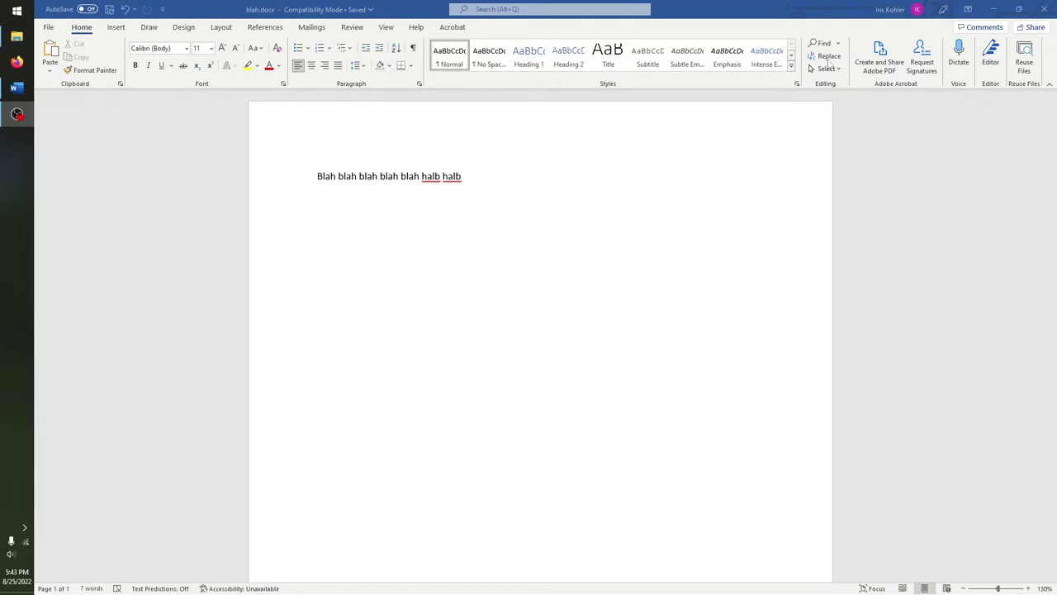
click(741, 162)
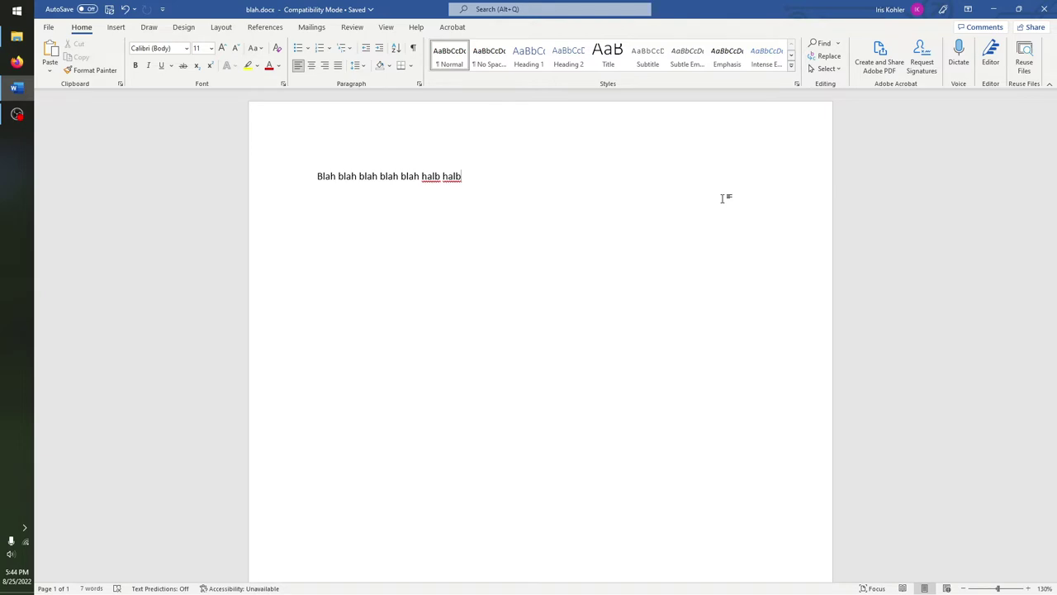
key(Return)
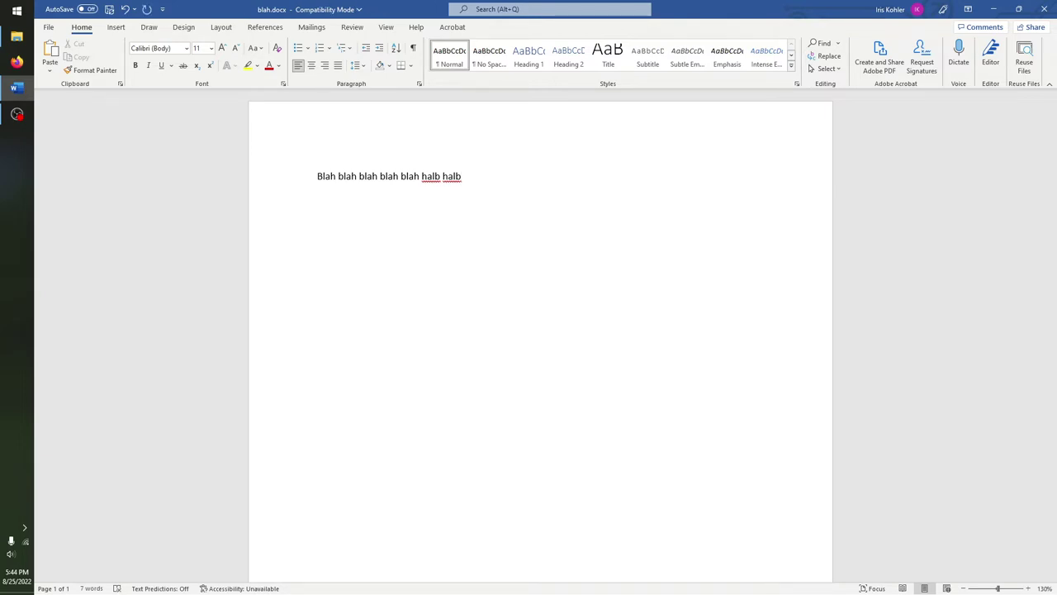
Type 'This is a test line that will be undone', undo it, delete the leftover 'this', then type 'this is'
text(This is a test line t)
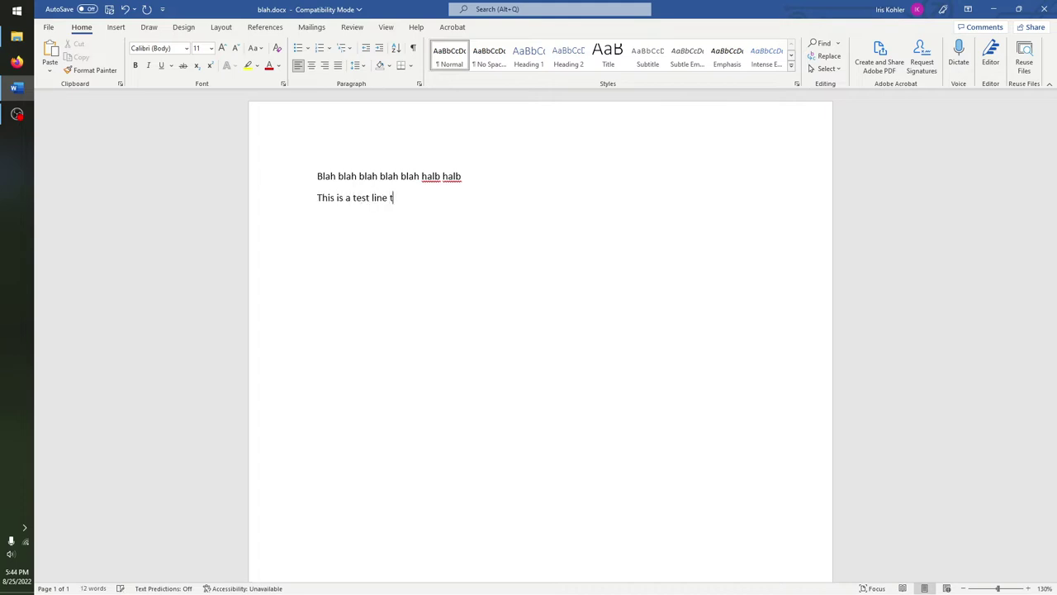
text(hat will be undone)
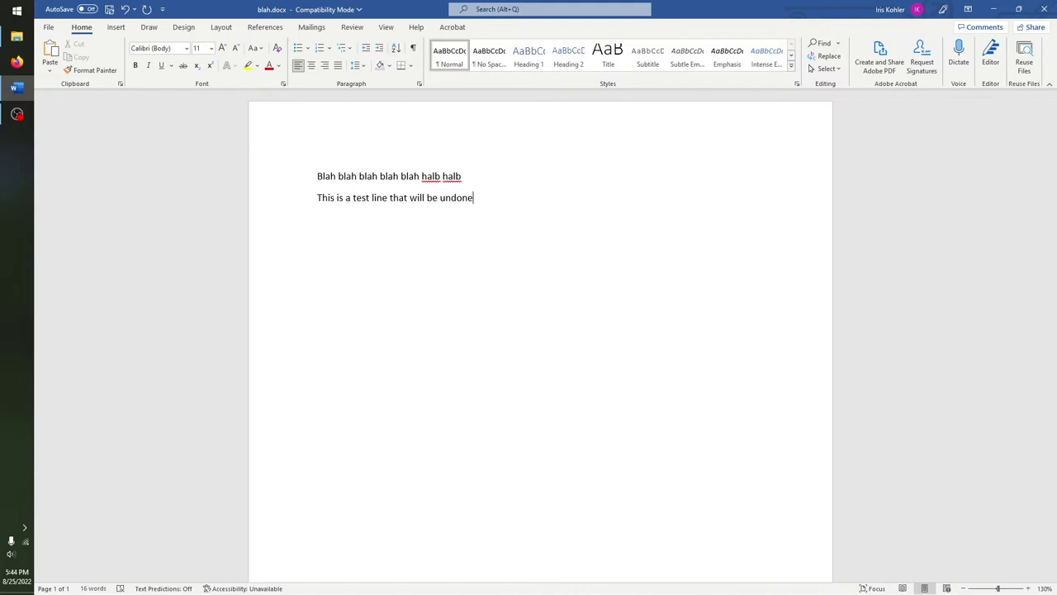
click(127, 10)
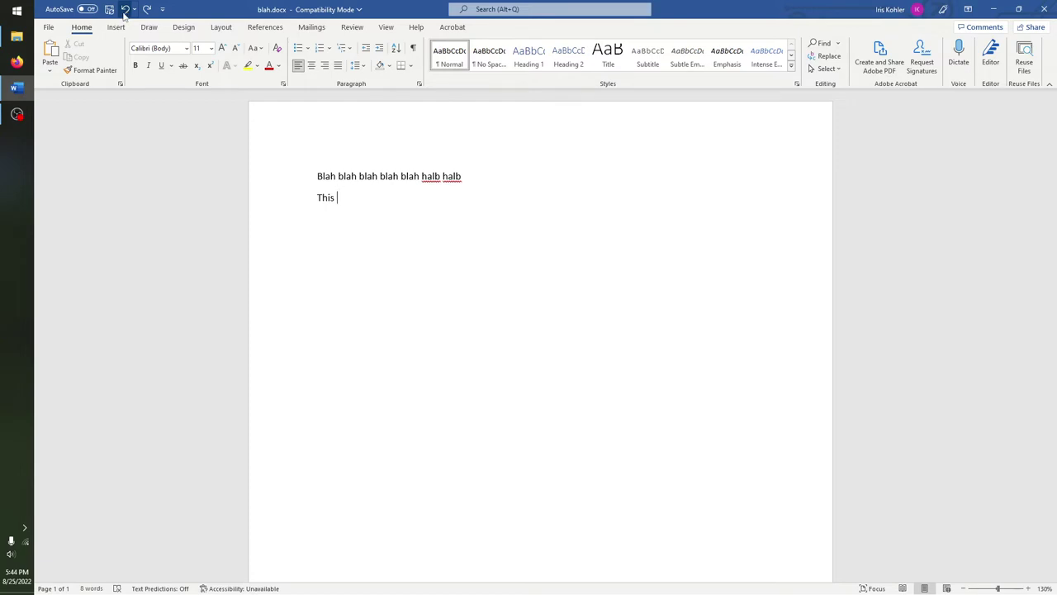
click(124, 10)
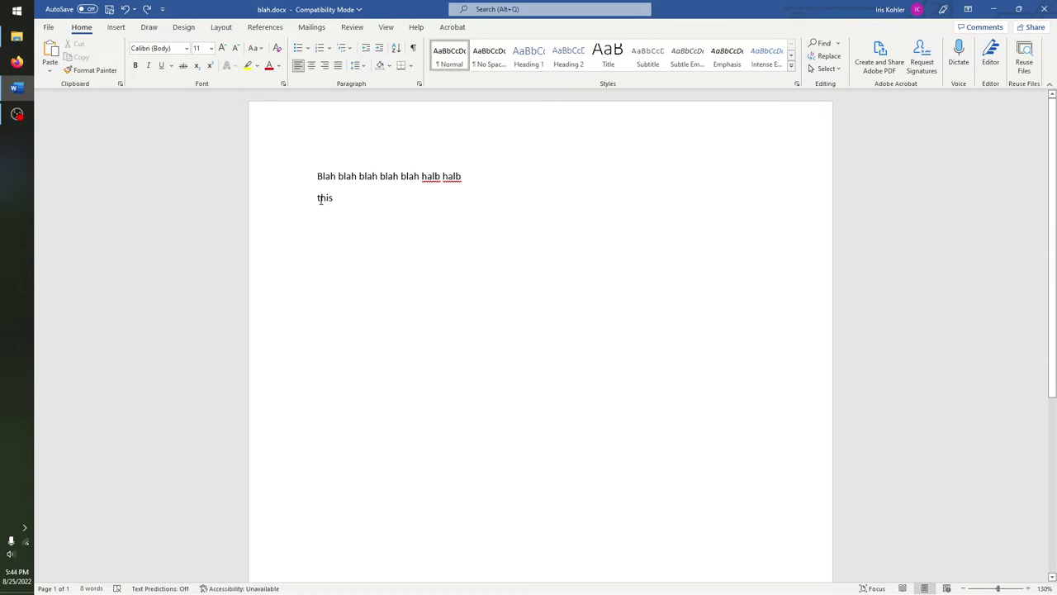
key(BackSpace)
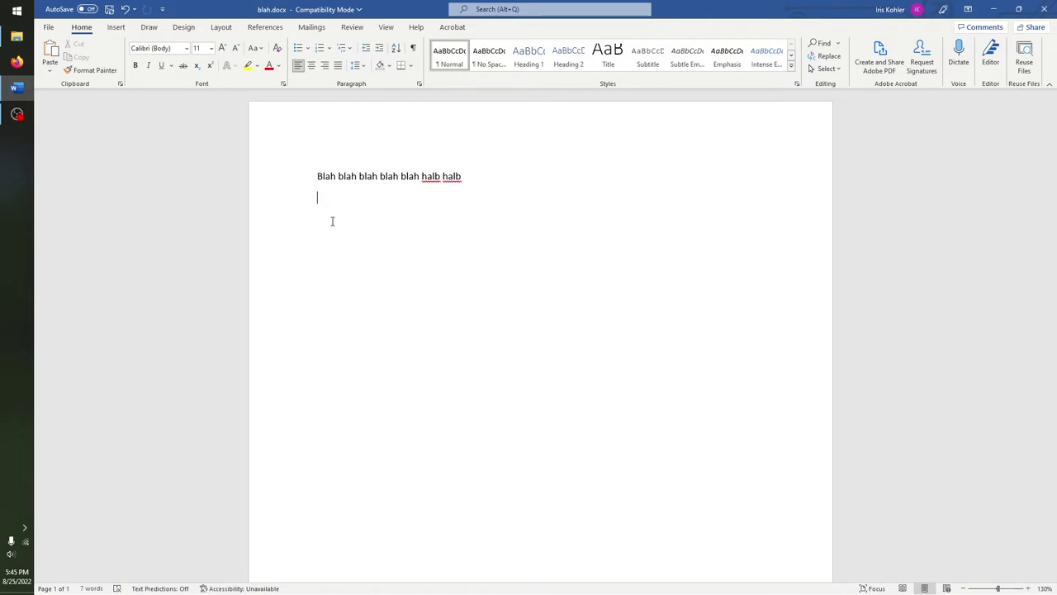
text(this is)
Clear all the text, type 'Test sentence here.', and start the next line with 'This'
key(ctrl+a)
key(BackSpace)
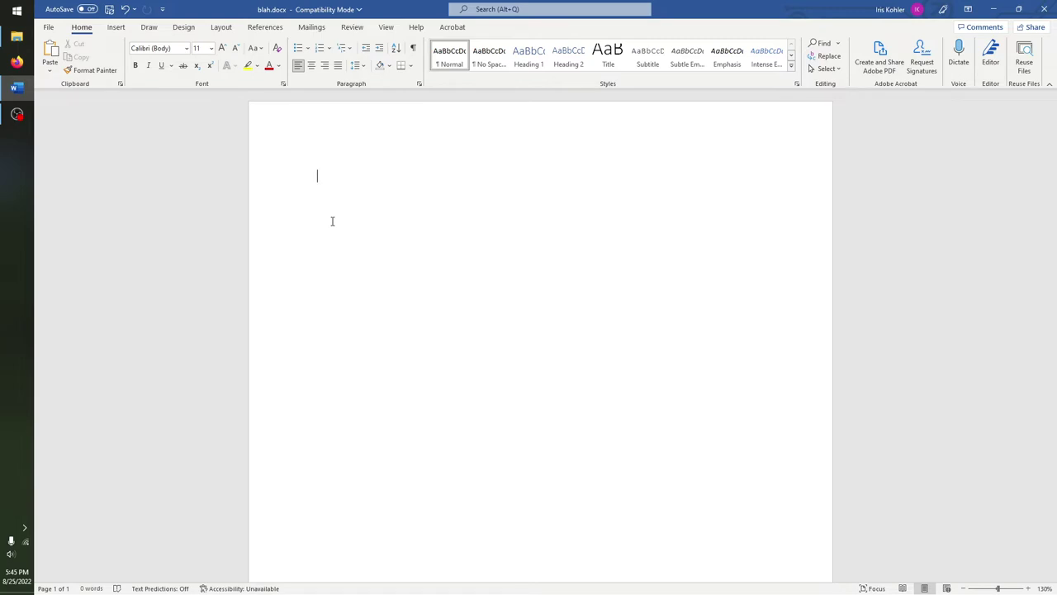
text(Test se)
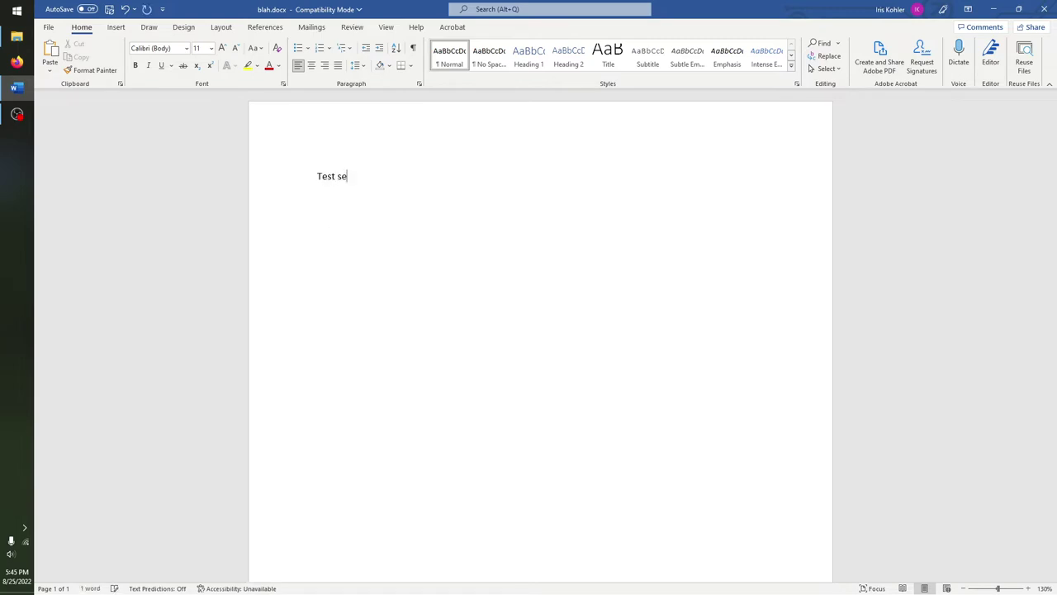
text(ntence here.)
key(Return)
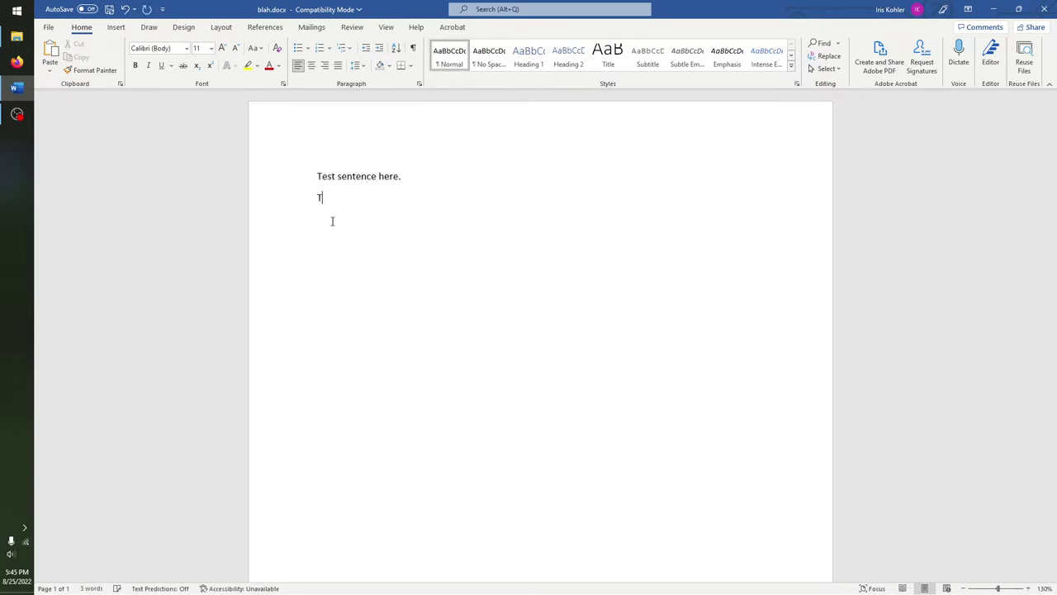
text(This)
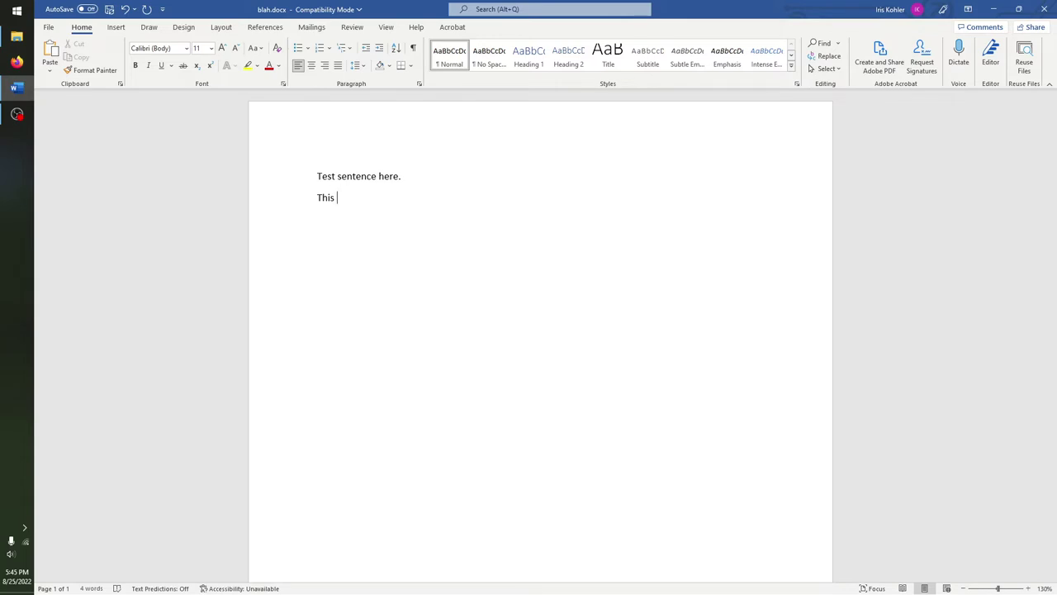
click(126, 12)
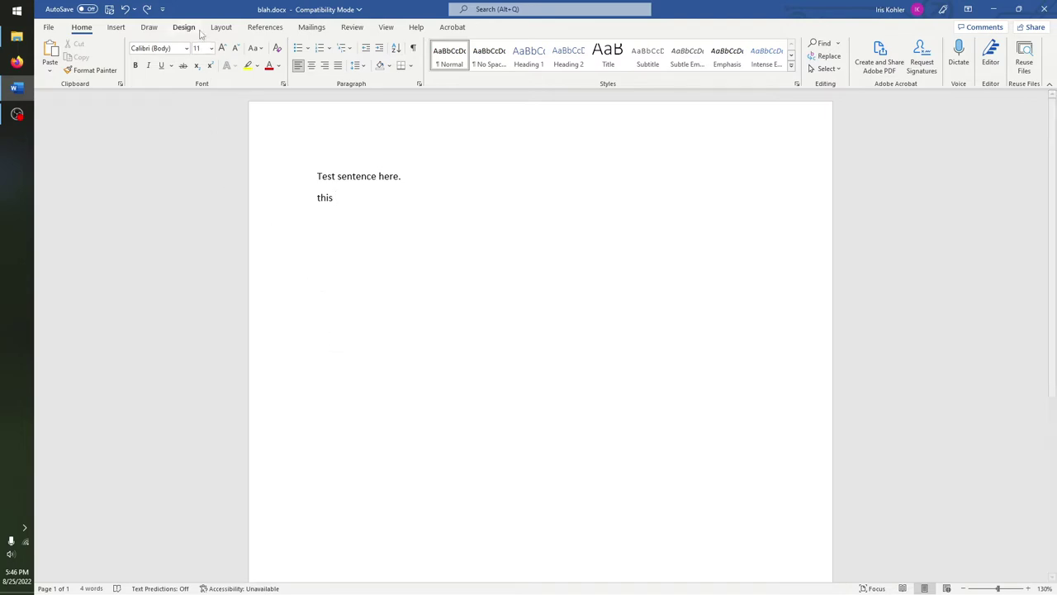
click(147, 11)
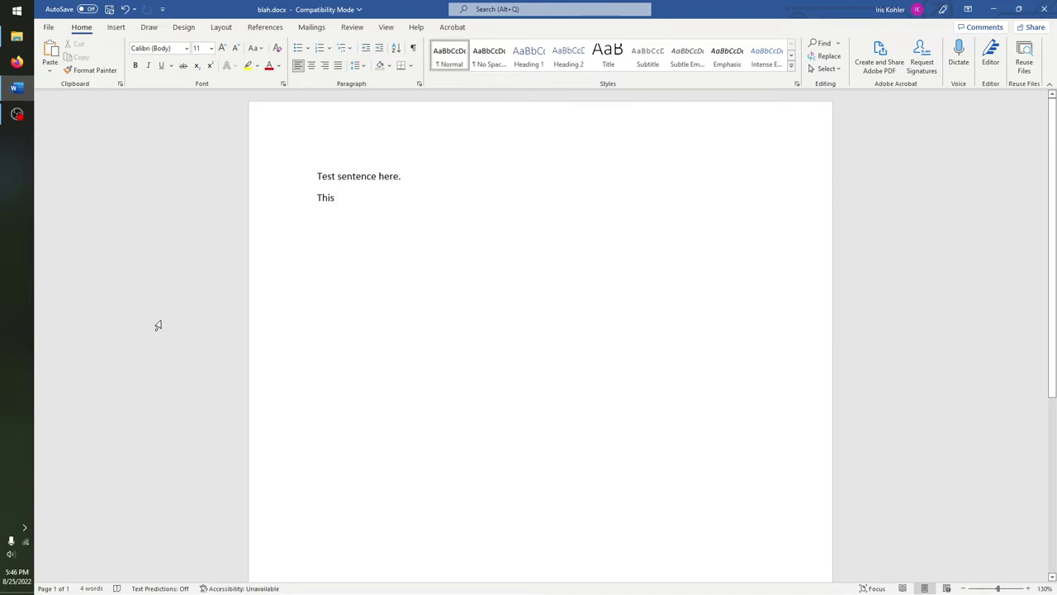
Undo 12 actions from the Undo list, restoring 'Blah blah blah blah blah halb halb blah'
click(135, 10)
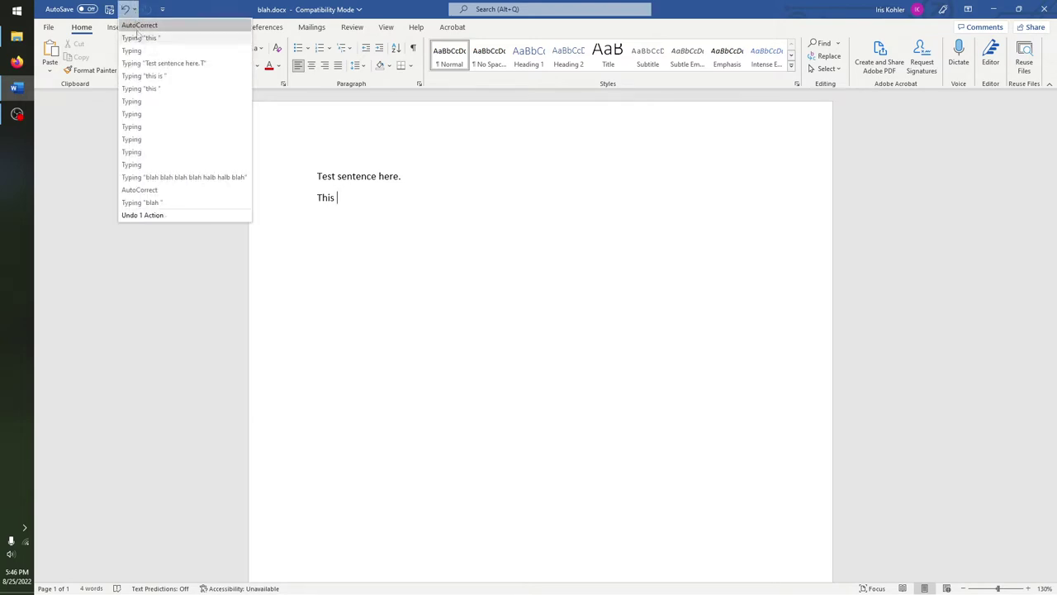
click(135, 10)
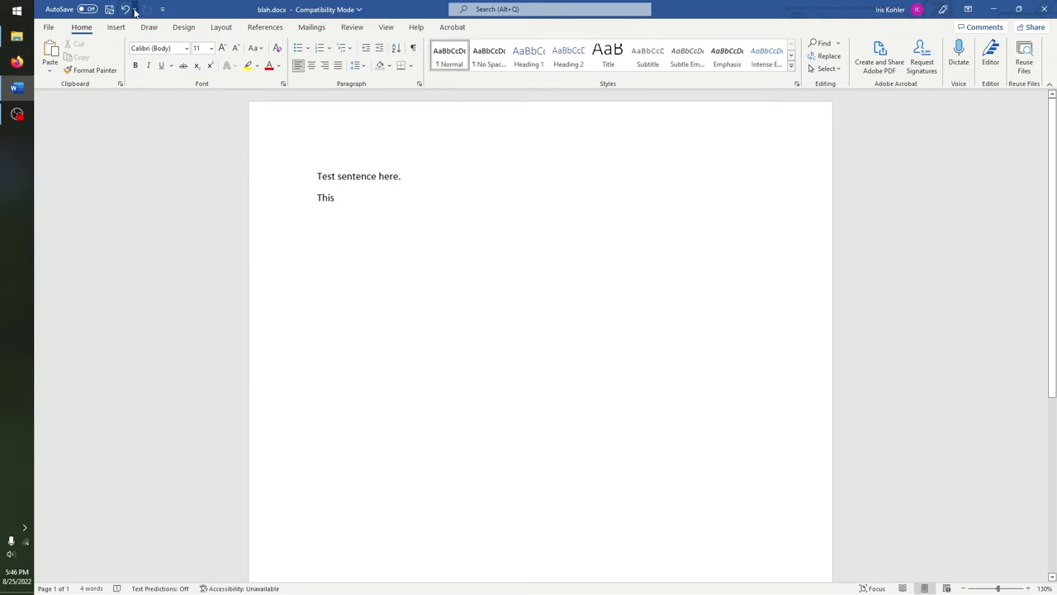
click(136, 10)
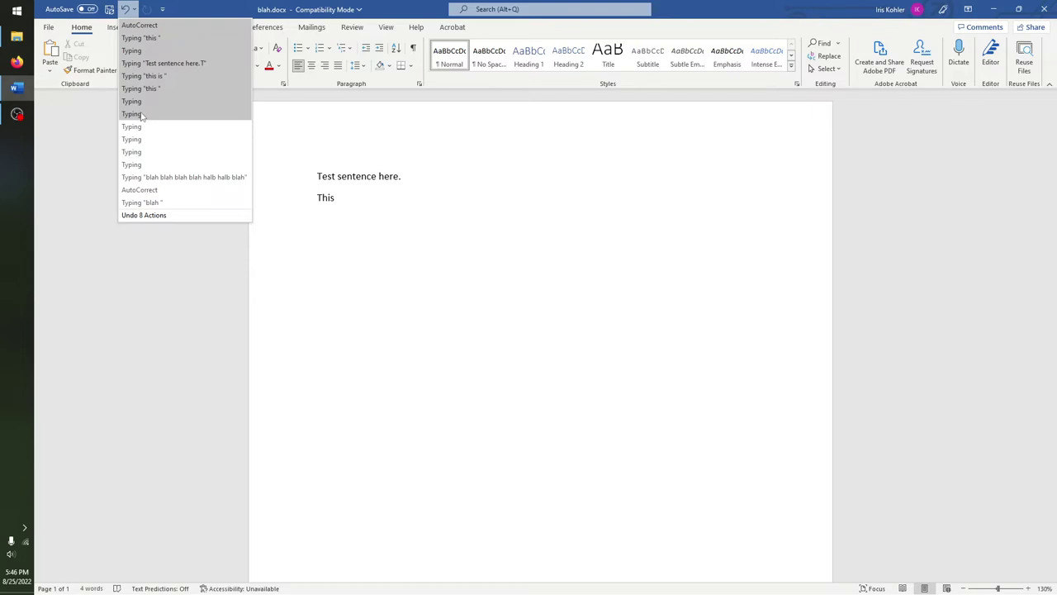
click(147, 166)
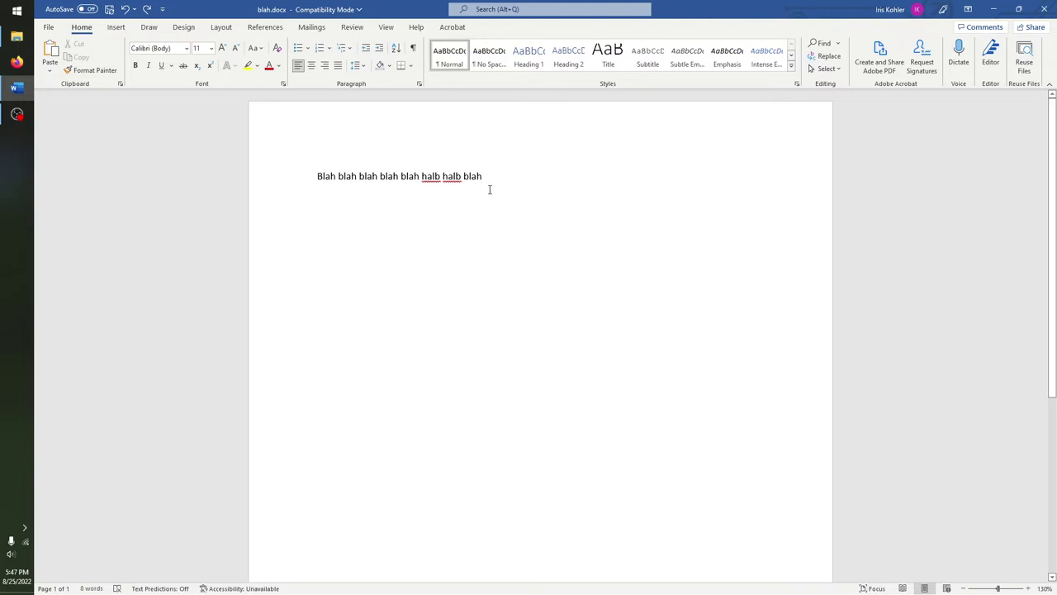
Type 'This is a test sentence.' on the empty line under the blah text
click(340, 265)
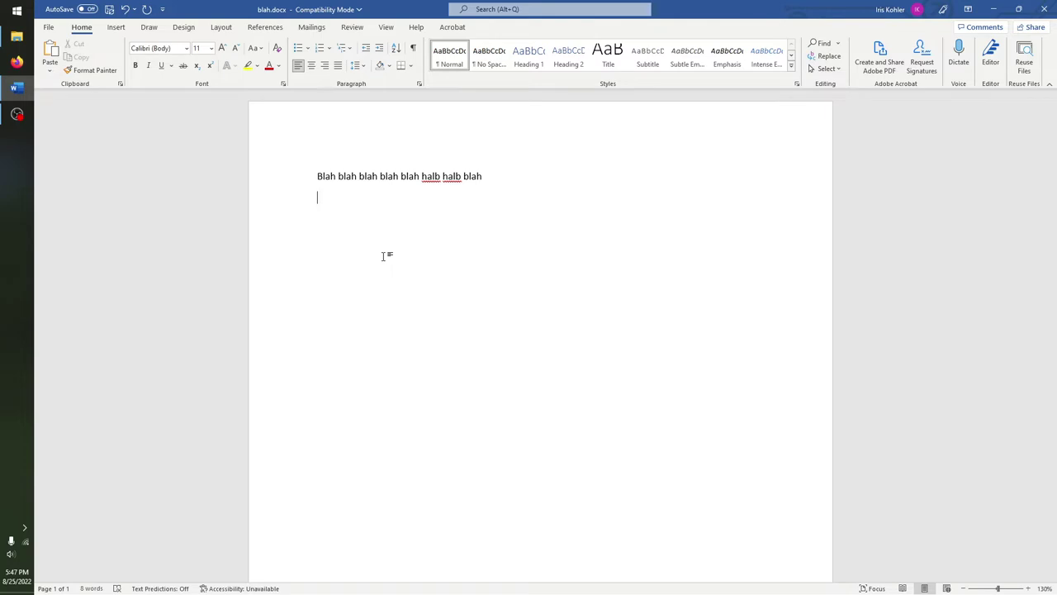
text(This is a test sentence.)
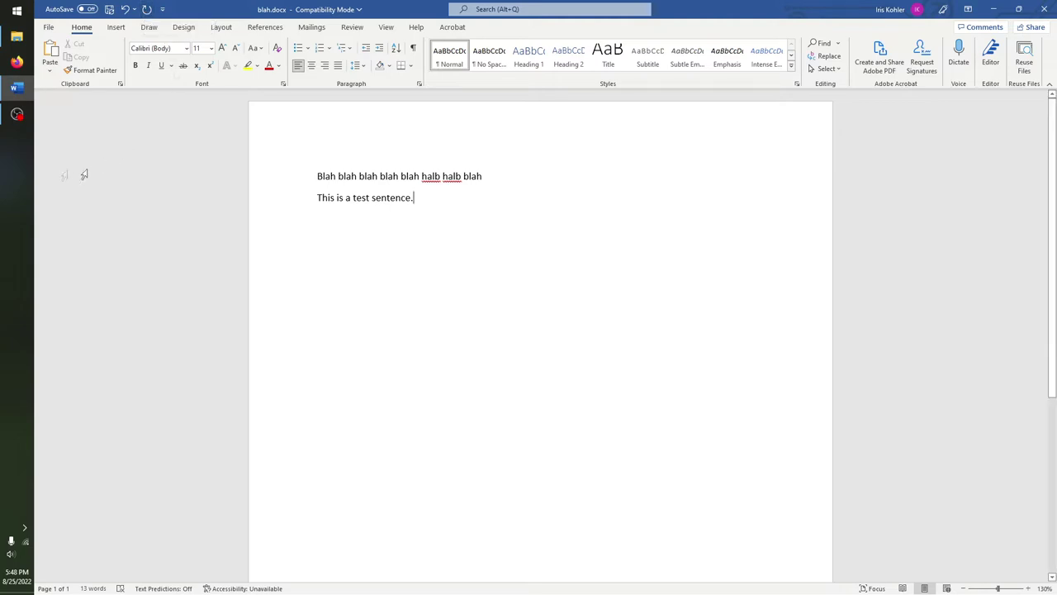
Repeat 'This is a test sentence.' until it appears 20 times, undoing the final extra copy
click(147, 9)
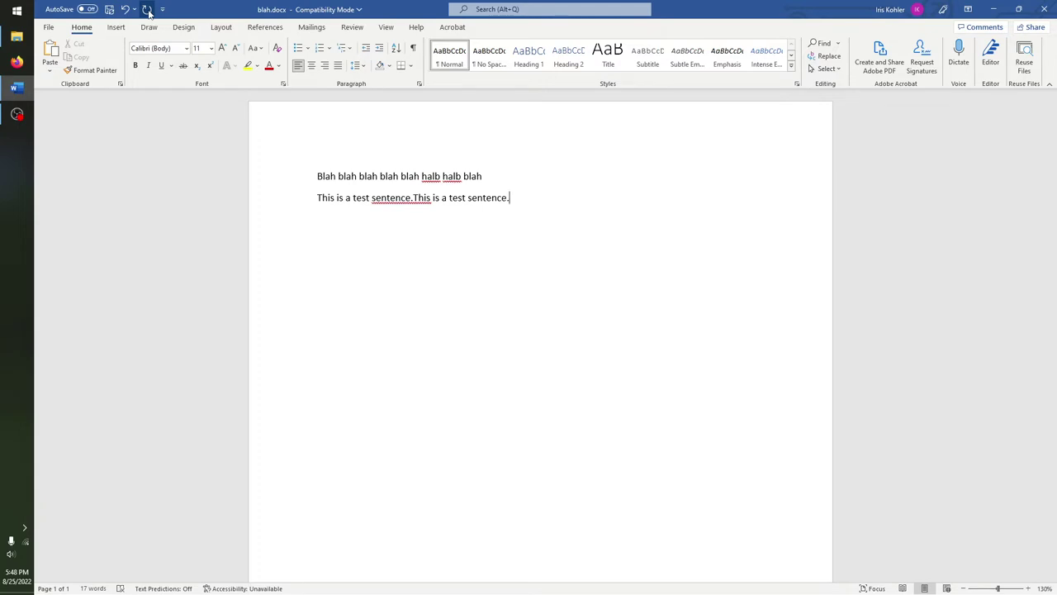
click(147, 10)
double_click(147, 10)
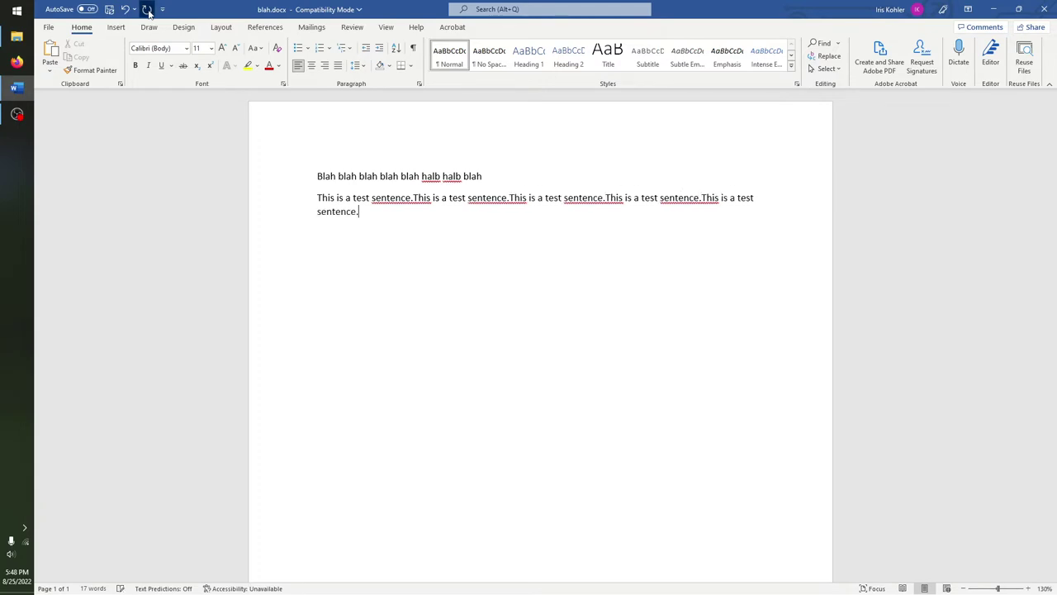
triple_click(147, 10)
triple_click(147, 10)
double_click(147, 10)
double_click(147, 10)
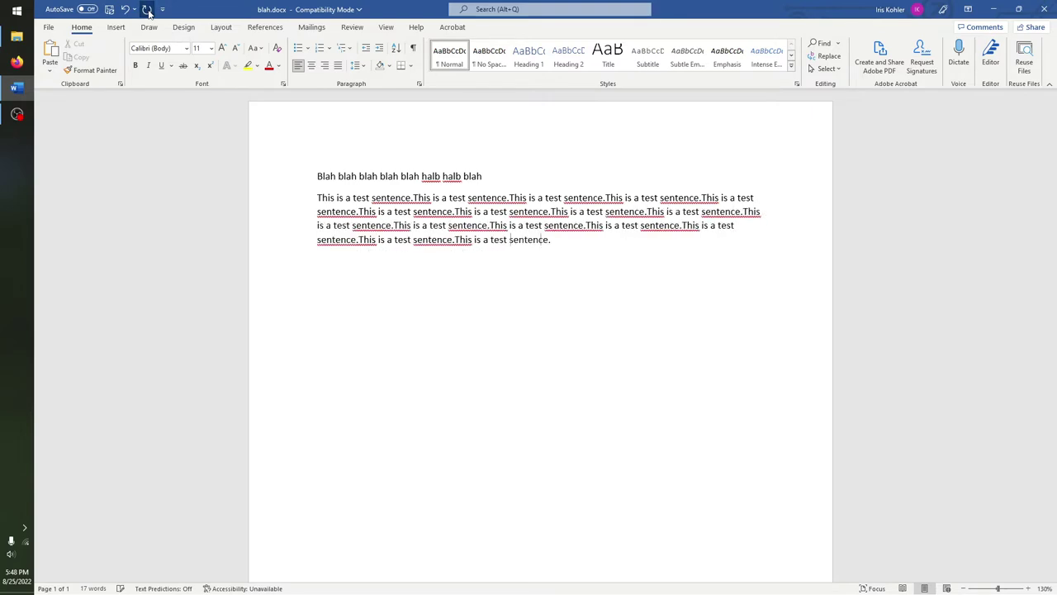
triple_click(147, 10)
triple_click(147, 10)
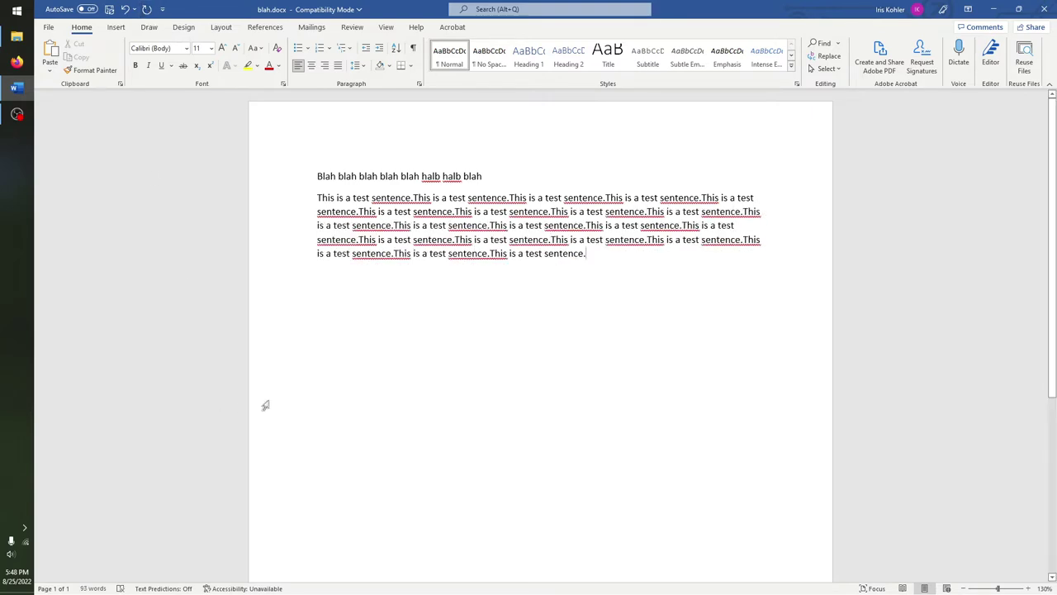
key(ctrl+z)
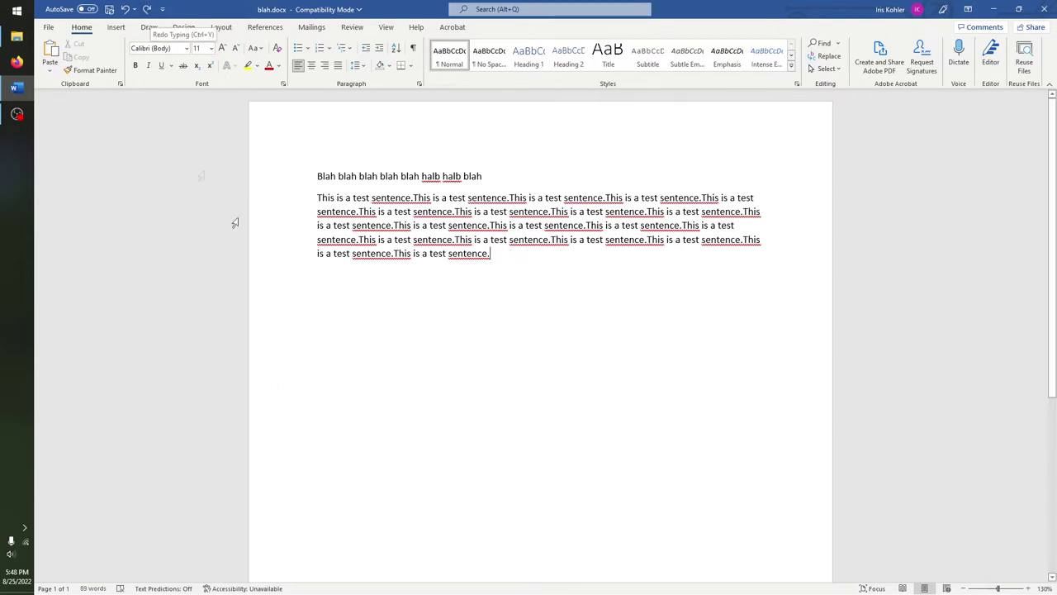
Delete the repeated copies, redo them with Ctrl+Y, then delete them again, leaving one sentence
drag(500, 255, 413, 199)
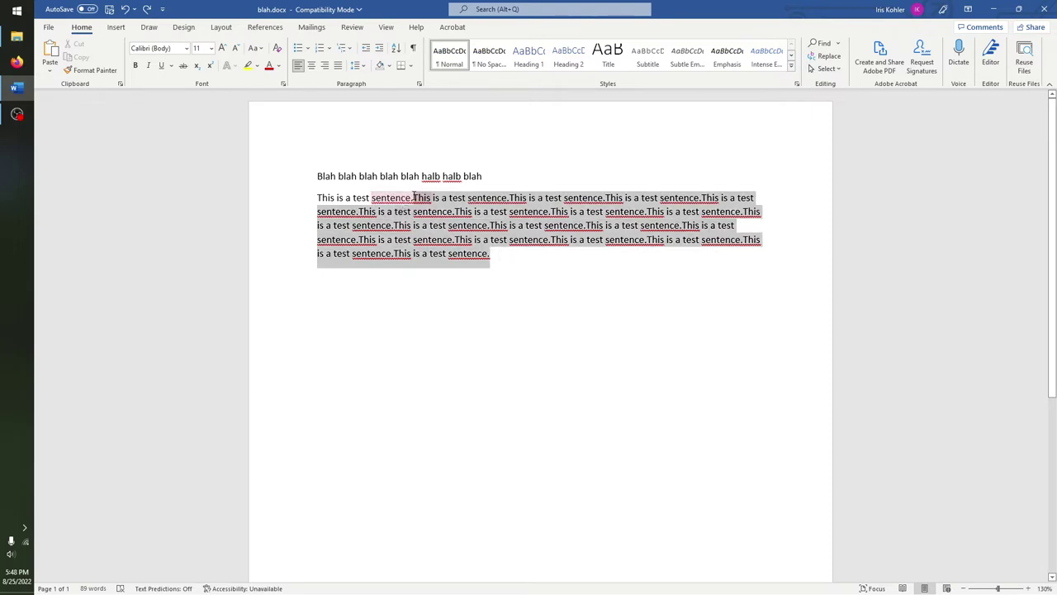
key(BackSpace)
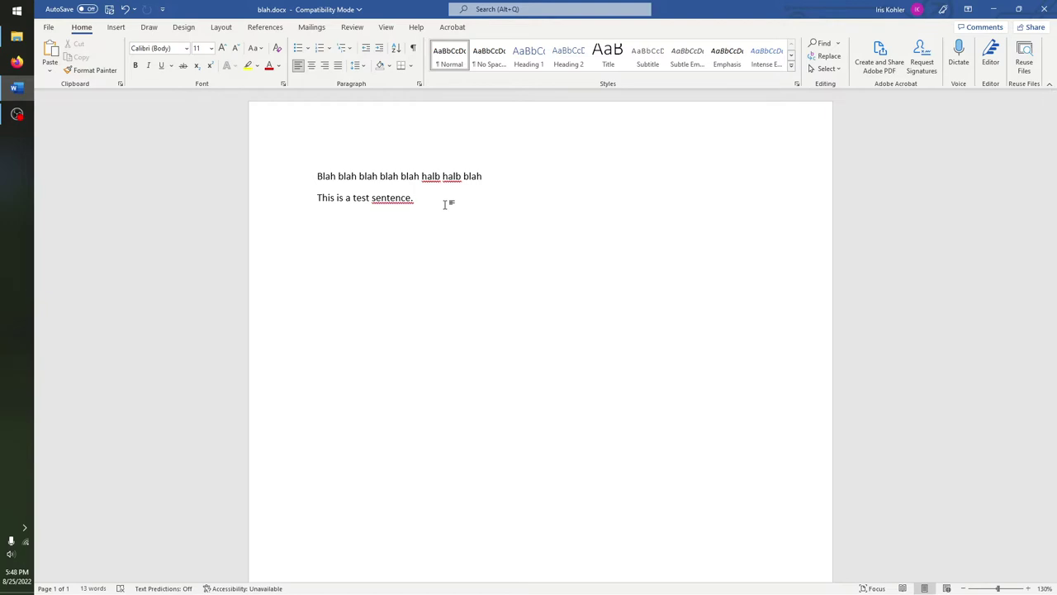
key(ctrl+y)
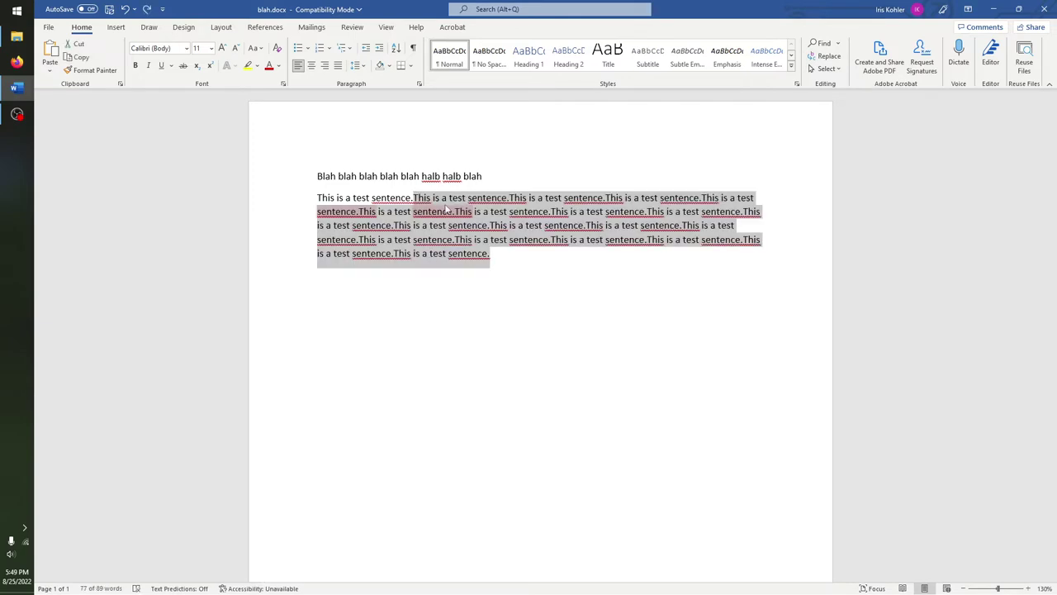
key(Delete)
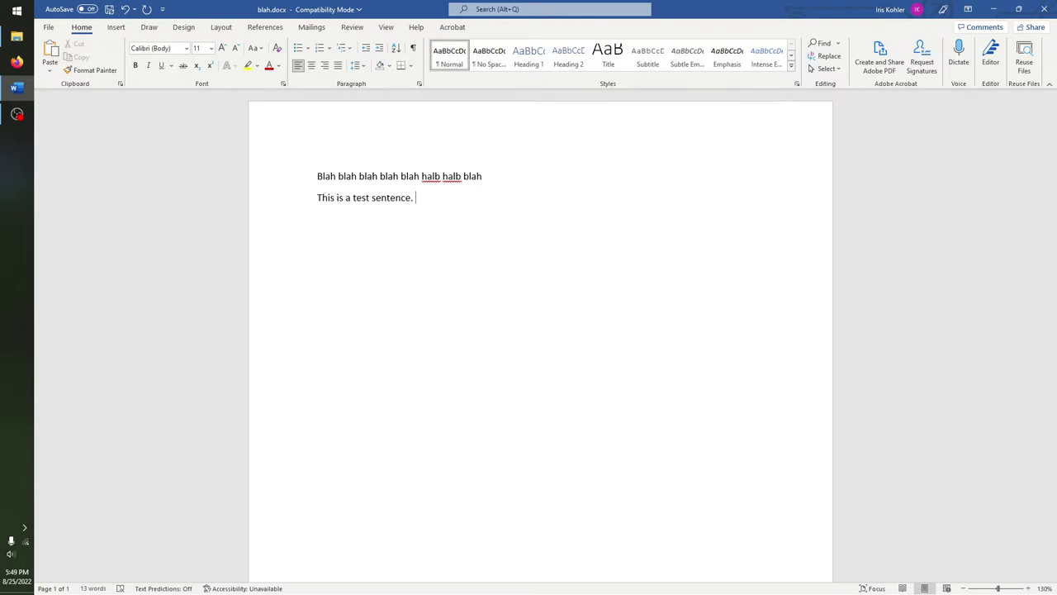
Add 'I will repeat this sentence.' after the test sentence, repeat the fragment with Ctrl+Y, then delete the extras
text(I will repeat this sentence.)
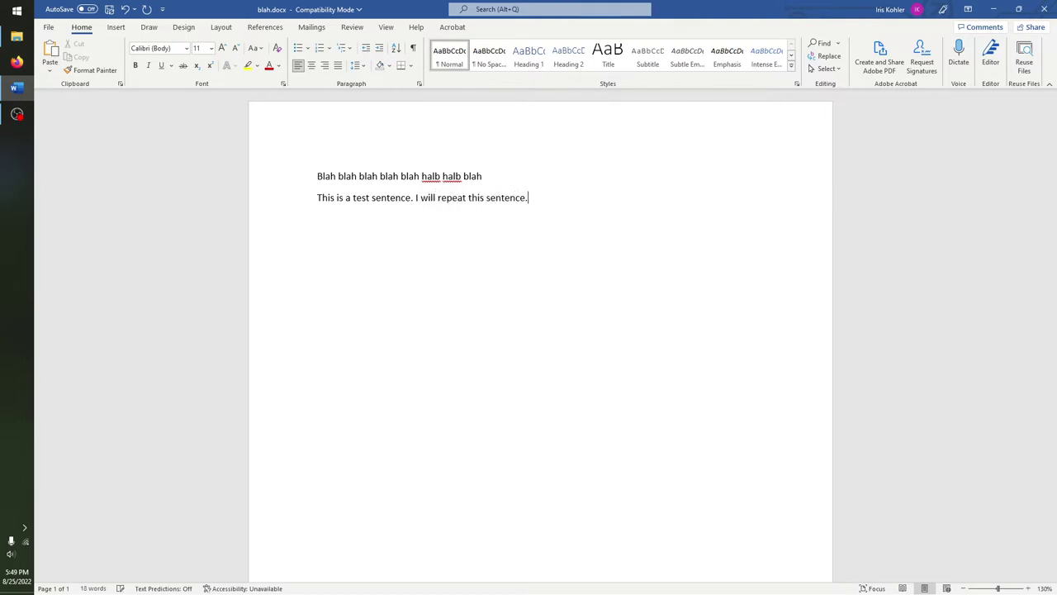
text( ntence.)
key(ctrl+y)
key(ctrl+y)
key(ctrl+y)
key(ctrl+y)
key(ctrl+y)
key(ctrl+y)
key(ctrl+y)
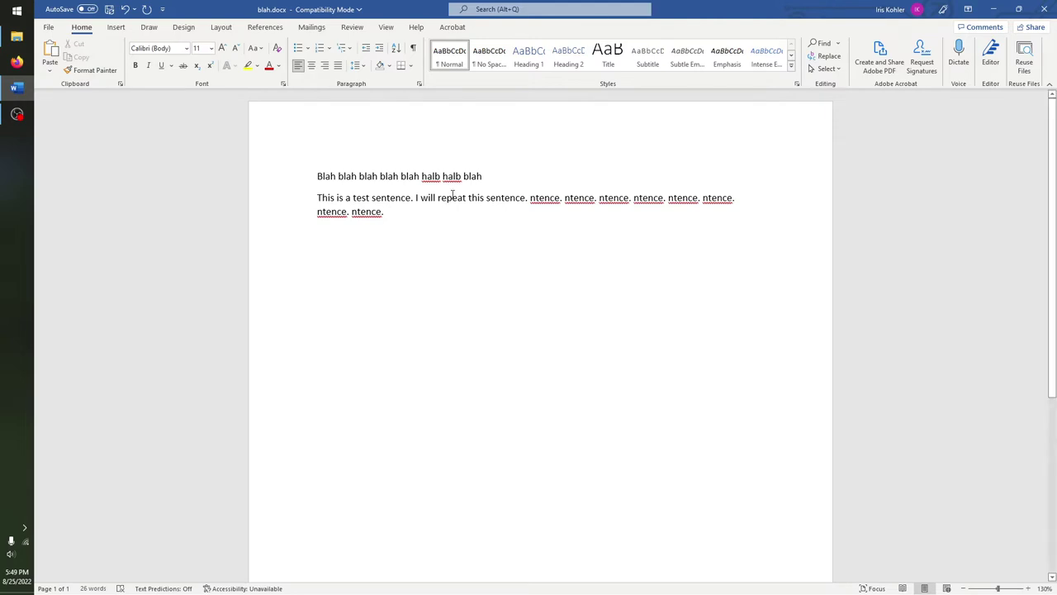
drag(448, 218, 530, 199)
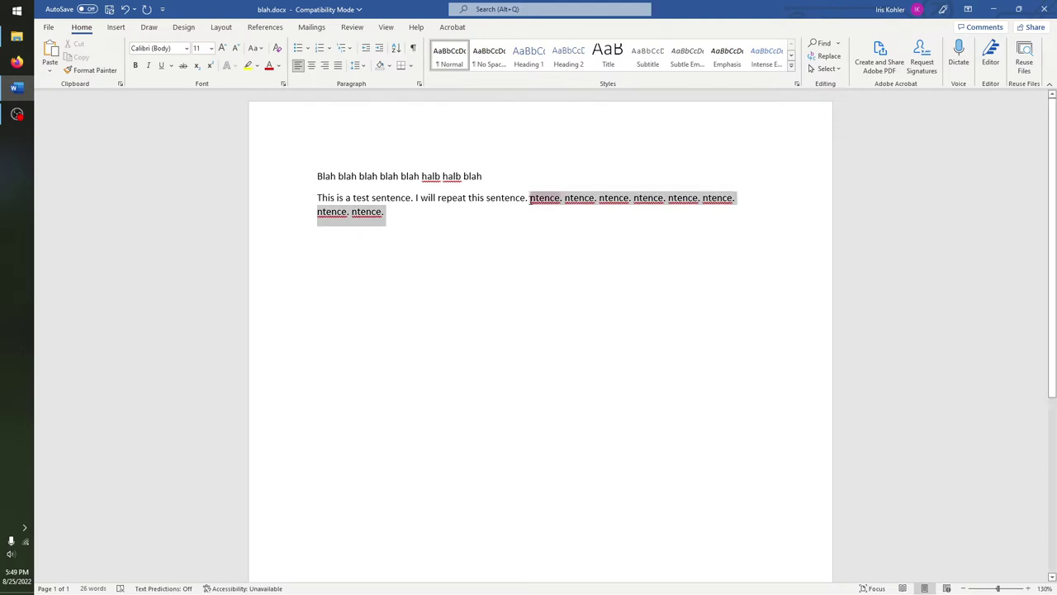
key(BackSpace)
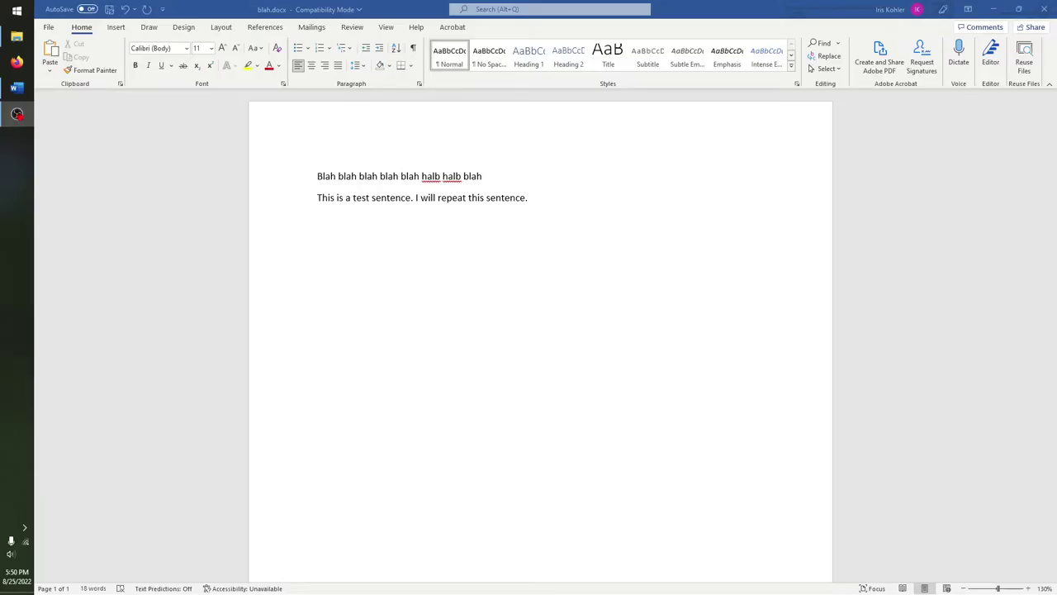
click(532, 10)
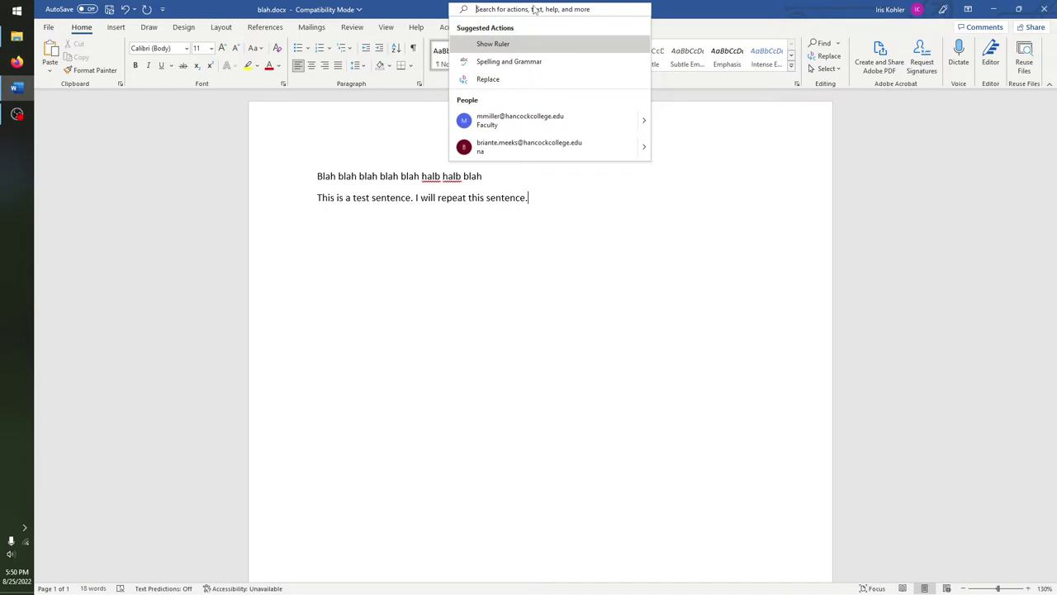
text(smartart)
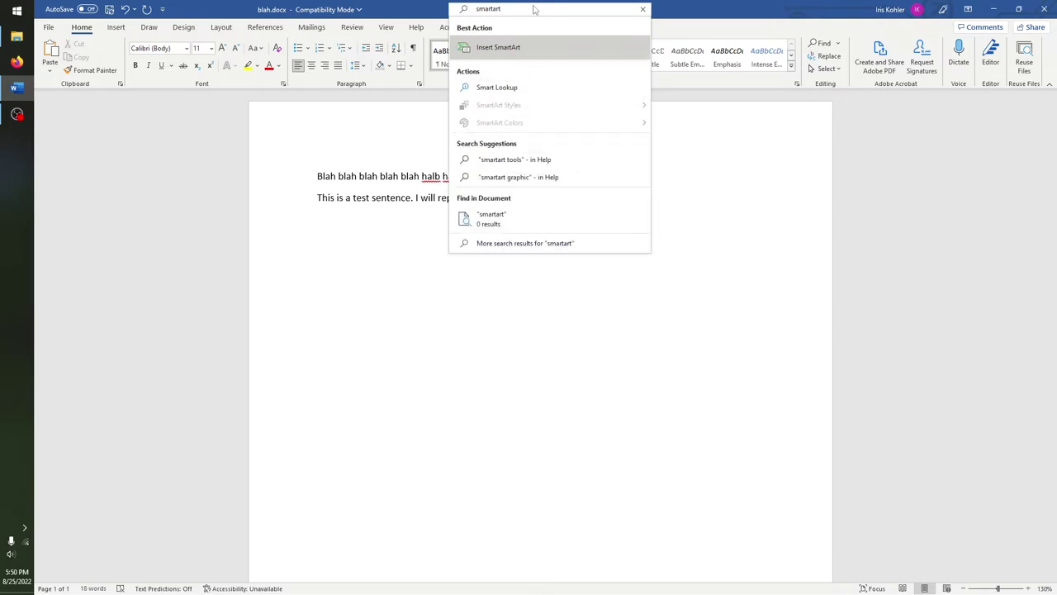
click(533, 51)
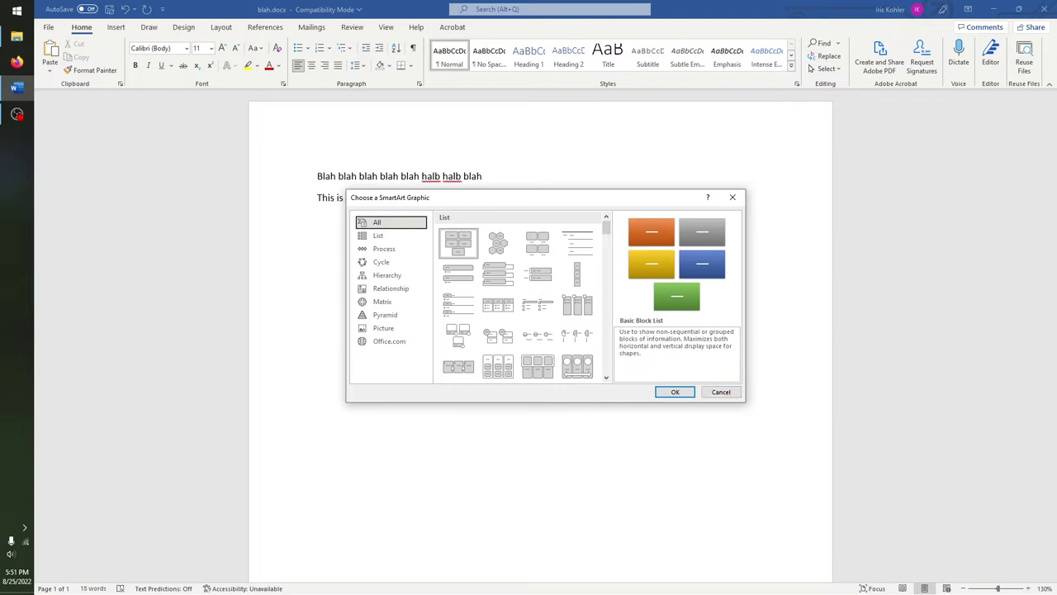
key(Escape)
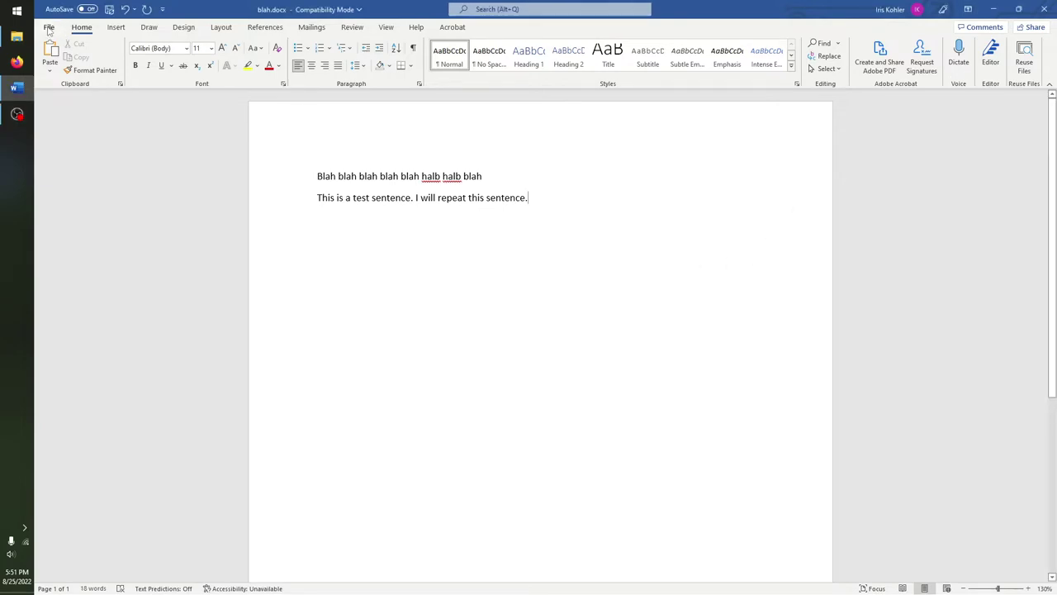
Show the Info page for blah.docx with its size, page and word counts, and dates
click(48, 27)
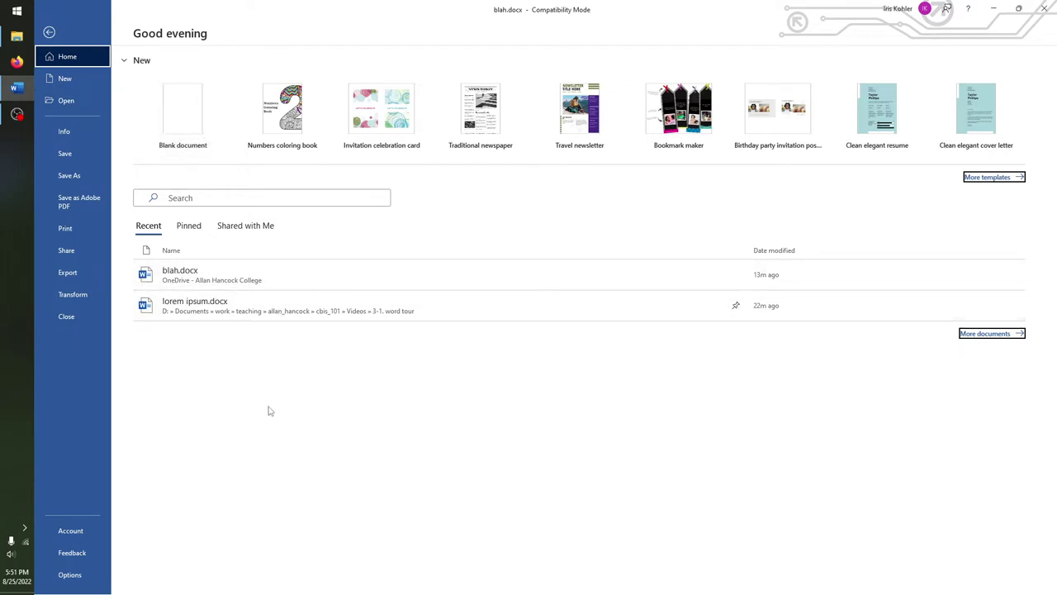
click(63, 130)
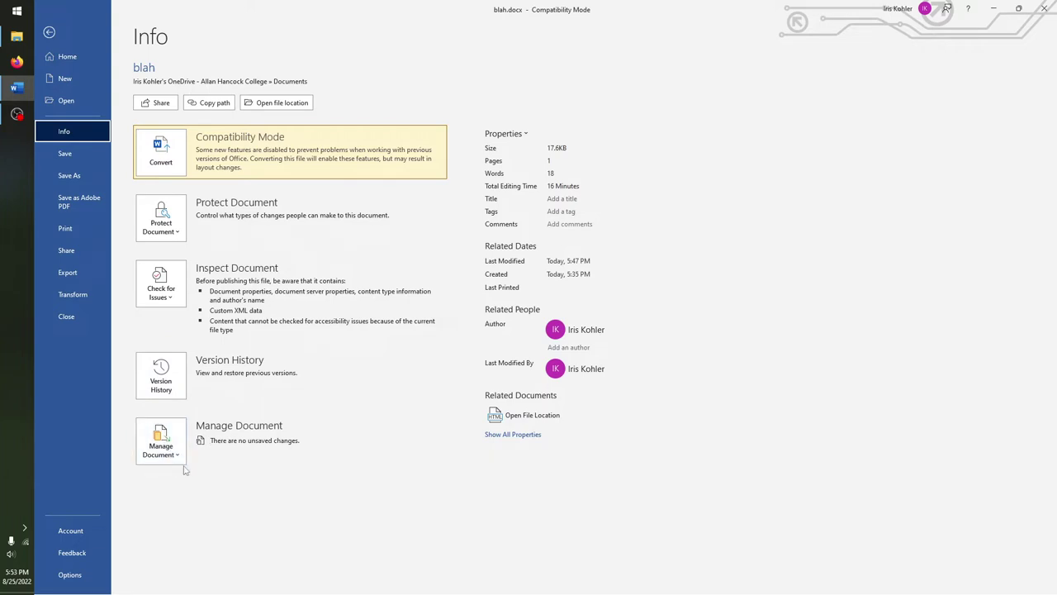
Save blah.docx and return to the File Home page listing templates and recent files
click(65, 154)
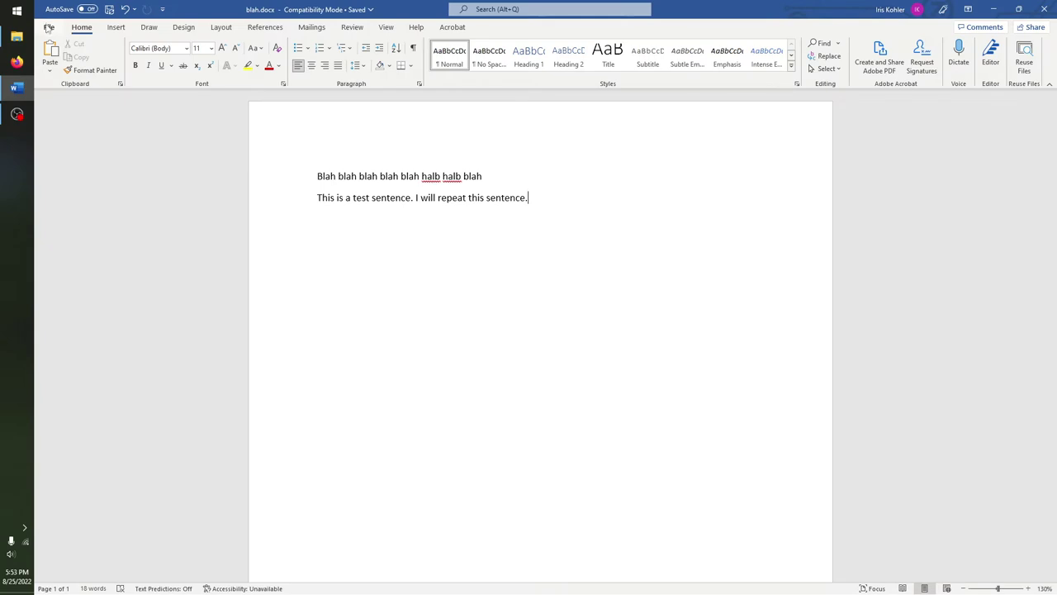
click(49, 27)
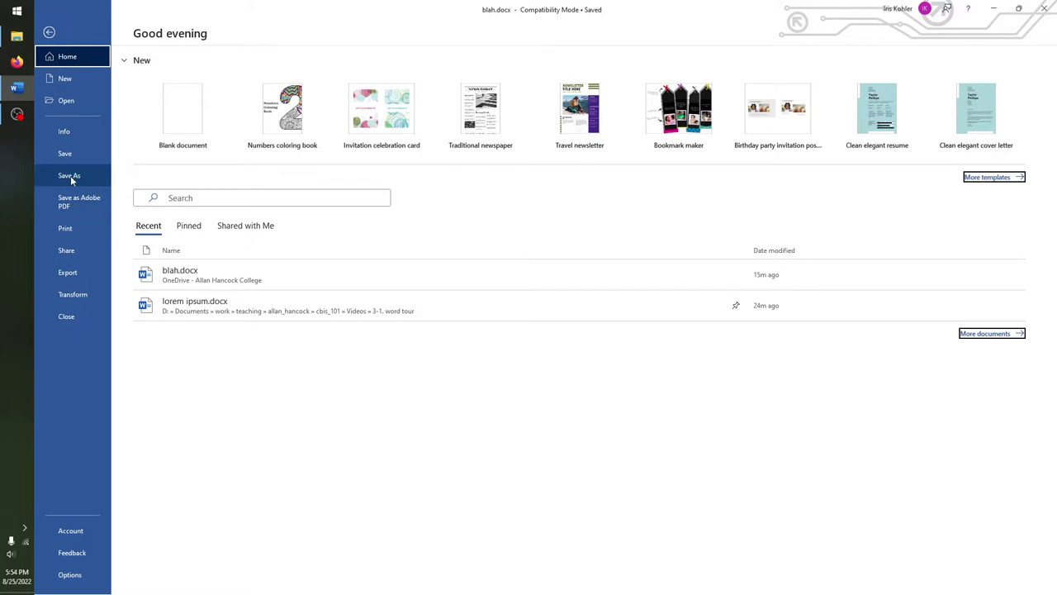
Save a copy named blah1 as a Word Document in the OneDrive Documents folder
click(69, 176)
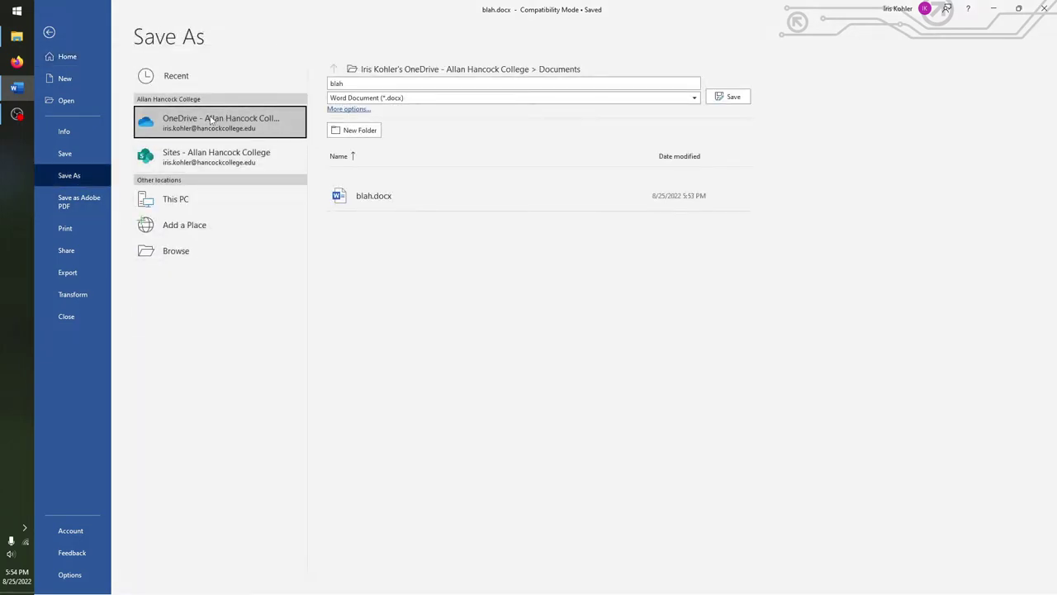
click(376, 85)
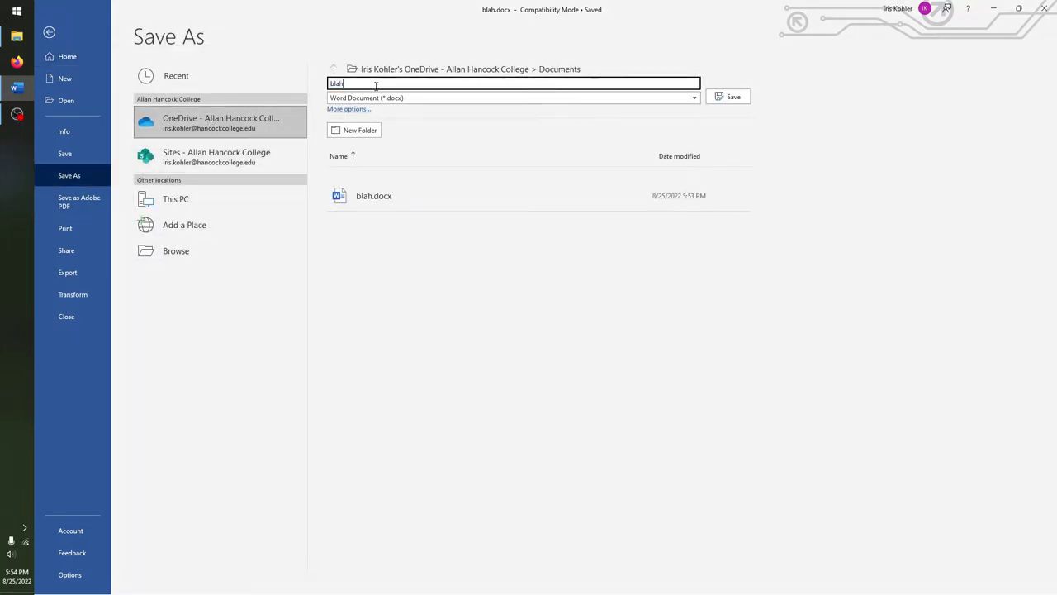
text(1)
click(738, 104)
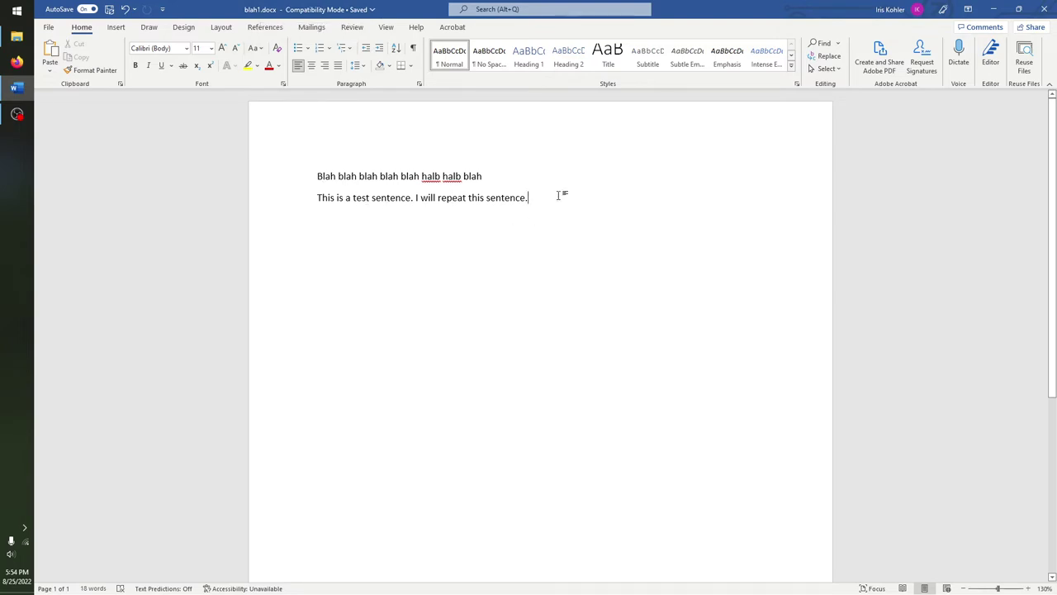
Add a new paragraph 'This is a change that will only show up in blah1.docx.'
key(Return)
text(This is a change that will only show)
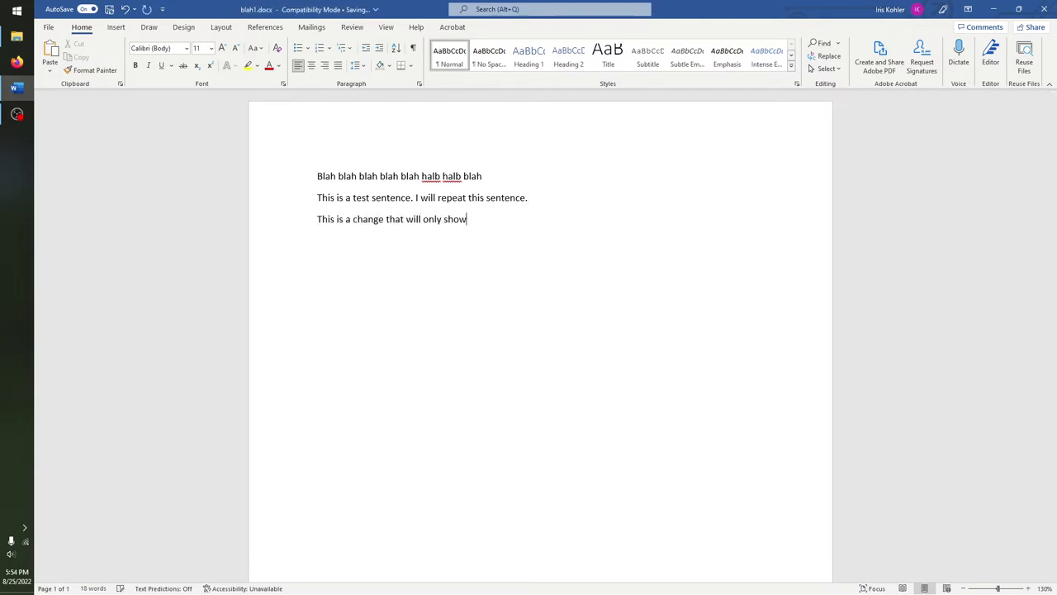
text( up in blah1.docx.)
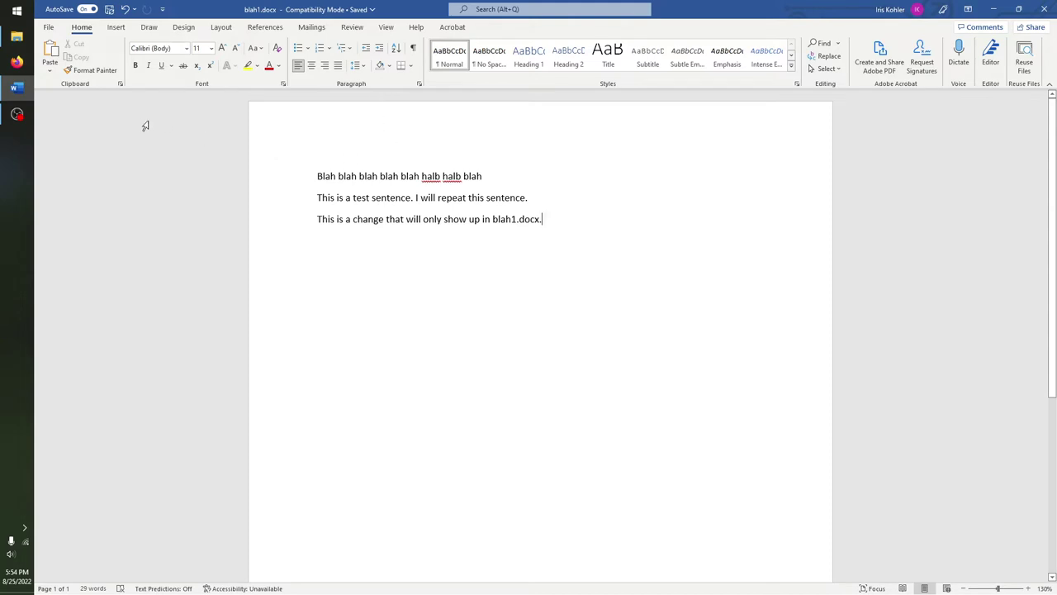
click(48, 27)
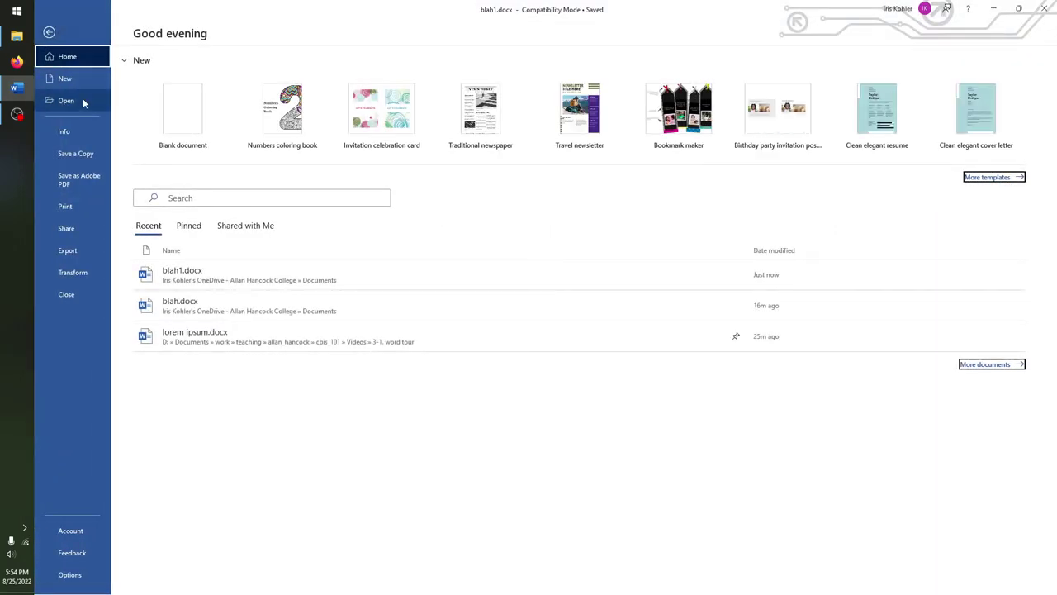
Reopen the original two-line blah.docx from the Today recent documents list
click(79, 101)
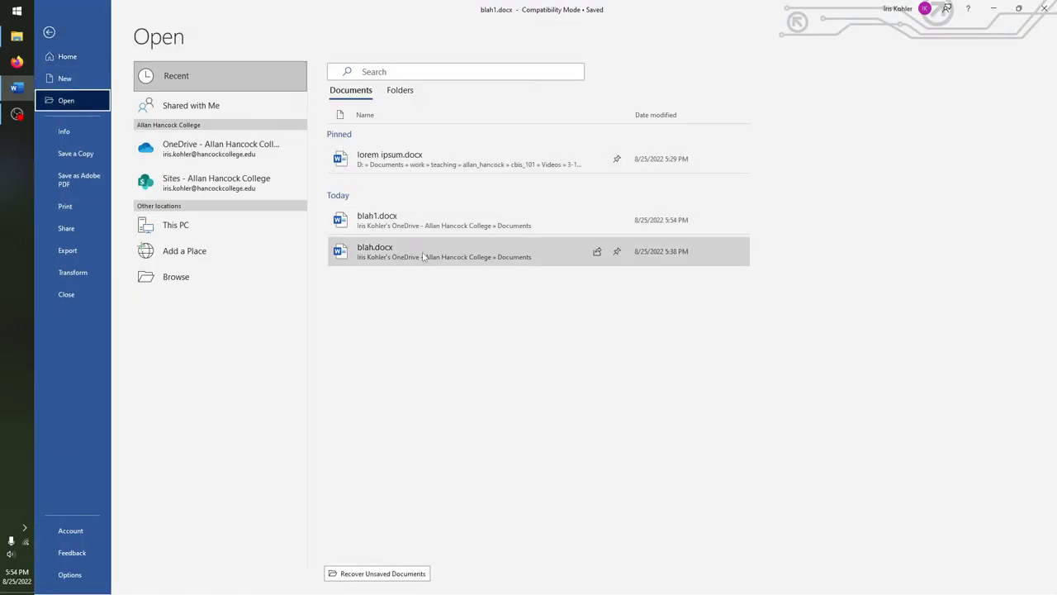
key(Escape)
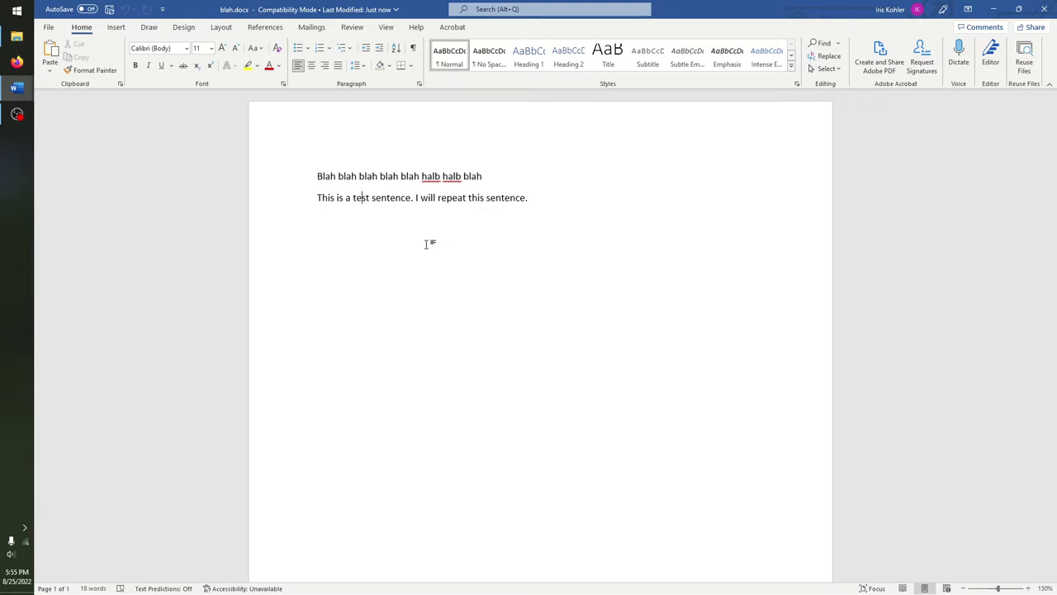
key(alt+f)
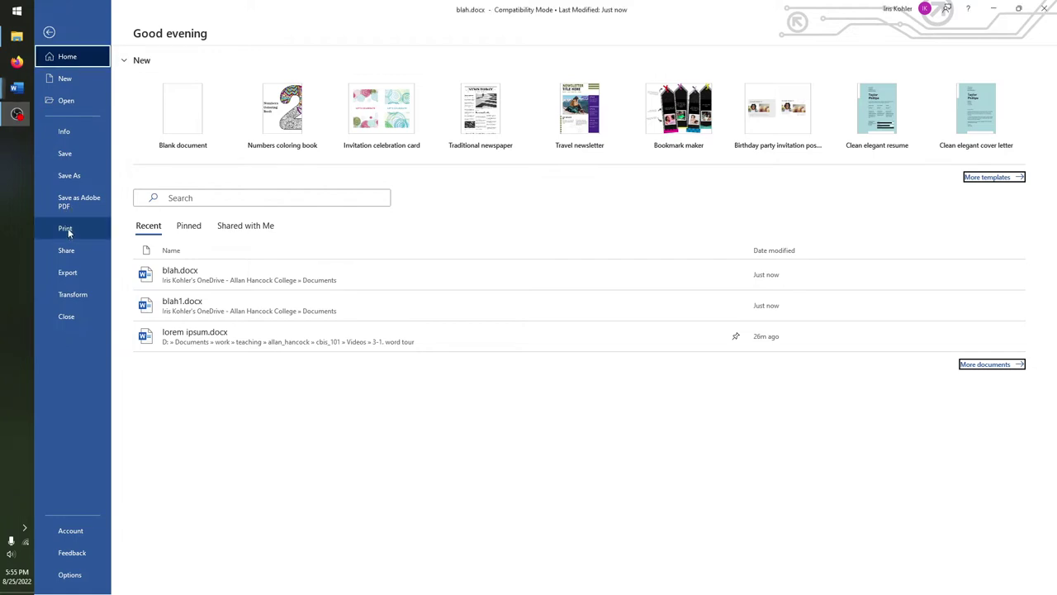
Preview blah.docx on the Print page with one copy on the Brother printer
click(66, 228)
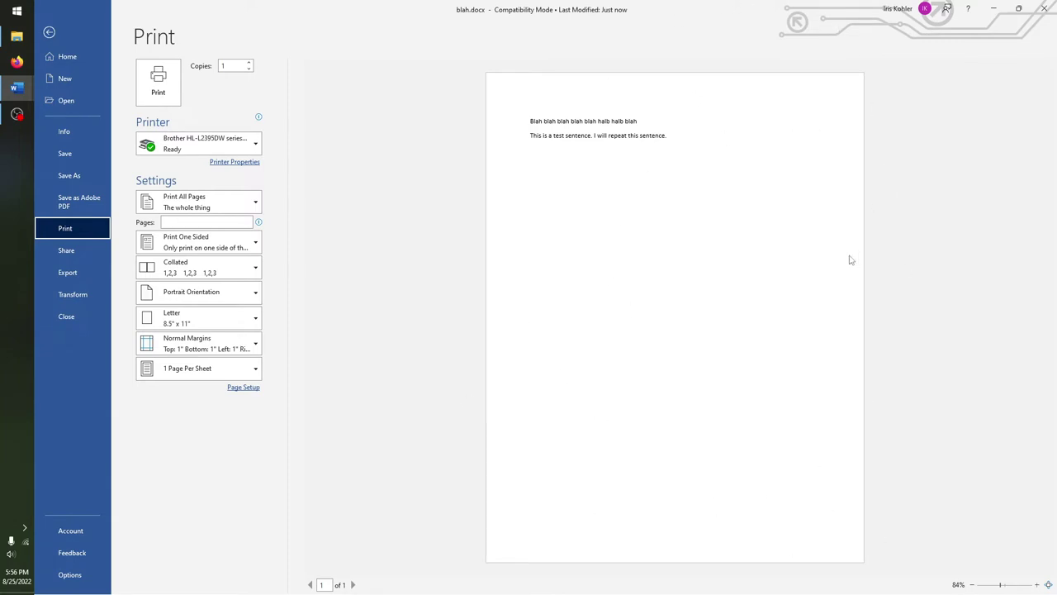
Show the Share page with share, email, present online and blog options
click(85, 256)
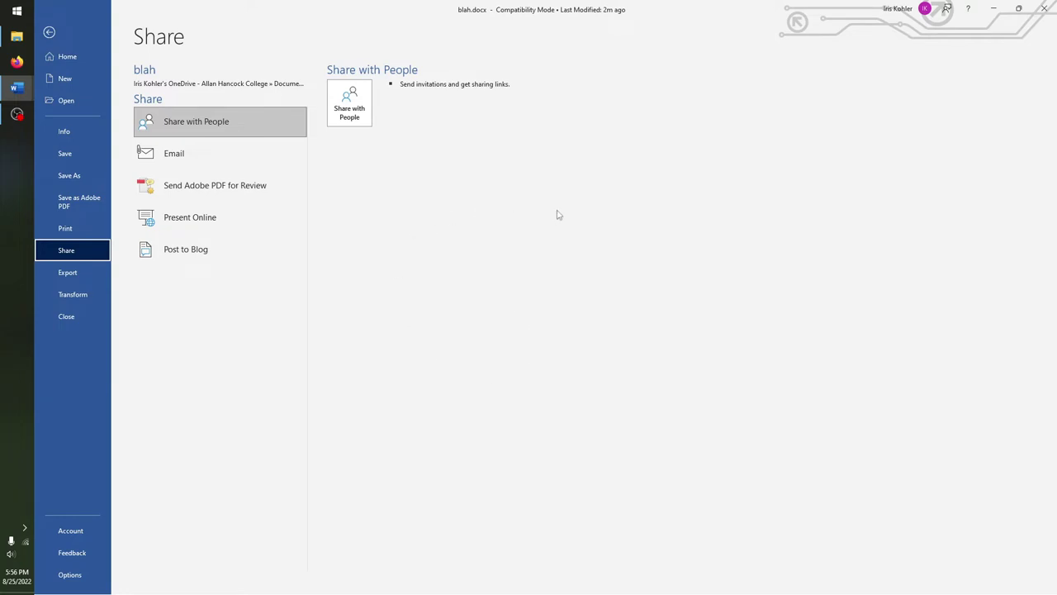
Show the Export page and its Create a PDF/XPS Document details
click(99, 274)
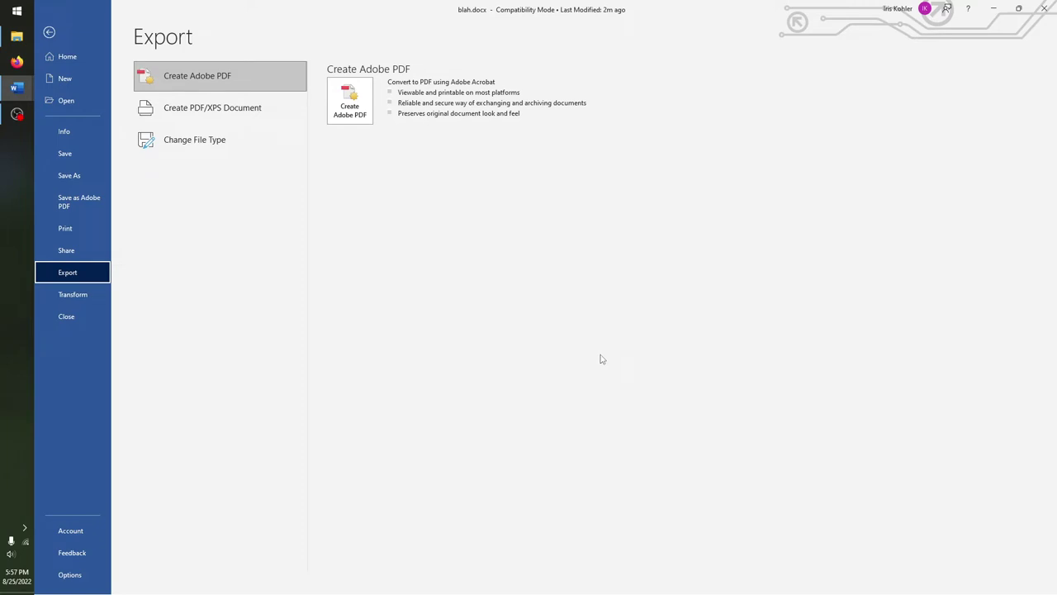
click(243, 120)
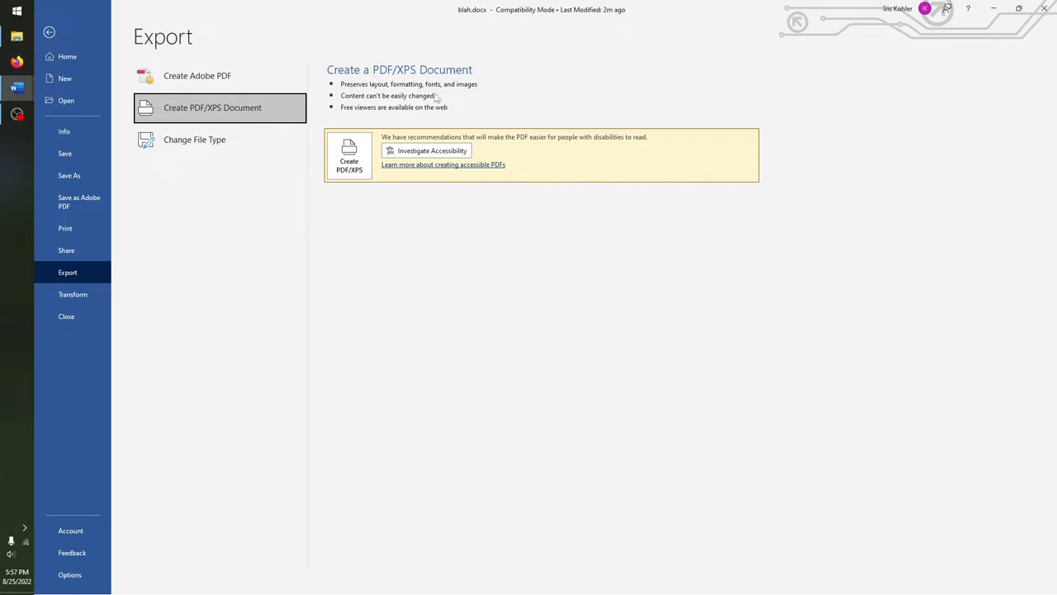
Browse Change File Type options, then preview the document as a Bokeh-style Sway page
click(247, 137)
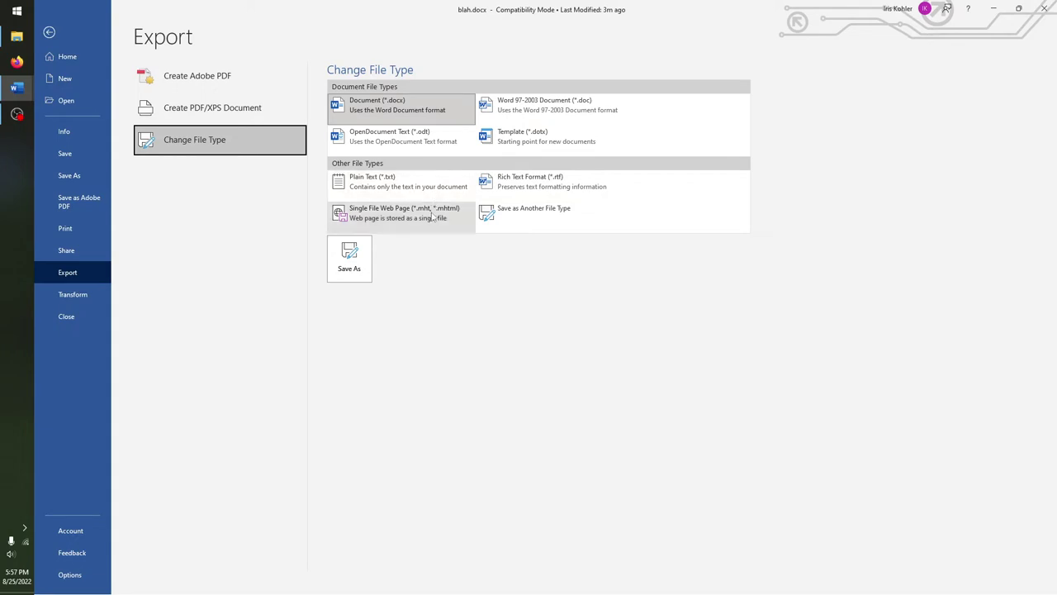
key(Escape)
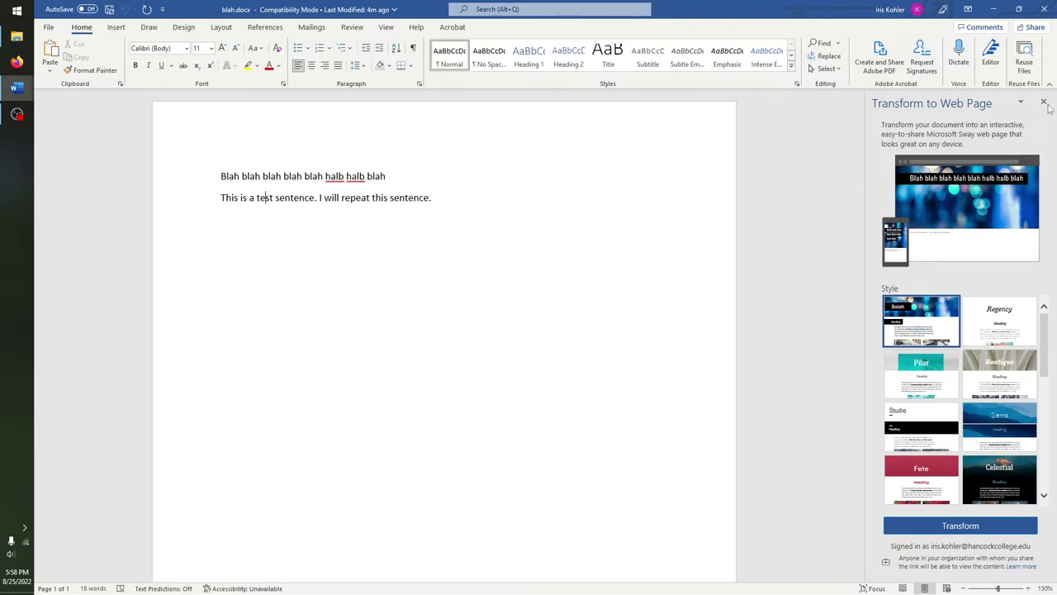
Dismiss the Transform to Web Page pane and close the document via File
click(49, 26)
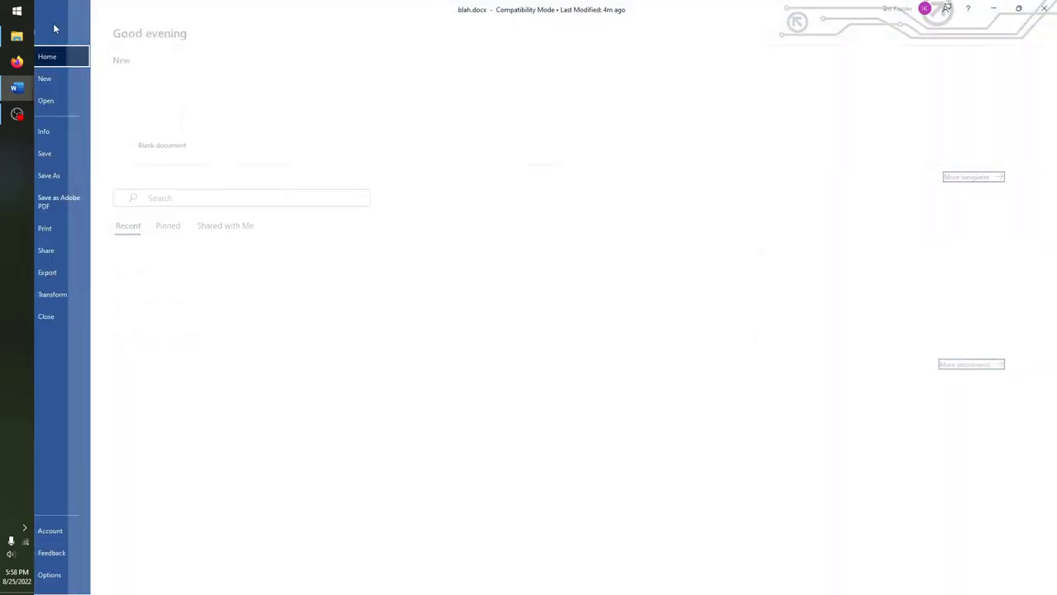
click(71, 322)
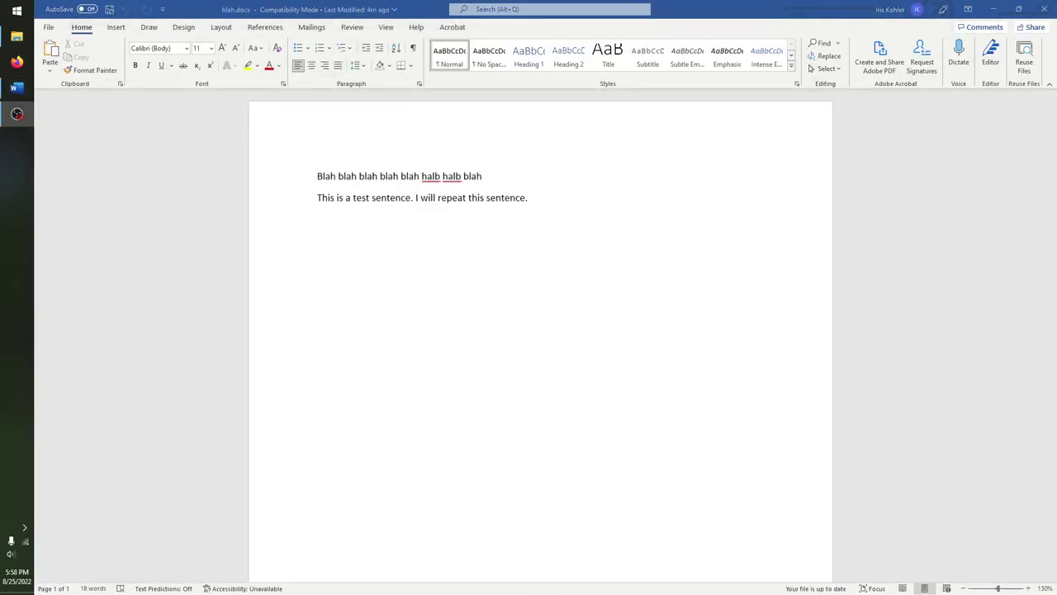
key(ctrl+w)
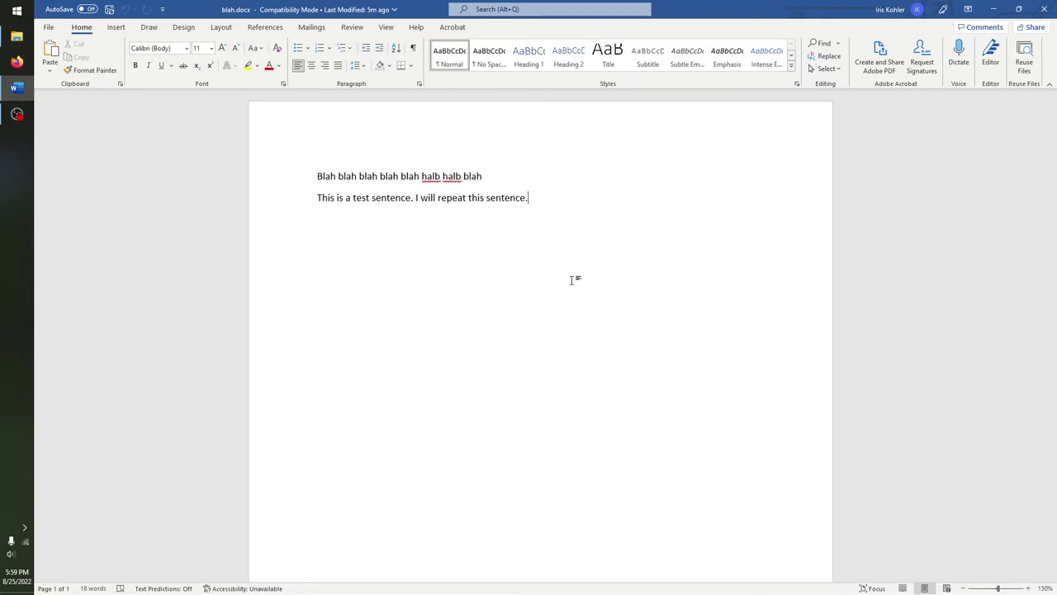
text(t)
key(BackSpace)
key(BackSpace)
Type e characters and shift the insertion point within the second sentence
text(e)
key(BackSpace)
text(e)
key(Left)
key(Left)
key(Left)
key(Left)
key(Left)
key(Left)
key(Left)
key(Right)
key(Right)
key(Right)
key(Right)
key(Right)
key(Right)
key(Right)
key(Left)
key(Left)
key(Left)
key(Left)
key(Left)
key(Left)
key(Left)
key(Left)
key(Left)
key(Left)
key(Left)
key(Left)
key(Left)
key(Left)
key(Left)
key(Right)
key(Right)
Insert a long run of r letters before 'test', then undo it
click(350, 198)
text(rrrrrrrrrrrrrrrrrrrrrrrrrrrrrrrrrrrrrrrrrrrrrrrrrrrrrrrrrrrrrrrrrrrrrrrrrrrrrrrrrrrrrrrrrrrrrrrrrrrrrrrrrrrrrrrrrrrrrrrrrrrrrrrrrrrrrrrrrrrrrrrrrrrrrrrrrrrrrrrrrrrrrrrrrrrr)
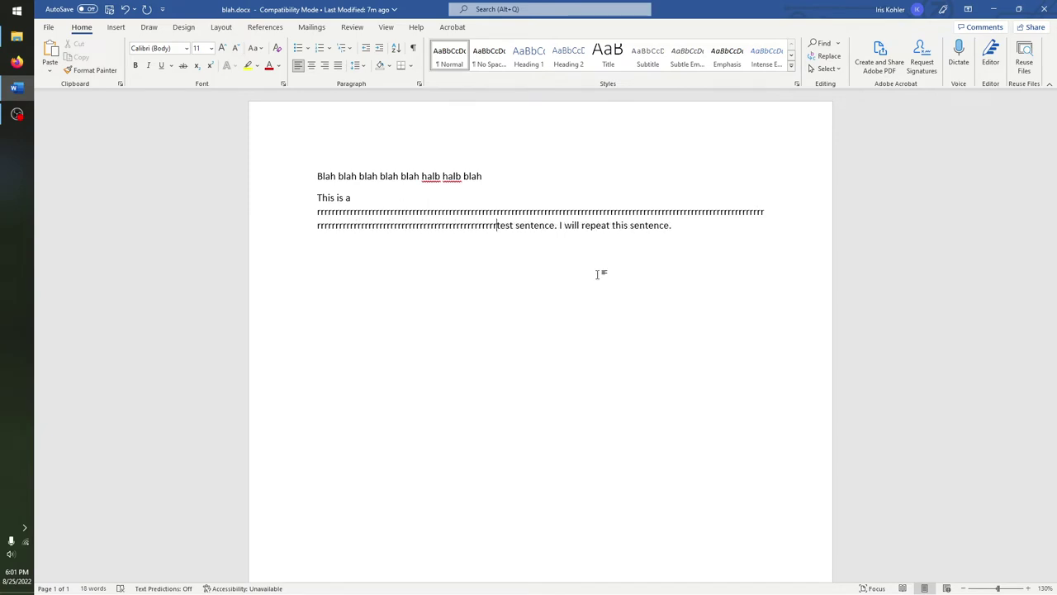
key(ctrl+z)
key(ctrl+z)
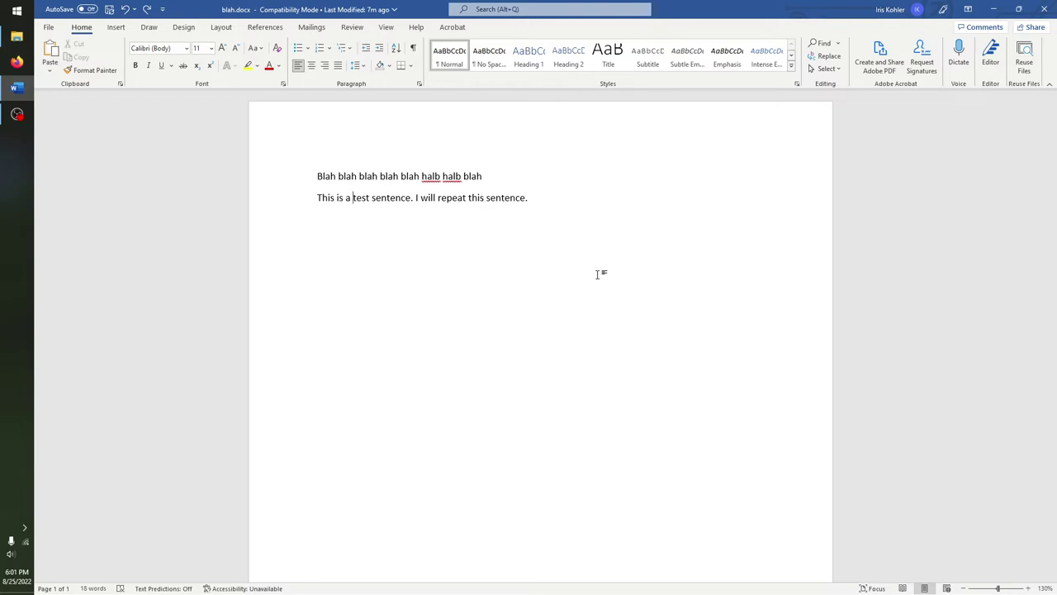
Move the insertion point between the two lines until it rests at 'sentence' on the second line
key(Up)
key(Right)
key(Right)
key(Right)
key(Right)
key(Right)
key(Right)
key(Right)
key(Right)
key(Right)
key(Right)
key(Right)
key(Right)
key(Right)
key(Right)
key(Right)
key(Right)
key(Right)
key(Right)
key(Right)
key(Right)
key(Left)
key(Left)
key(Left)
key(Left)
key(Up)
key(Down)
key(Up)
key(Down)
key(Right)
key(Up)
key(Down)
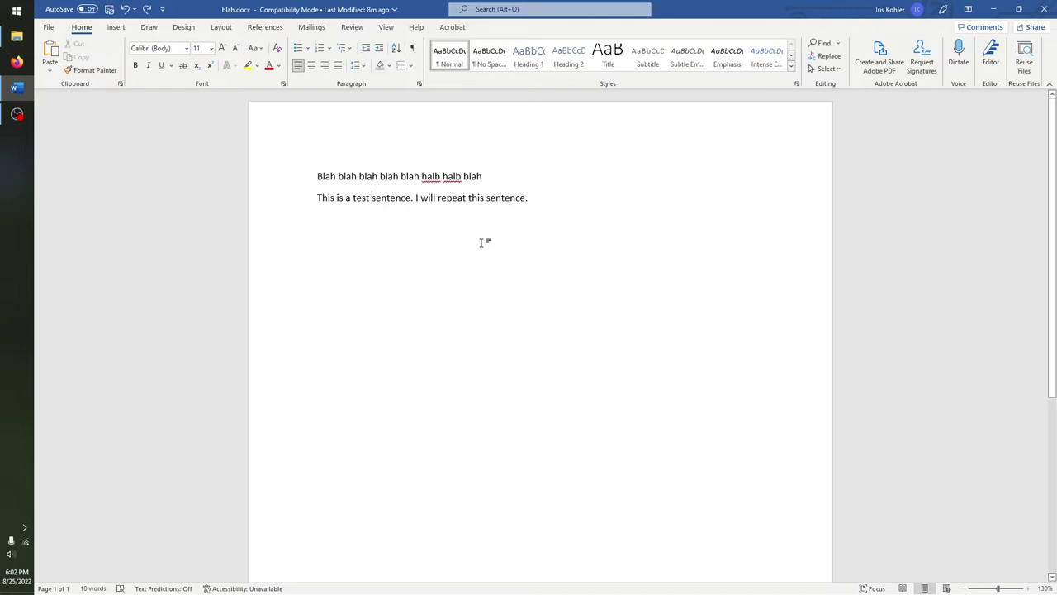
Type 'silly' on the second line and place the insertion point right after it
text(silly)
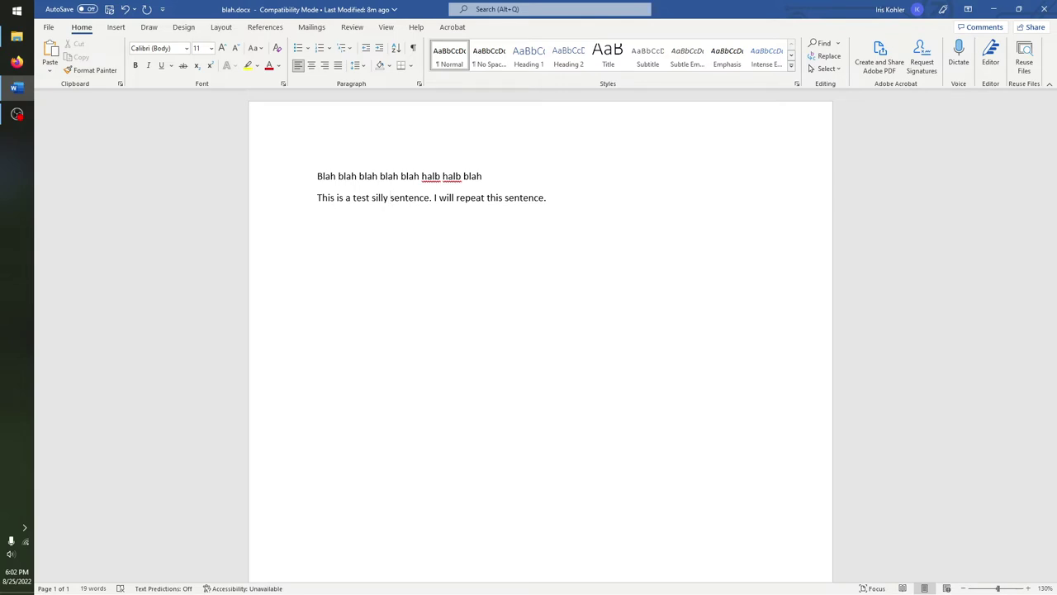
click(430, 177)
click(378, 176)
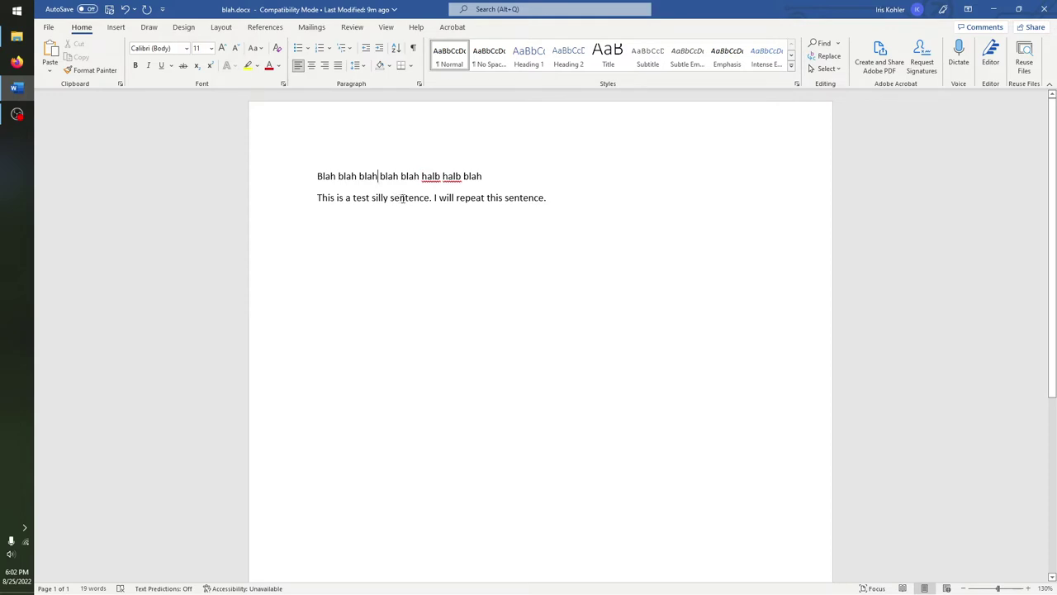
click(483, 177)
click(456, 198)
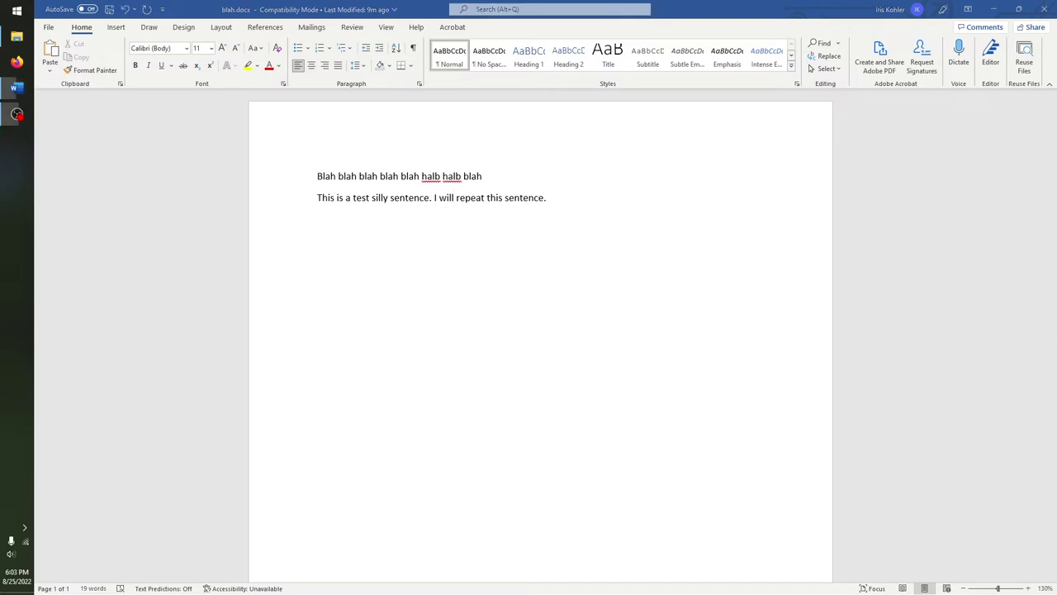
double_click(392, 199)
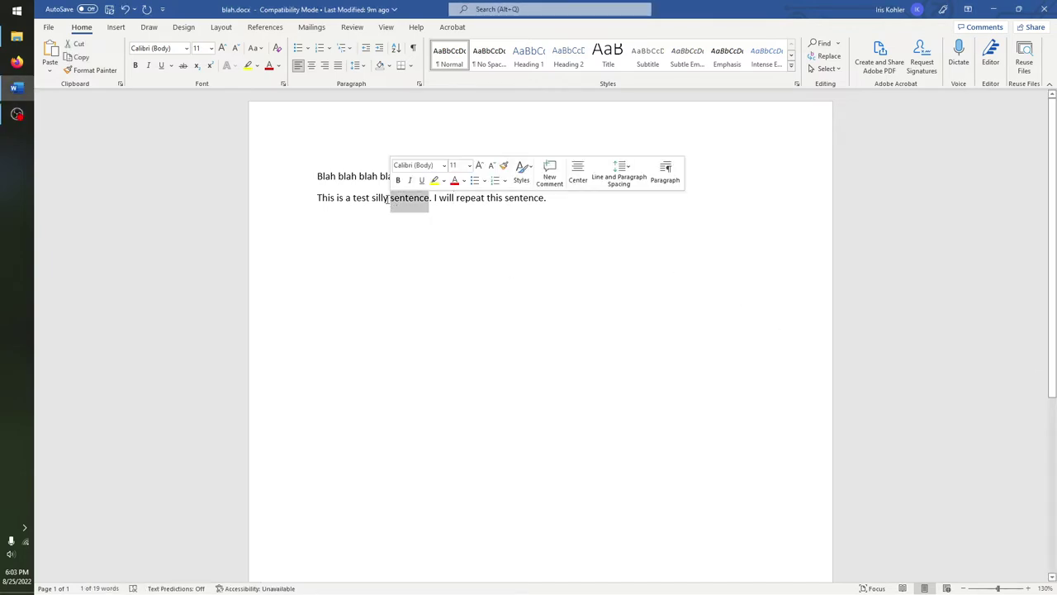
click(385, 200)
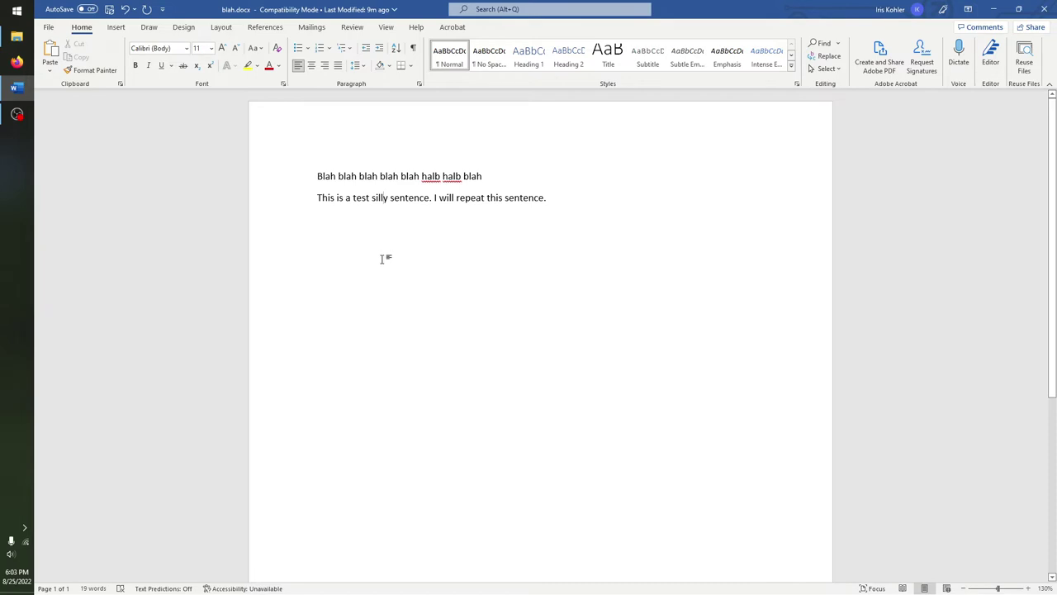
Trim 'silly sentence' down to 'sill' so the line reads 'This is a test sill.'
key(Left)
key(BackSpace)
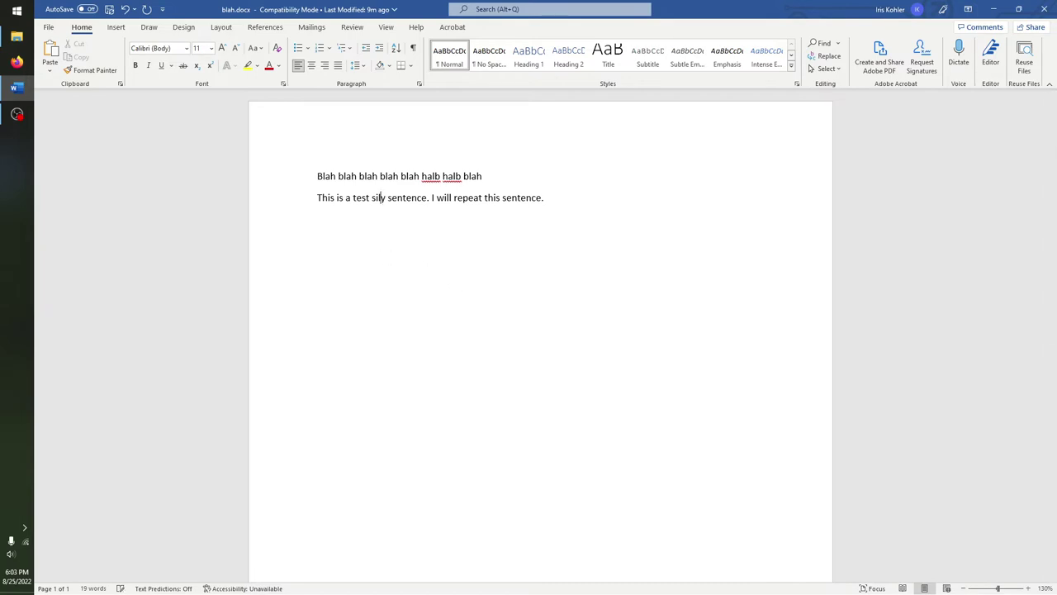
text(l)
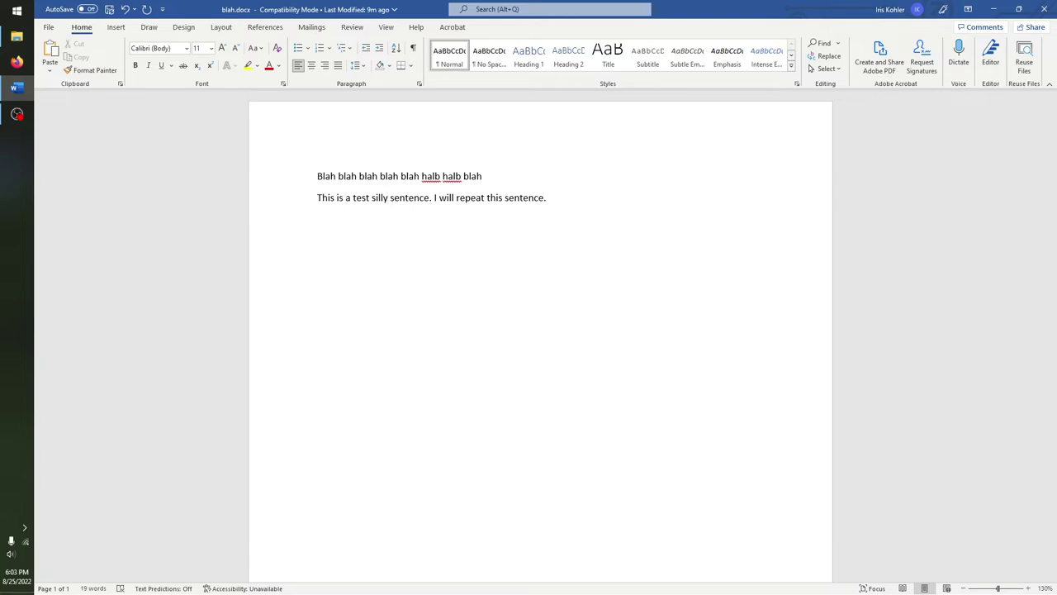
key(BackSpace)
text(y)
key(BackSpace)
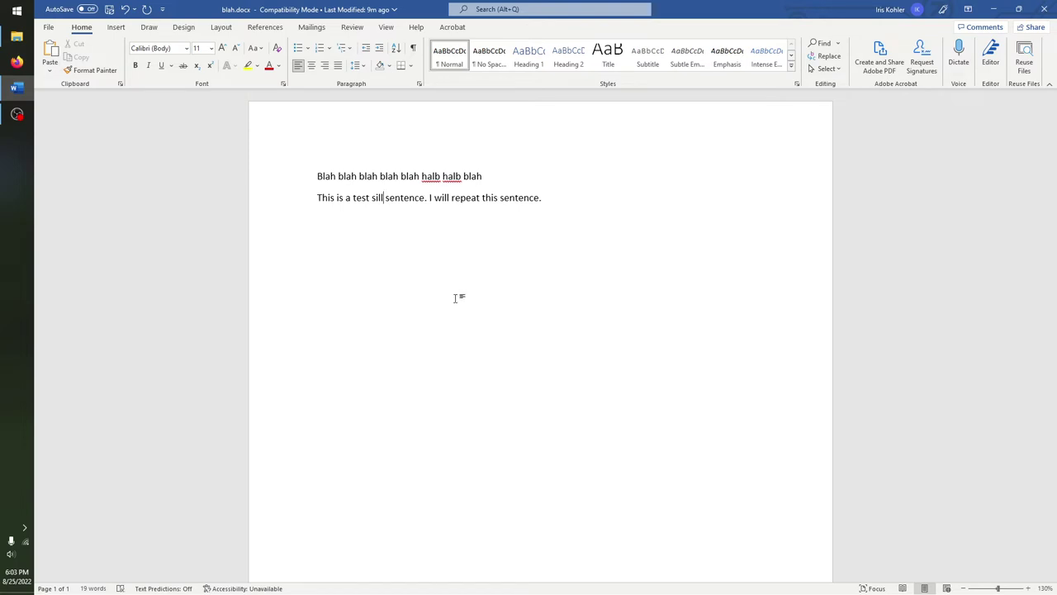
key(Delete)
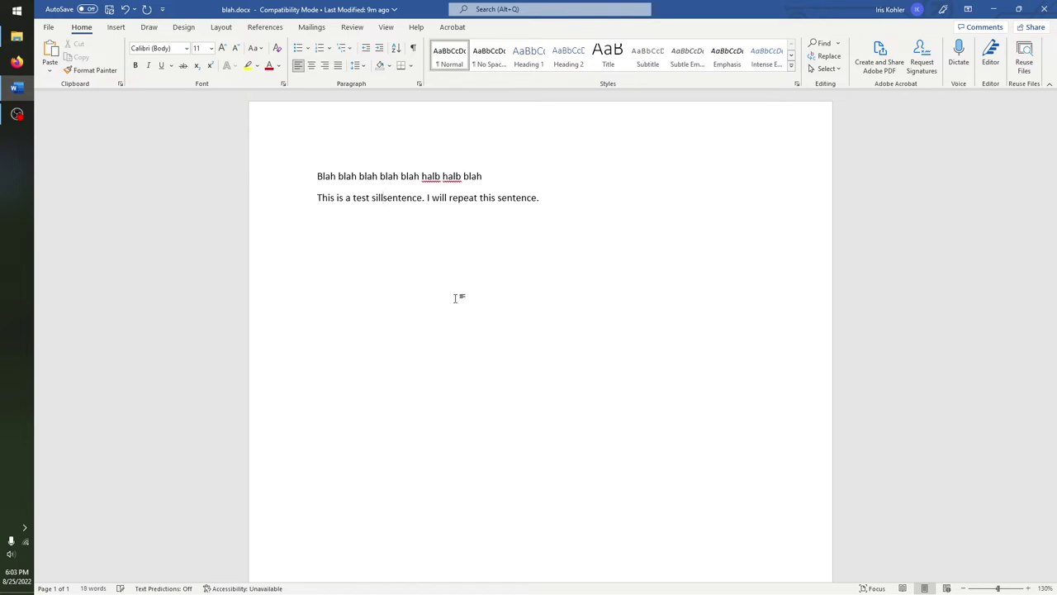
key(Delete)
key(Delete)
key(Delete)
key(Delete)
key(Delete)
key(Delete)
key(Delete)
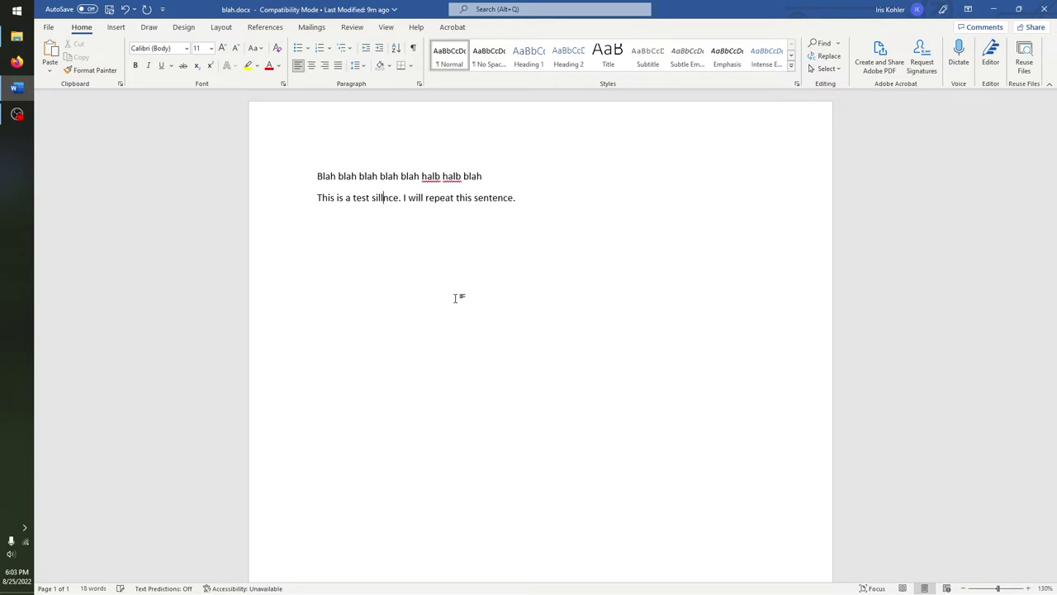
key(Delete)
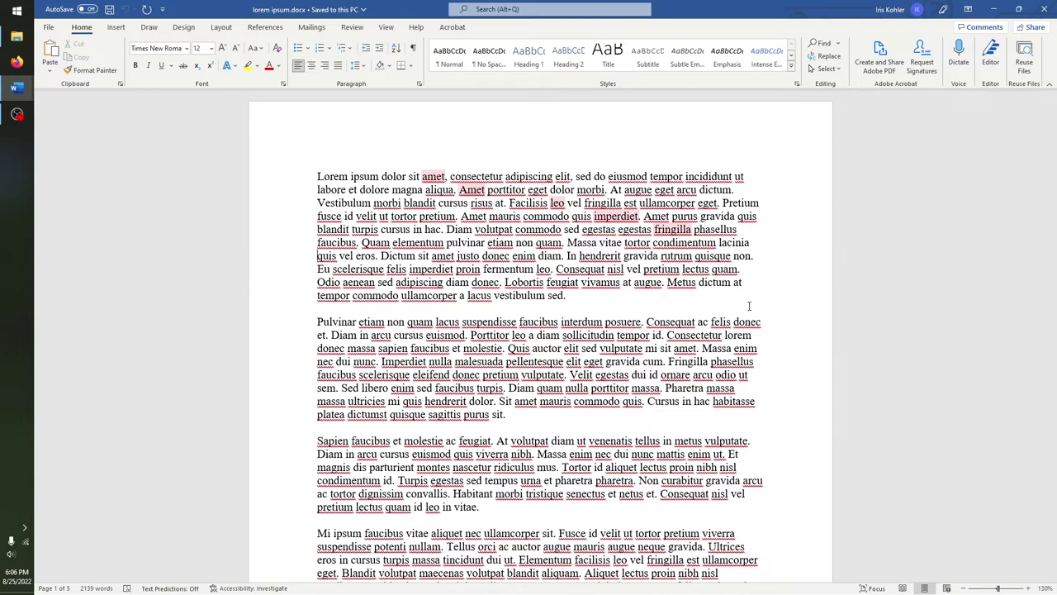
text(sdljfkghsdjklfghsdjklfhsdkljfhsdklfghsdkljfhklhjdsghsdlkjglhskjldhfalkjghsdklfjghsdjklfhsdkquis)
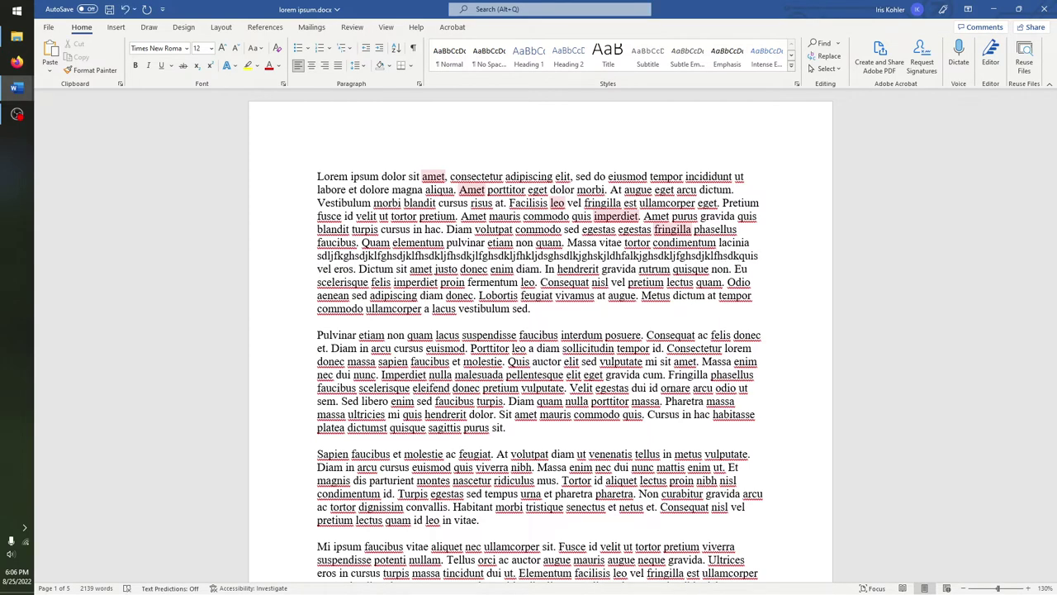
key(ctrl+z)
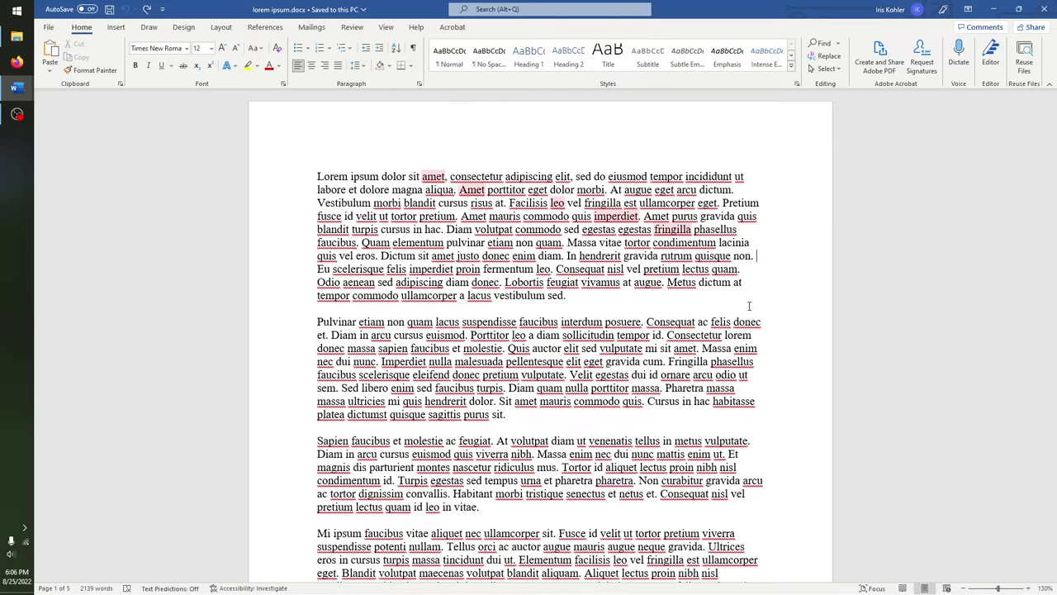
text(asdfjghsdjk)
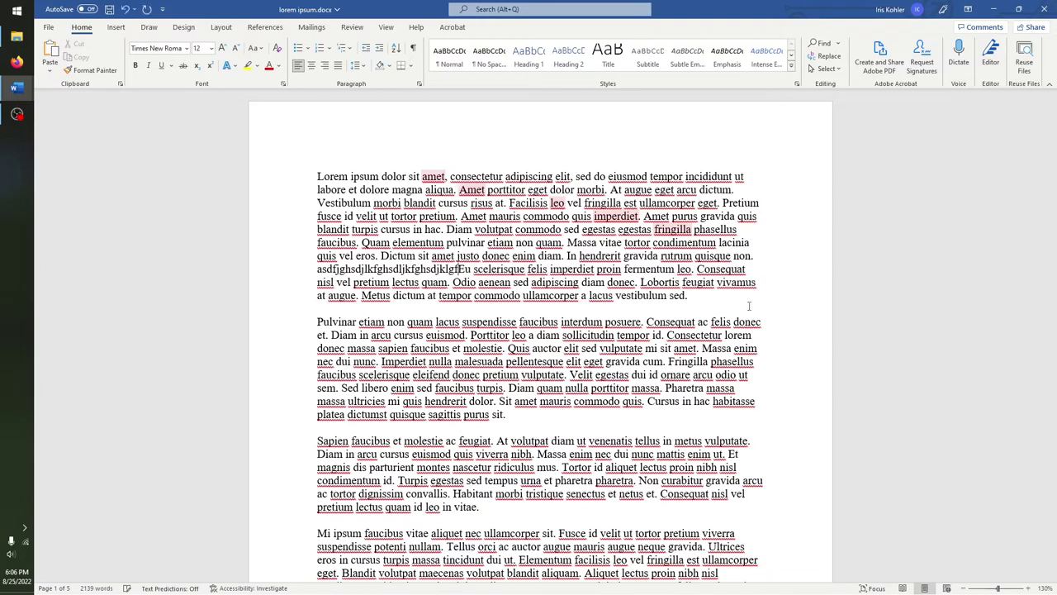
key(ctrl+z)
key(Down)
key(Down)
key(Down)
key(Up)
key(Right)
key(Right)
key(Right)
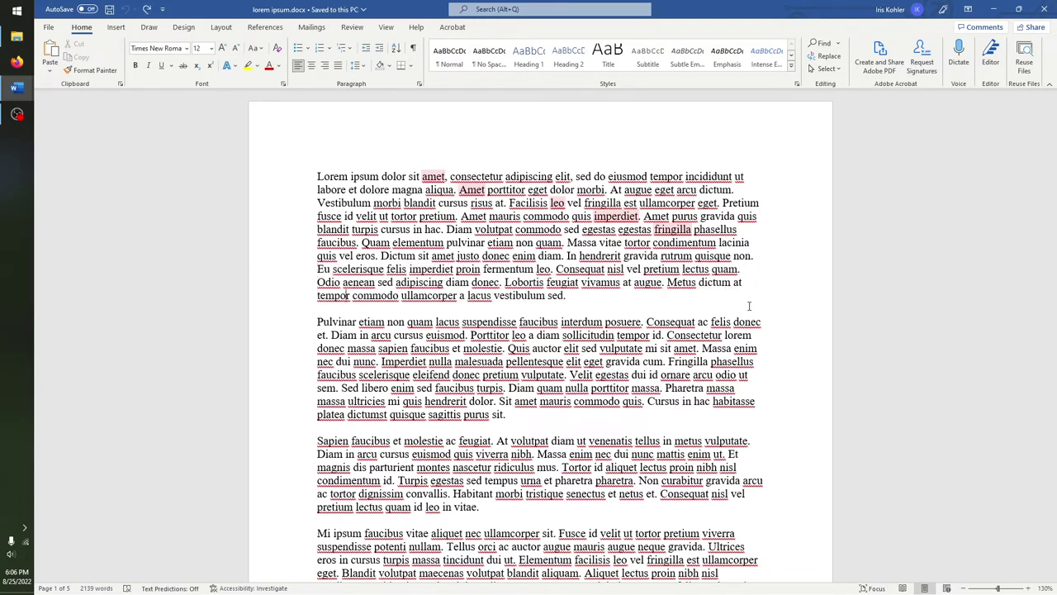
key(End)
text(alsdfghsljdkfhslkjshdslkjf)
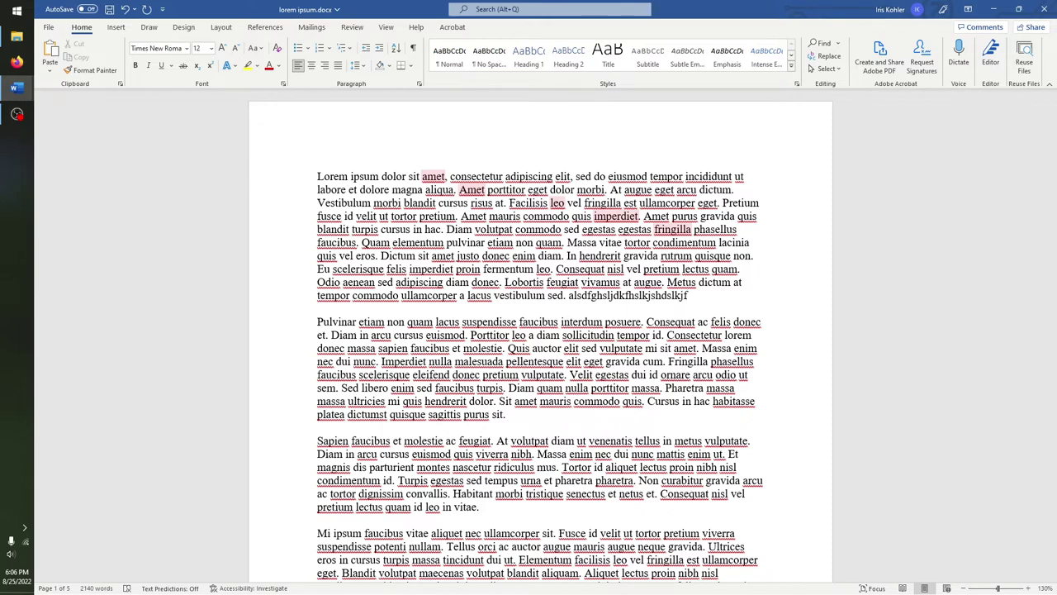
key(ctrl+z)
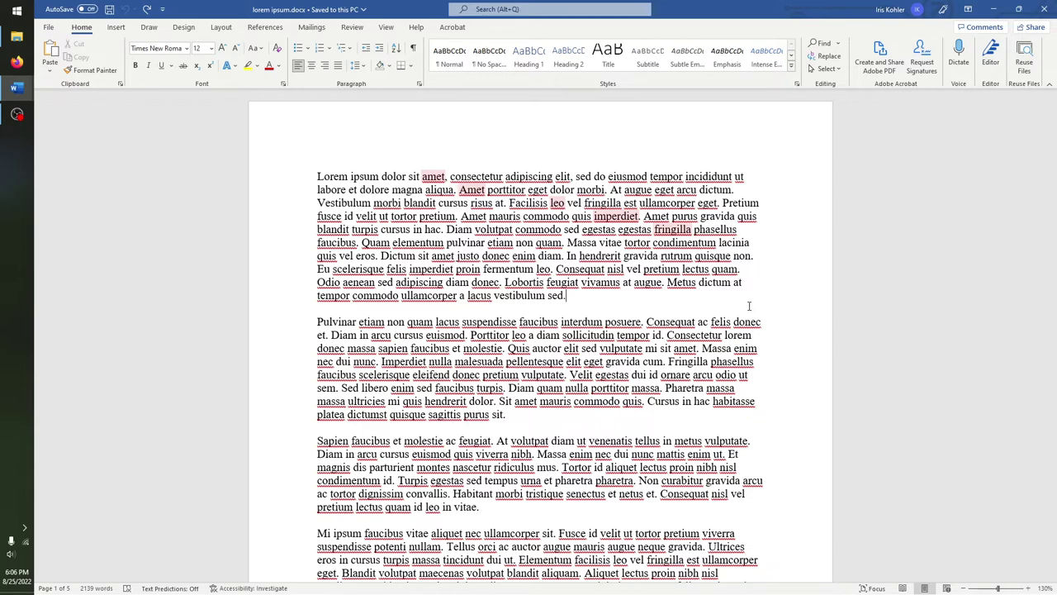
Append 'Test test test blah blah blah I am typing so much' after 'vestibulum sed.'
click(753, 180)
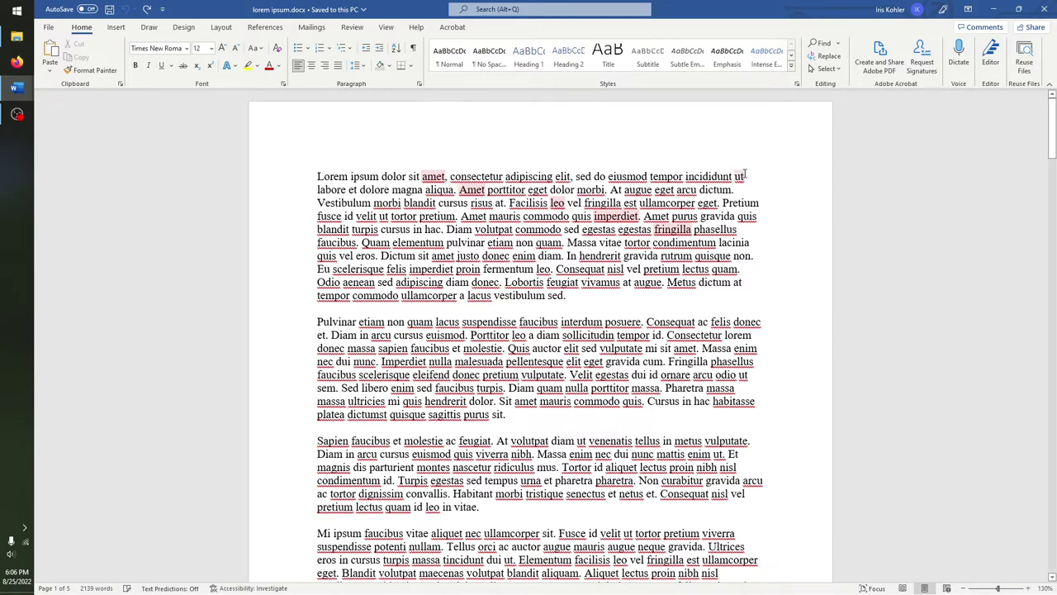
click(581, 297)
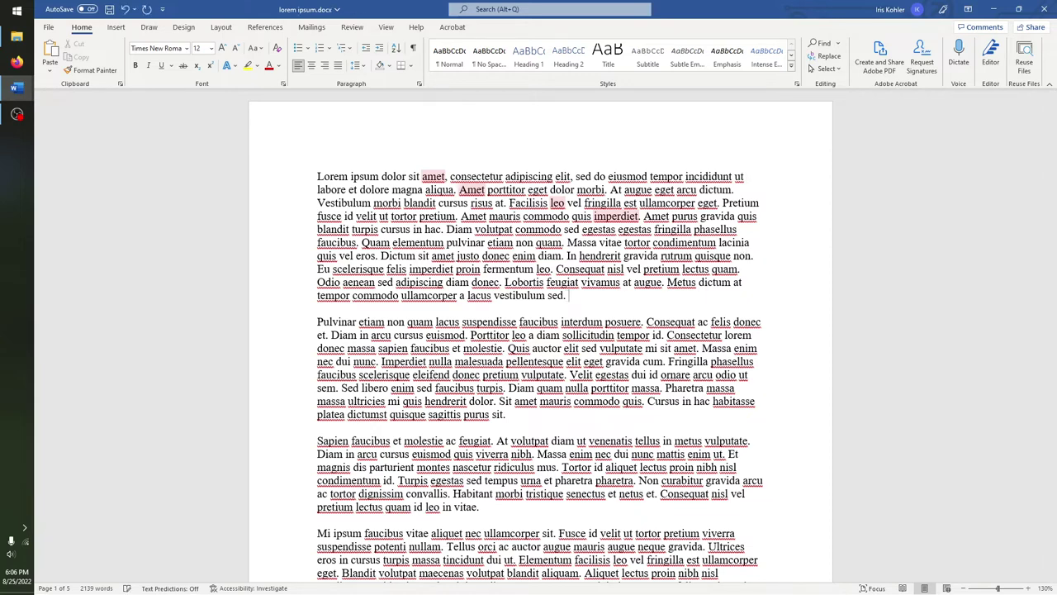
text(Test test test blah blah blah I am)
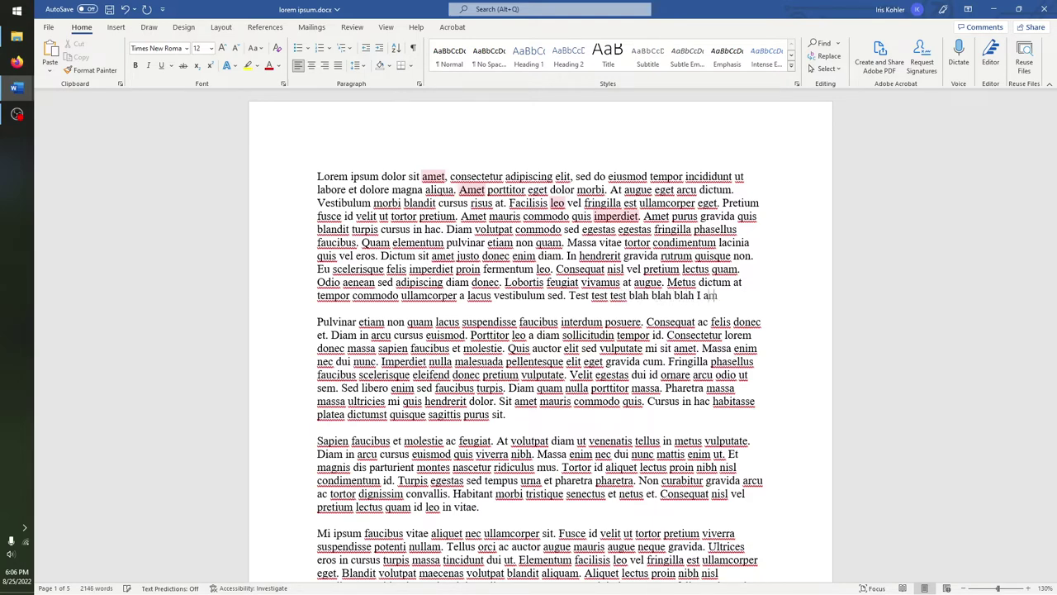
text( typing)
text(so much)
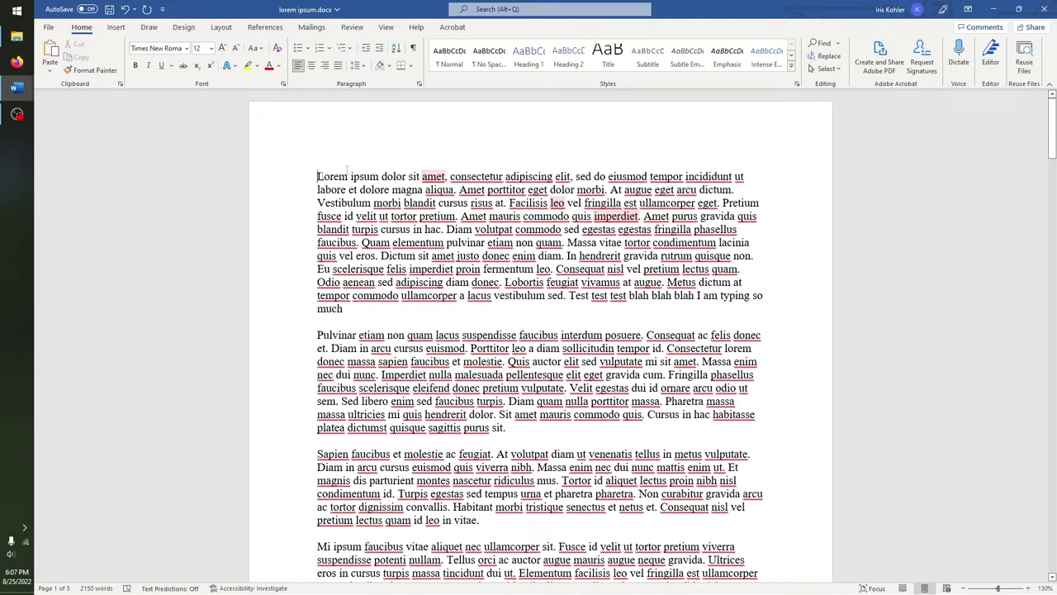
click(766, 180)
key(alt+F7)
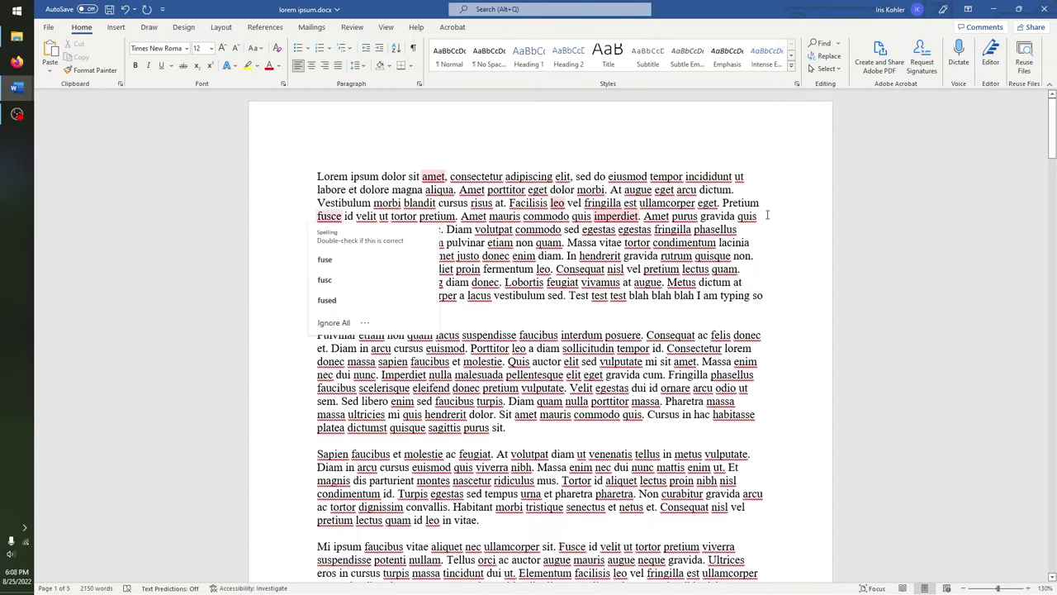
scroll(778, 443, down, 1)
key(ctrl+a)
click(760, 156)
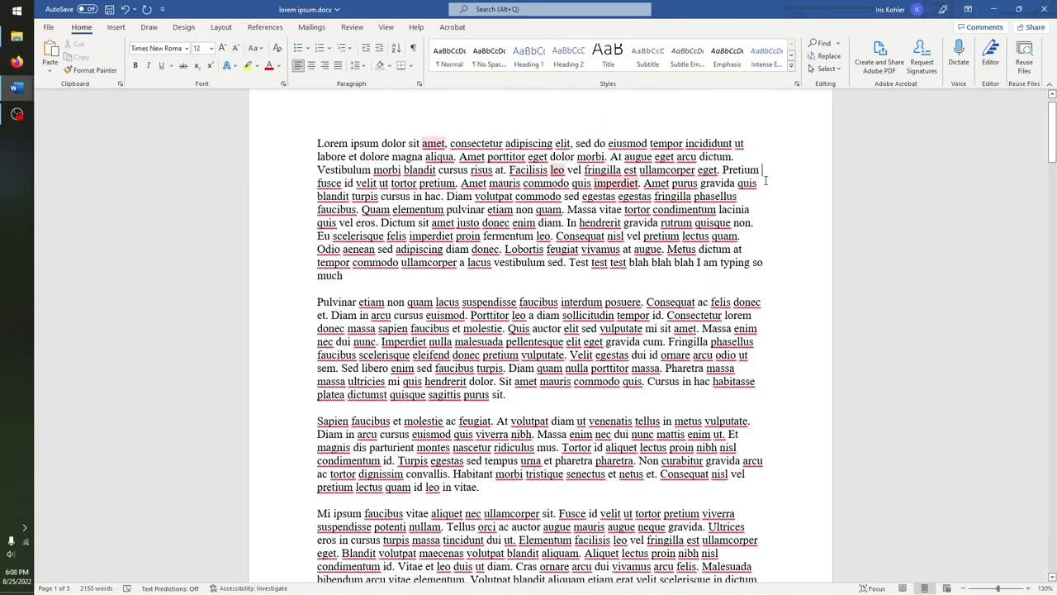
scroll(760, 165, up, 1)
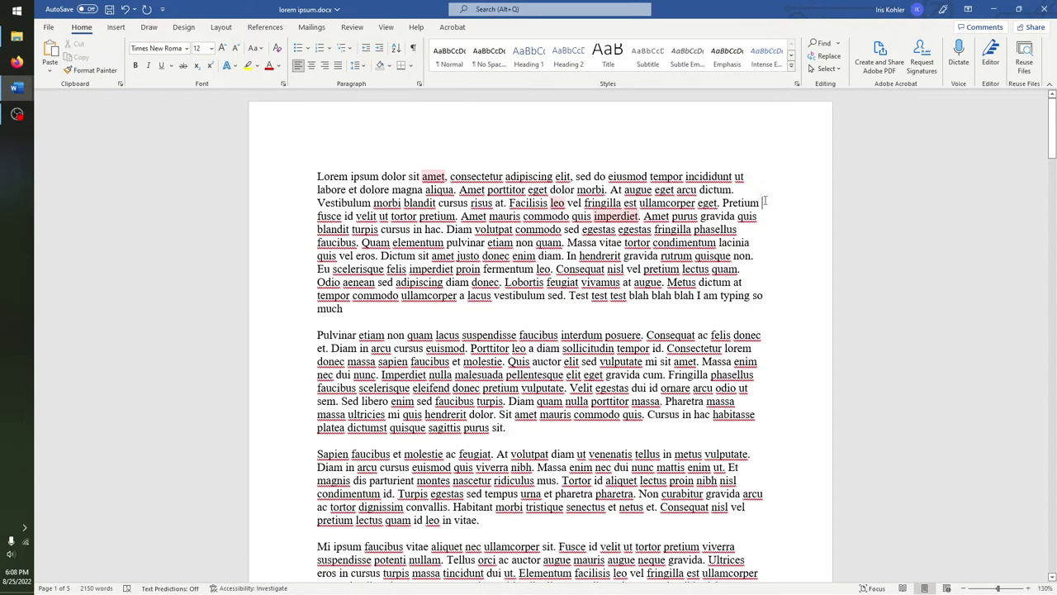
click(17, 114)
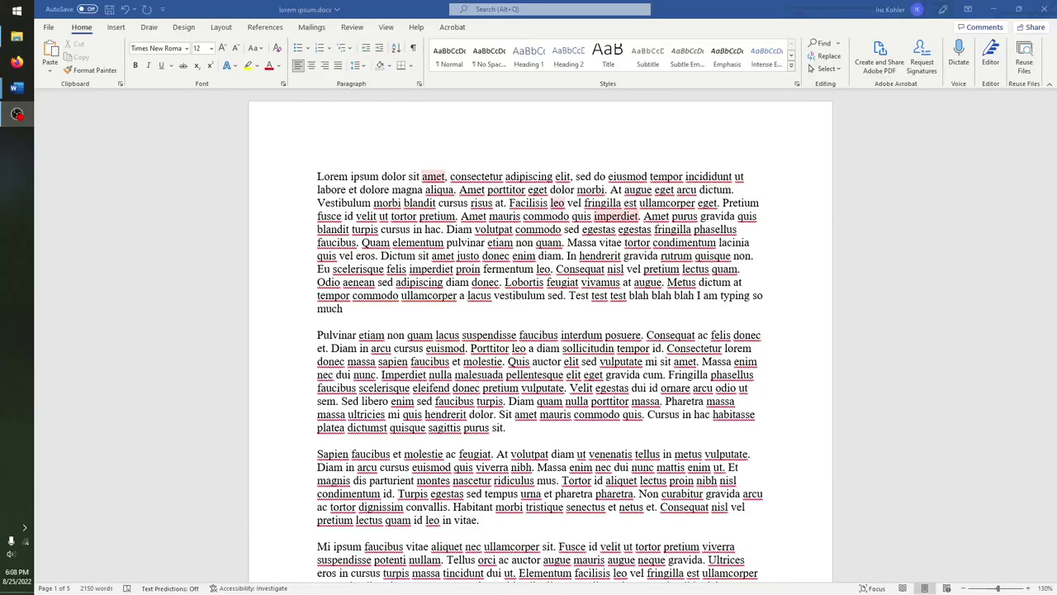
Turn on the Ruler in the View tab and try dragging its left and right indent markers
click(386, 28)
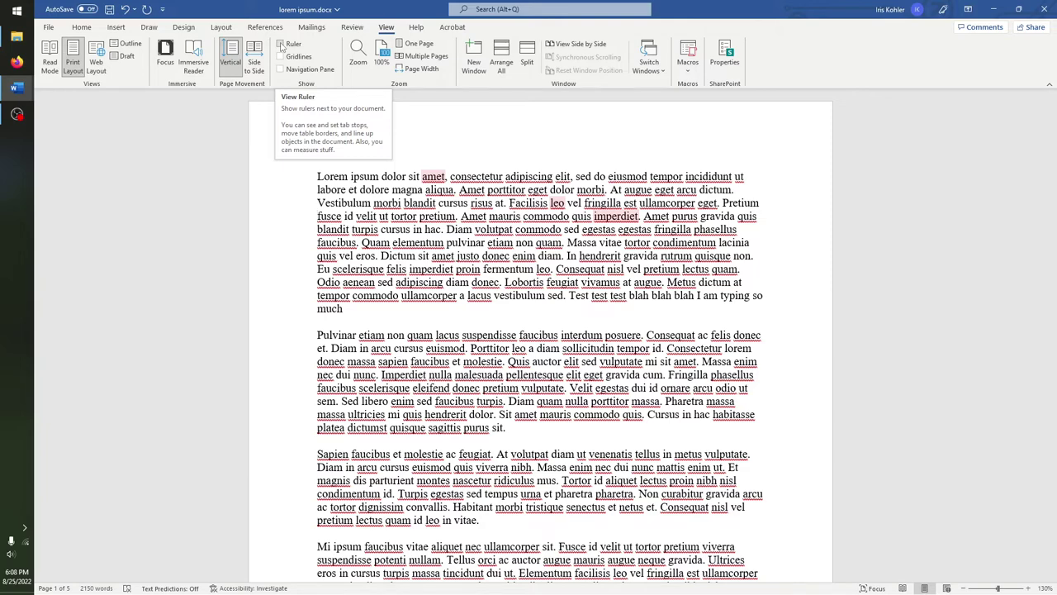
click(282, 43)
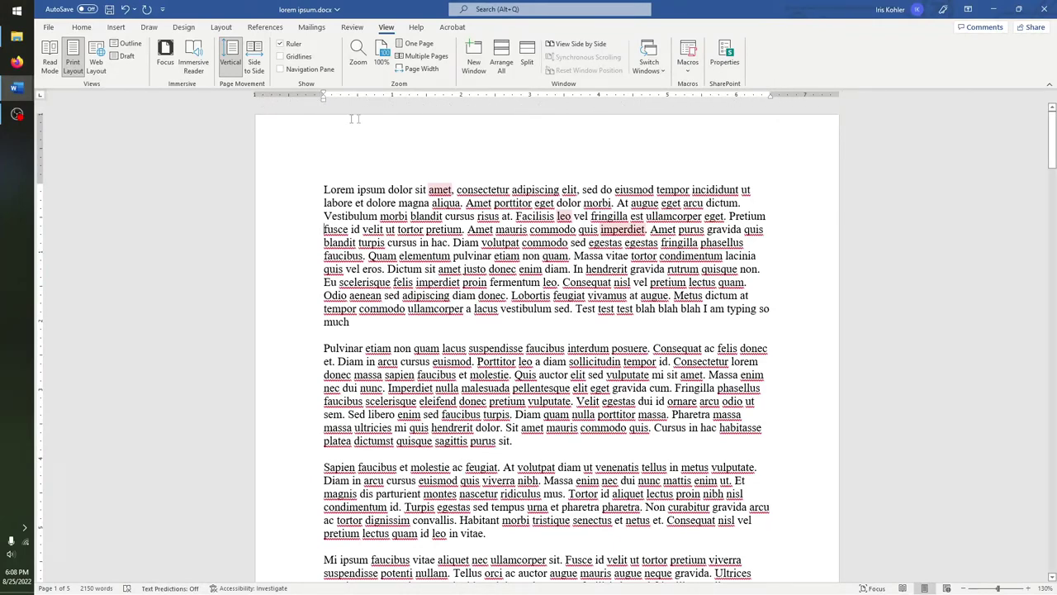
drag(327, 103, 325, 100)
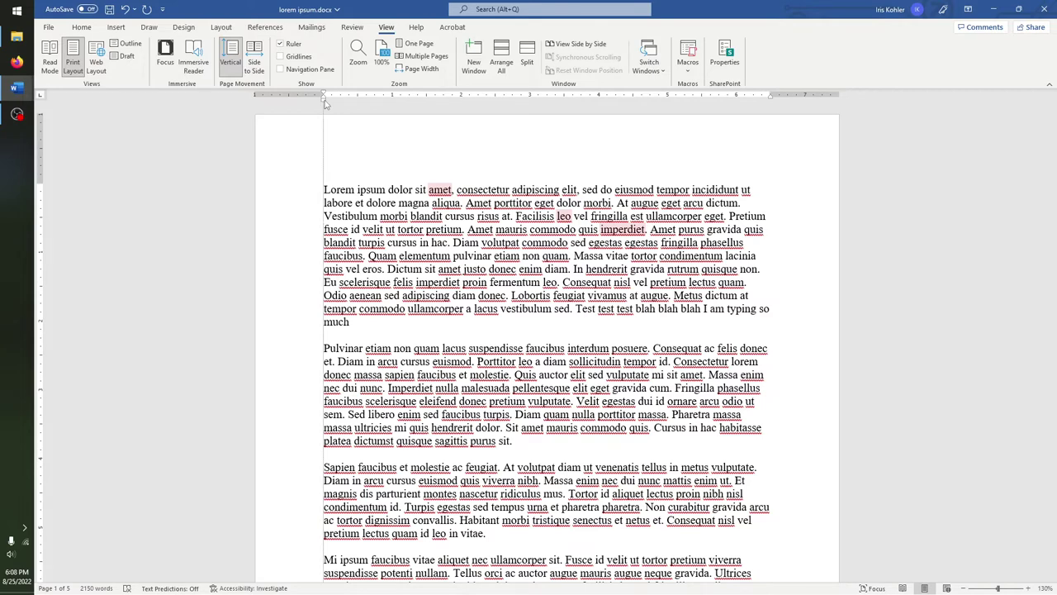
drag(325, 103, 326, 103)
drag(772, 100, 772, 100)
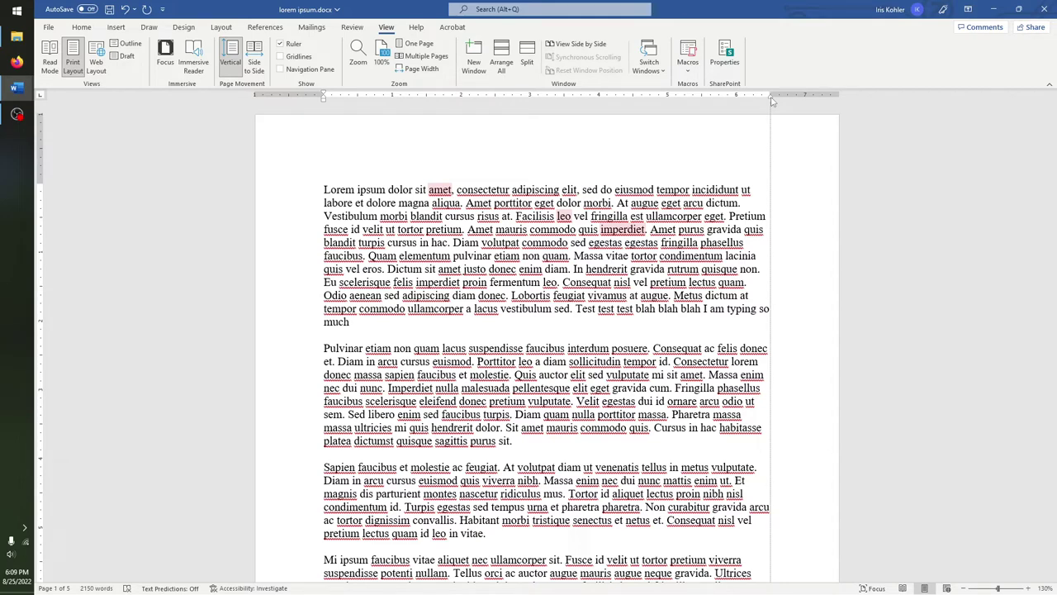
drag(772, 100, 772, 100)
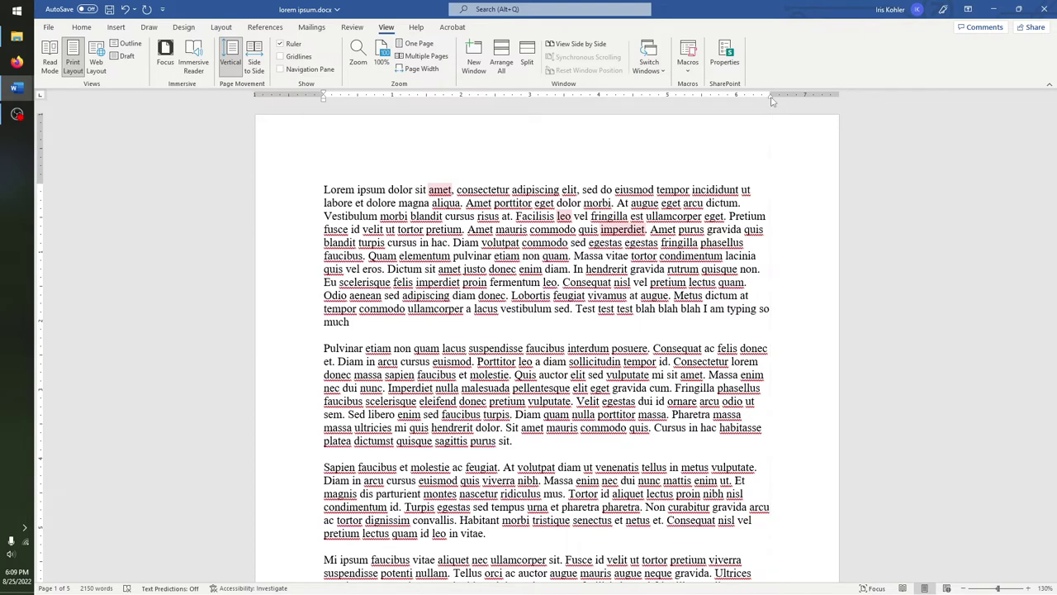
click(798, 240)
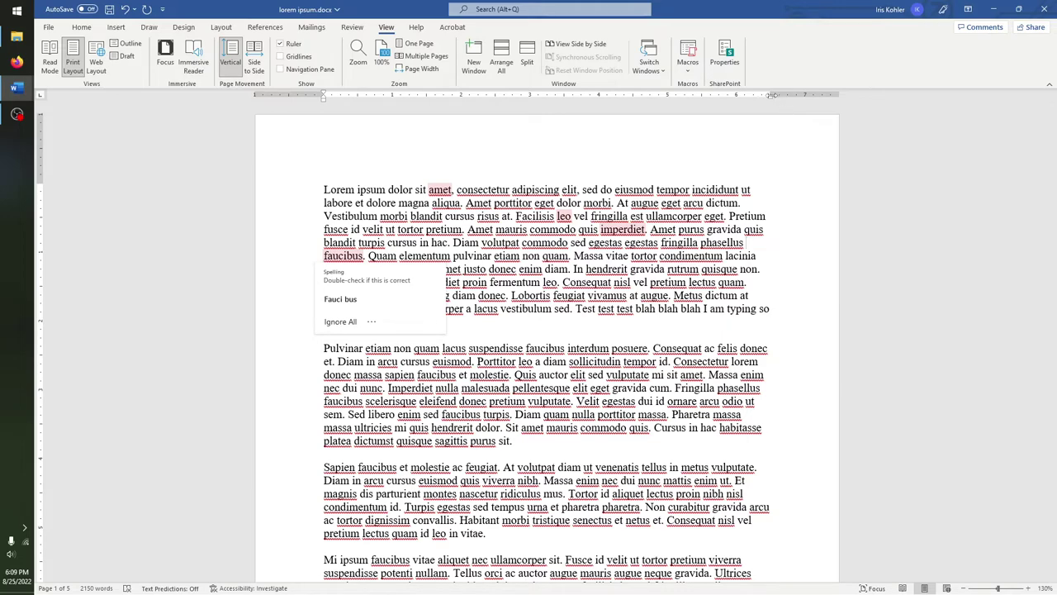
drag(772, 100, 772, 100)
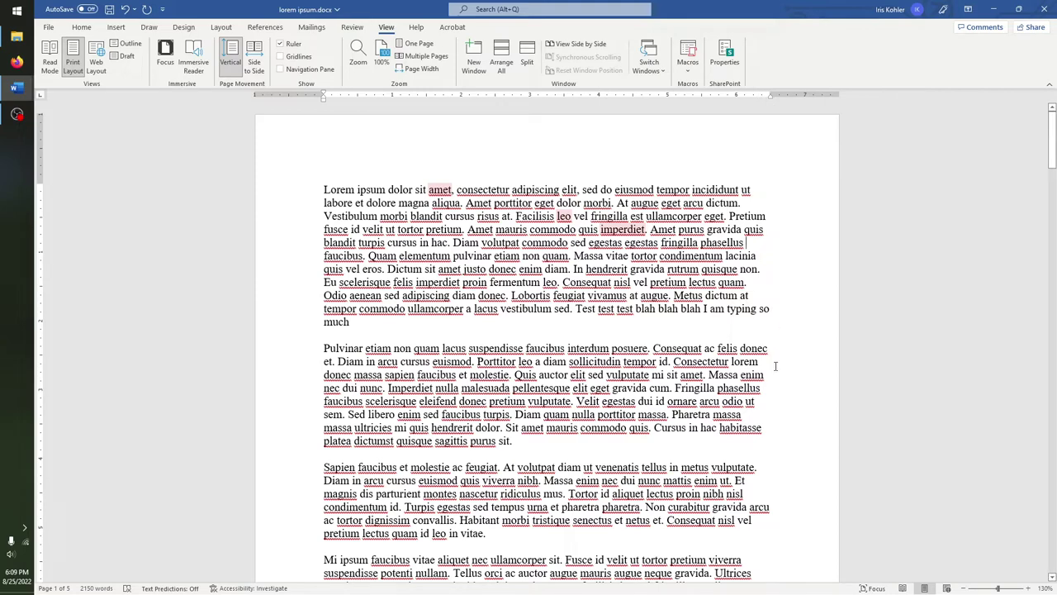
click(64, 189)
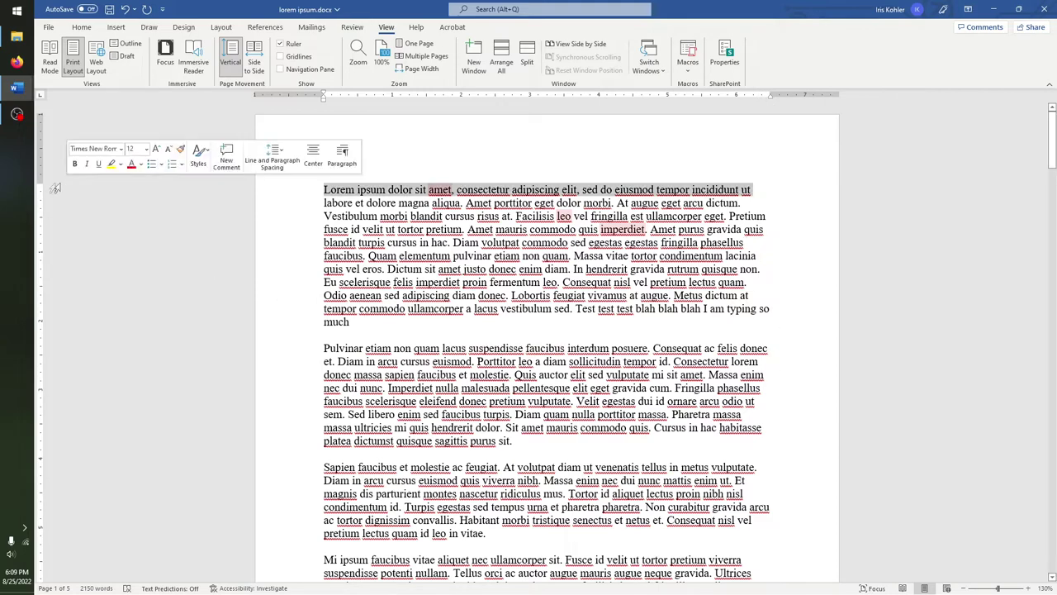
drag(39, 178, 39, 182)
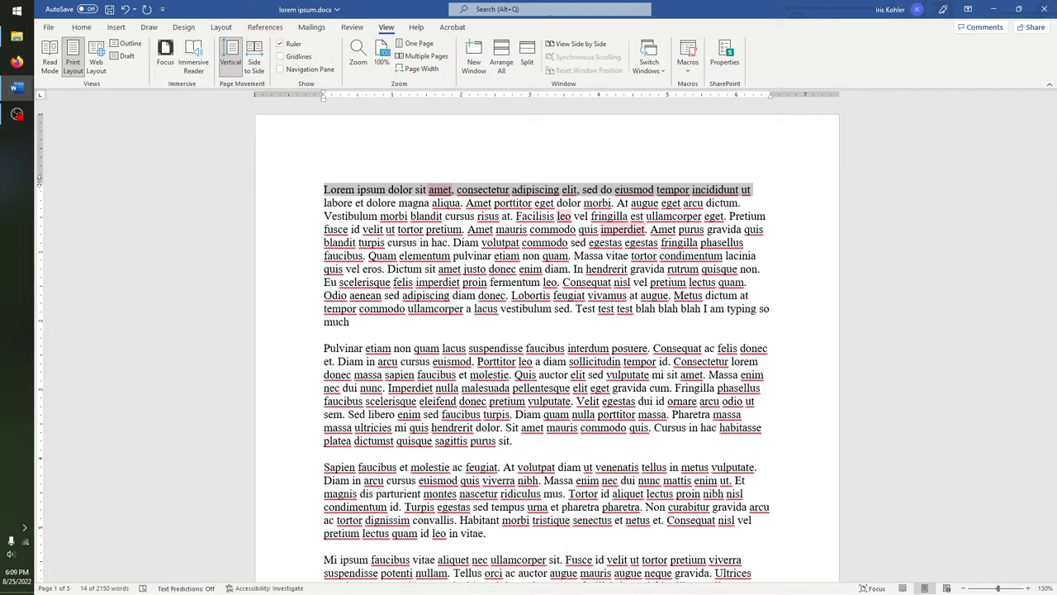
click(327, 309)
scroll(327, 309, down, 10)
scroll(547, 342, up, 5)
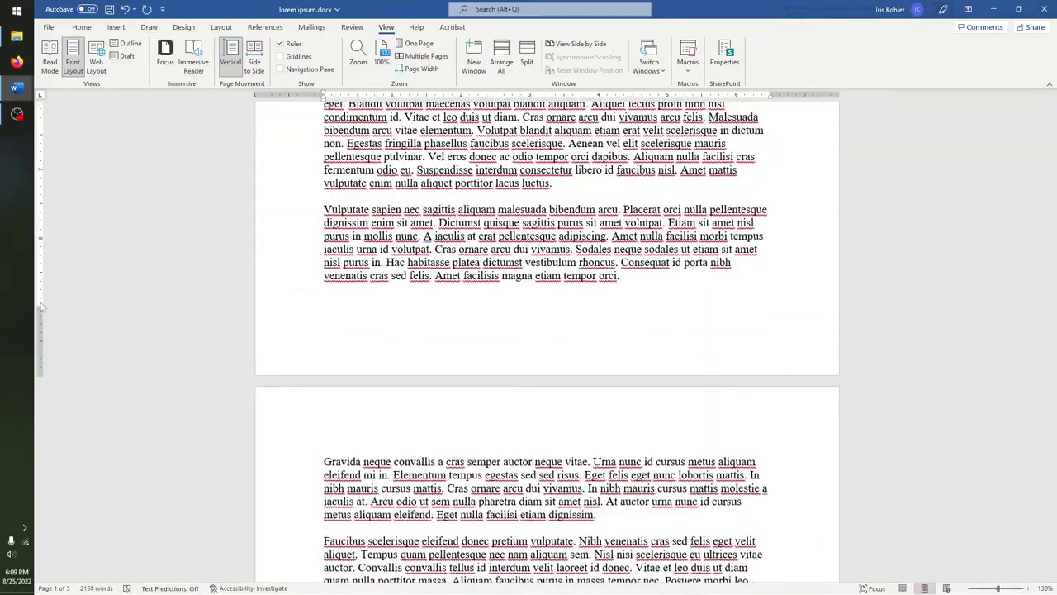
drag(40, 308, 40, 308)
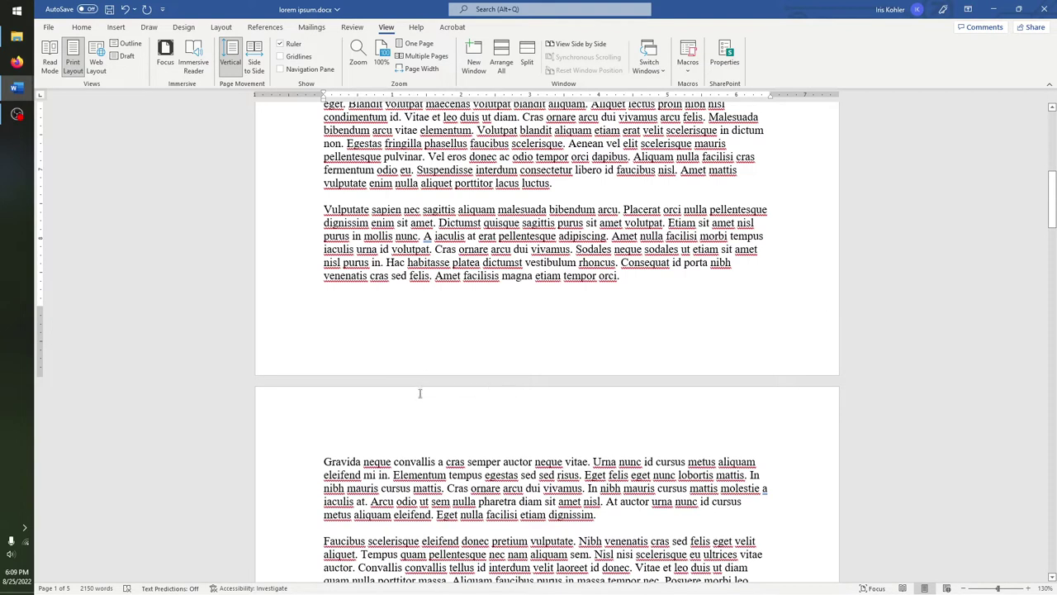
click(17, 114)
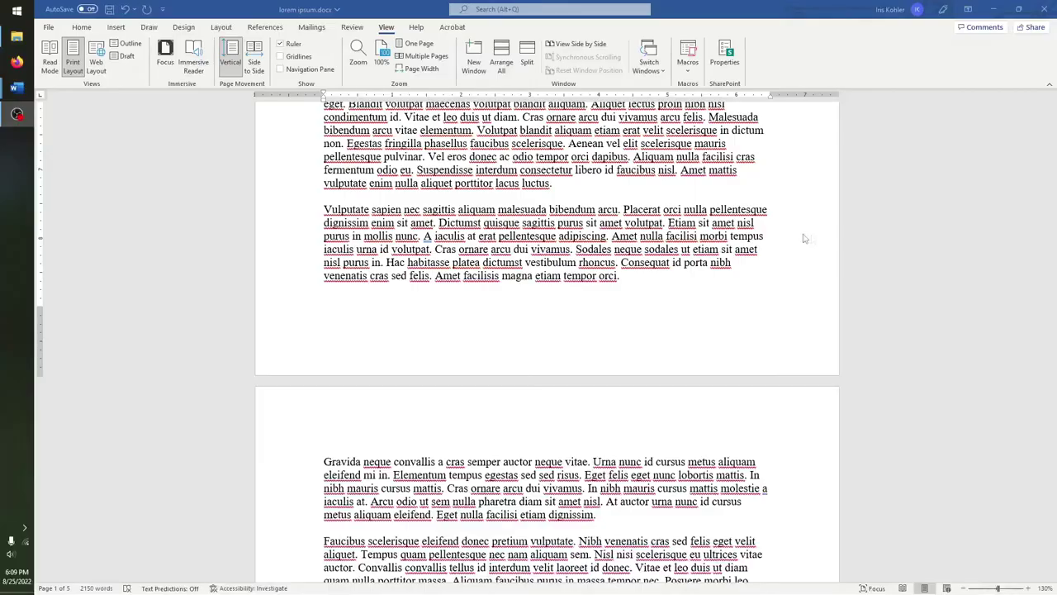
scroll(793, 241, up, 10)
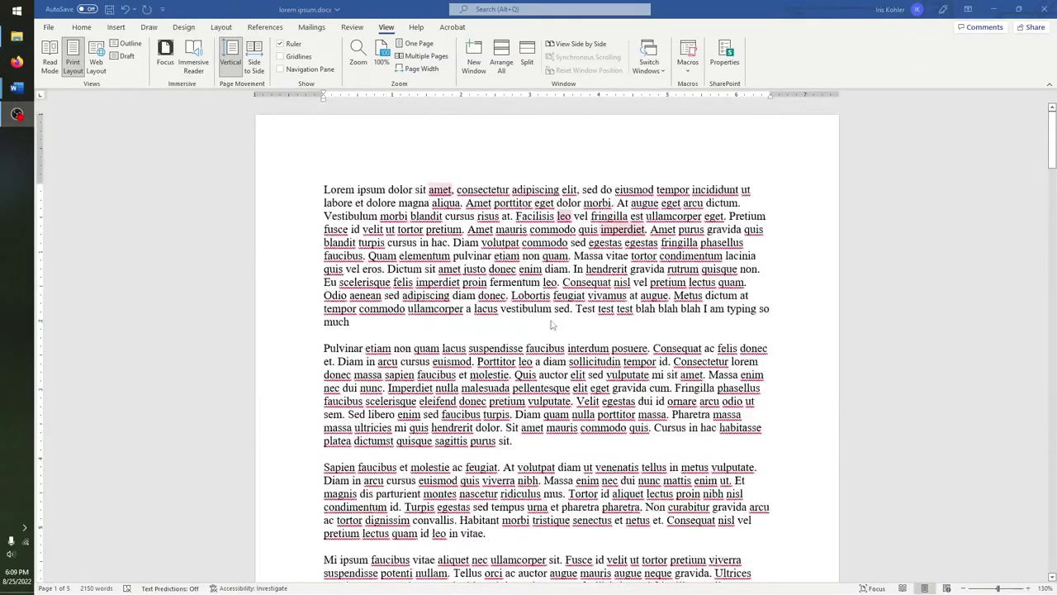
click(475, 328)
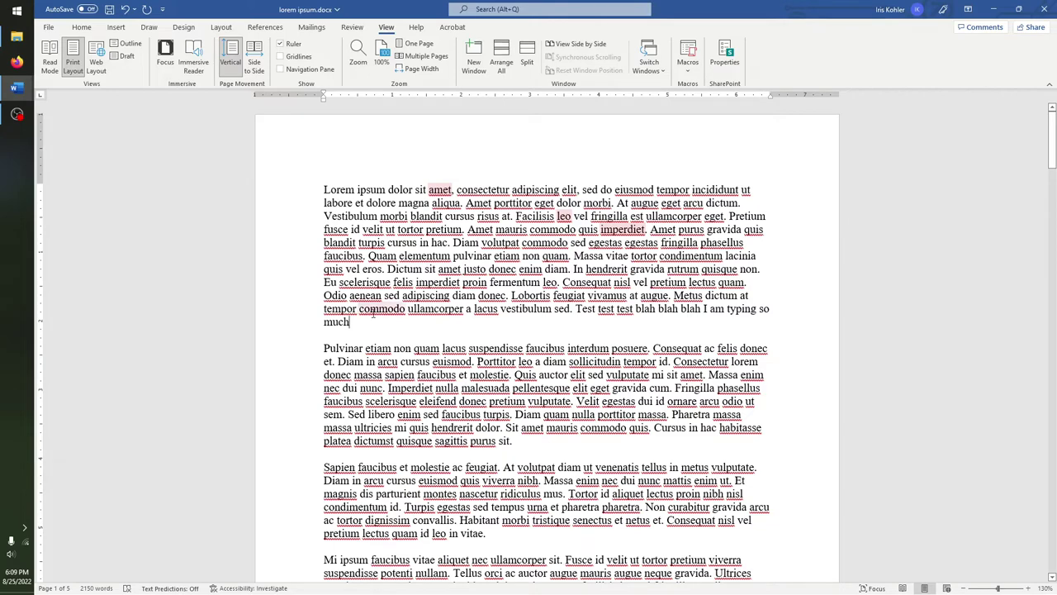
click(422, 268)
key(Right)
key(Right)
key(Right)
key(Right)
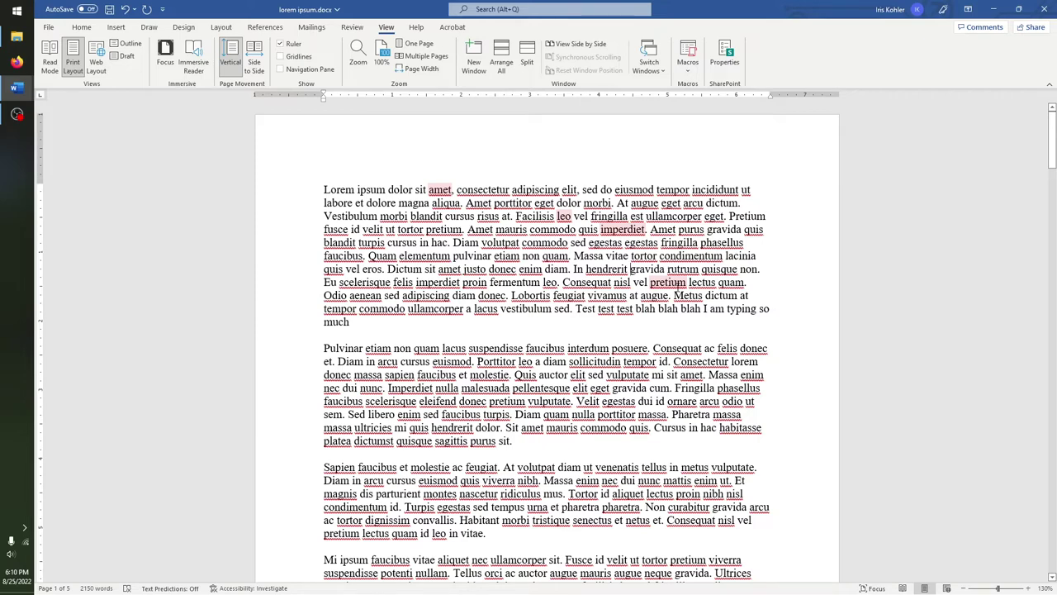
click(425, 269)
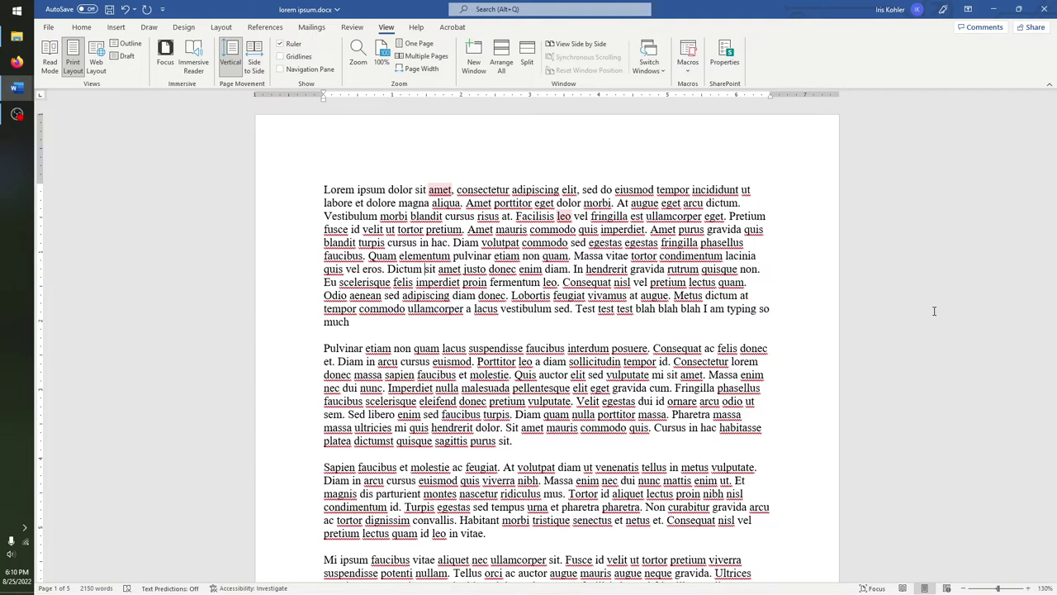
key(ctrl+Right)
key(ctrl+Right)
key(ctrl+Right)
key(ctrl+Left)
key(ctrl+Right)
key(ctrl+Right)
key(ctrl+Down)
key(ctrl+Up)
key(ctrl+Up)
click(17, 114)
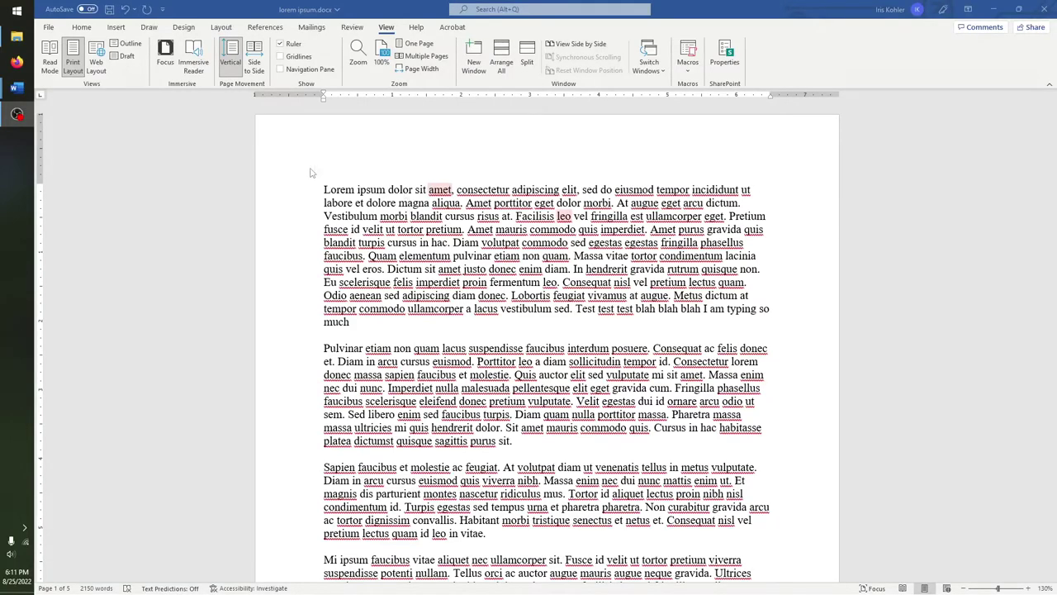
click(324, 190)
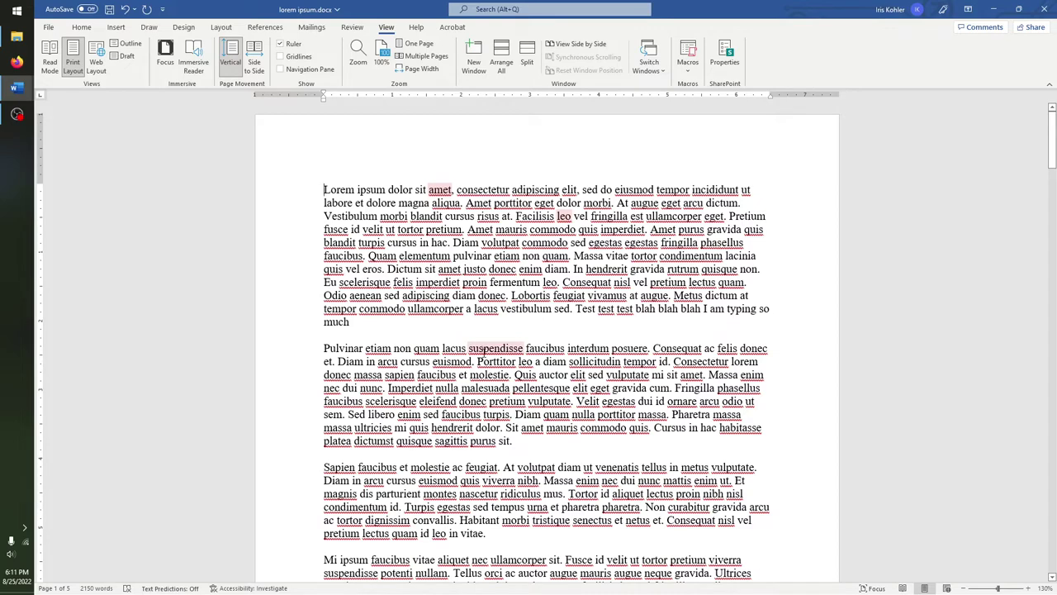
Give the opening Lorem paragraph a first-line tab indent
key(Tab)
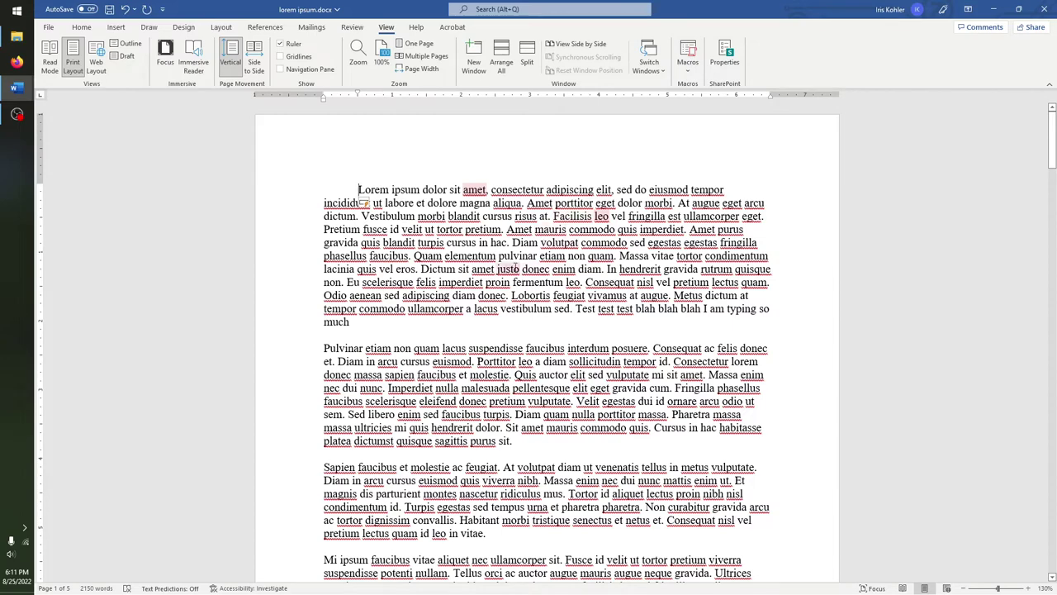
click(392, 190)
key(Tab)
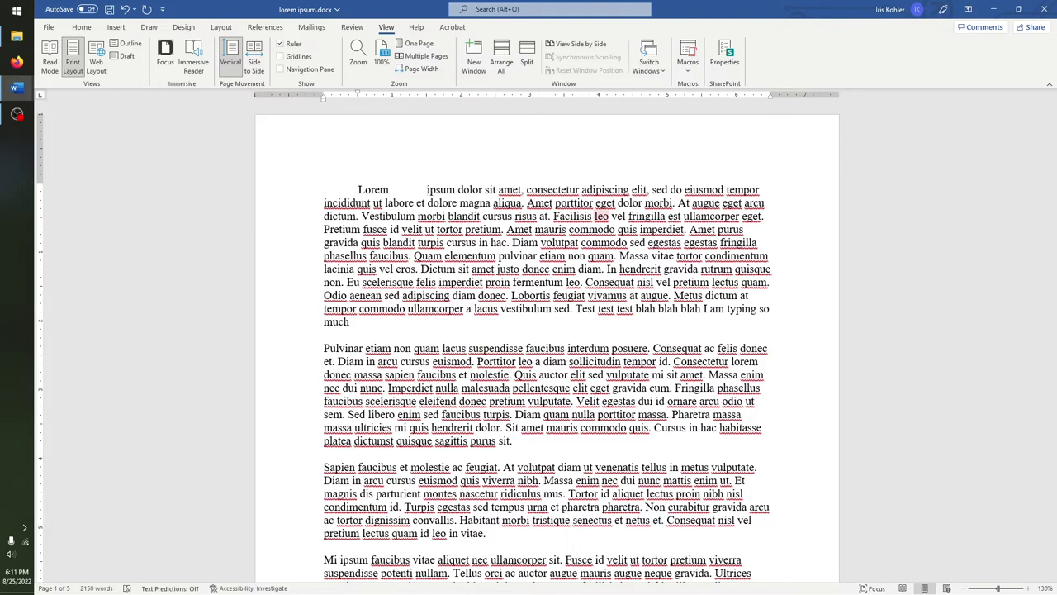
key(BackSpace)
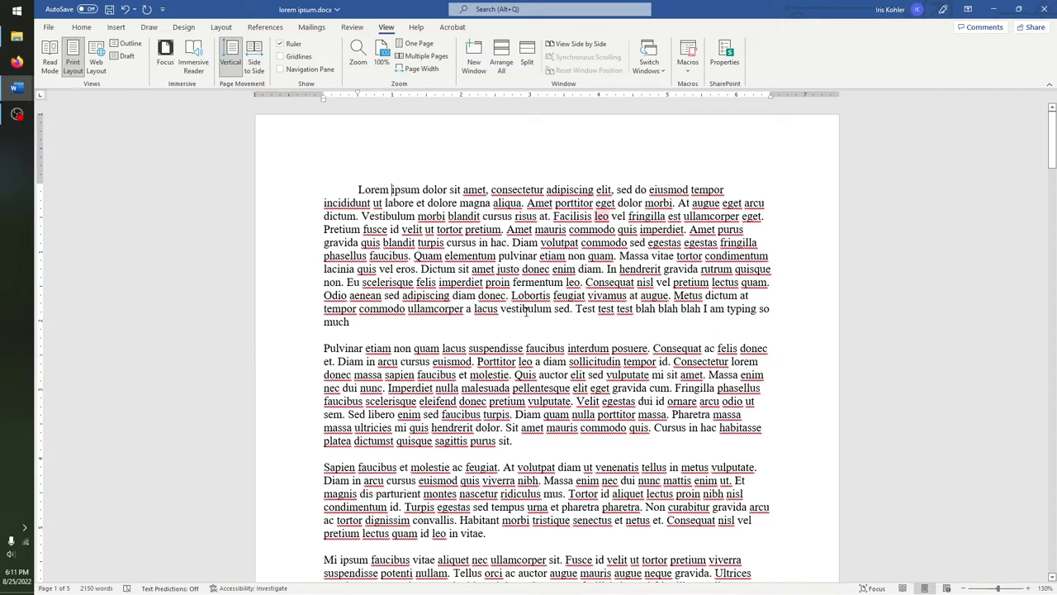
key(ctrl+Left)
key(BackSpace)
key(Tab)
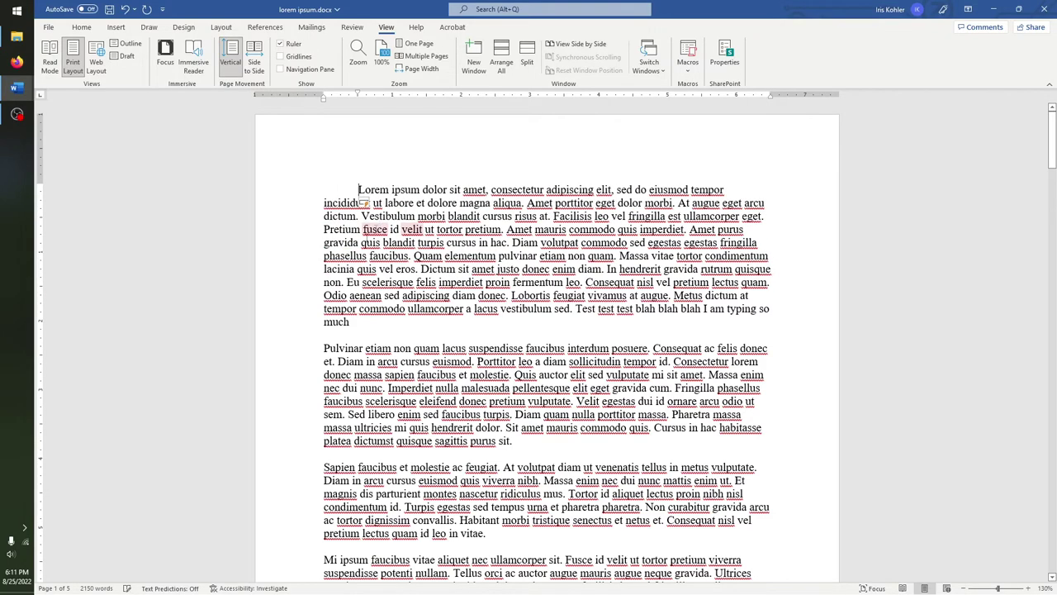
Add first-line tab indents to the Pulvinar and Sapien paragraphs
click(320, 350)
key(Tab)
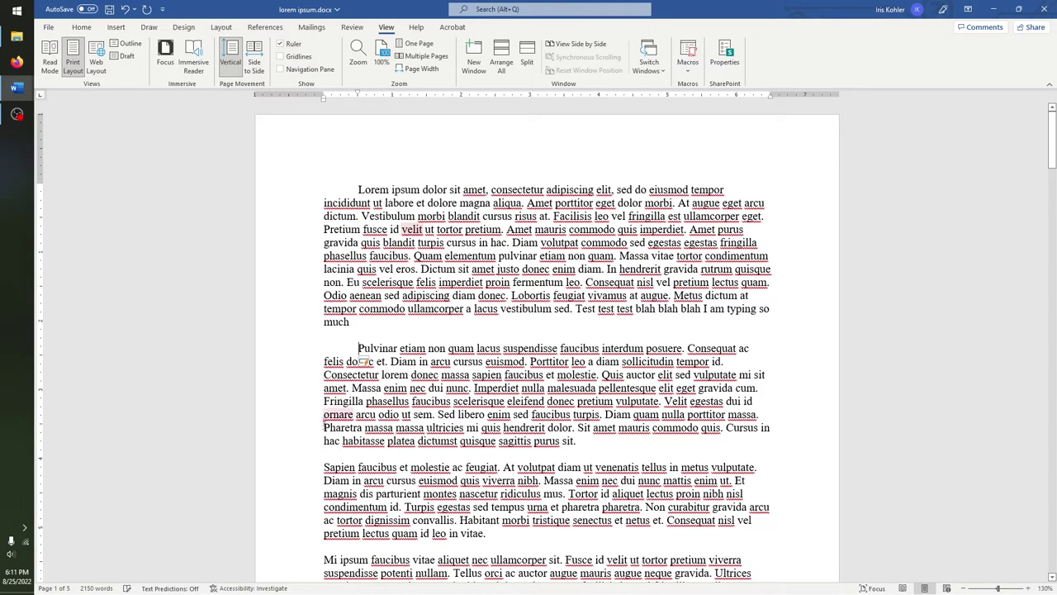
right_click(326, 467)
key(Escape)
key(Tab)
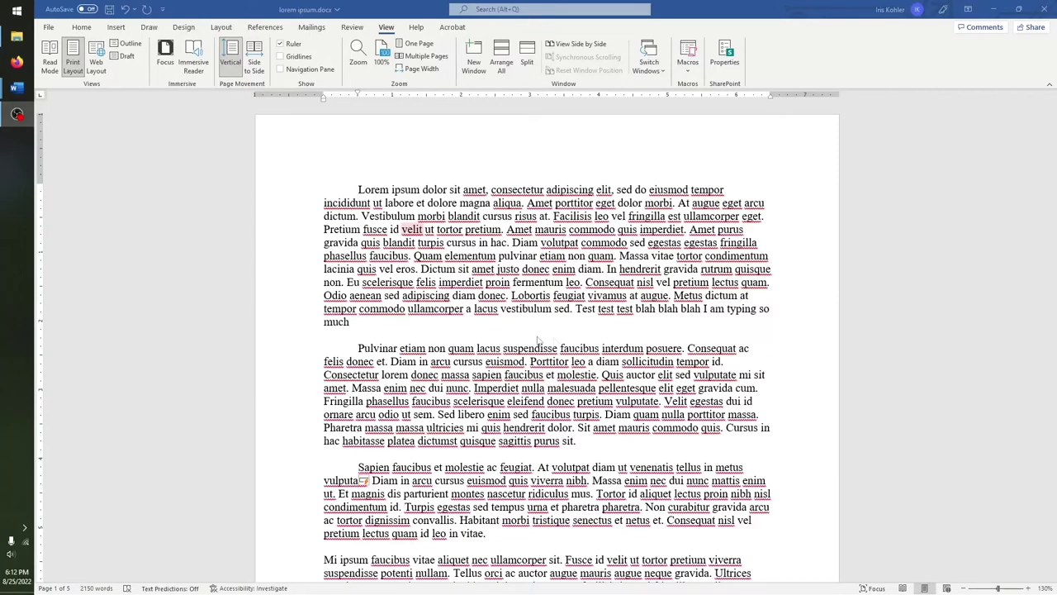
click(576, 309)
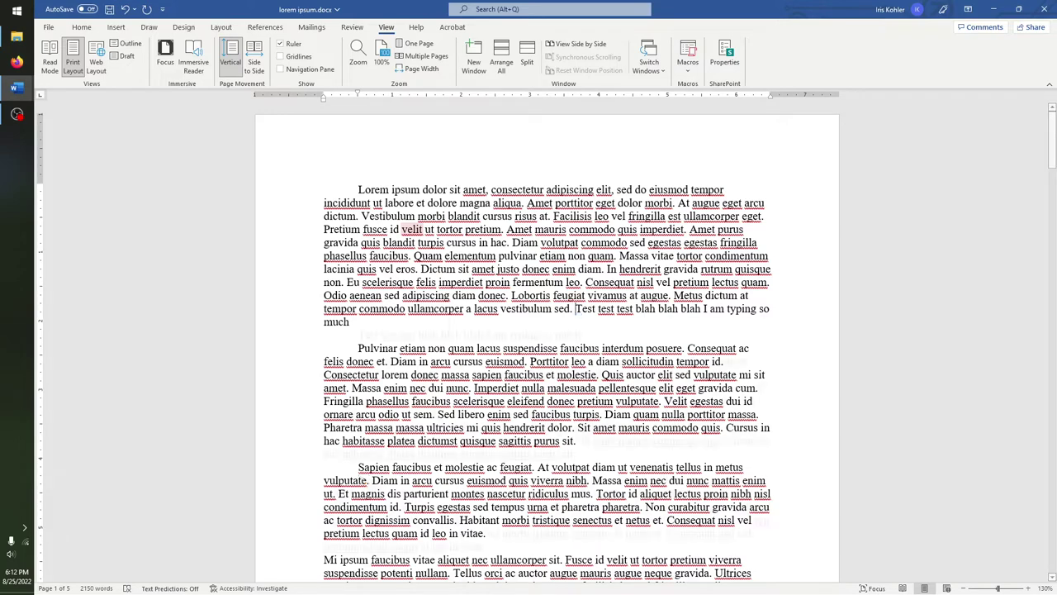
Split the test sentence into its own paragraph and remove the indents from it, Lorem and Pulvinar
key(Return)
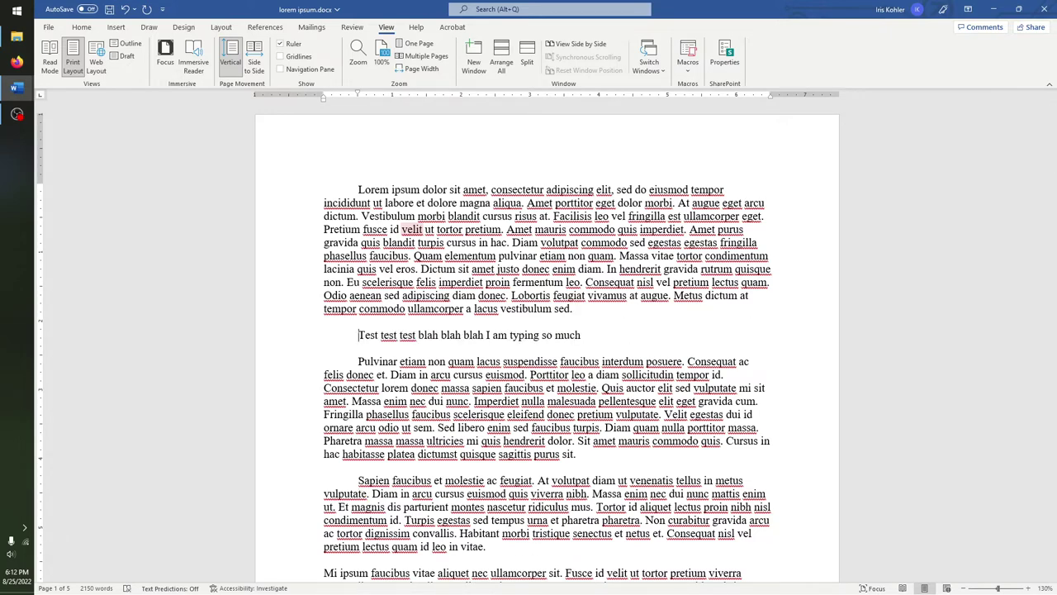
key(BackSpace)
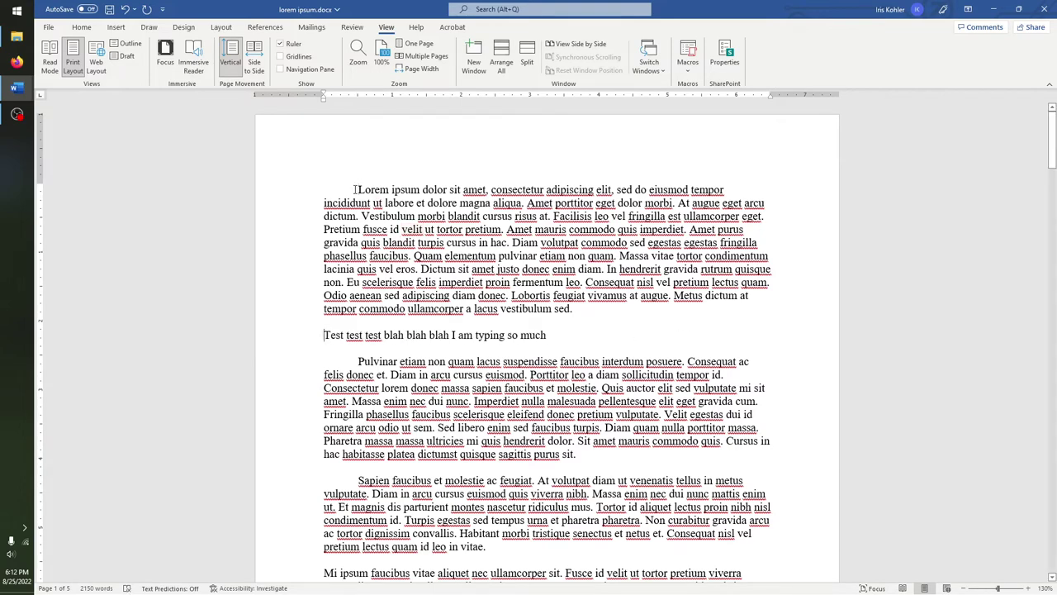
click(357, 190)
key(BackSpace)
click(358, 361)
key(BackSpace)
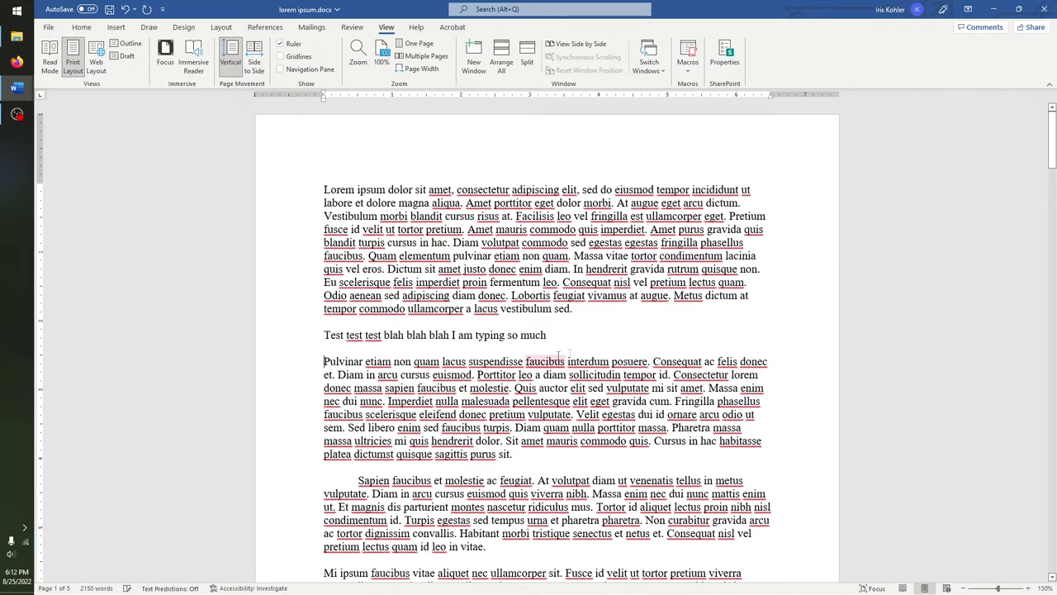
Add an empty line after the test sentence
click(570, 338)
key(Return)
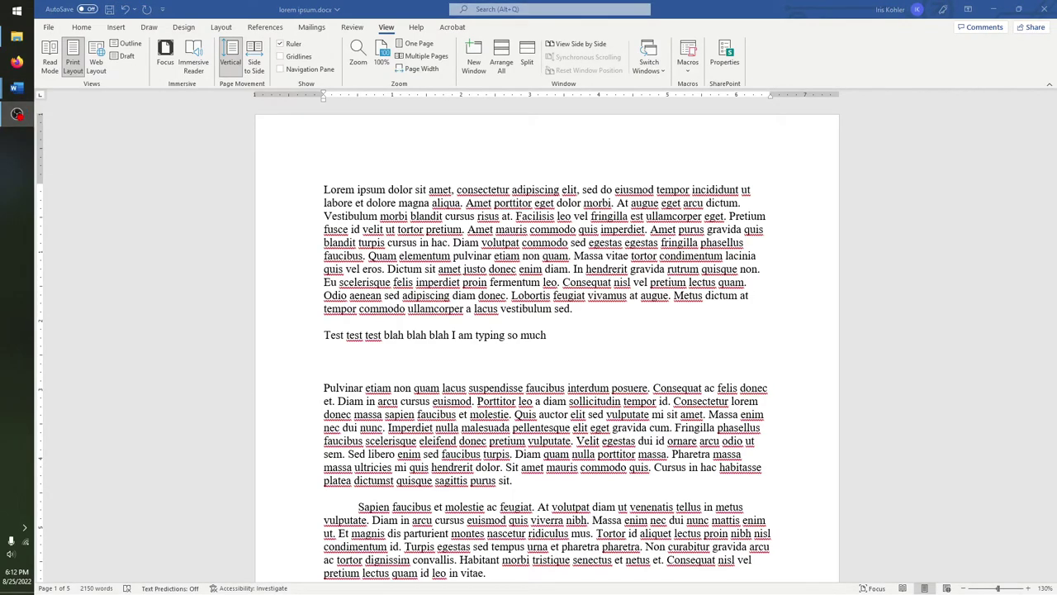
click(81, 27)
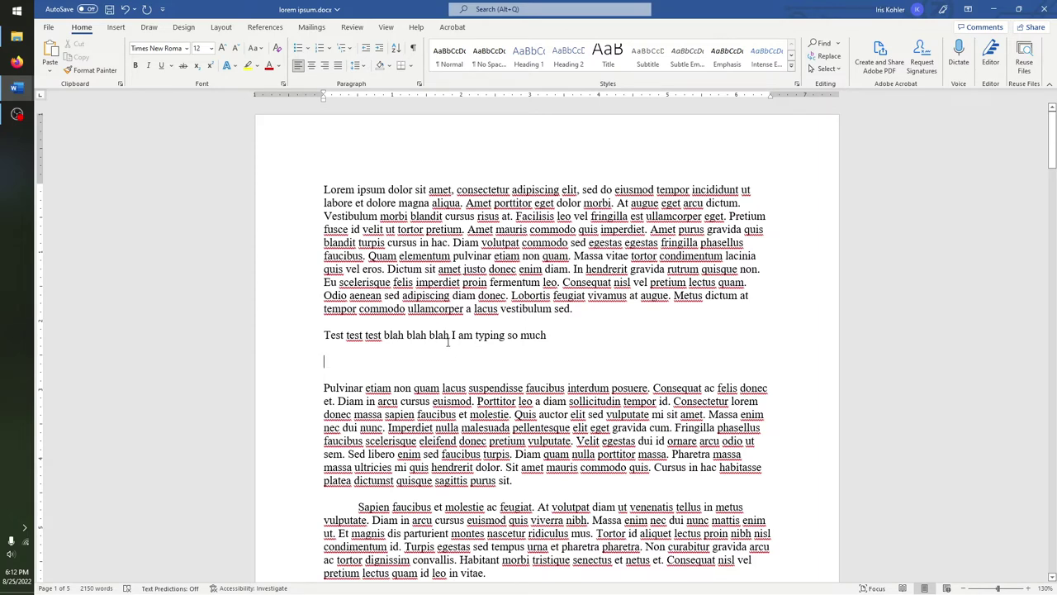
Remove the first-line indent before the Sapien paragraph
drag(453, 335, 450, 336)
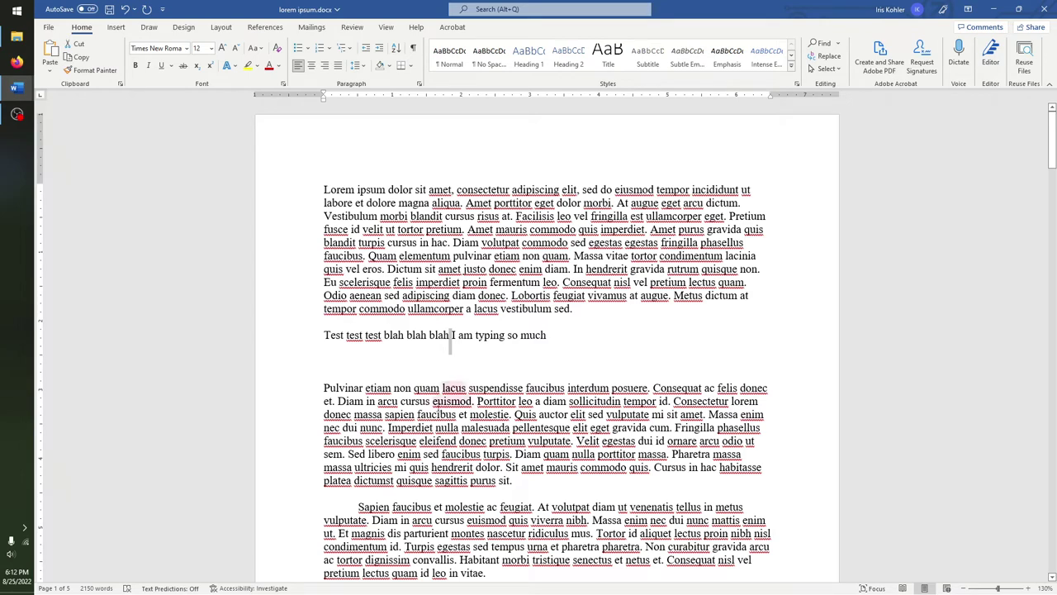
right_click(359, 507)
key(Escape)
key(BackSpace)
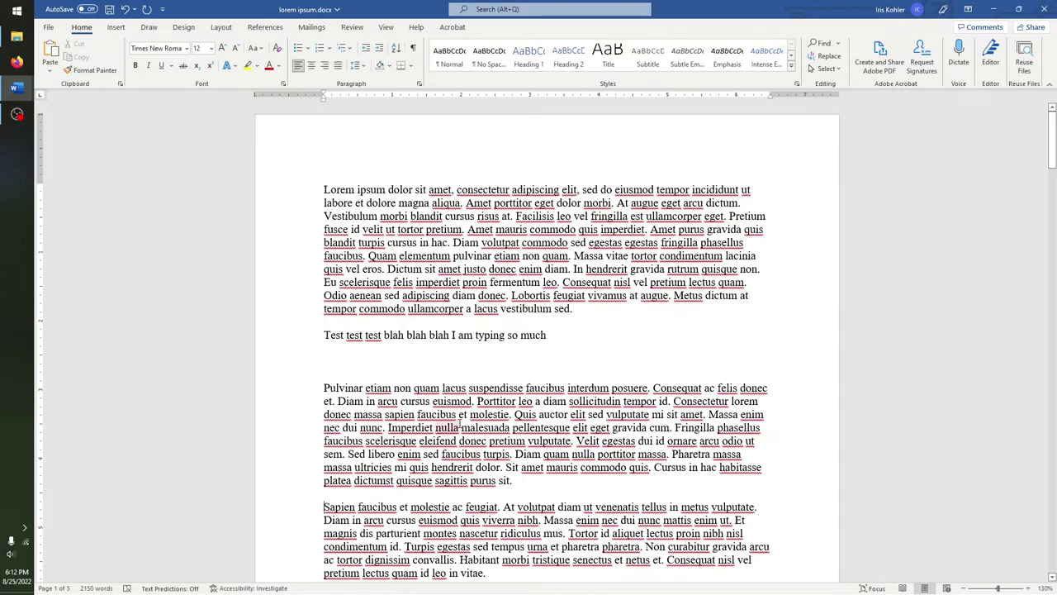
Re-indent the Lorem paragraph's first line and add another empty line after the test sentence
click(565, 336)
click(324, 189)
key(Tab)
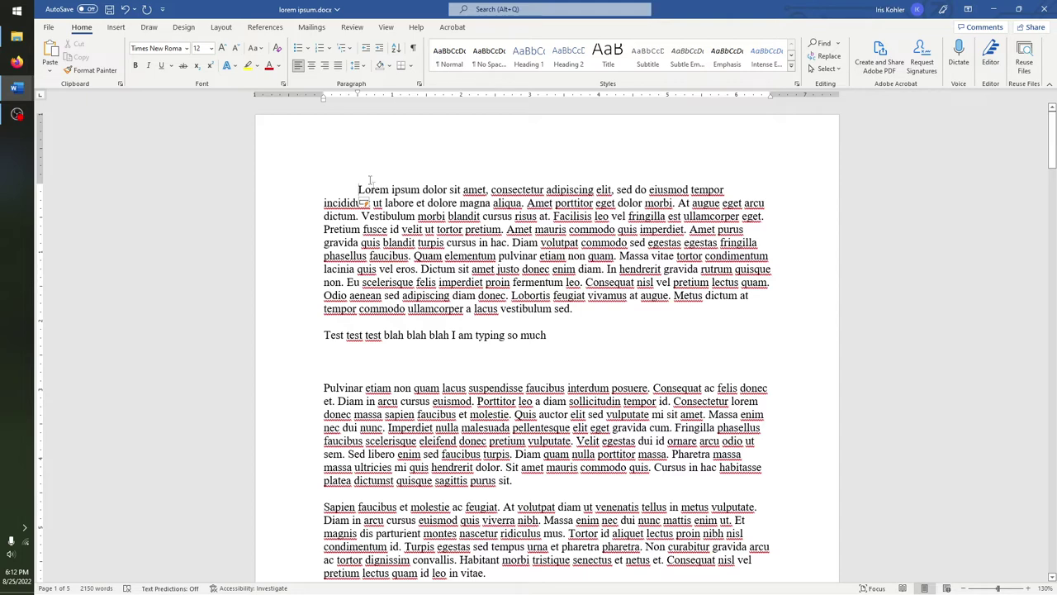
click(559, 337)
key(Return)
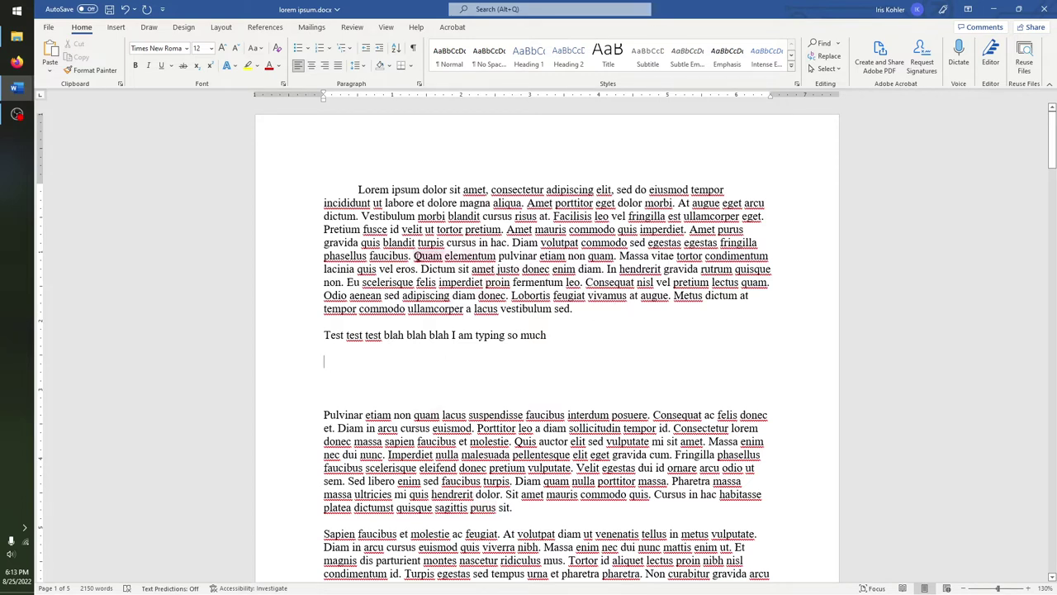
Toggle Show/Hide ¶ repeatedly, ending with paragraph marks and spacing dots visible
click(415, 51)
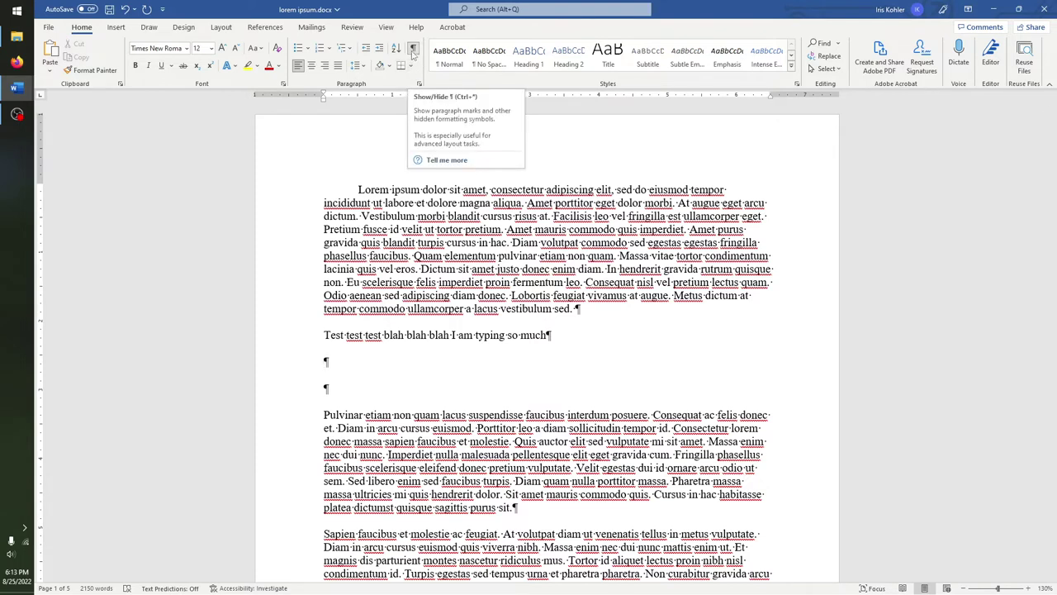
click(415, 49)
click(415, 50)
click(415, 50)
click(416, 49)
click(416, 50)
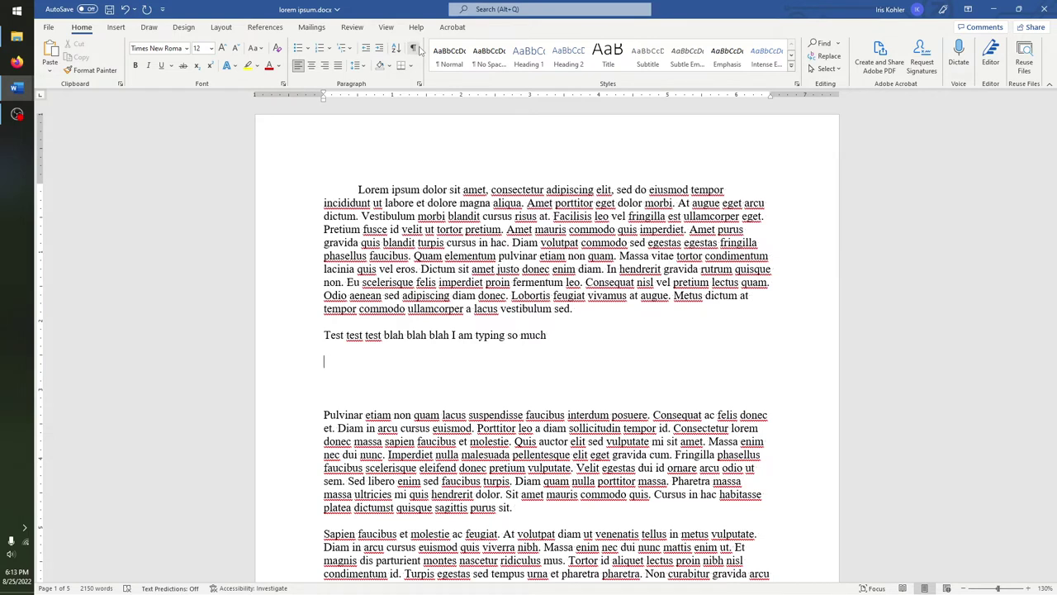
click(415, 49)
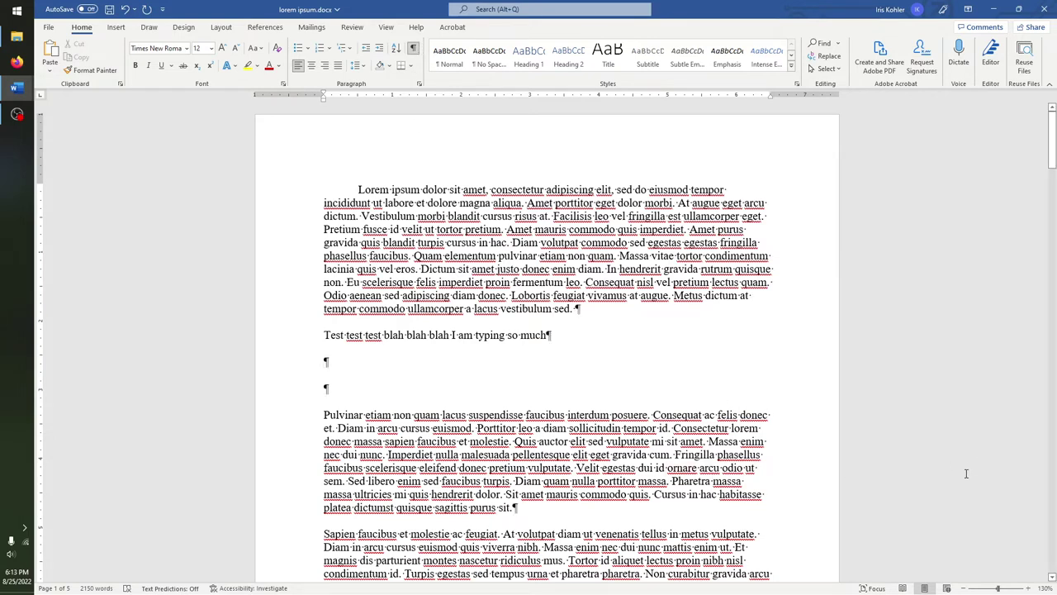
Insert a tab between 'Lorem' and 'ipsum', then delete it again
click(557, 336)
key(Left)
key(shift+Right)
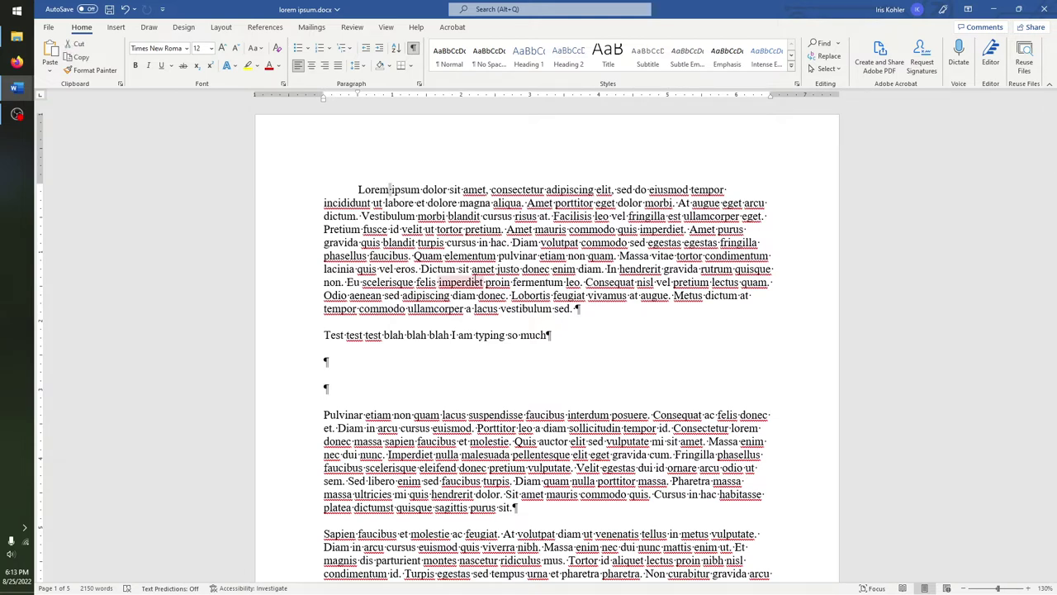
key(Right)
key(Tab)
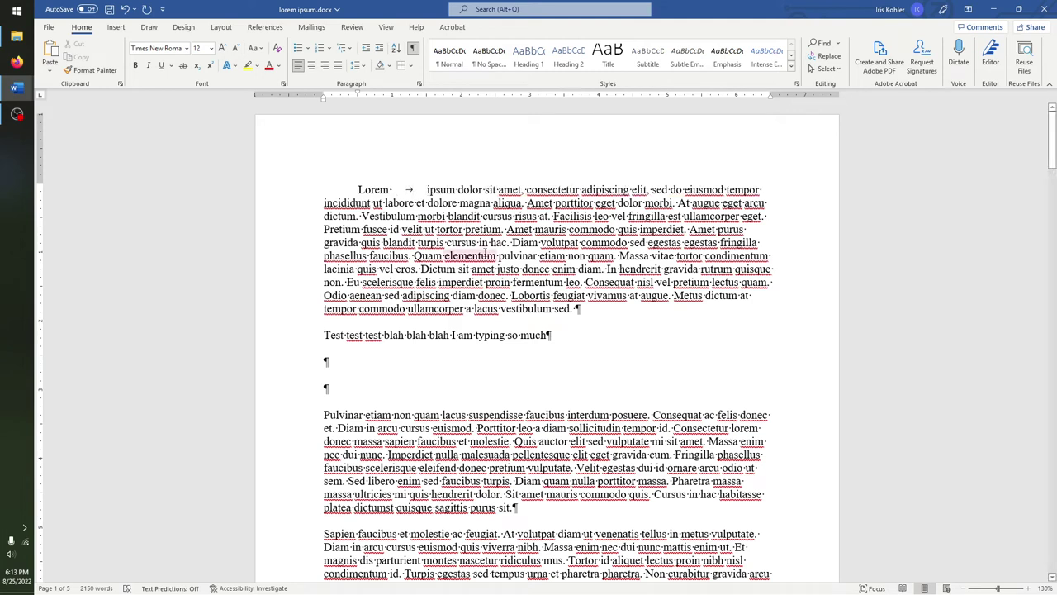
double_click(410, 198)
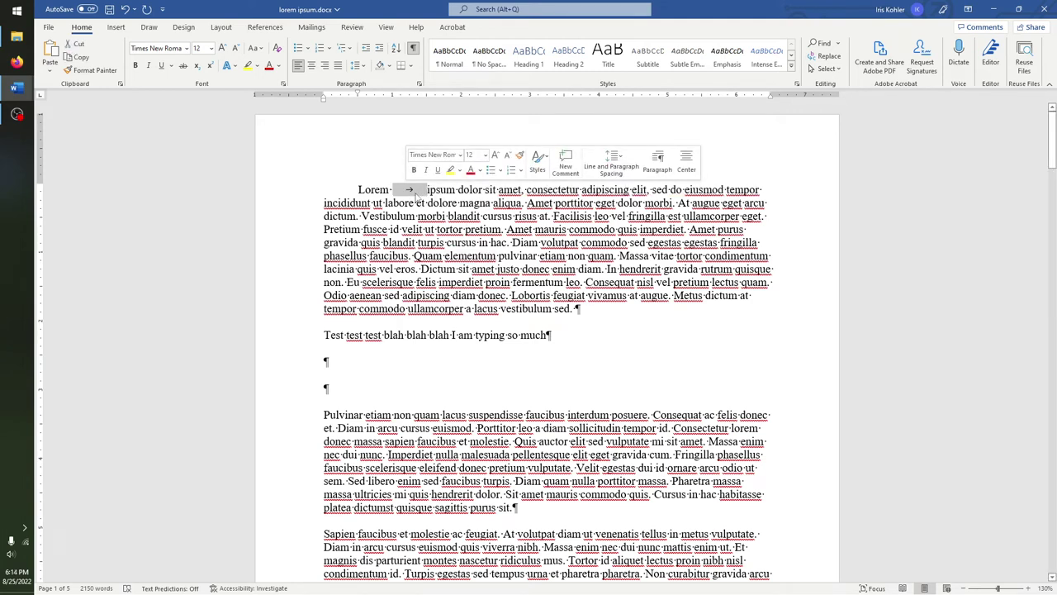
click(429, 190)
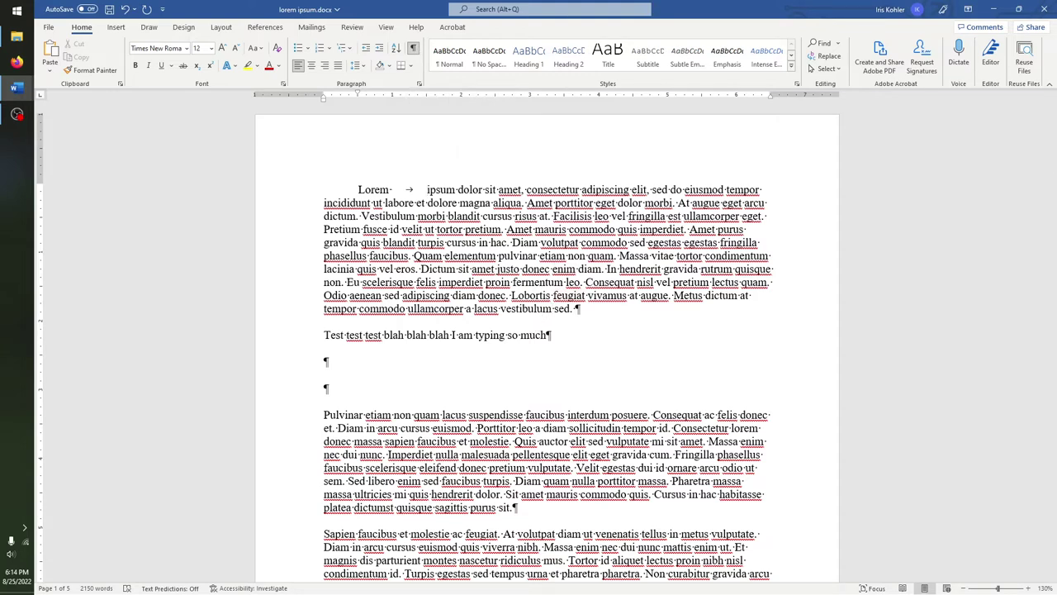
key(BackSpace)
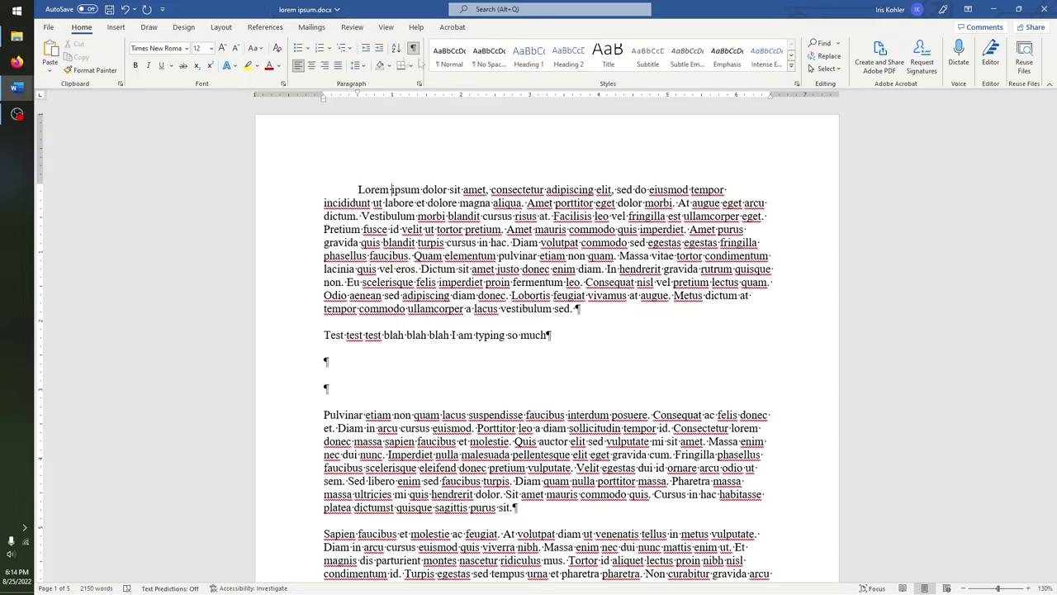
Hide formatting marks and delete the empty lines so Pulvinar directly follows the test sentence
click(413, 48)
click(337, 394)
key(BackSpace)
key(BackSpace)
key(BackSpace)
key(BackSpace)
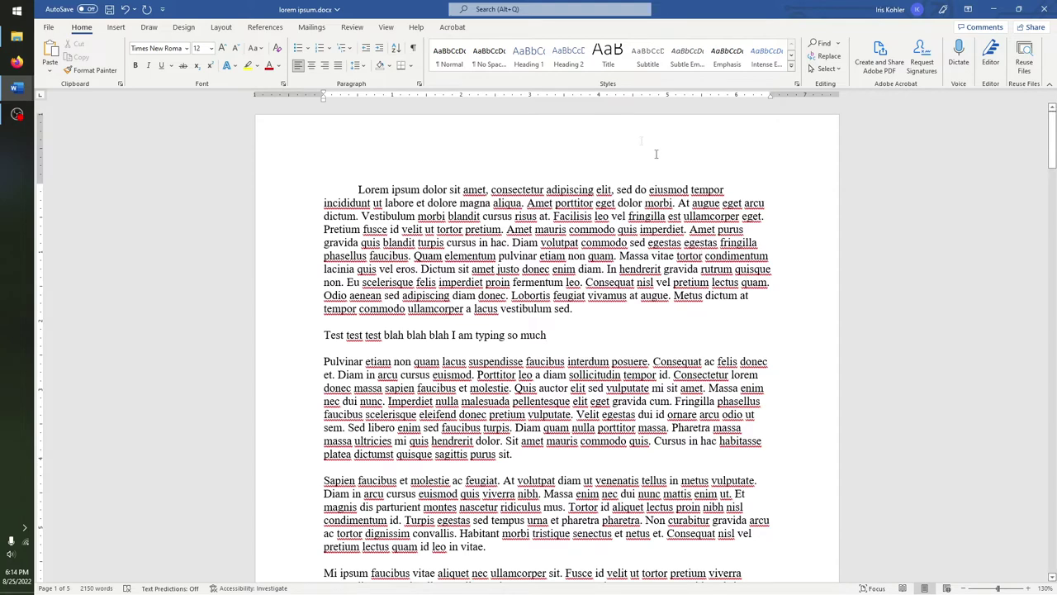
Turn Show/Hide ¶ back on so paragraph marks and spacing dots appear
click(414, 48)
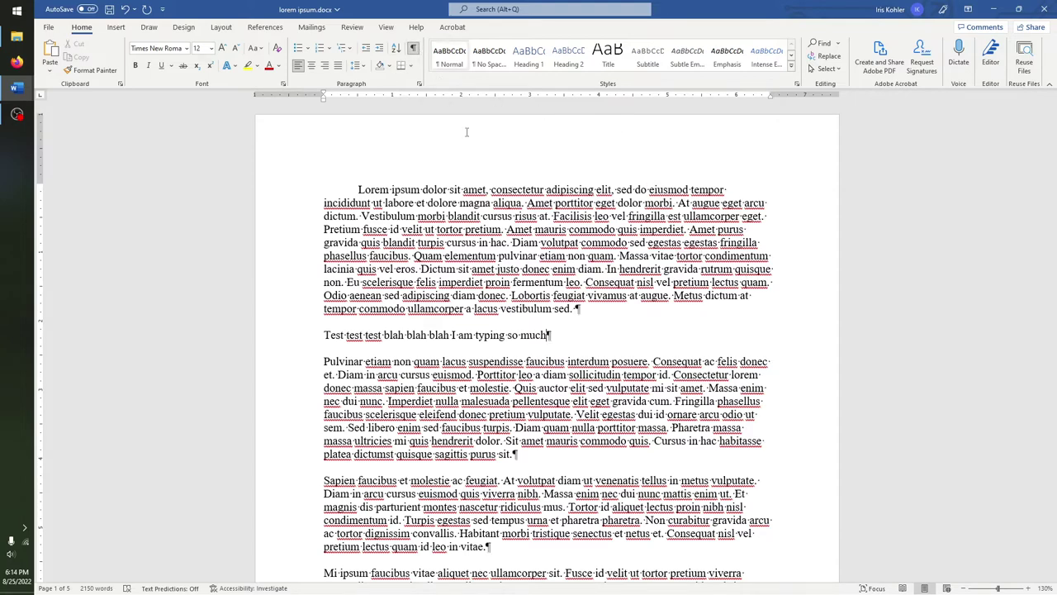
click(50, 28)
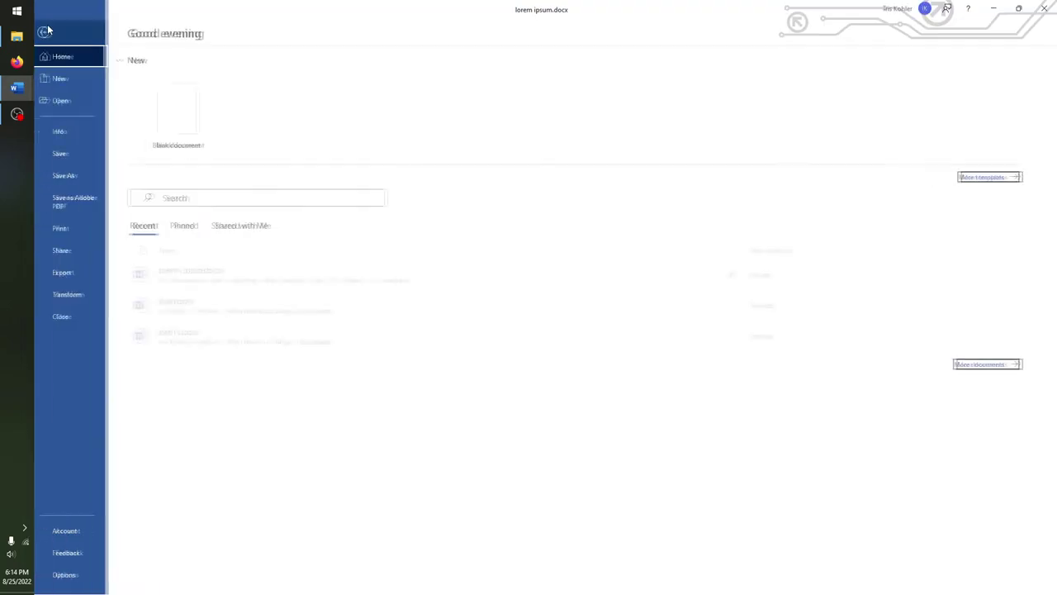
click(77, 234)
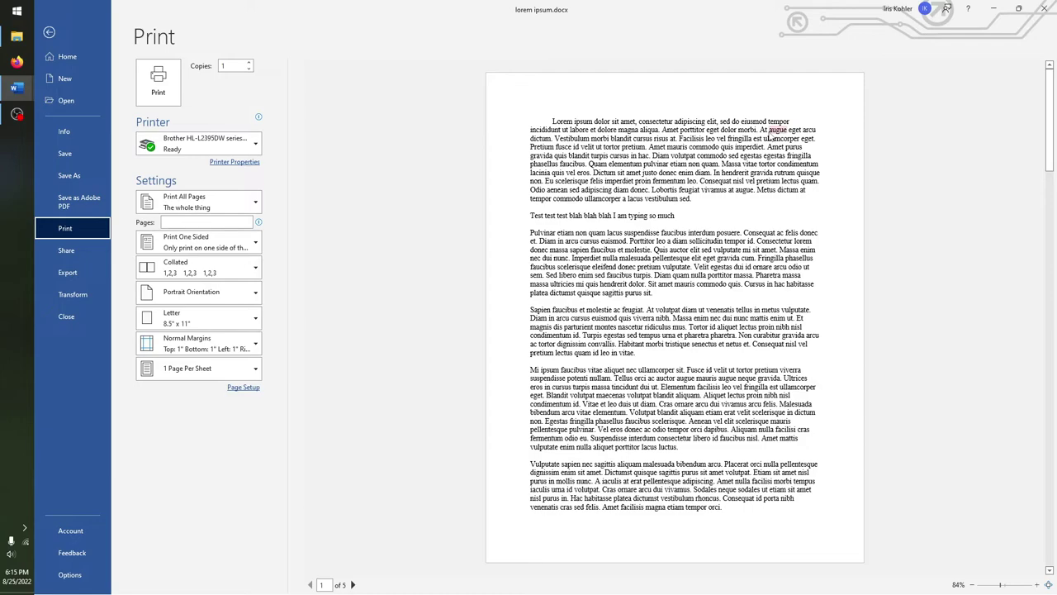
click(49, 33)
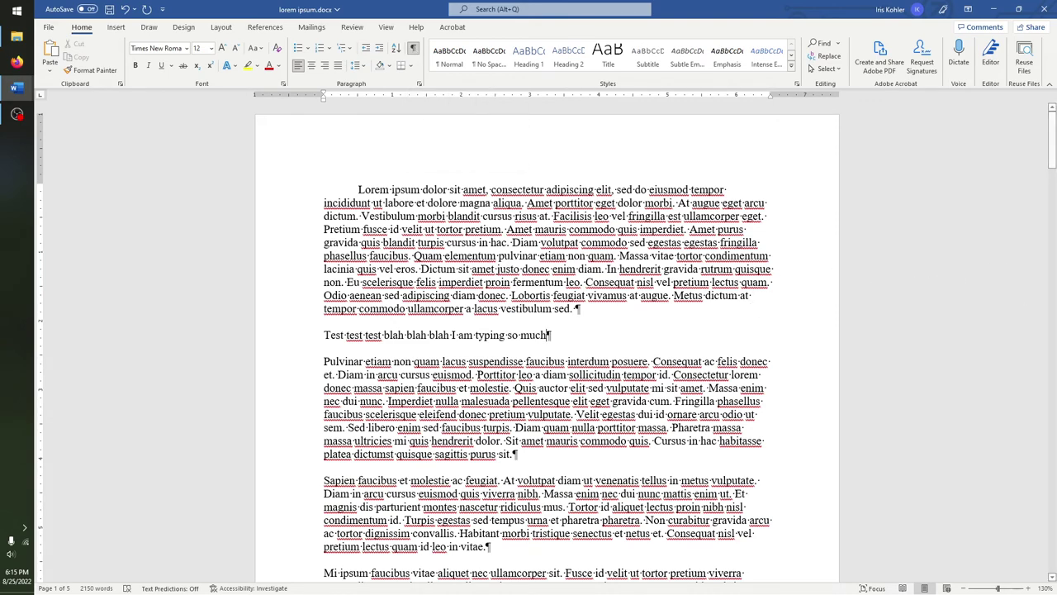
Turn off formatting marks with Ctrl+Shift+8 and select 'blah blah blah' in the test sentence
key(ctrl+shift+8)
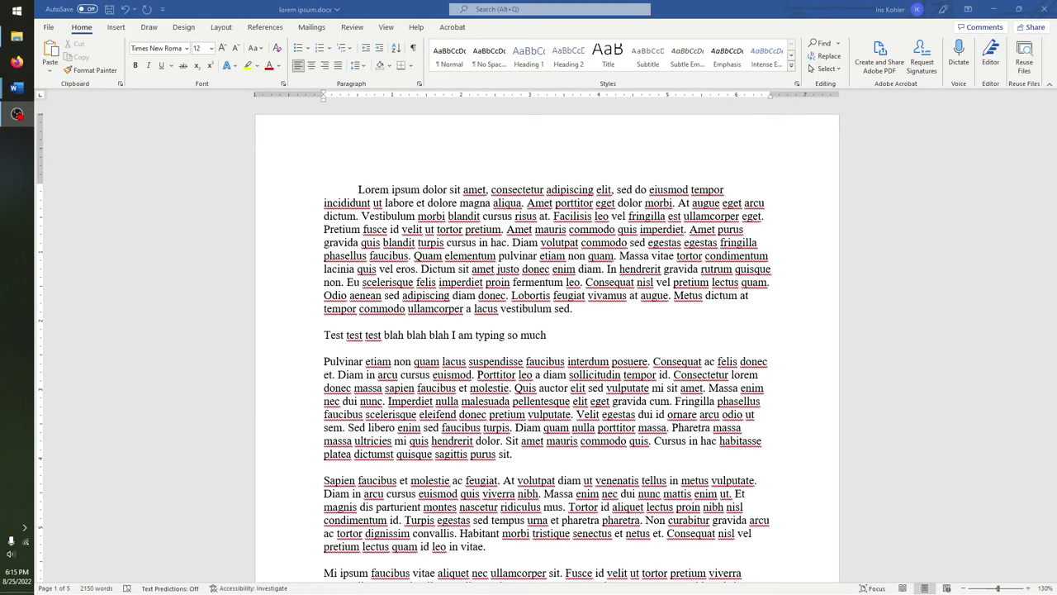
click(564, 331)
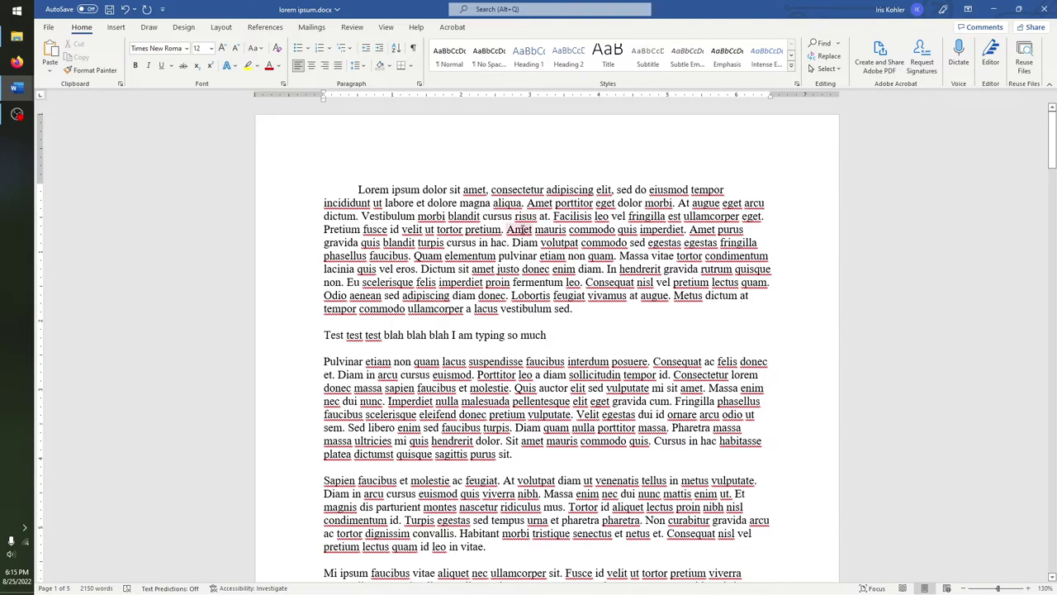
drag(551, 335, 385, 339)
click(556, 334)
drag(548, 335, 384, 335)
click(384, 335)
drag(451, 336, 397, 336)
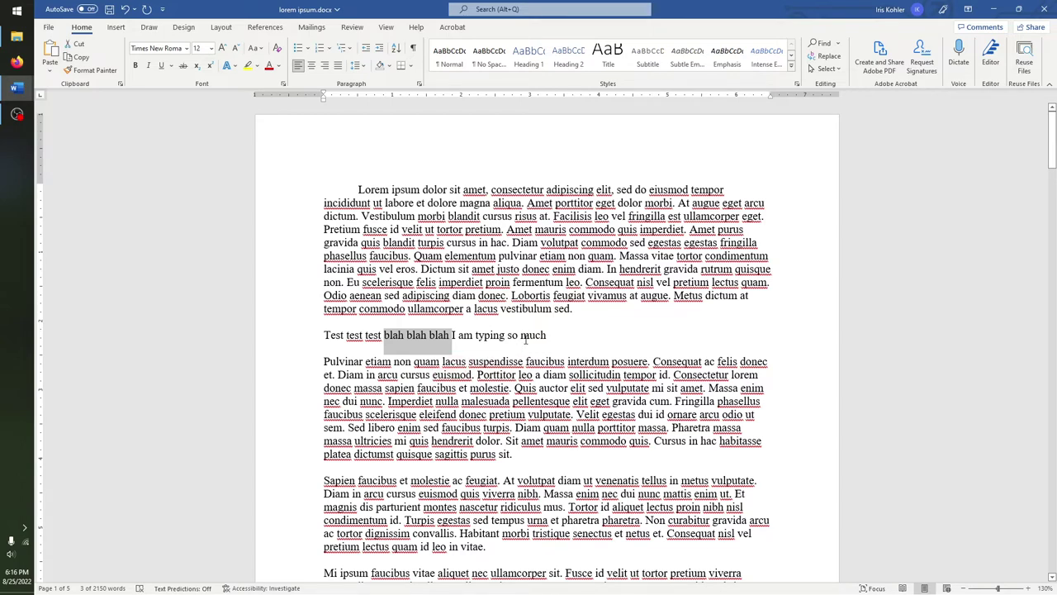
key(Delete)
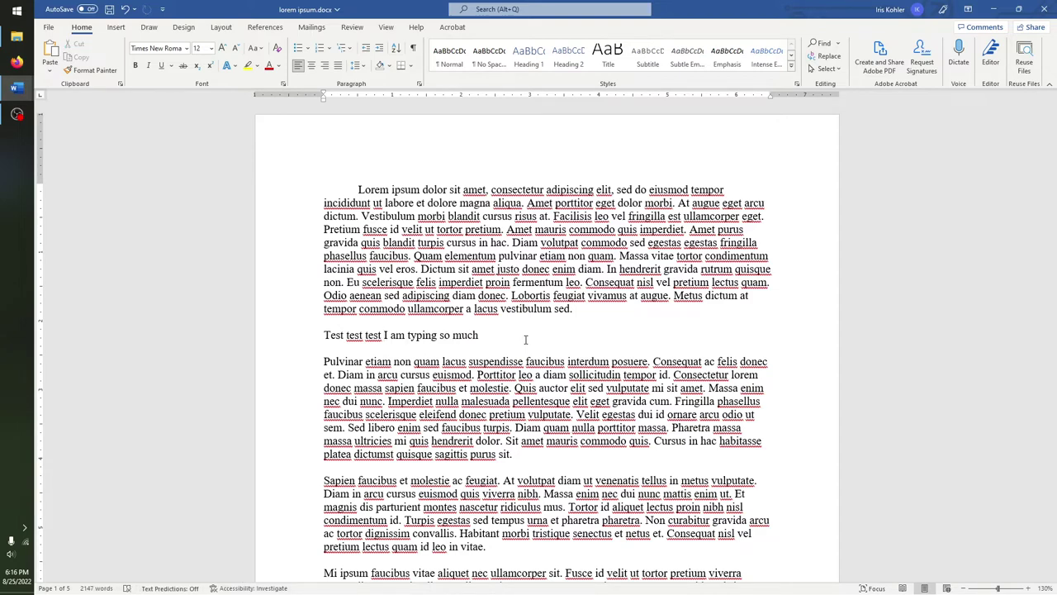
key(ctrl+z)
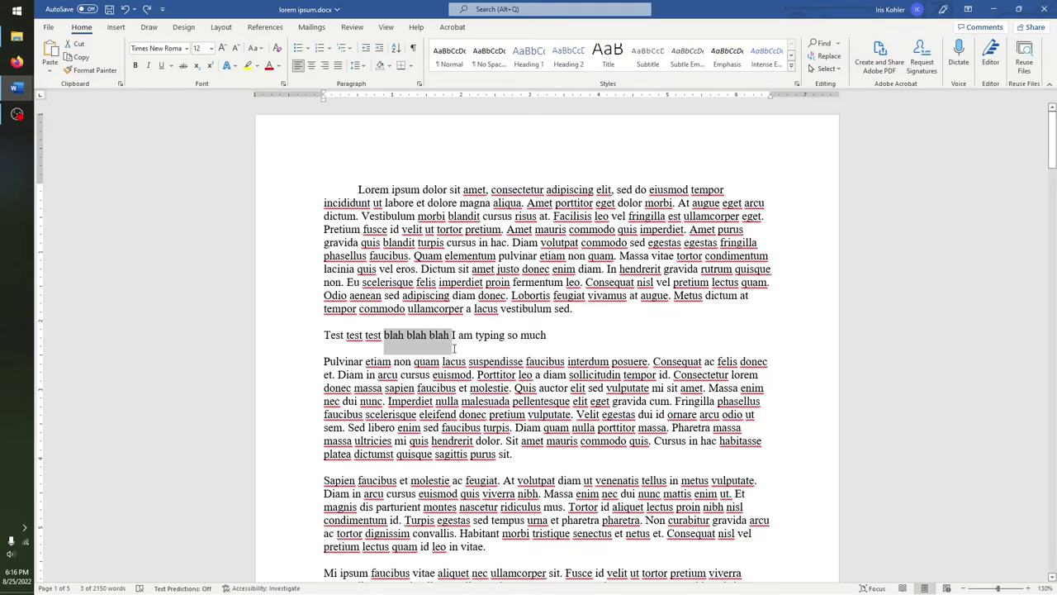
mouse_move(453, 347)
mouse_down()
mouse_move(452, 359)
mouse_move(455, 351)
mouse_up()
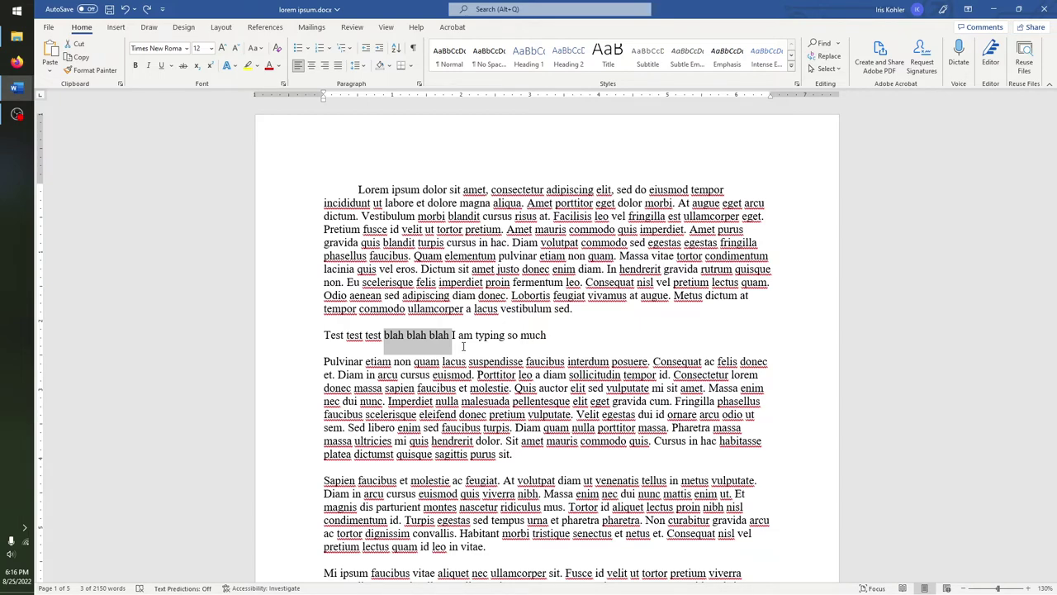
Overwrite the selection so the line reads 'This text replaced, “blah blah blah.” I am typing so much'
text(This text replaced)
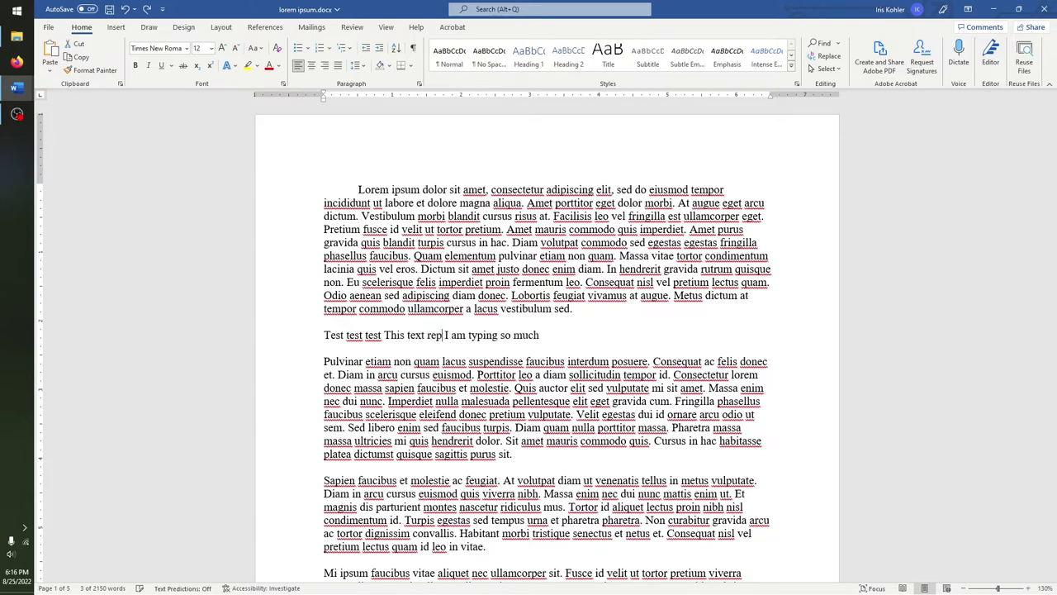
text(, "blah bla)
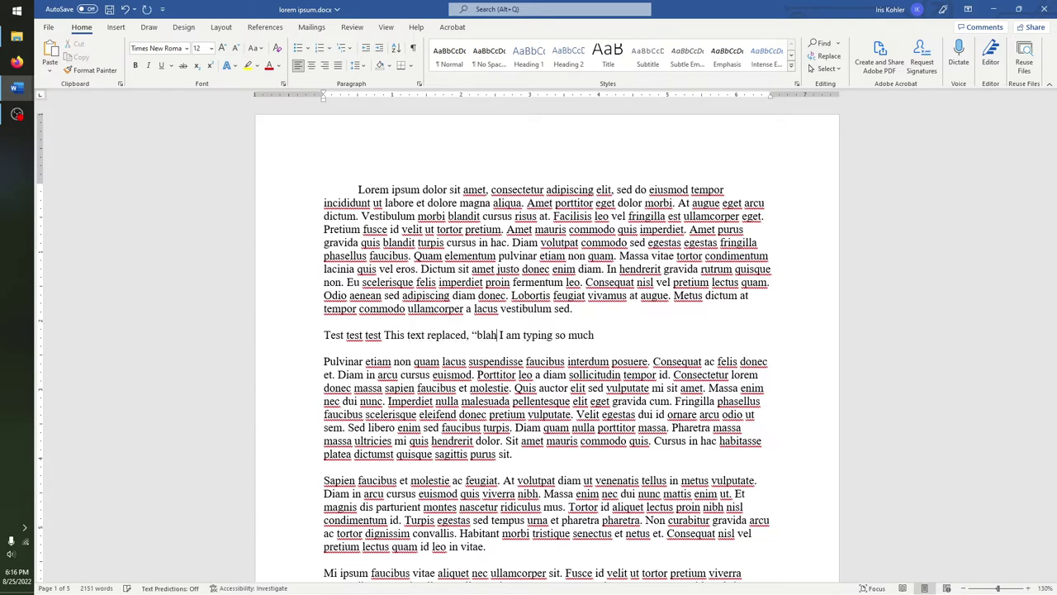
text(h blah blah".)
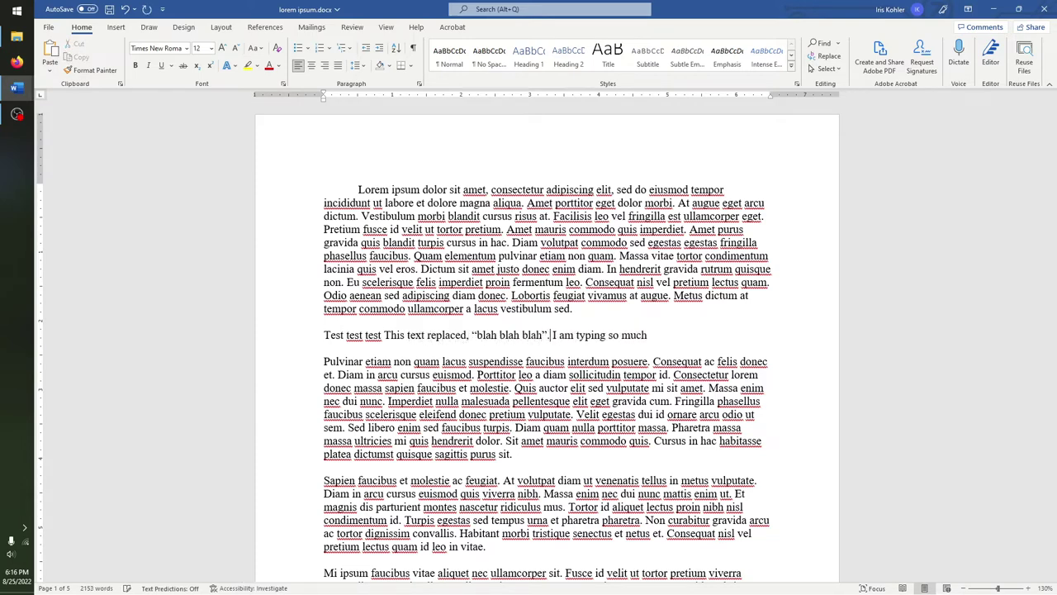
key(BackSpace)
key(BackSpace)
text(.")
click(17, 113)
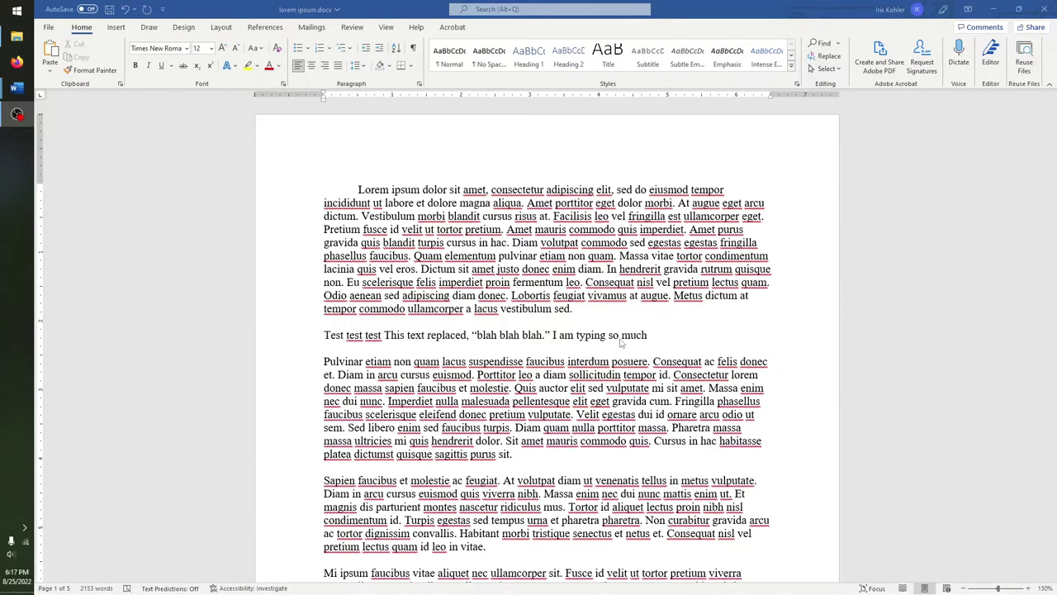
click(652, 337)
click(652, 338)
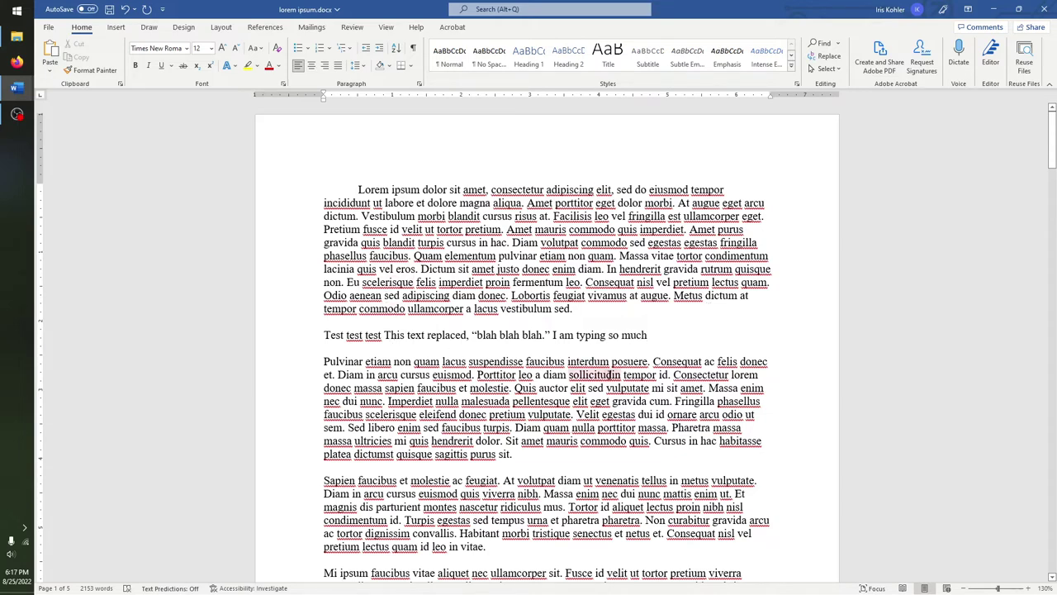
Move back to the test words and adjust a Shift+arrow selection around the last 'test'
key(ctrl+Left)
key(ctrl+Left)
key(ctrl+Left)
key(ctrl+Left)
key(ctrl+Left)
key(ctrl+Left)
key(ctrl+Left)
key(ctrl+Left)
key(ctrl+Left)
key(ctrl+Left)
key(ctrl+Left)
key(ctrl+Left)
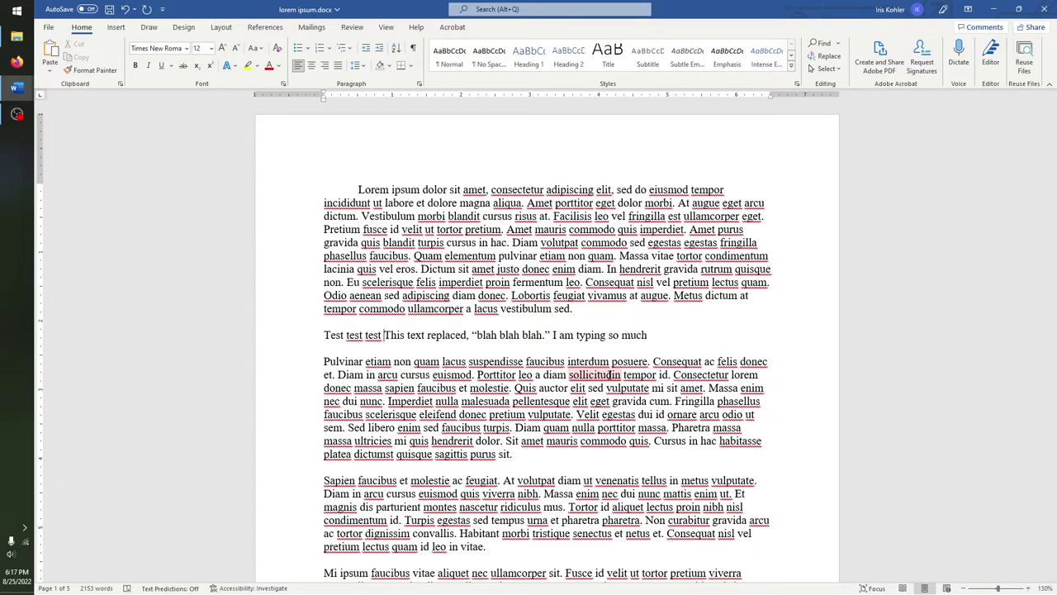
key(shift+Left)
key(shift+Left)
key(shift+Left)
key(shift+Left)
key(shift+Left)
key(shift+Left)
key(shift+Left)
key(shift+Left)
key(shift+Left)
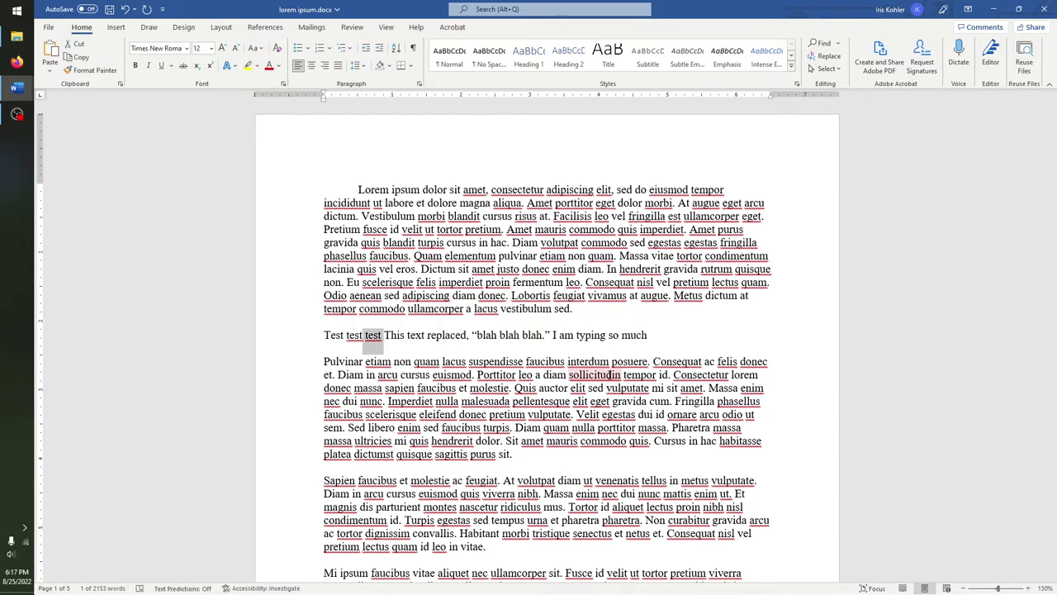
key(shift+Left)
key(shift+Left)
key(shift+Left)
key(shift+Left)
key(shift+Left)
key(shift+Left)
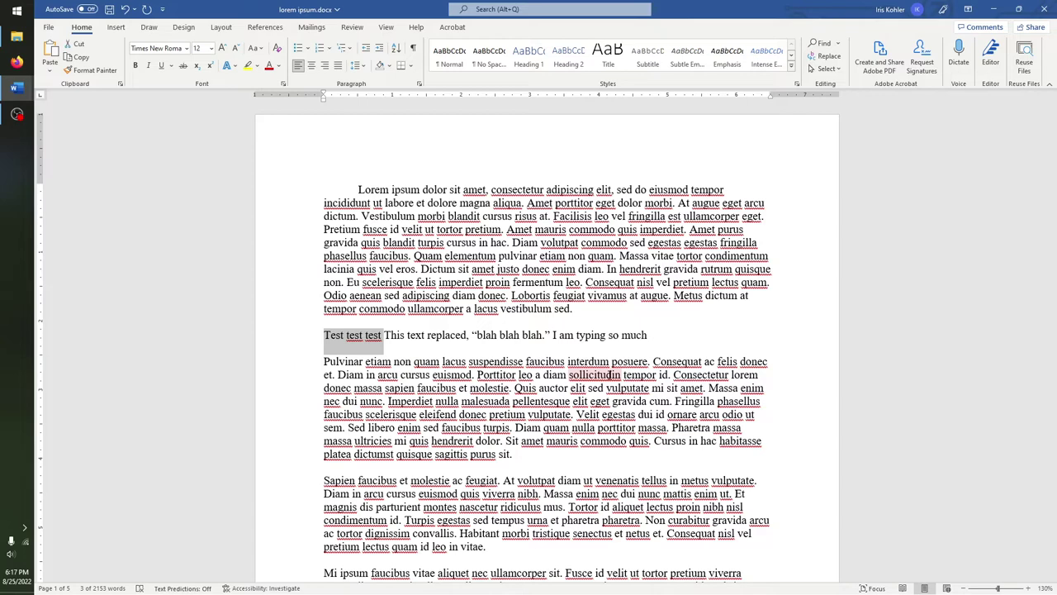
key(shift+Right)
key(shift+Right)
key(shift+Right)
key(shift+Right)
key(shift+Right)
key(shift+Right)
key(shift+Right)
key(shift+Right)
key(shift+Right)
key(shift+Right)
key(shift+Right)
key(shift+Right)
key(shift+Right)
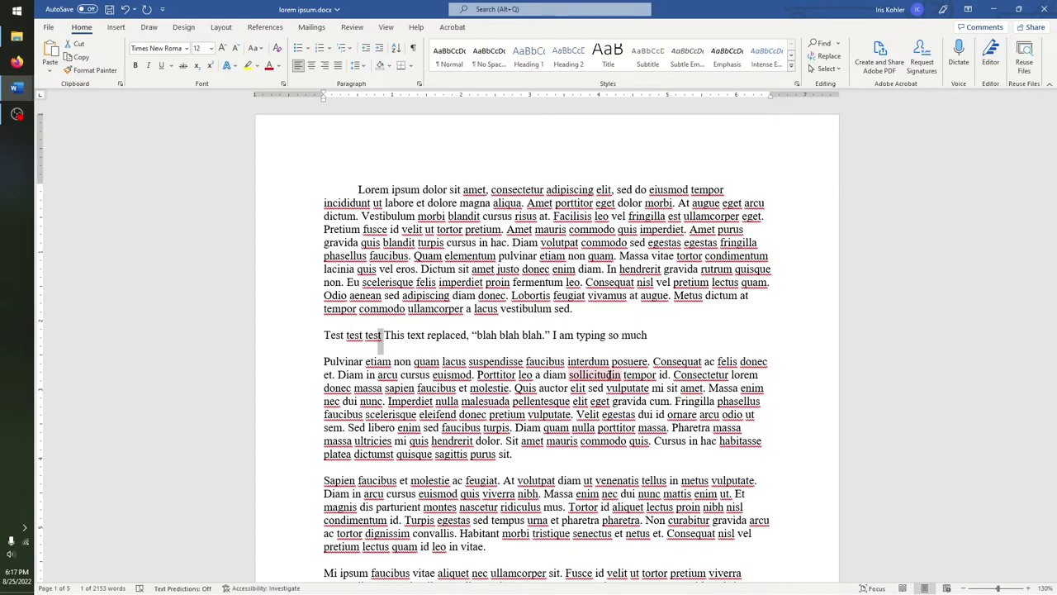
key(shift+Left)
key(shift+Left)
key(shift+Left)
key(shift+Left)
key(shift+Left)
key(shift+Left)
key(shift+Left)
key(shift+Left)
key(shift+Left)
key(shift+Left)
key(shift+Left)
key(shift+Left)
key(shift+Left)
key(shift+Left)
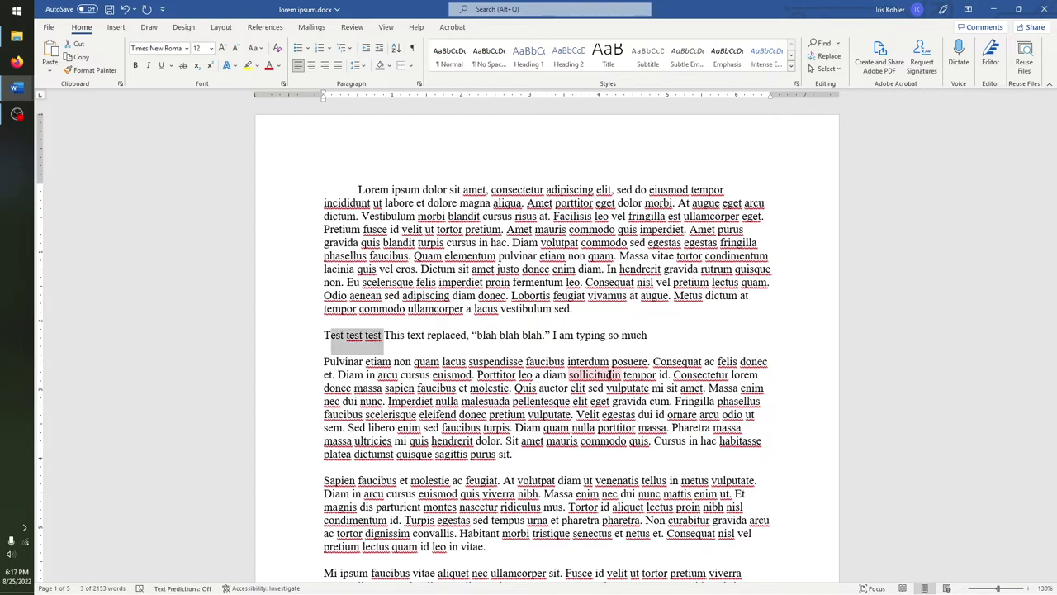
key(shift+Right)
key(shift+Right)
key(shift+Right)
key(shift+Right)
key(shift+Right)
key(shift+Right)
key(shift+Right)
key(shift+Right)
key(shift+Right)
key(shift+Right)
key(shift+Right)
key(shift+Right)
key(shift+Right)
key(shift+Right)
key(shift+Right)
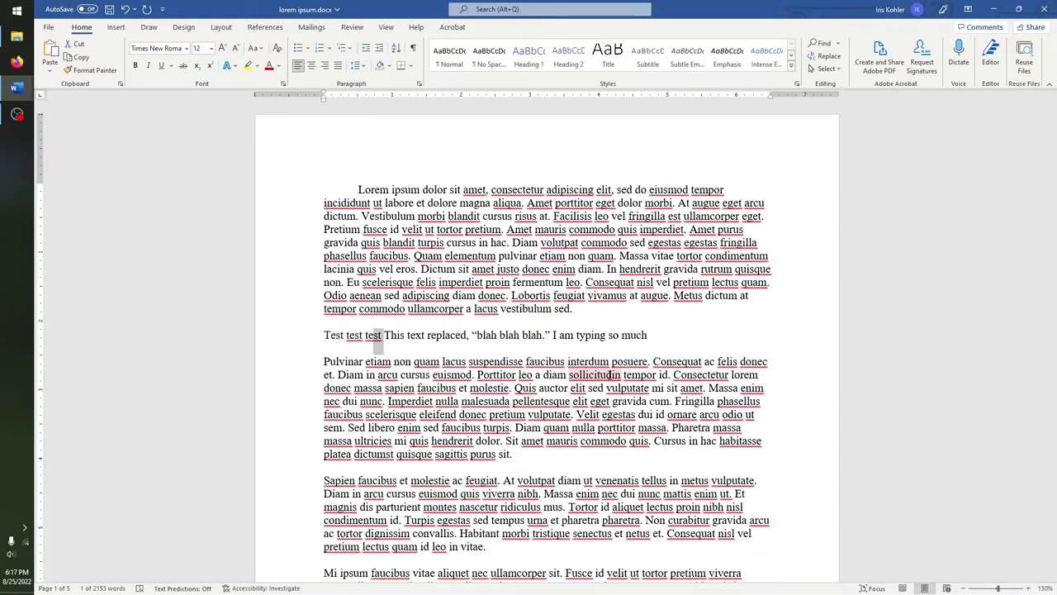
key(shift+Left)
key(shift+Right)
Extend the selection with Shift+Right over 'This text replaced, “blah blah blah.”'
key(shift+Right)
key(shift+Right)
key(shift+Right)
key(shift+Right)
key(shift+Right)
key(shift+Right)
key(shift+Right)
key(shift+Right)
key(shift+Right)
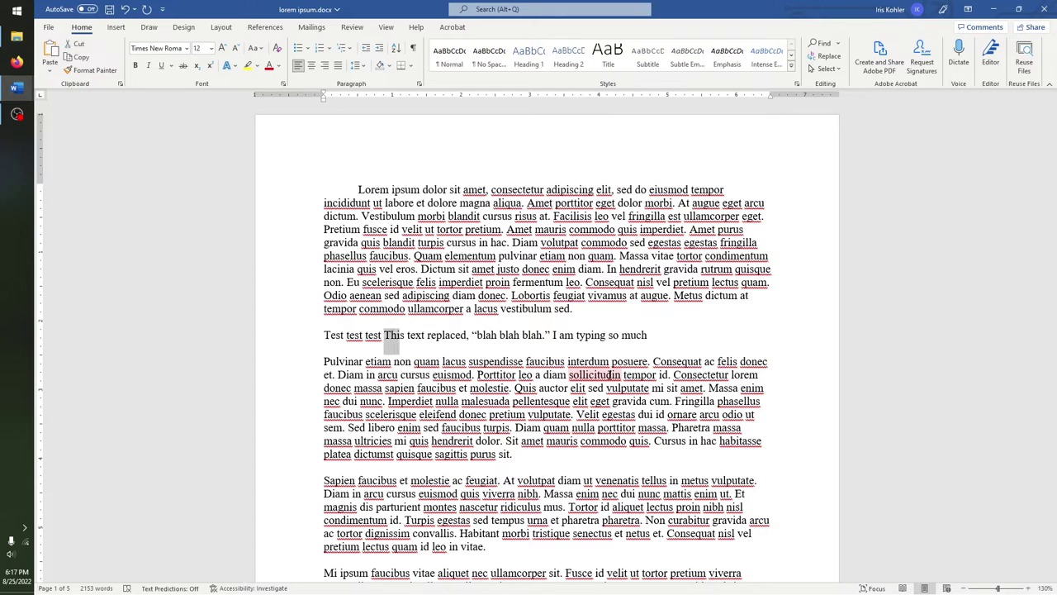
key(shift+Right)
key(shift+Right)
key(shift+Right)
key(shift+Right)
key(shift+Right)
key(shift+Right)
key(shift+Right)
key(shift+Right)
key(shift+Right)
key(shift+Right)
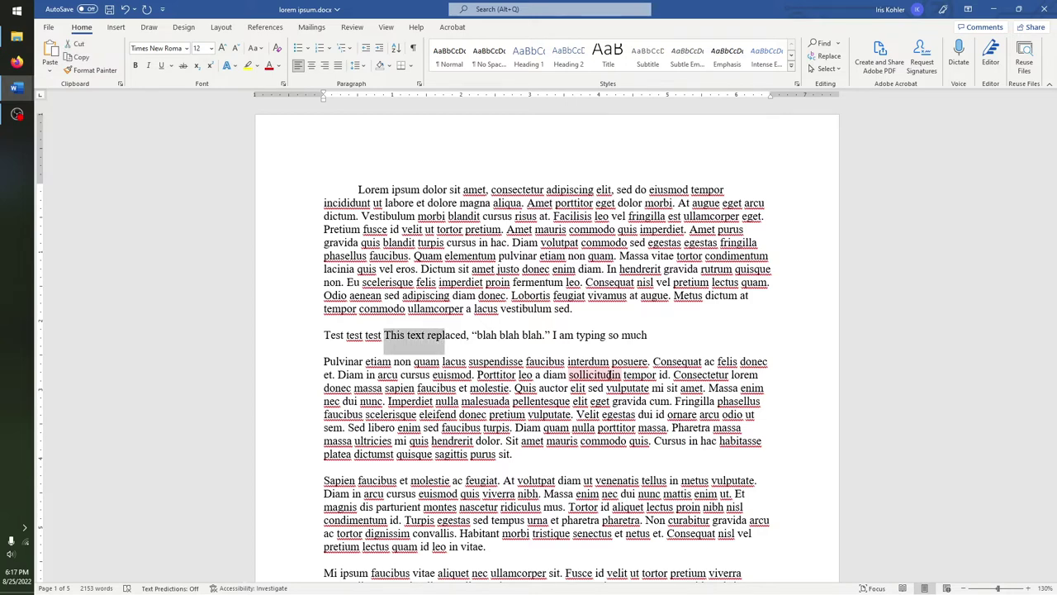
key(shift+Right)
key(shift+Right)
key(shift+Right)
key(shift+Right)
key(shift+Right)
key(shift+Right)
key(shift+Right)
key(shift+Right)
key(shift+Right)
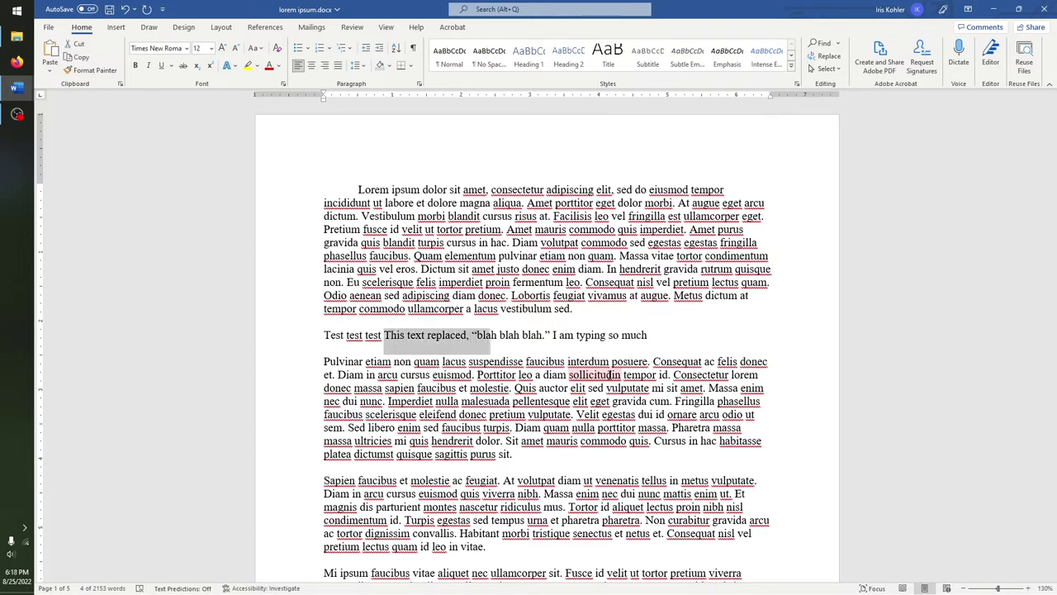
key(shift+Right)
key(shift+Right)
key(shift+Right)
key(shift+Right)
key(shift+Right)
key(shift+Right)
key(shift+Right)
key(shift+Right)
key(shift+Right)
key(shift+Left)
key(shift+Left)
key(shift+Left)
key(shift+Left)
key(shift+Left)
key(shift+Left)
key(shift+Left)
key(shift+Left)
key(shift+Left)
key(shift+Left)
key(shift+Left)
key(shift+Left)
key(shift+Left)
key(shift+Left)
key(shift+Left)
key(shift+Left)
key(shift+Left)
key(shift+Left)
key(shift+Left)
key(shift+Left)
key(shift+Left)
key(shift+Left)
key(shift+Left)
key(shift+Left)
key(shift+Left)
key(shift+Left)
key(shift+Left)
key(shift+Left)
key(shift+Left)
key(shift+Left)
key(shift+Left)
key(shift+Left)
key(shift+Left)
key(shift+Right)
key(shift+Right)
key(shift+Right)
key(shift+Right)
key(shift+Right)
key(shift+Right)
key(shift+Right)
key(shift+Right)
key(shift+Right)
key(shift+Right)
key(shift+Right)
key(shift+Right)
key(shift+Right)
key(shift+Right)
key(shift+Right)
key(shift+Right)
key(shift+Right)
key(shift+Right)
key(shift+Right)
key(shift+Right)
key(shift+Right)
key(shift+Right)
key(shift+Right)
key(shift+Right)
key(shift+Right)
key(shift+Right)
key(shift+Right)
key(shift+Right)
key(shift+Right)
key(shift+Left)
key(shift+Left)
key(shift+Left)
key(shift+Left)
key(shift+Left)
key(shift+Left)
key(shift+Left)
key(shift+Left)
key(shift+Left)
key(shift+Left)
key(shift+Left)
key(shift+Left)
key(shift+Left)
key(shift+Left)
key(shift+Left)
key(shift+Left)
key(shift+Left)
key(shift+Left)
key(shift+Left)
key(shift+Left)
key(shift+Left)
key(shift+Left)
key(shift+Left)
key(shift+Left)
key(shift+Left)
key(shift+Left)
key(shift+Left)
key(shift+Left)
key(shift+Left)
key(shift+Left)
key(shift+Left)
key(shift+Left)
key(shift+Left)
key(shift+Left)
key(shift+Left)
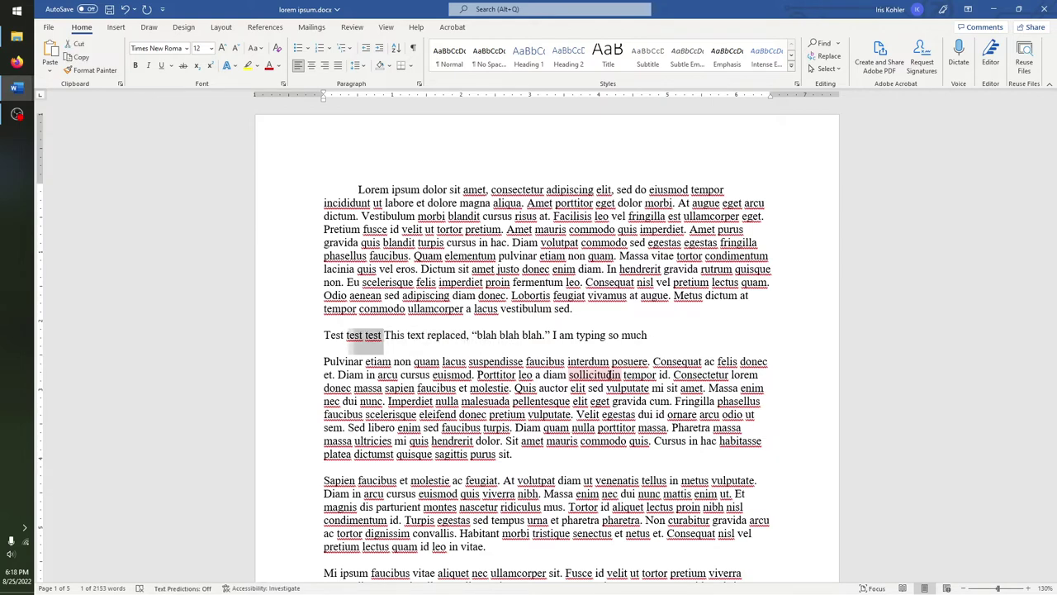
key(shift+Right)
key(shift+Right)
key(shift+Right)
key(shift+Right)
key(shift+Right)
key(shift+Left)
key(shift+Left)
key(shift+Left)
key(shift+Left)
key(shift+Left)
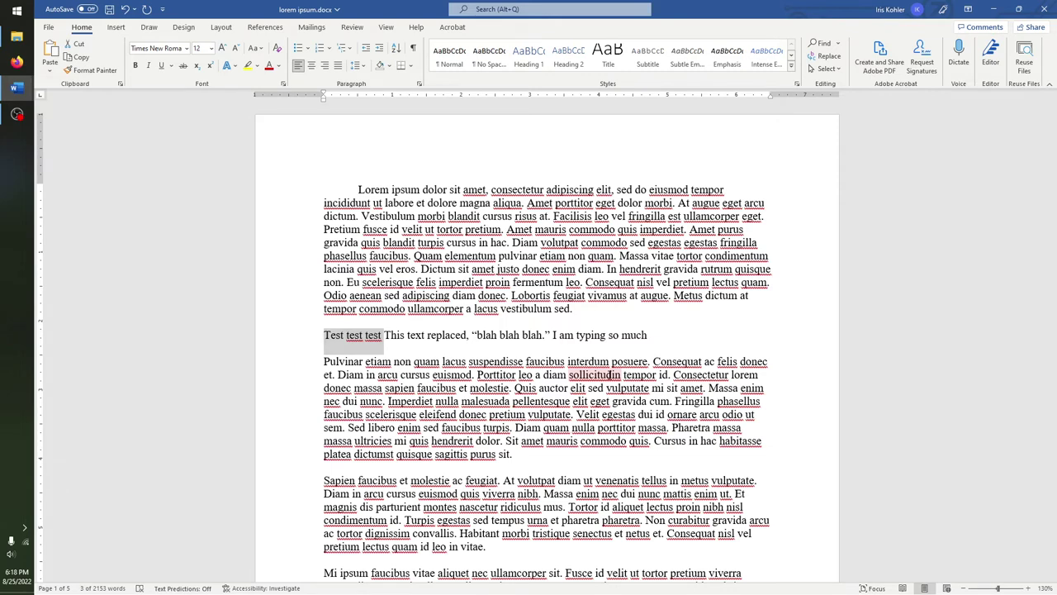
key(Left)
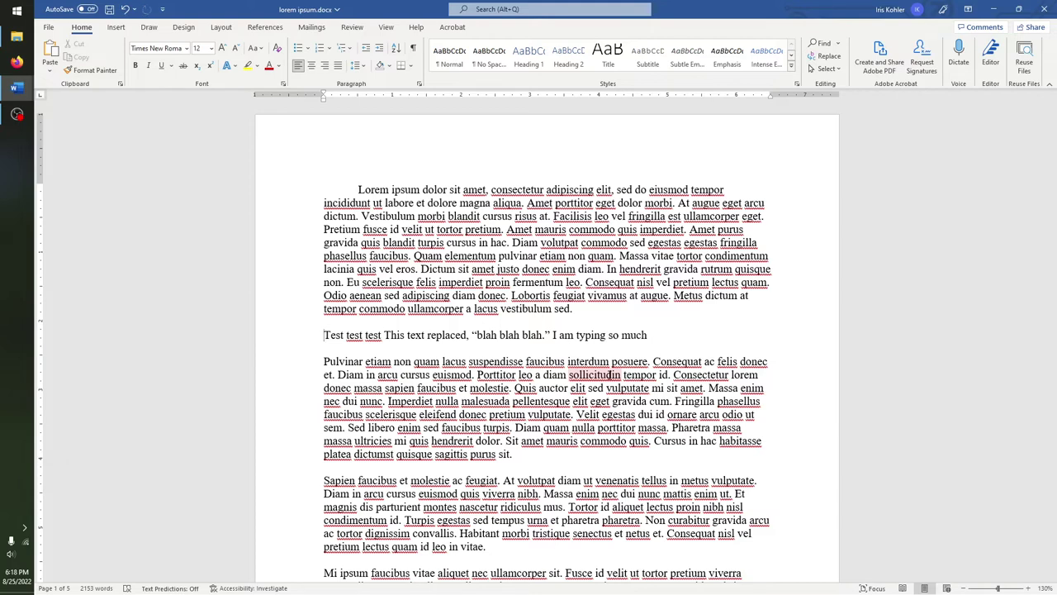
key(ctrl+shift+Right)
key(ctrl+shift+Right)
key(ctrl+shift+Right)
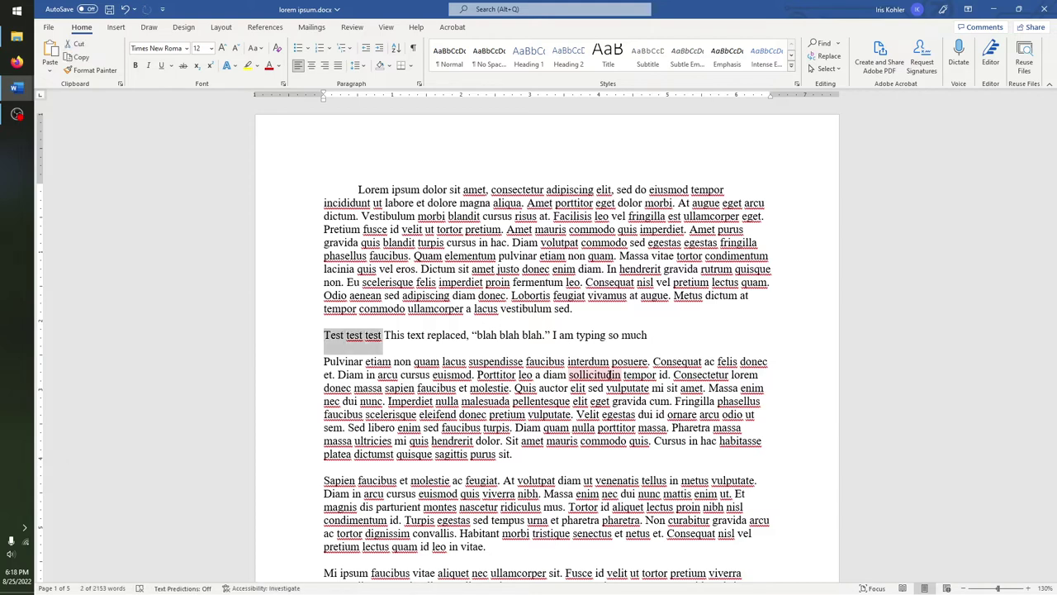
key(ctrl+shift+Right)
key(ctrl+shift+Right)
key(shift+Right)
key(shift+Right)
key(ctrl+shift+Right)
key(shift+Left)
key(shift+Left)
key(shift+Left)
key(shift+Left)
key(shift+Left)
key(shift+Left)
key(ctrl+shift+Left)
key(ctrl+shift+Left)
key(shift+Left)
key(shift+Left)
key(shift+Left)
key(shift+Left)
key(shift+Left)
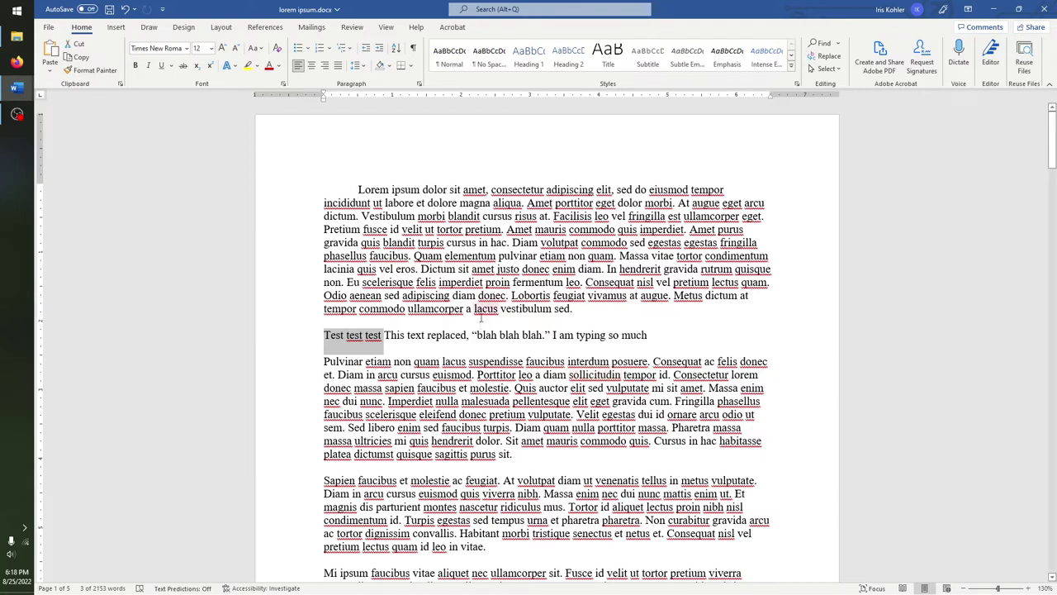
click(443, 337)
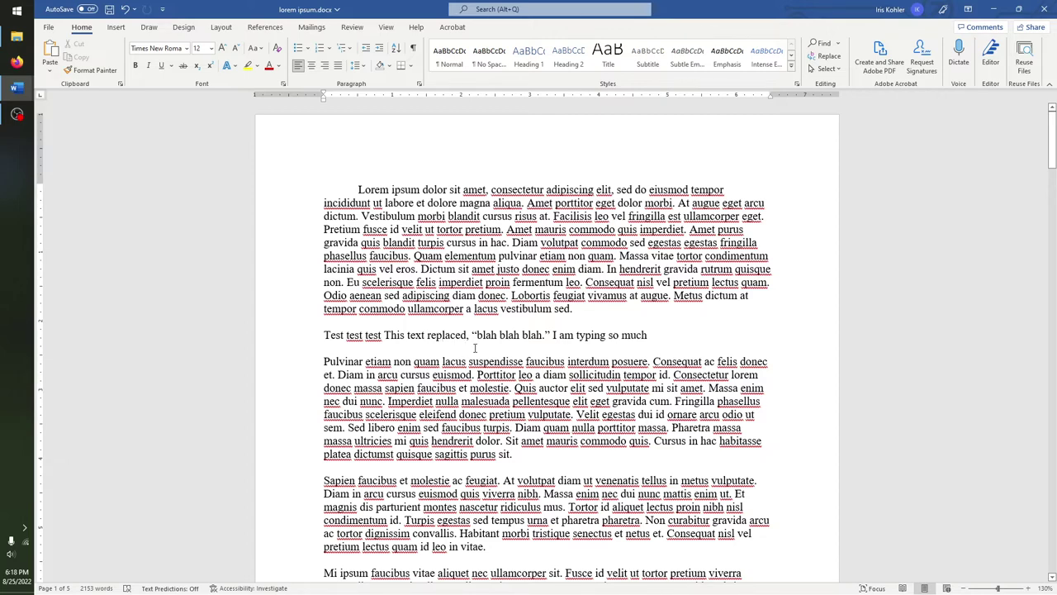
key(shift+End)
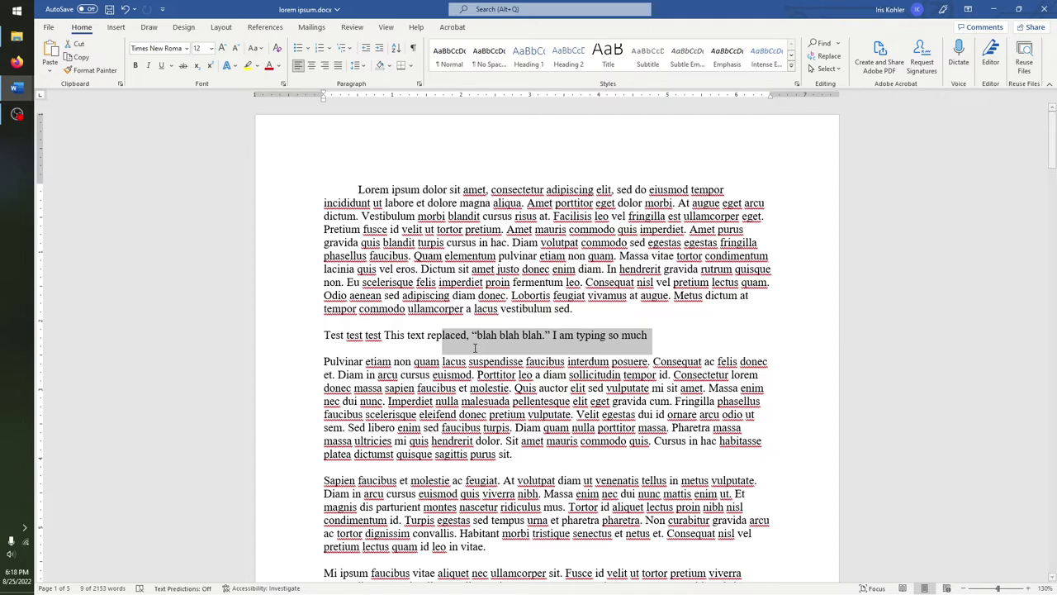
key(shift+Home)
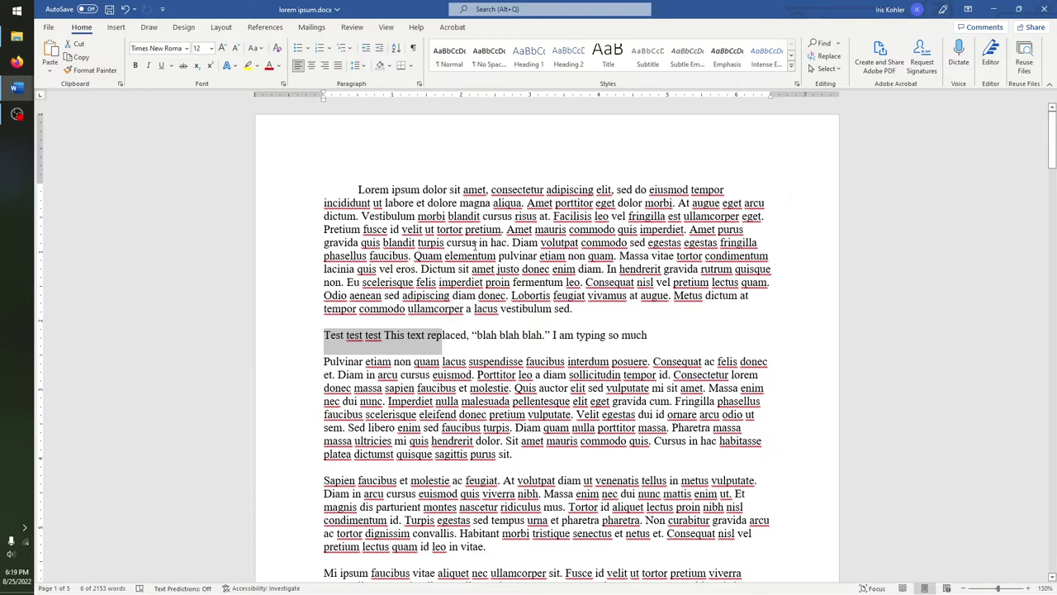
click(475, 244)
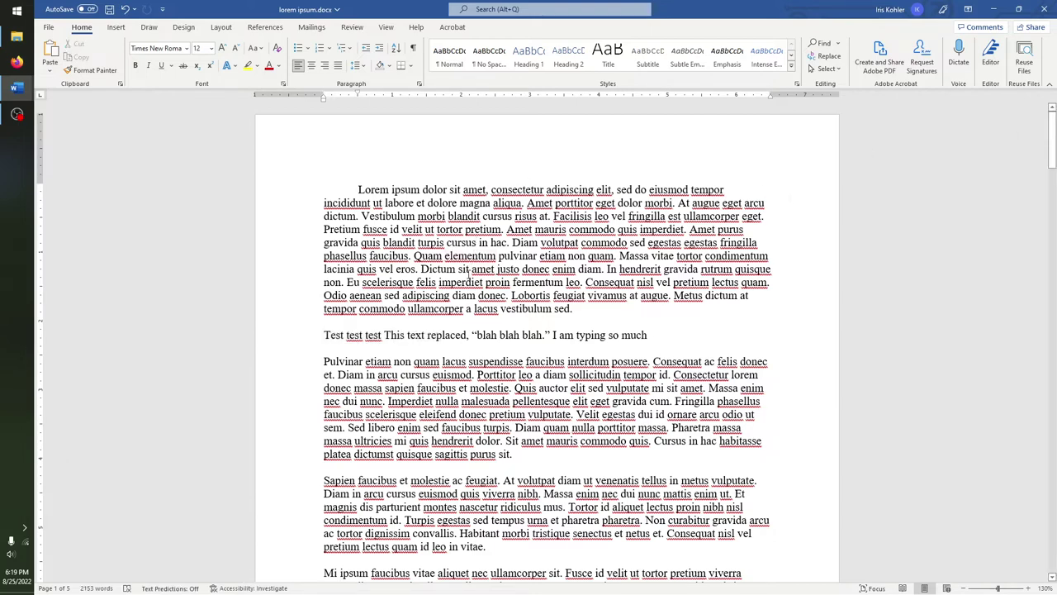
Select the full line 'Test test test This text replaced, “blah blah blah.” I am typing so much'
drag(393, 337, 459, 334)
click(497, 287)
drag(653, 335, 334, 335)
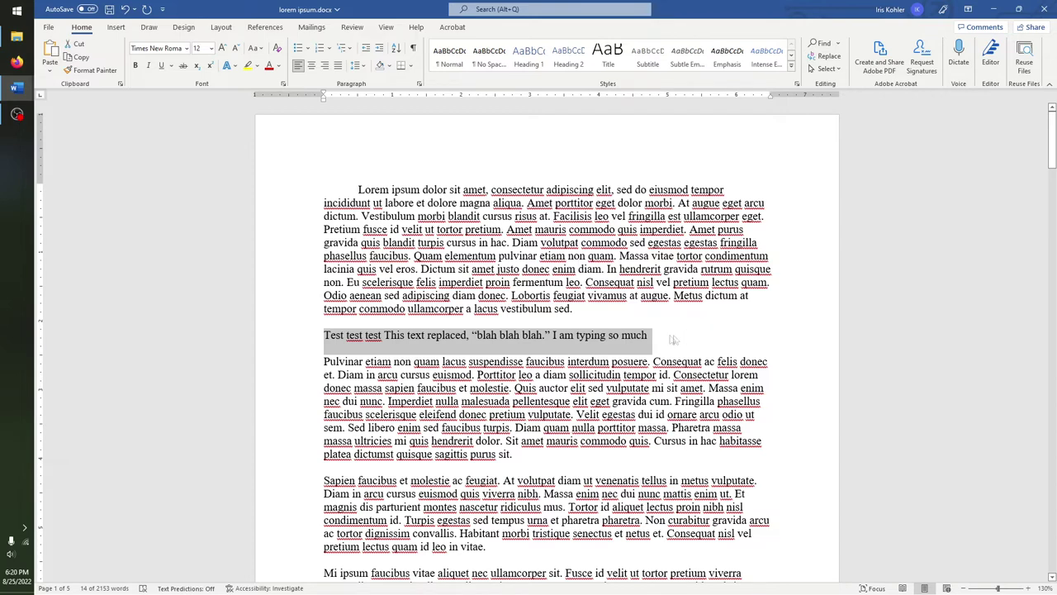
Copy the selected test sentence from the right-click menu
right_click(439, 334)
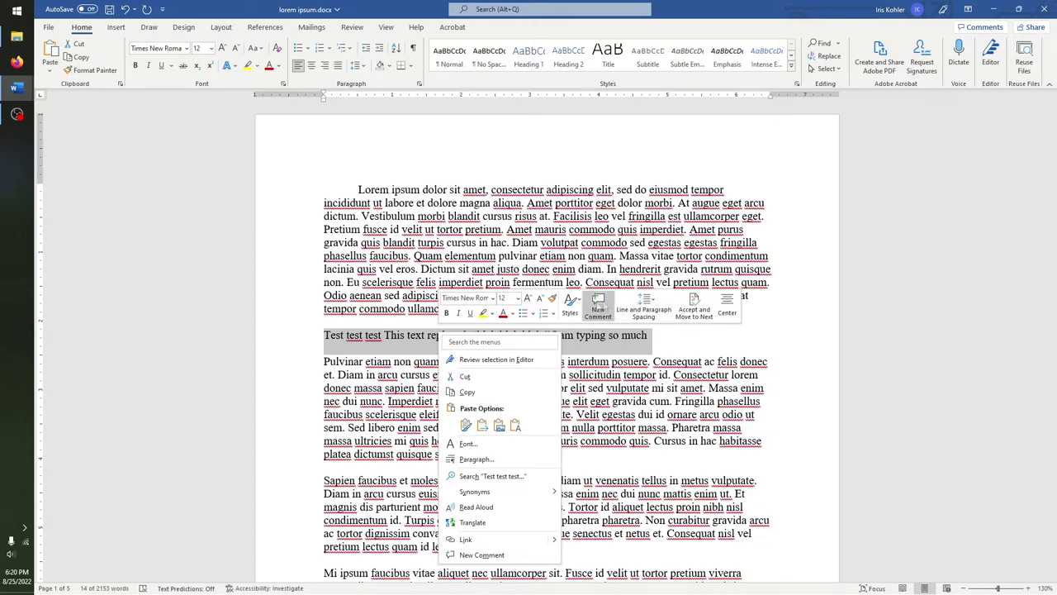
click(475, 396)
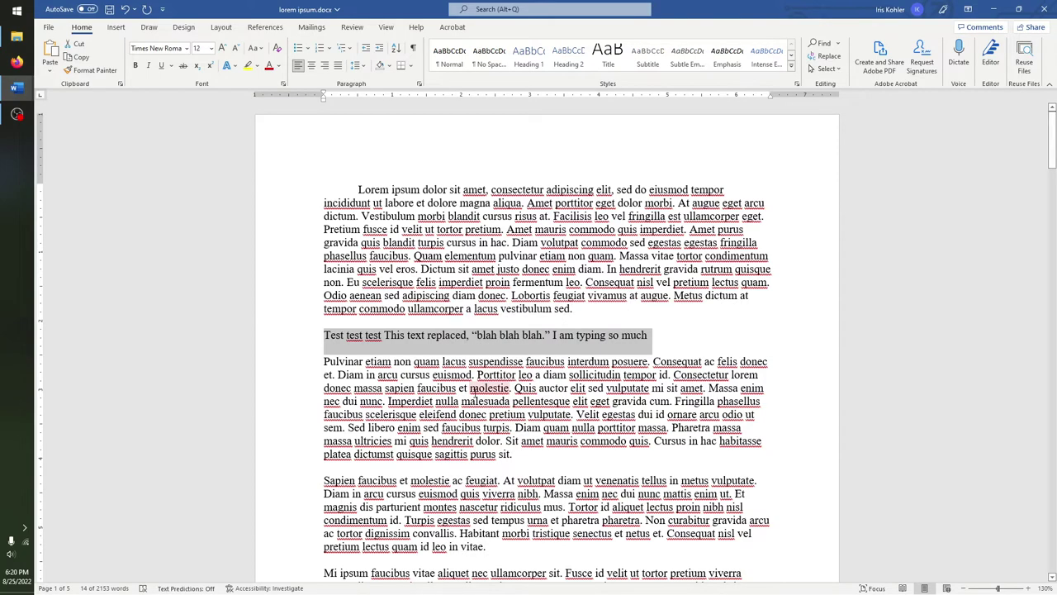
click(522, 455)
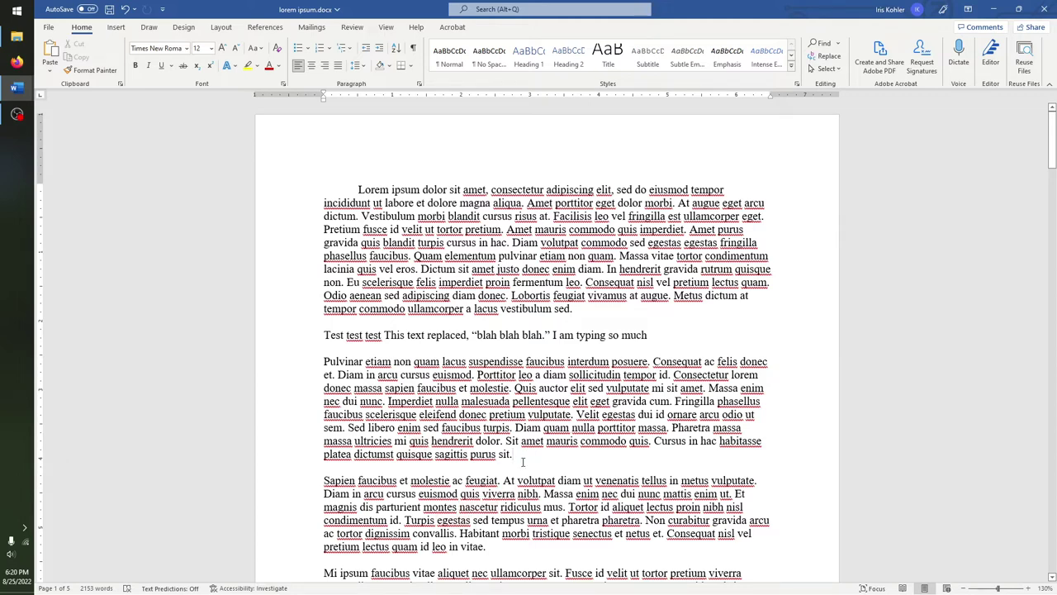
Add blank lines after the Pulvinar paragraph, undoing a trial paste so they stay empty
key(Return)
key(Return)
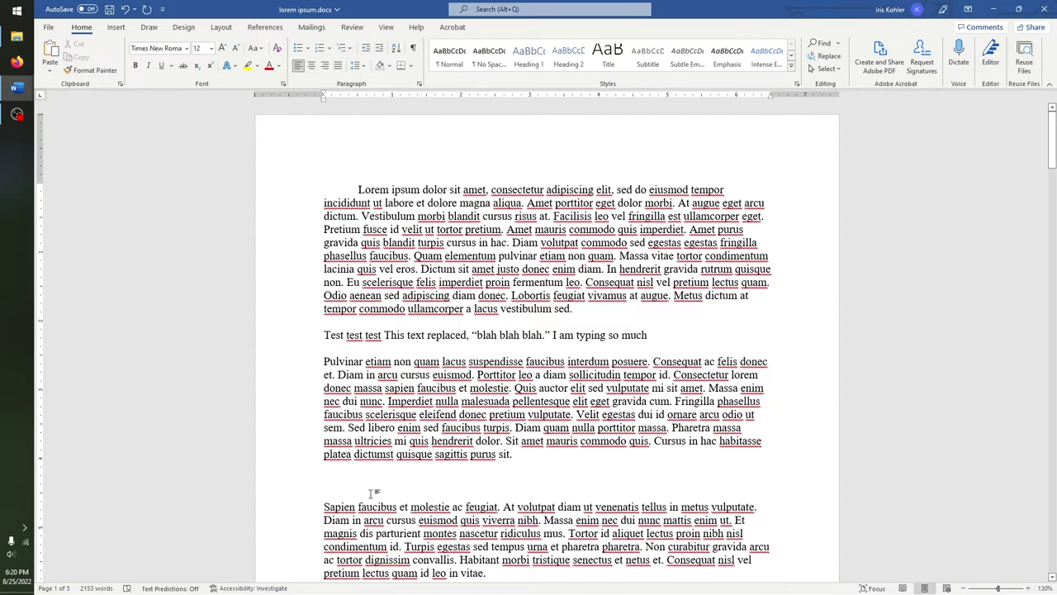
right_click(329, 484)
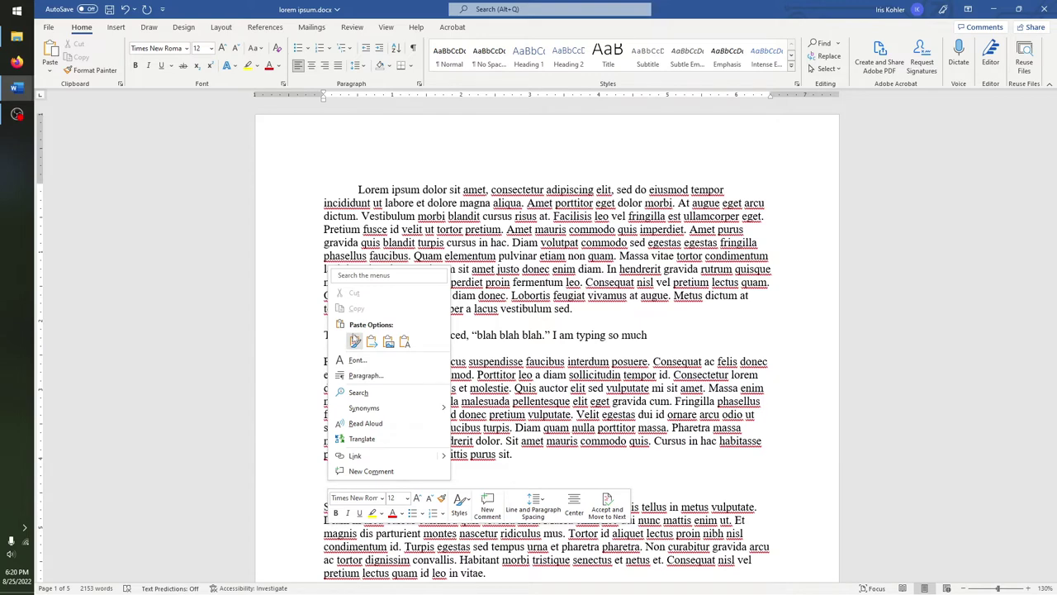
click(355, 340)
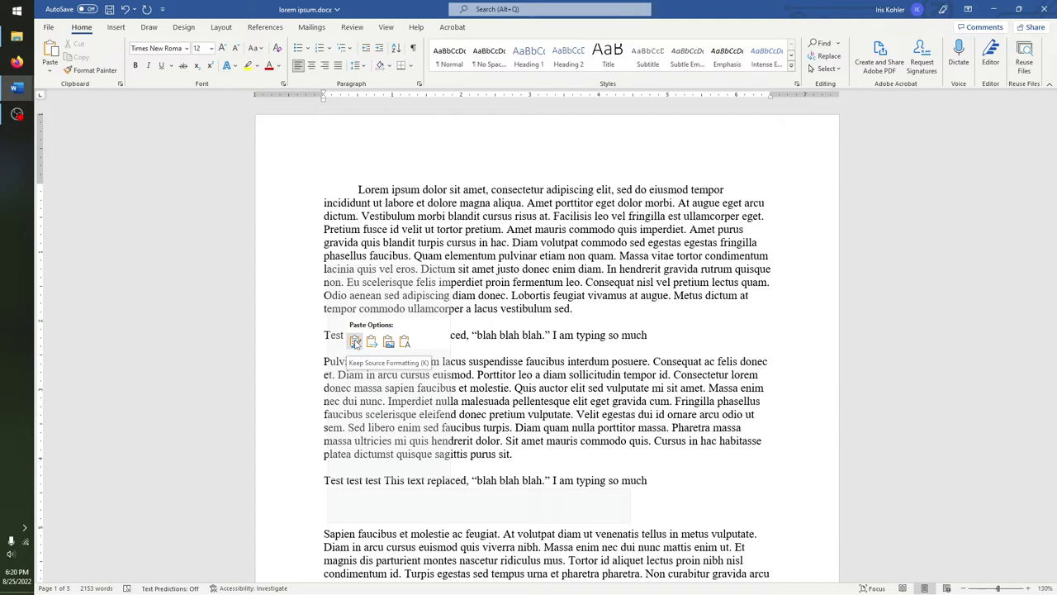
key(ctrl+z)
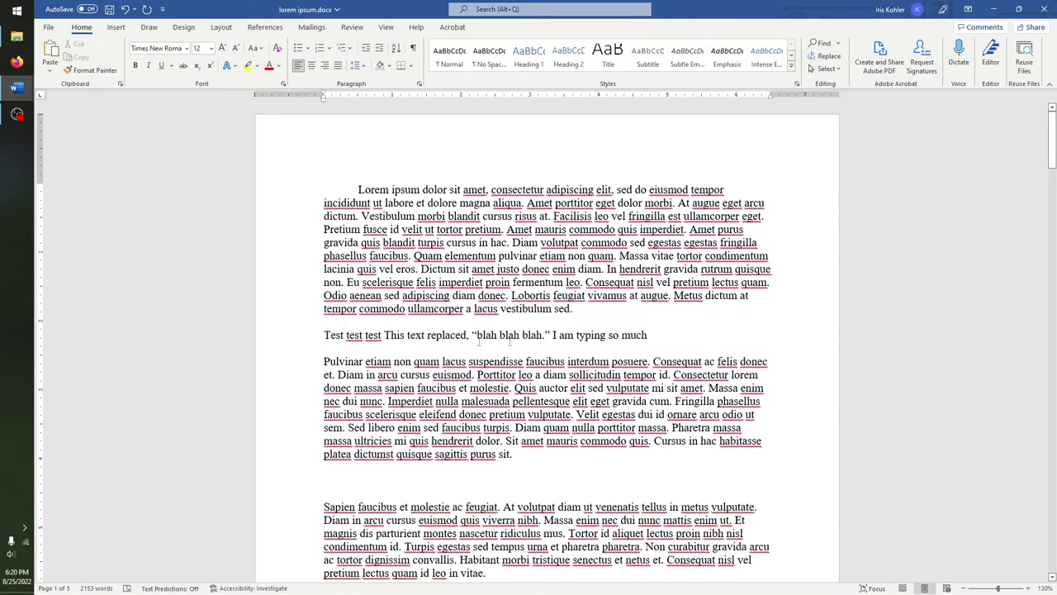
drag(367, 336, 463, 336)
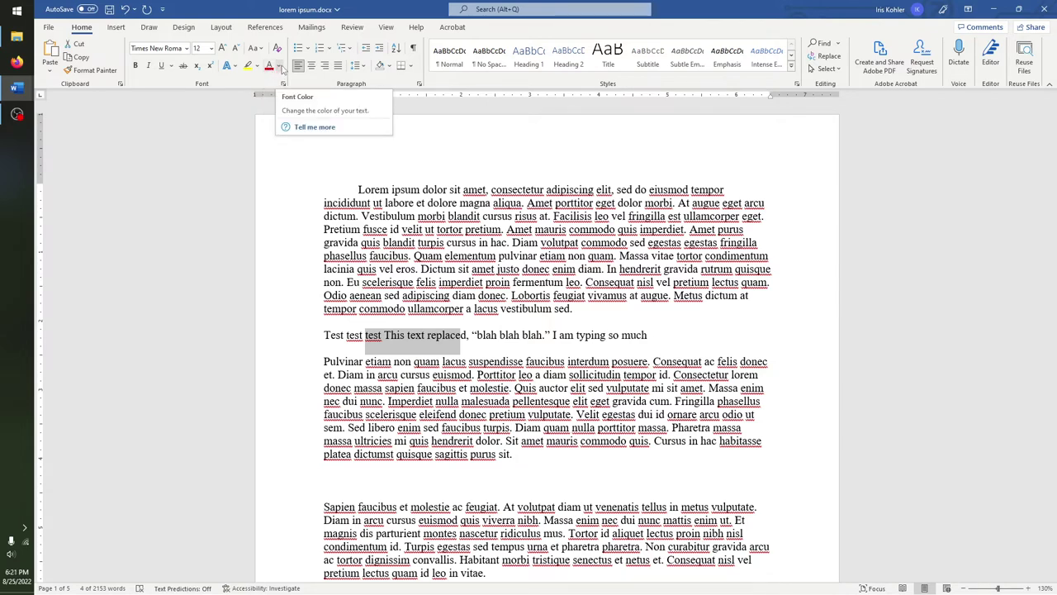
Colour 'test This text replac' red with the Font Color dropdown
click(281, 68)
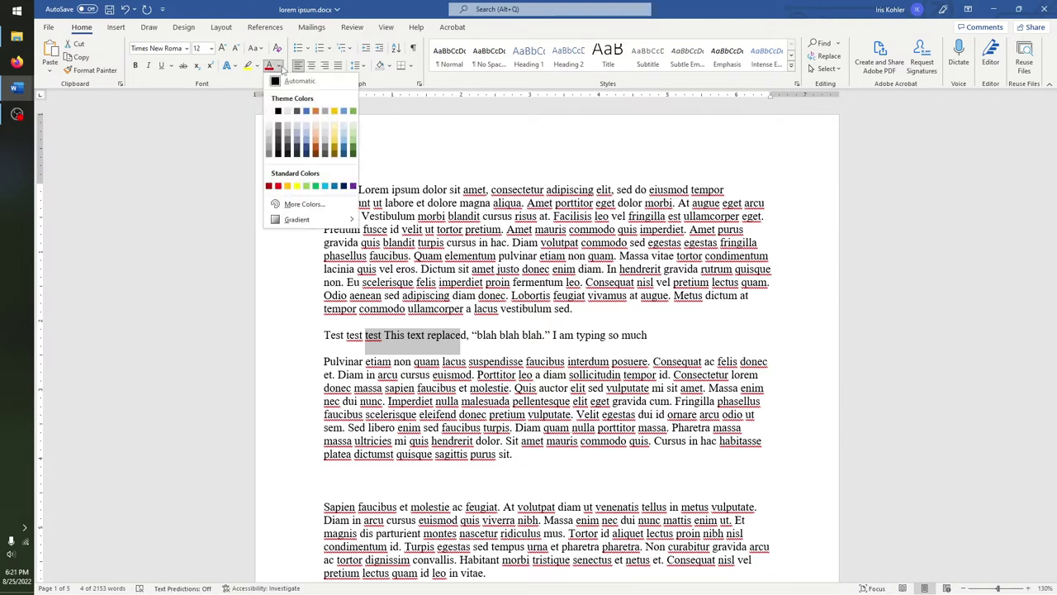
click(278, 186)
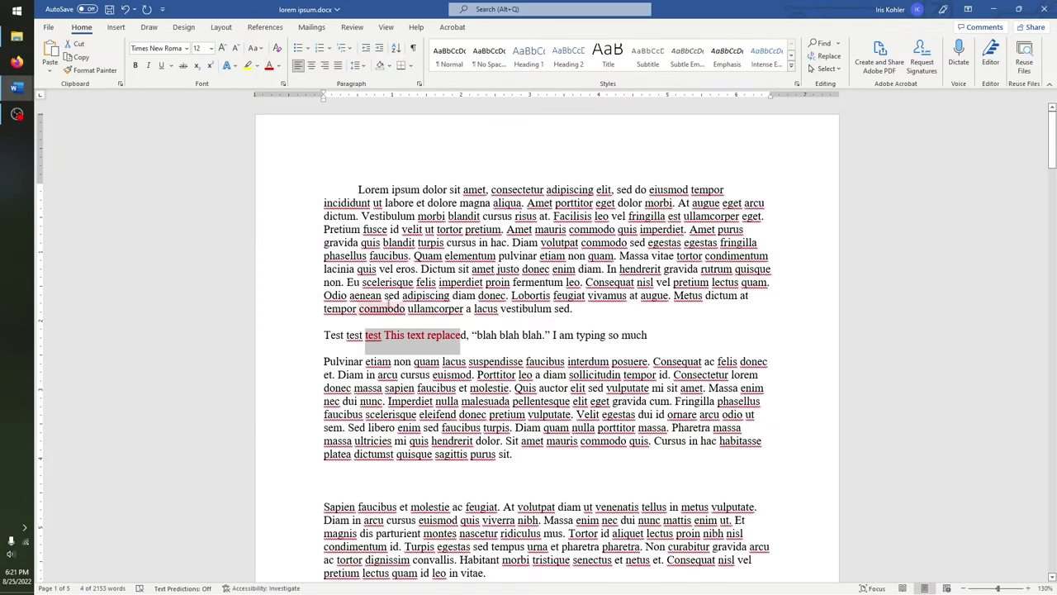
click(677, 337)
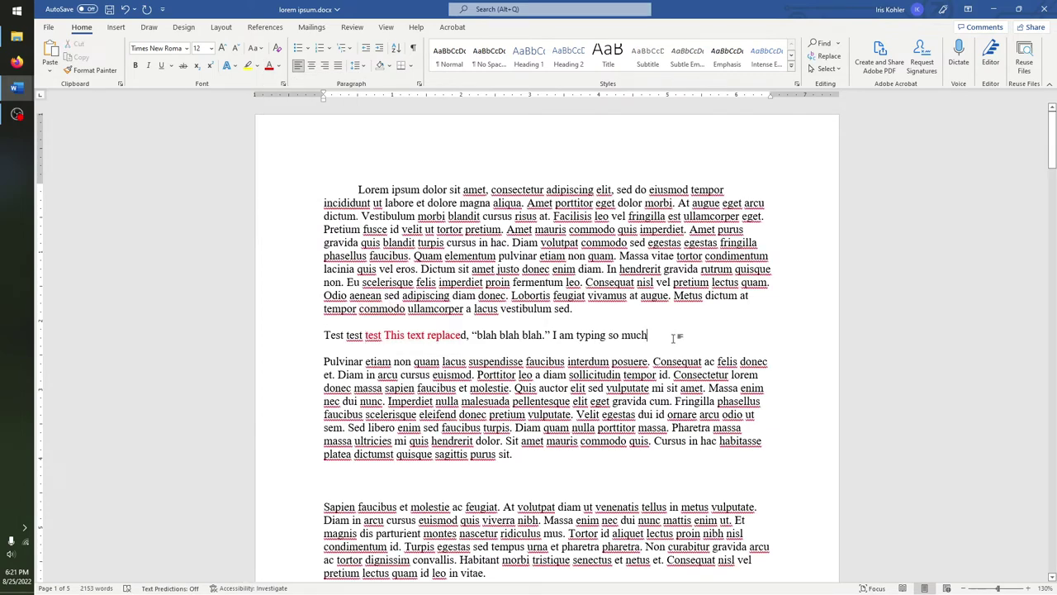
drag(676, 337, 308, 336)
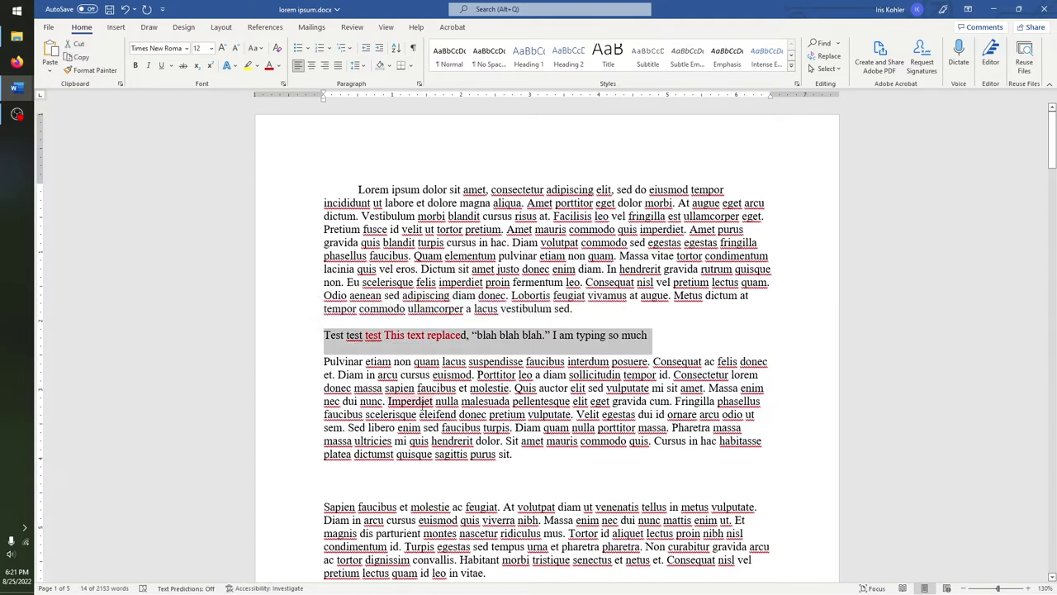
right_click(521, 337)
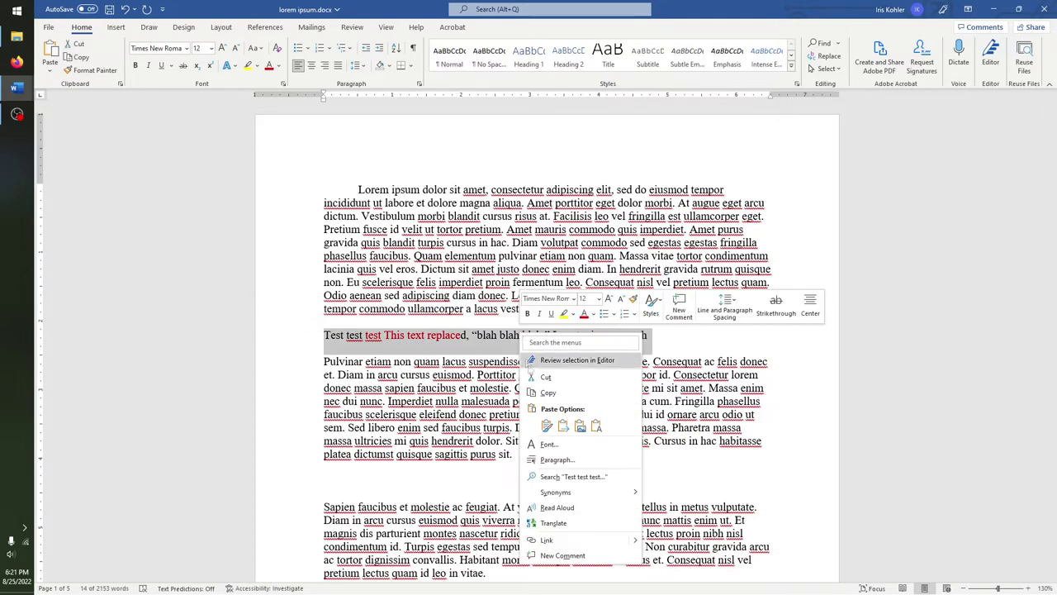
click(549, 394)
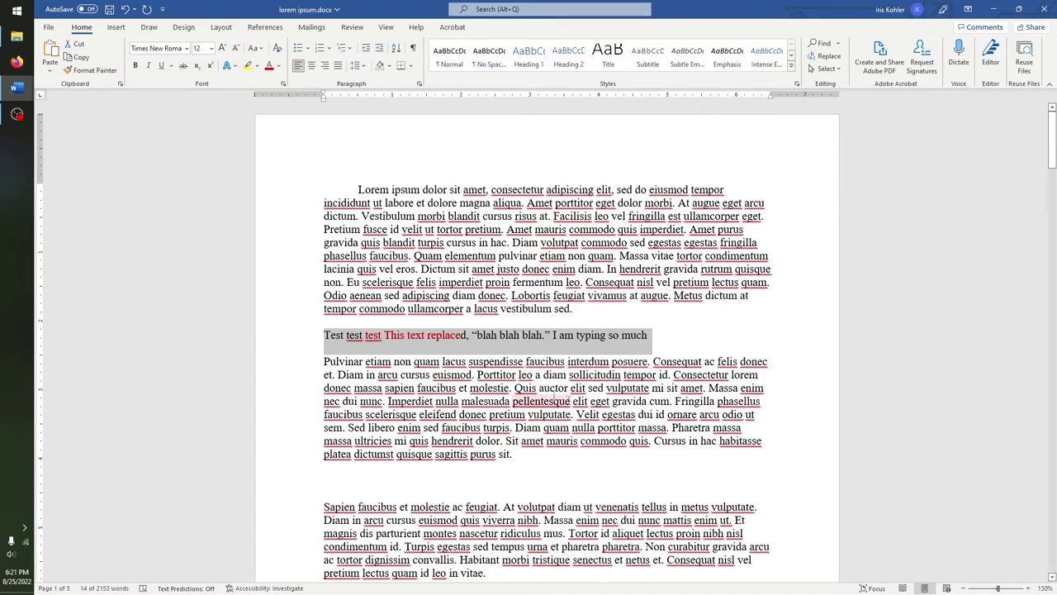
click(365, 477)
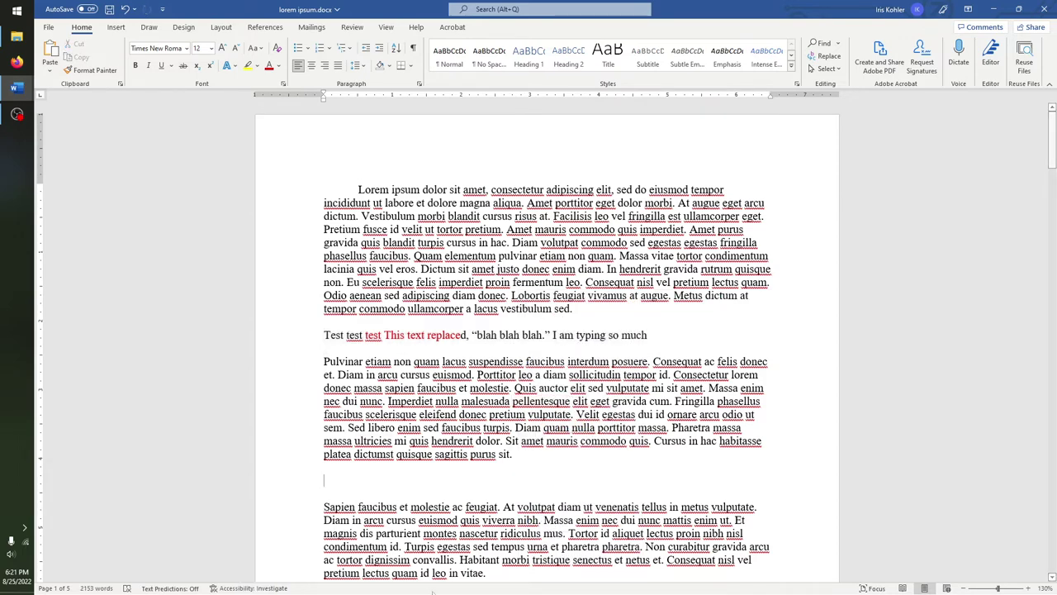
right_click(326, 485)
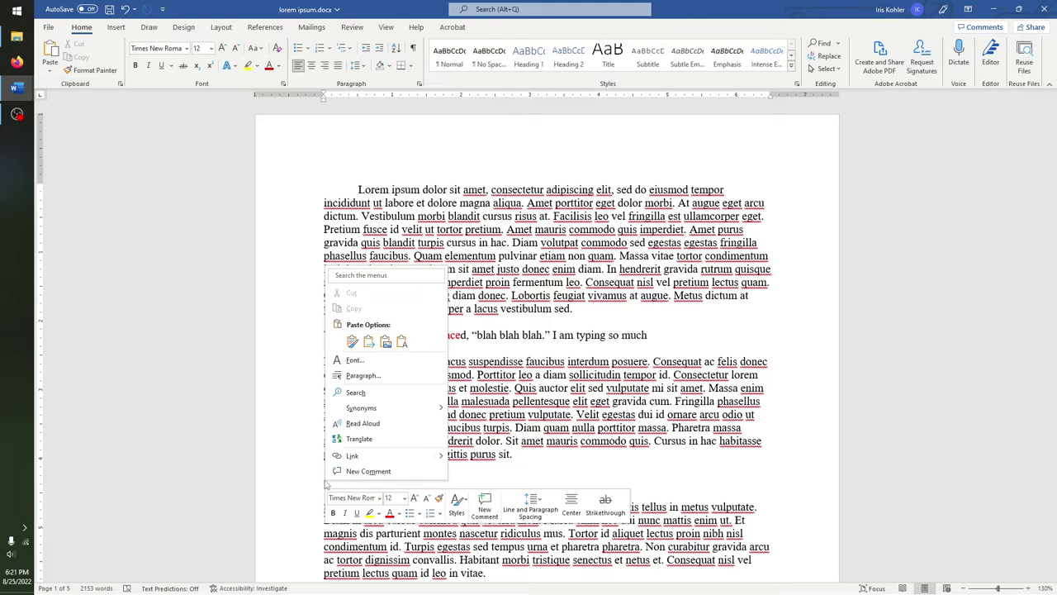
click(351, 342)
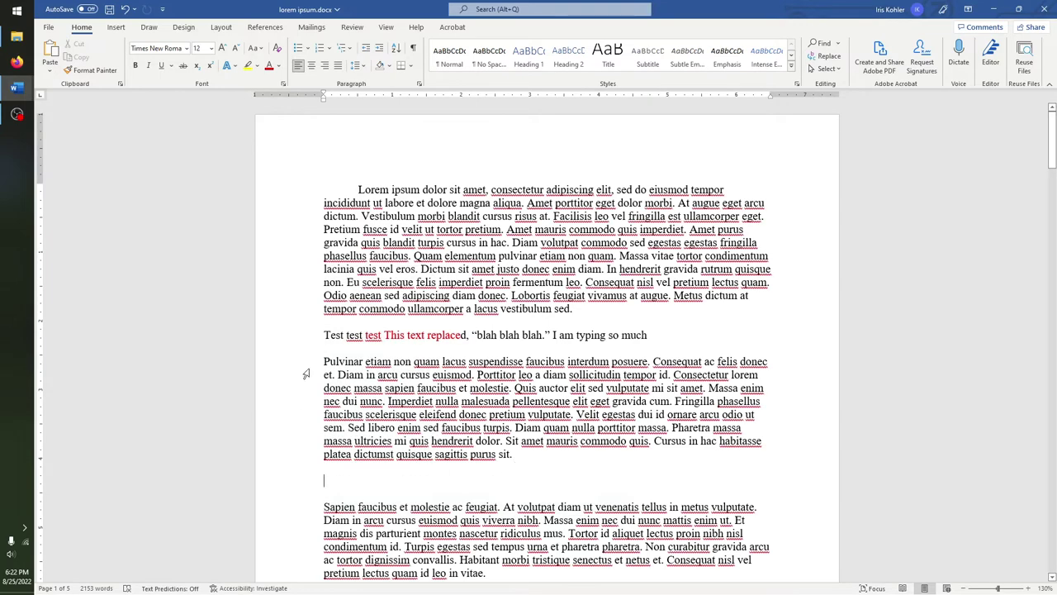
Italicize the Pulvinar and Sapien paragraphs
scroll(327, 361, down, 2)
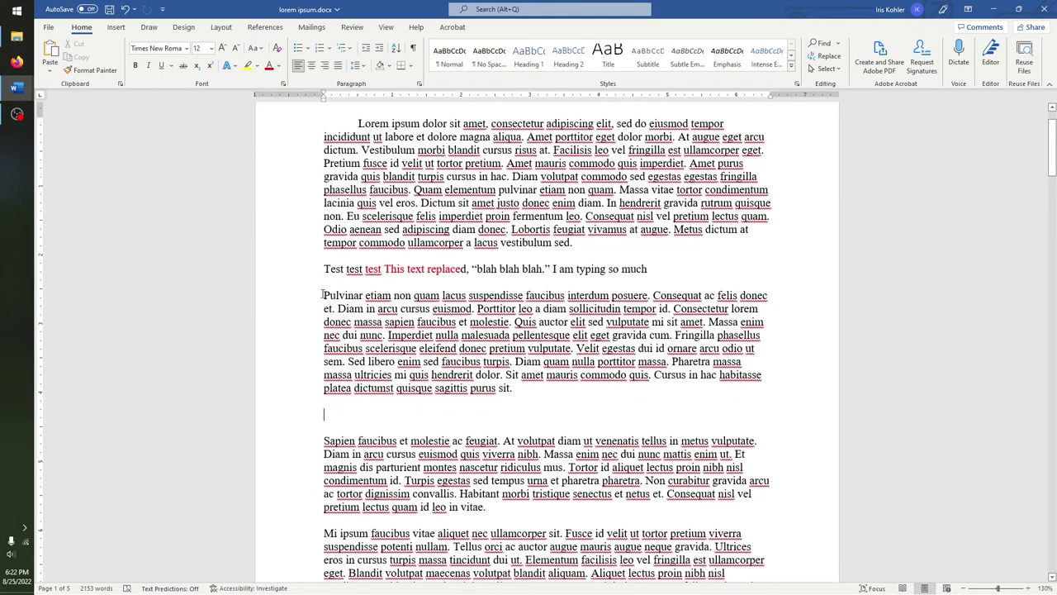
drag(324, 295, 491, 507)
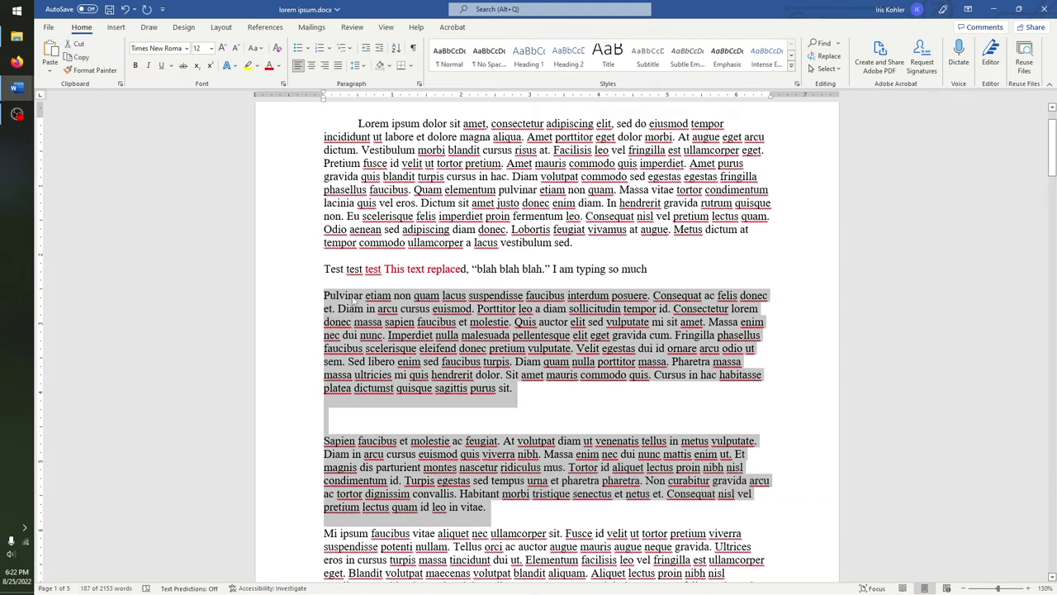
click(147, 65)
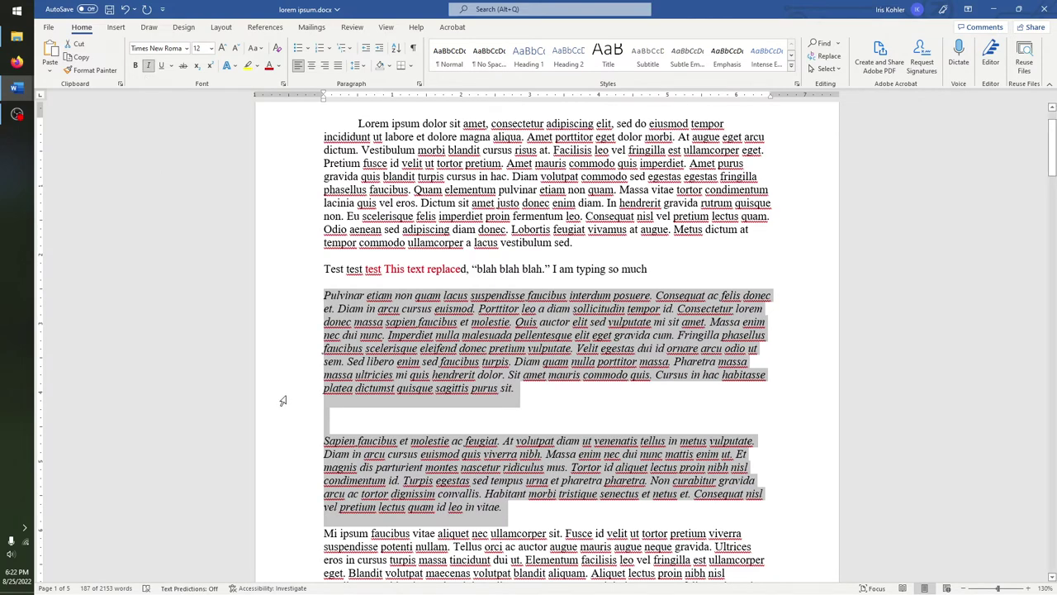
Paste the test sentence on the blank line between them, keeping its red source formatting
click(333, 416)
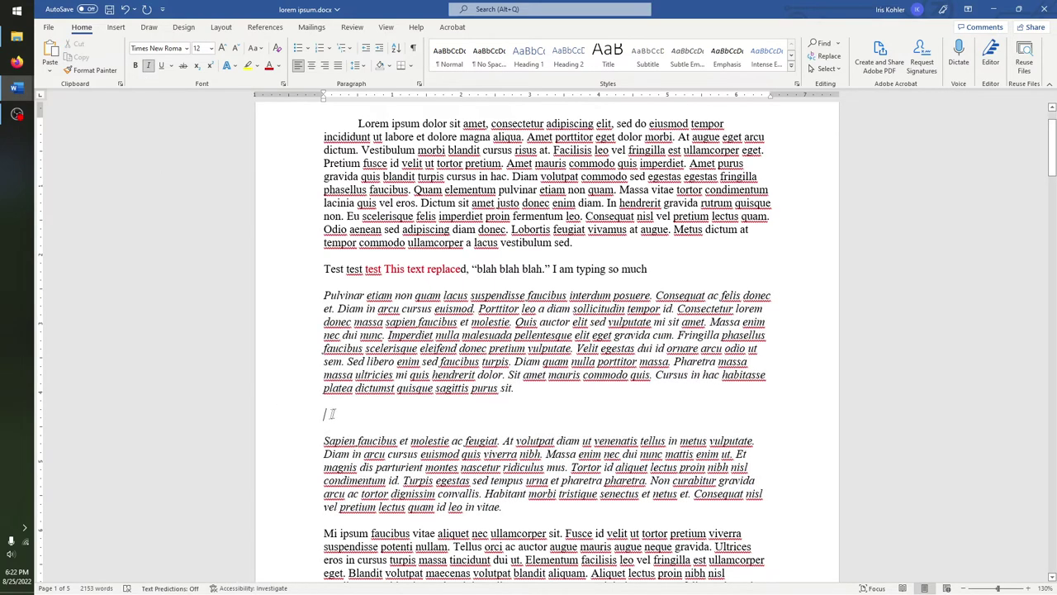
right_click(325, 415)
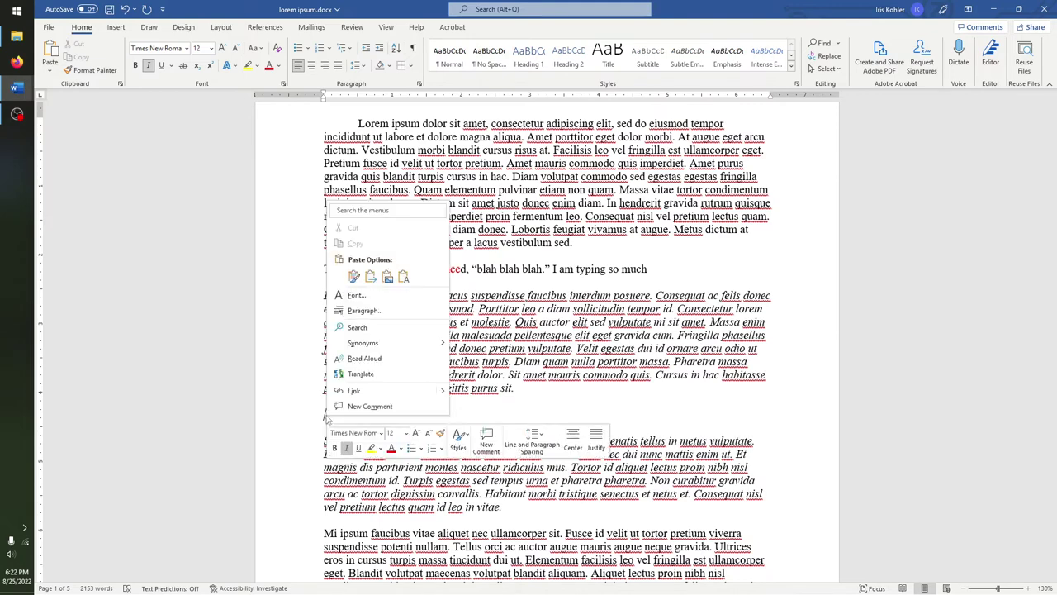
click(353, 278)
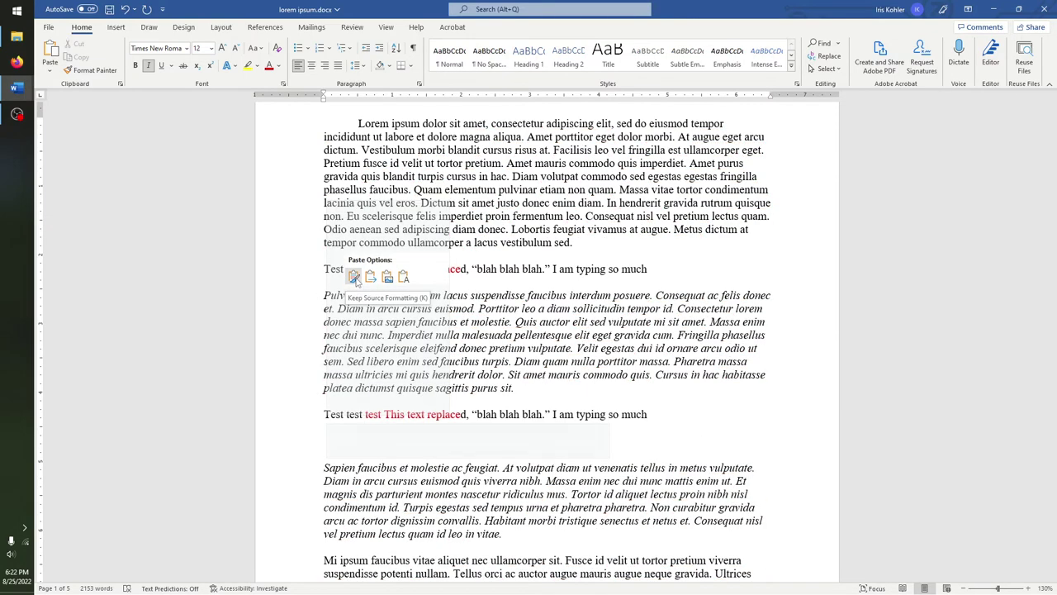
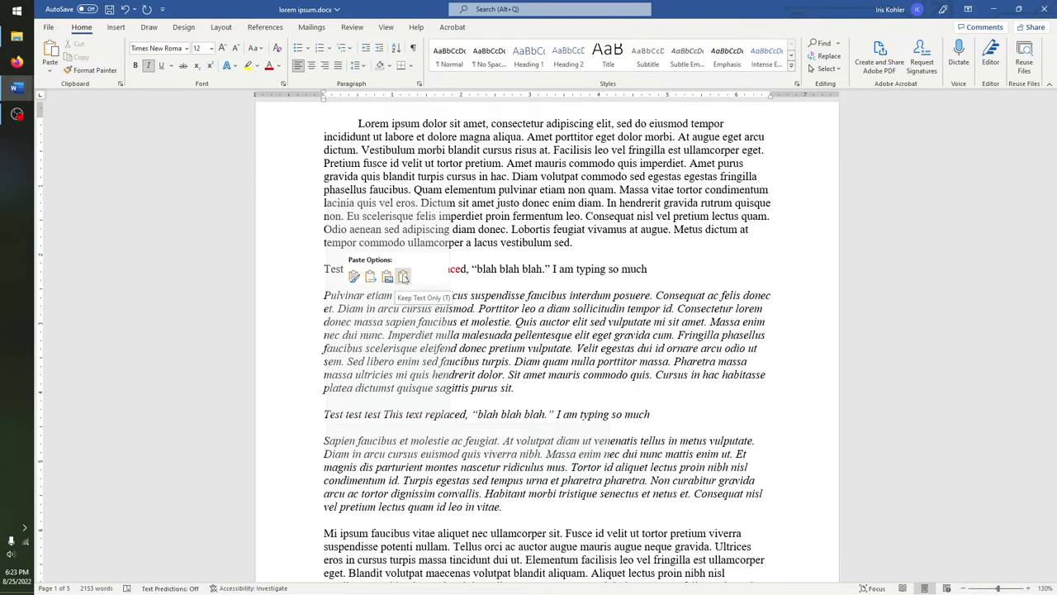
Keep the pasted block as text only through Paste Options
click(403, 276)
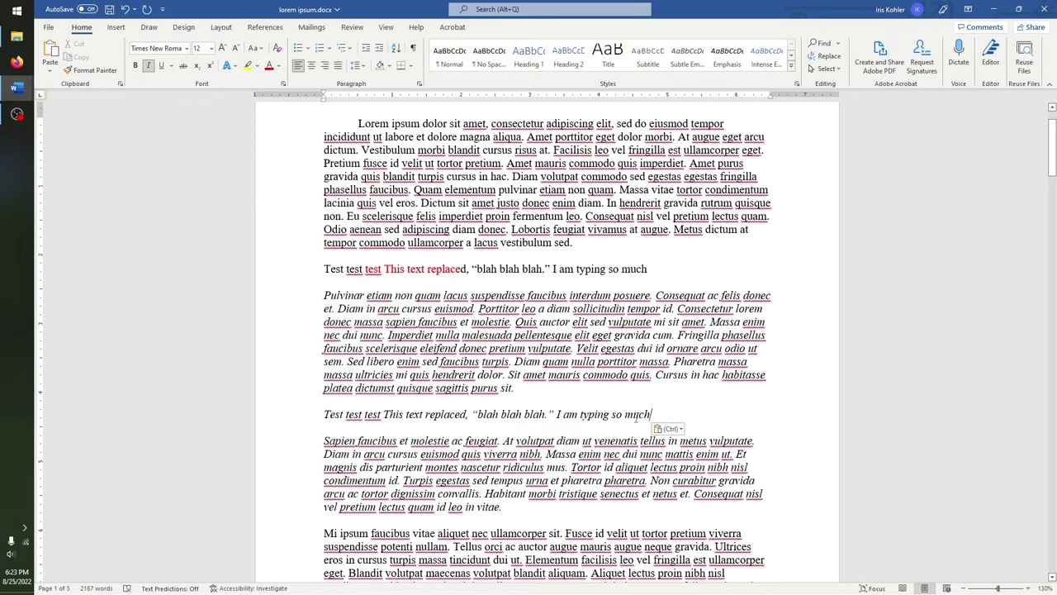
drag(501, 506, 486, 493)
click(517, 507)
Remove italics from the three paragraphs running from Pulvinar to 'in vitae.'
drag(516, 507, 327, 296)
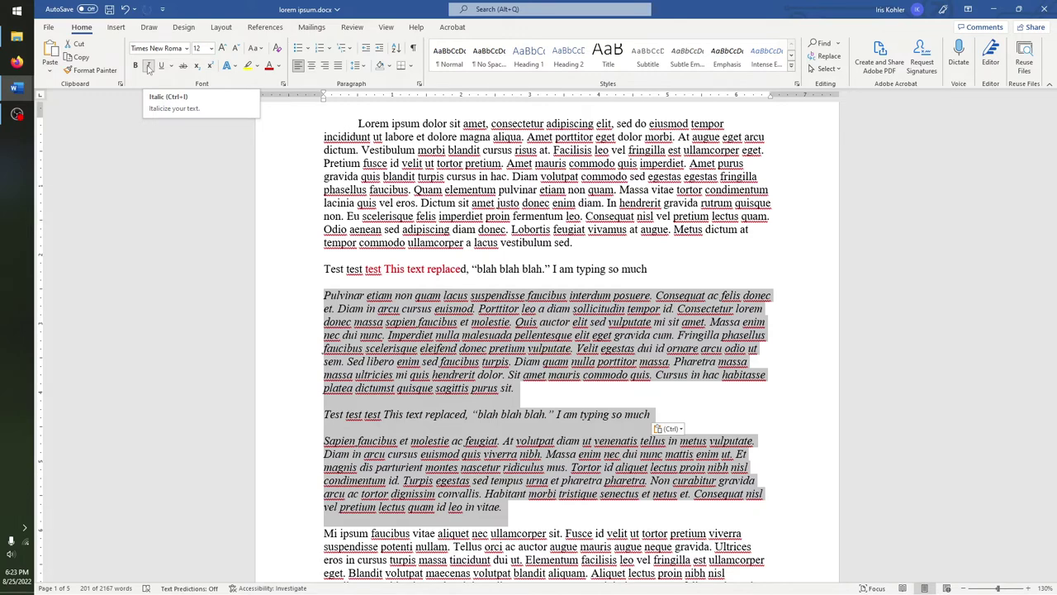
click(149, 67)
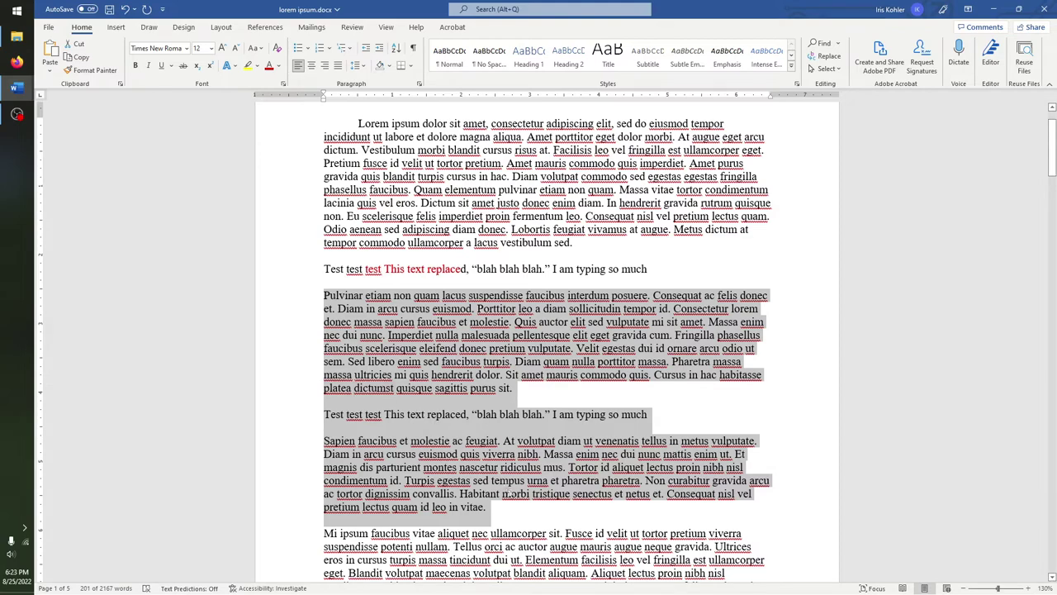
click(519, 521)
scroll(520, 516, down, 2)
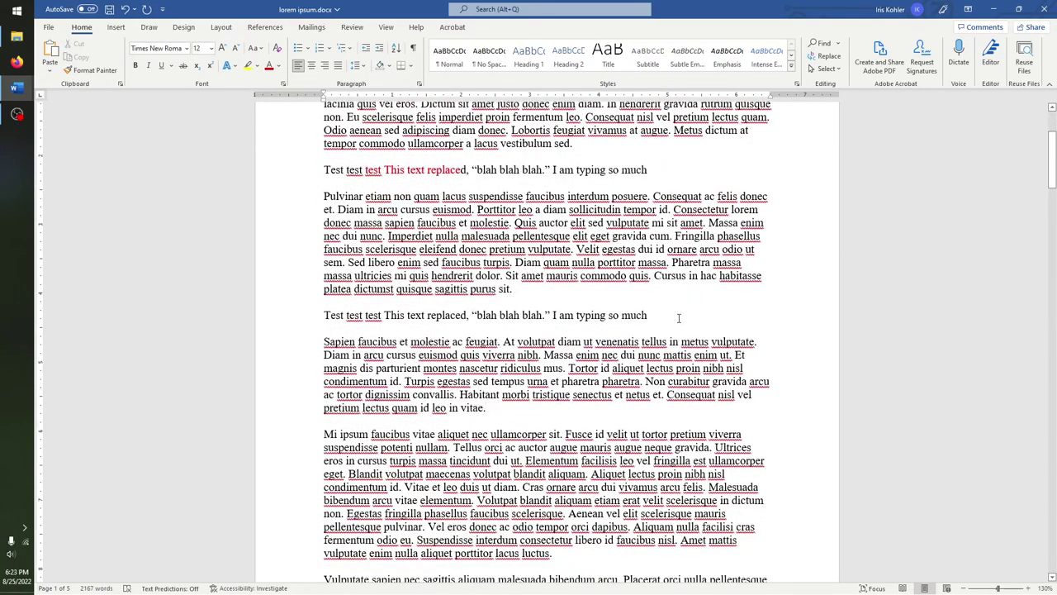
Insert a blank line after the paragraph ending 'in vitae.'
drag(648, 170, 322, 169)
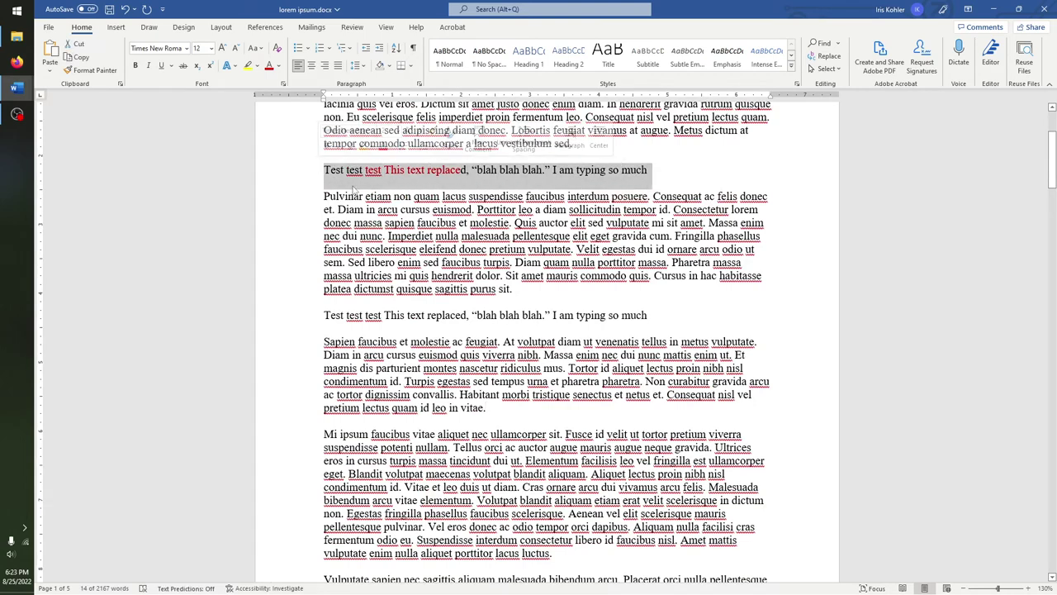
click(491, 409)
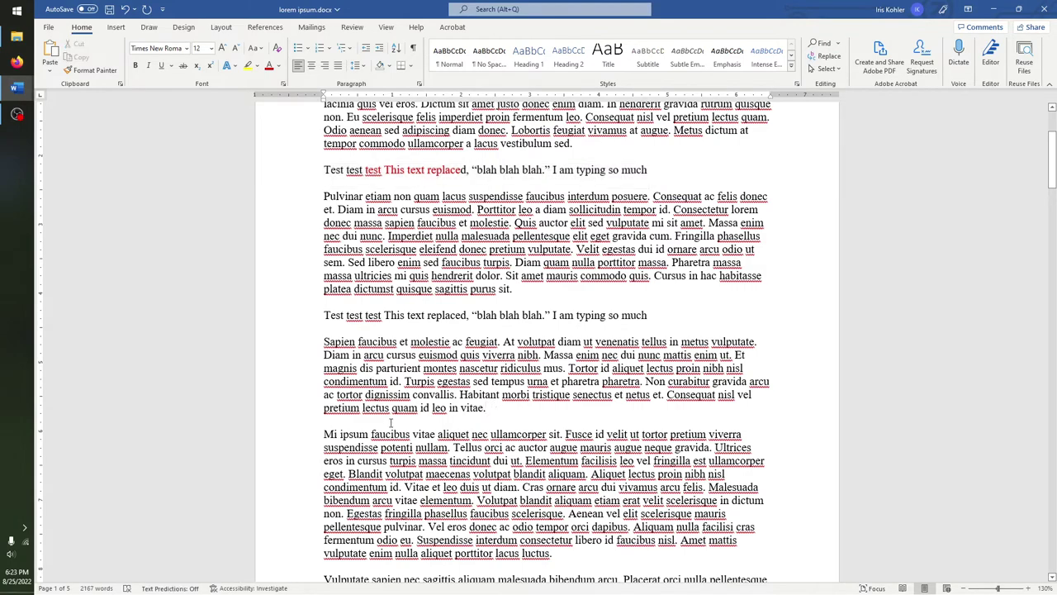
scroll(388, 369, up, 3)
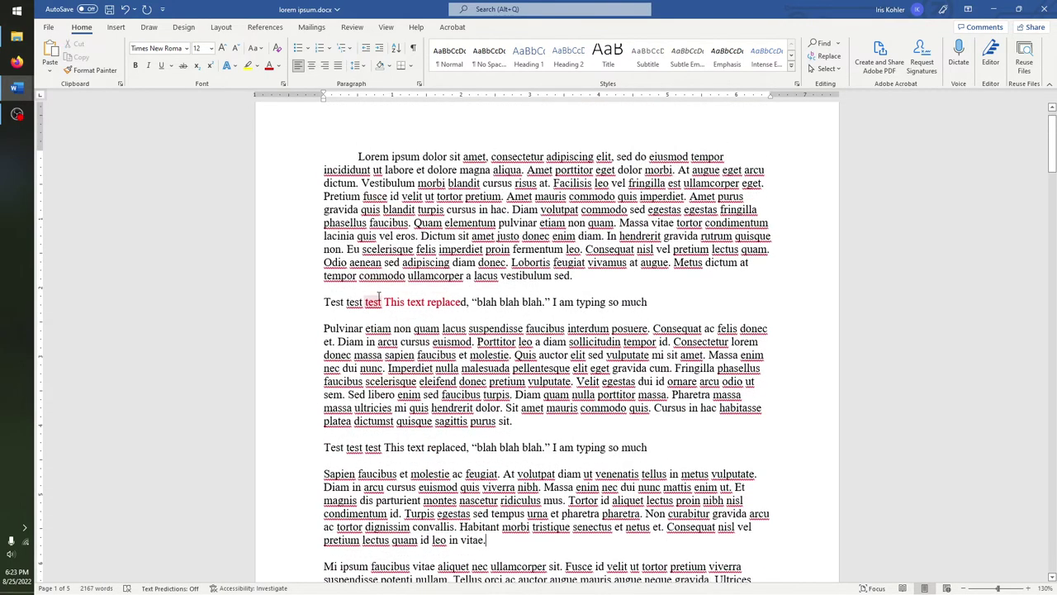
scroll(434, 407, down, 2)
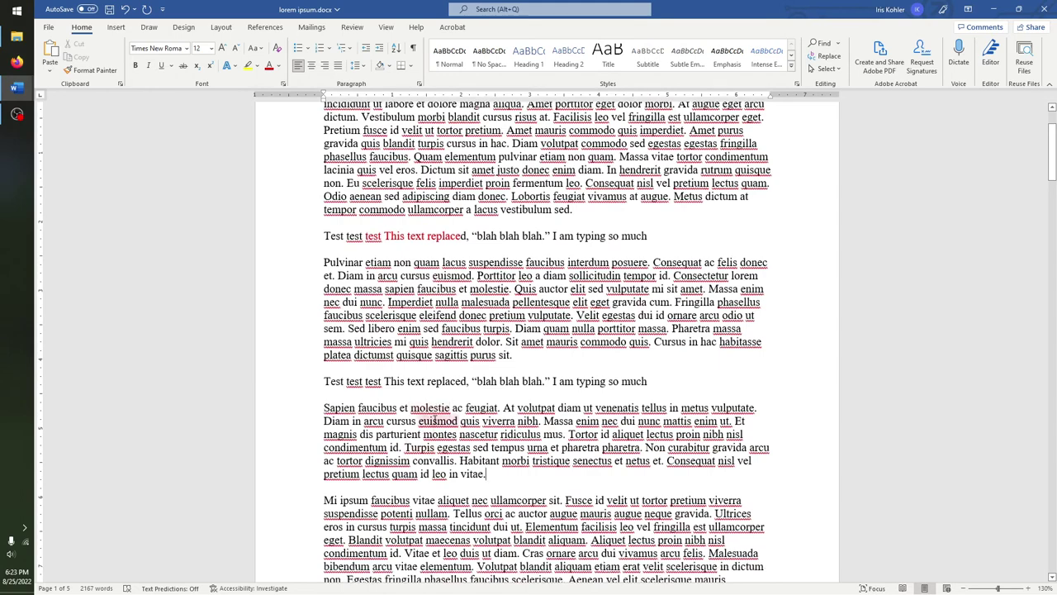
scroll(487, 506, down, 1)
click(499, 446)
key(Return)
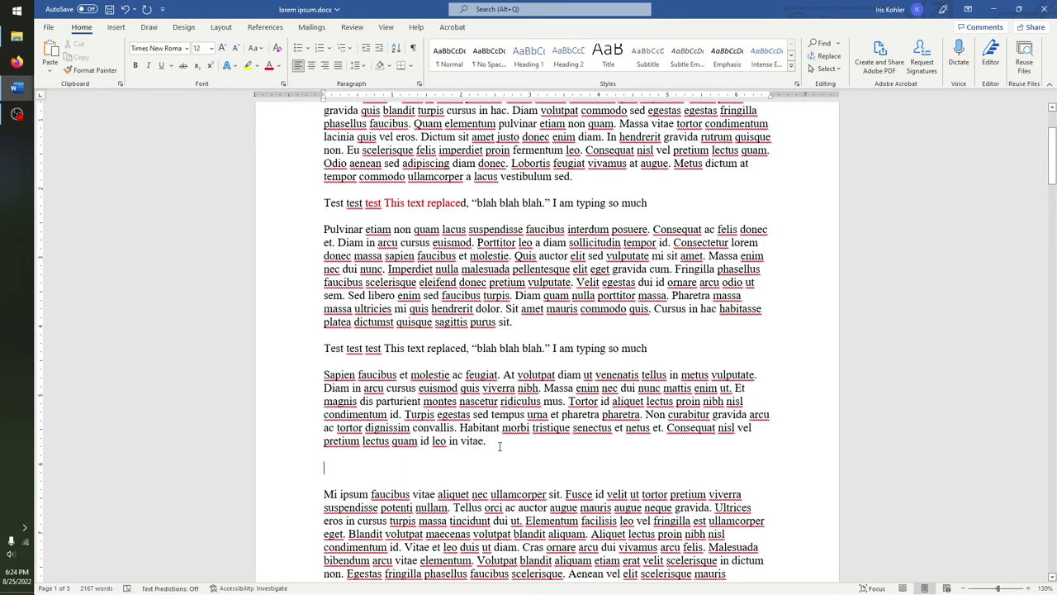
Cut the first 'Test test test' line with red text
drag(674, 204, 299, 217)
key(ctrl+c)
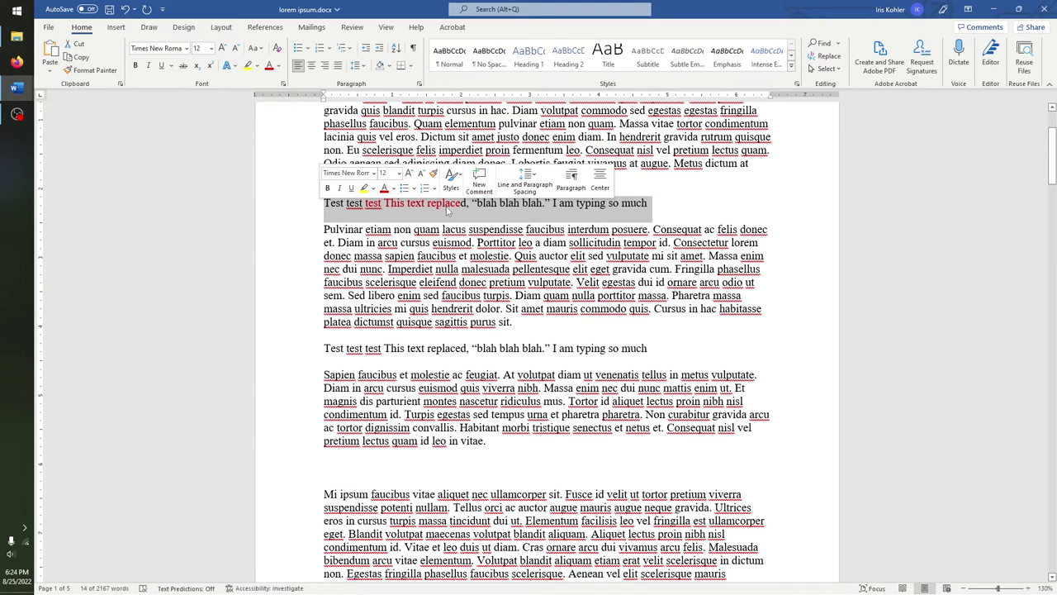
right_click(447, 210)
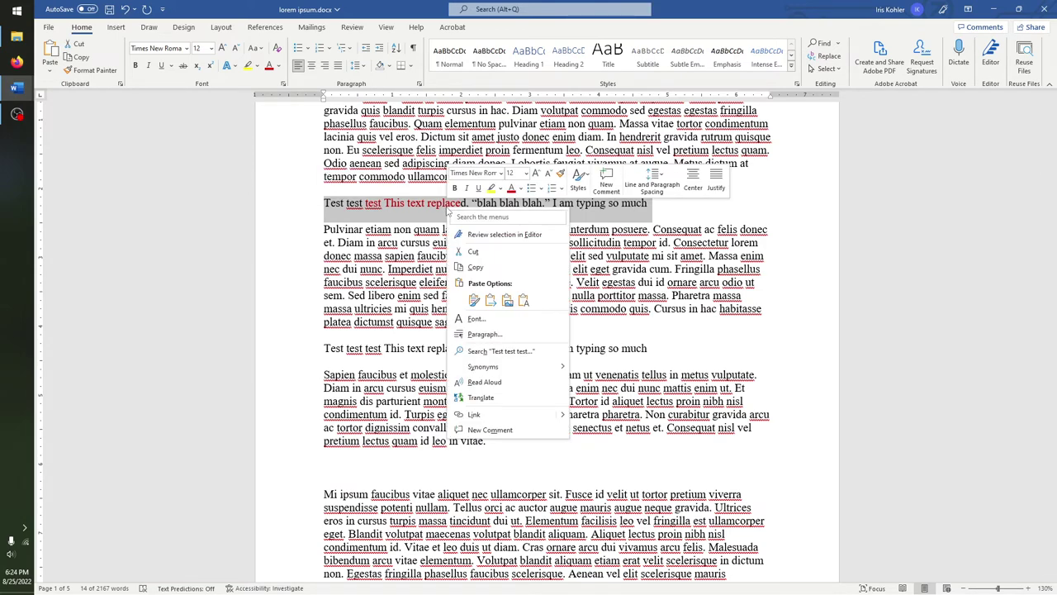
click(474, 251)
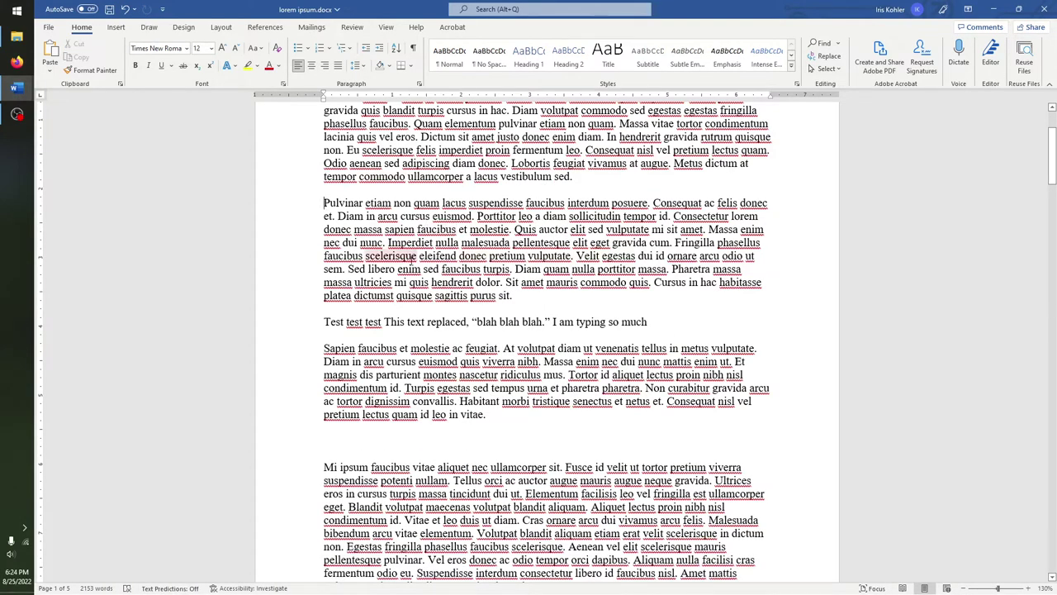
Paste the red-text 'Test test test' line above the Mi ipsum paragraph and remove the extra blank line
click(339, 445)
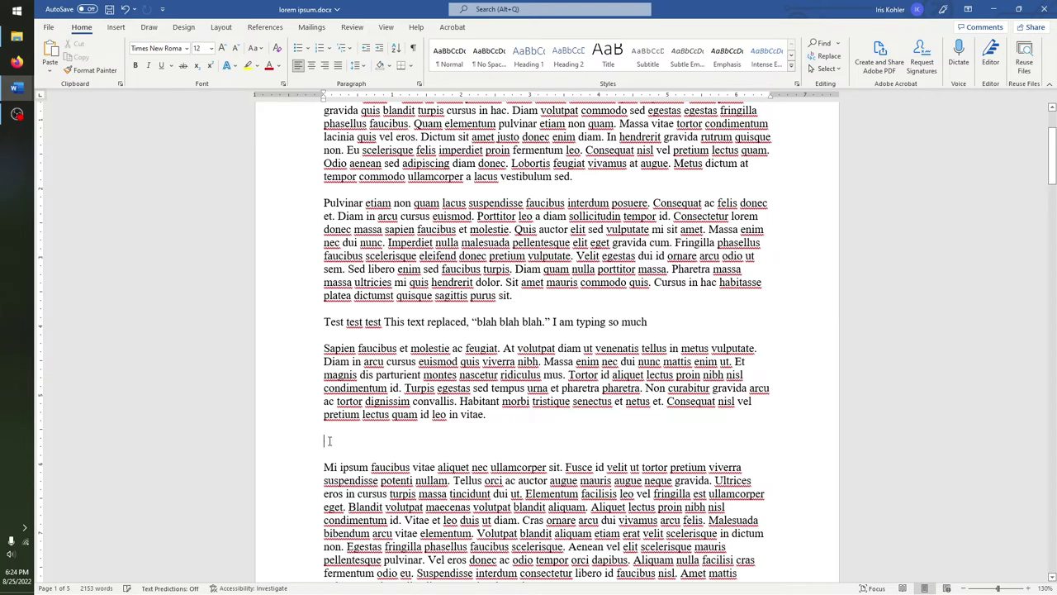
right_click(330, 445)
click(357, 303)
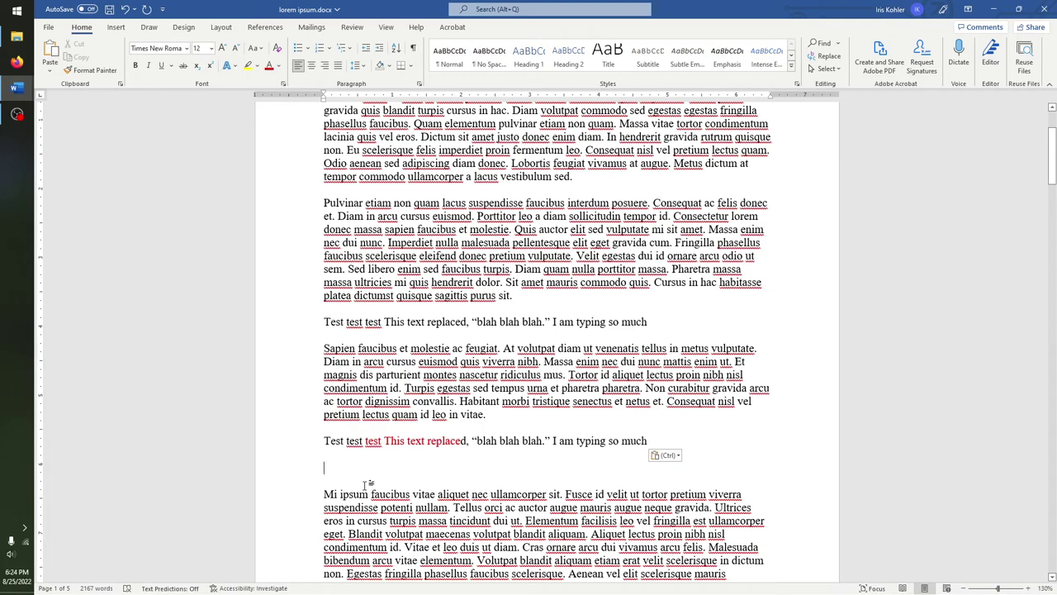
key(BackSpace)
key(BackSpace)
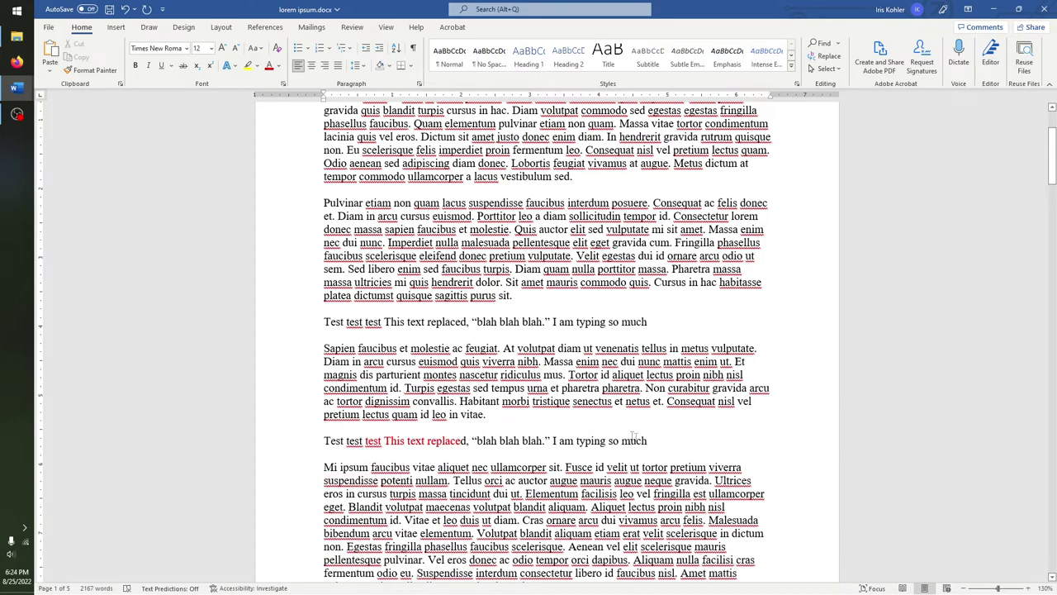
double_click(675, 464)
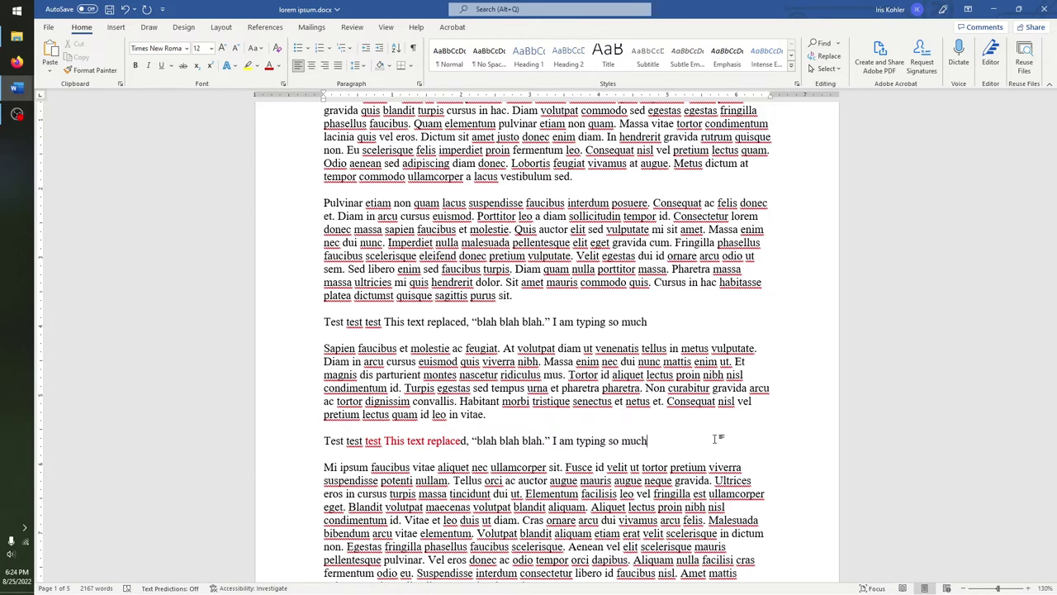
drag(674, 442, 314, 431)
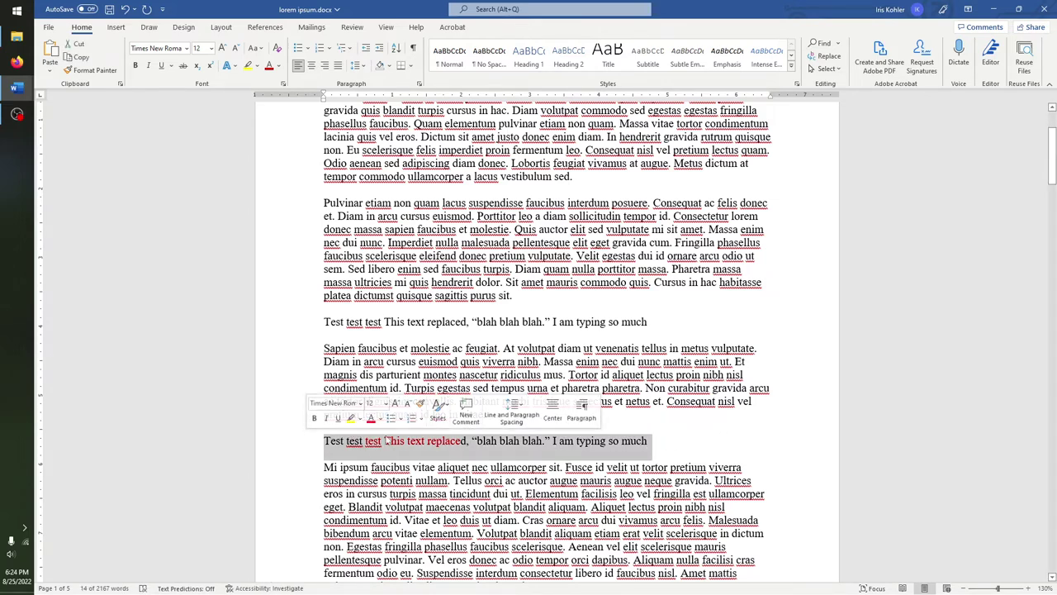
click(417, 361)
click(16, 114)
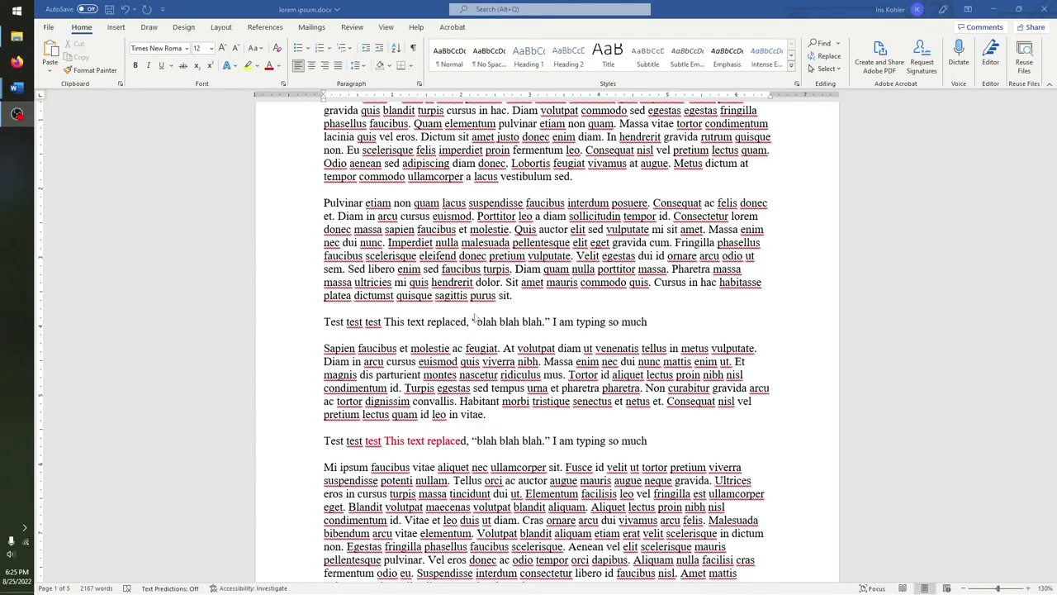
scroll(414, 268, up, 3)
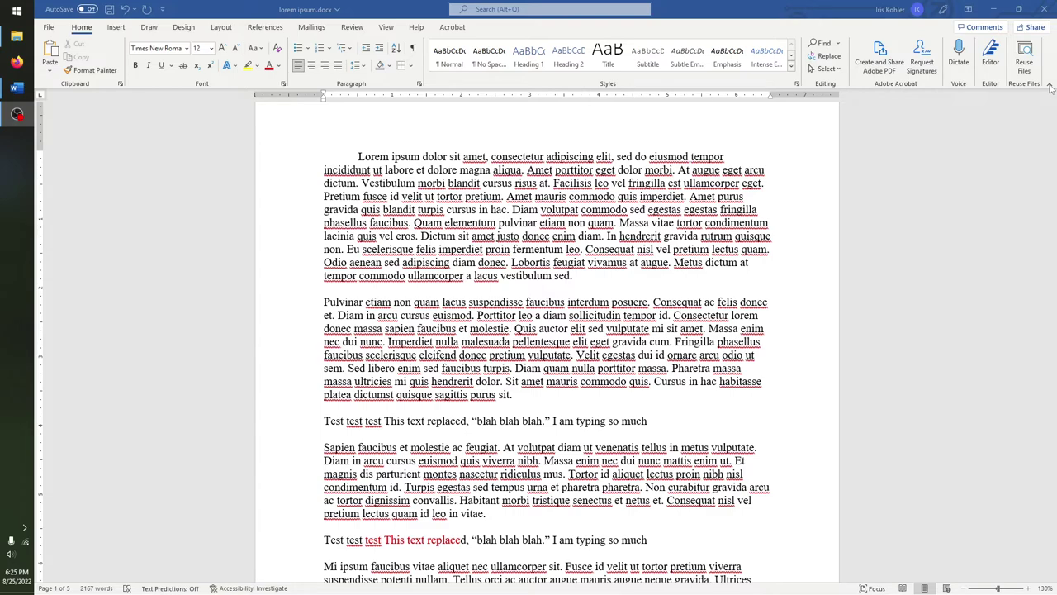
click(1050, 86)
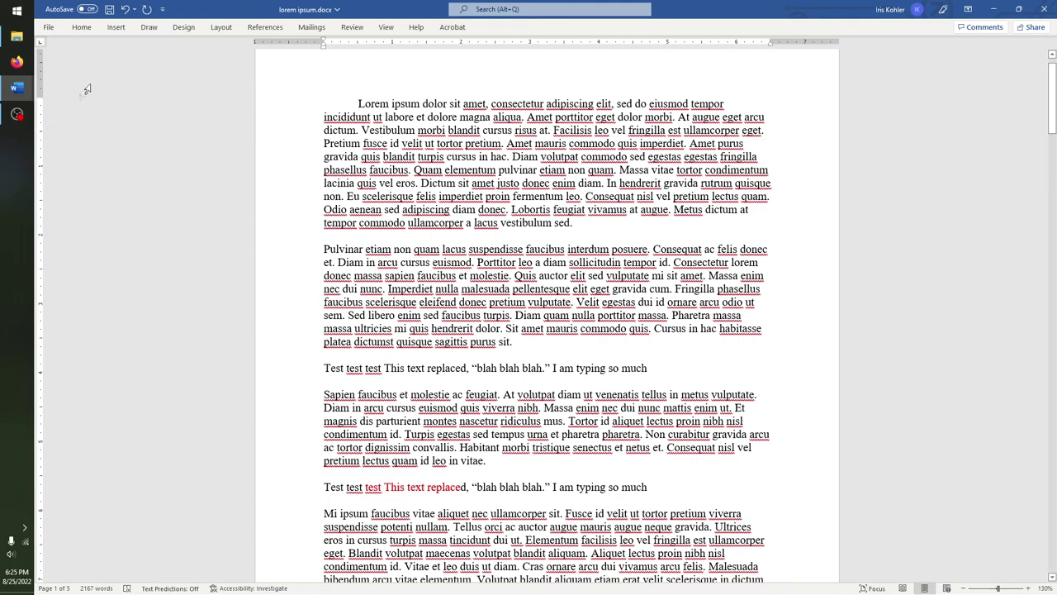
click(87, 28)
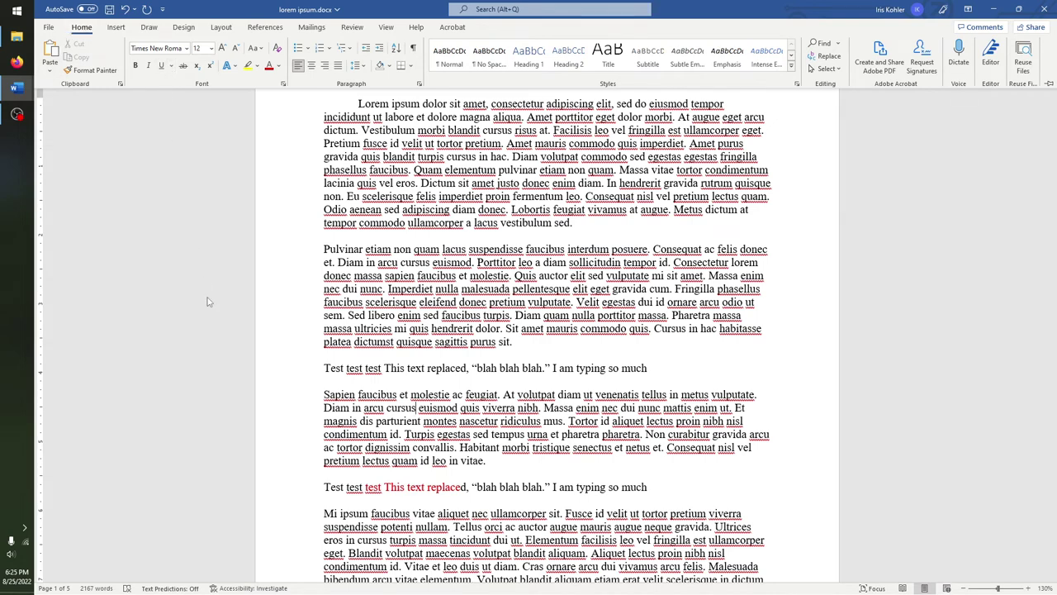
key(ctrl+F1)
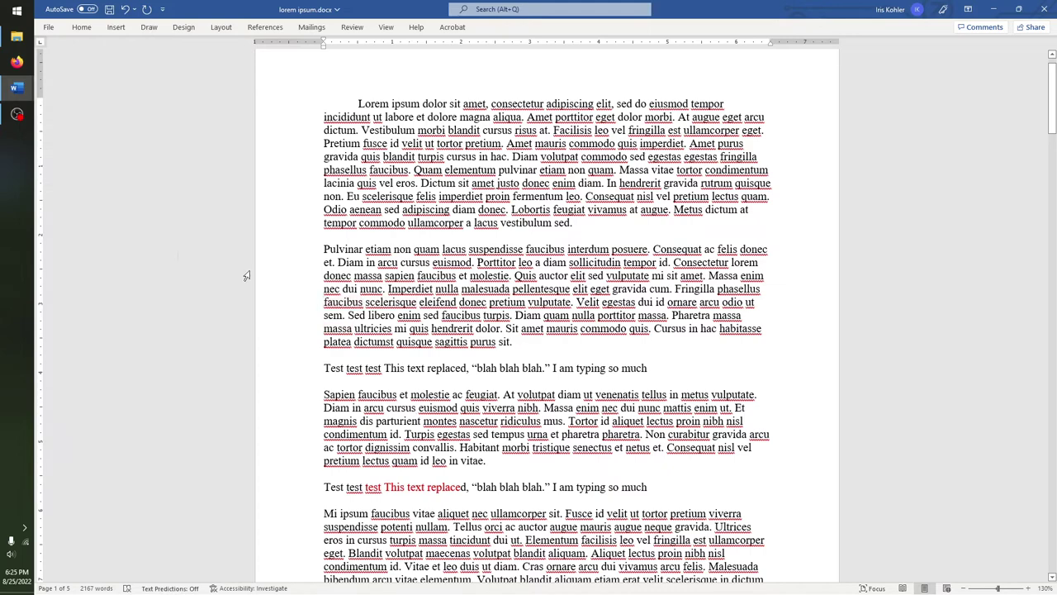
click(81, 26)
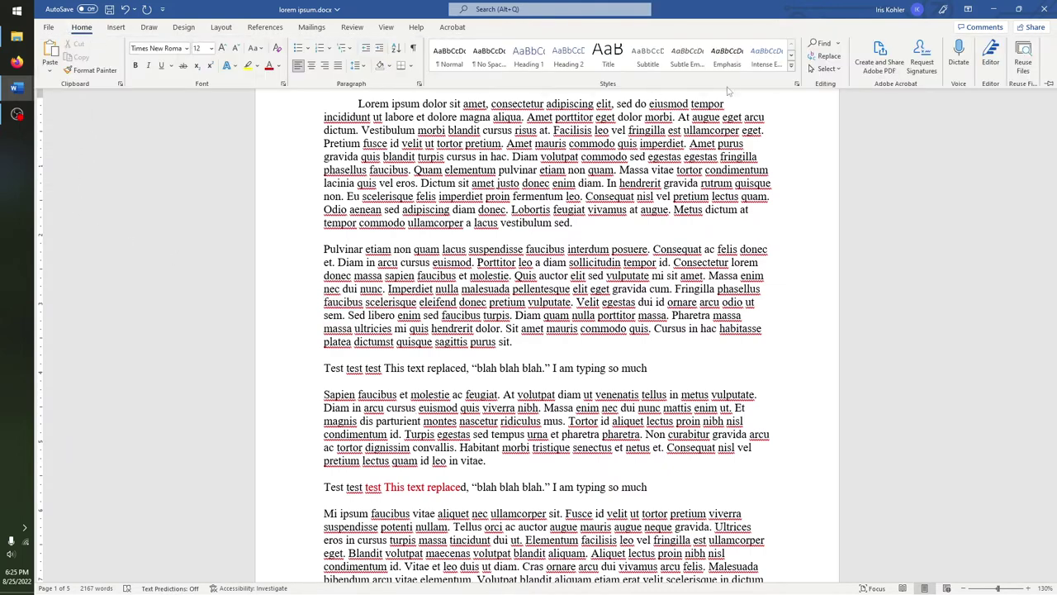
click(1048, 86)
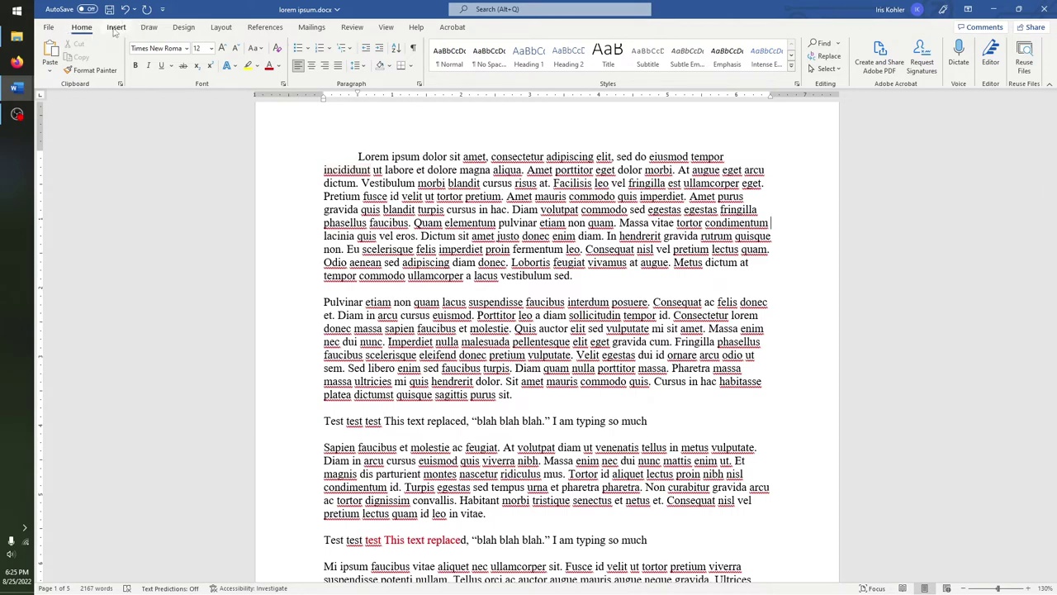
click(149, 28)
click(180, 28)
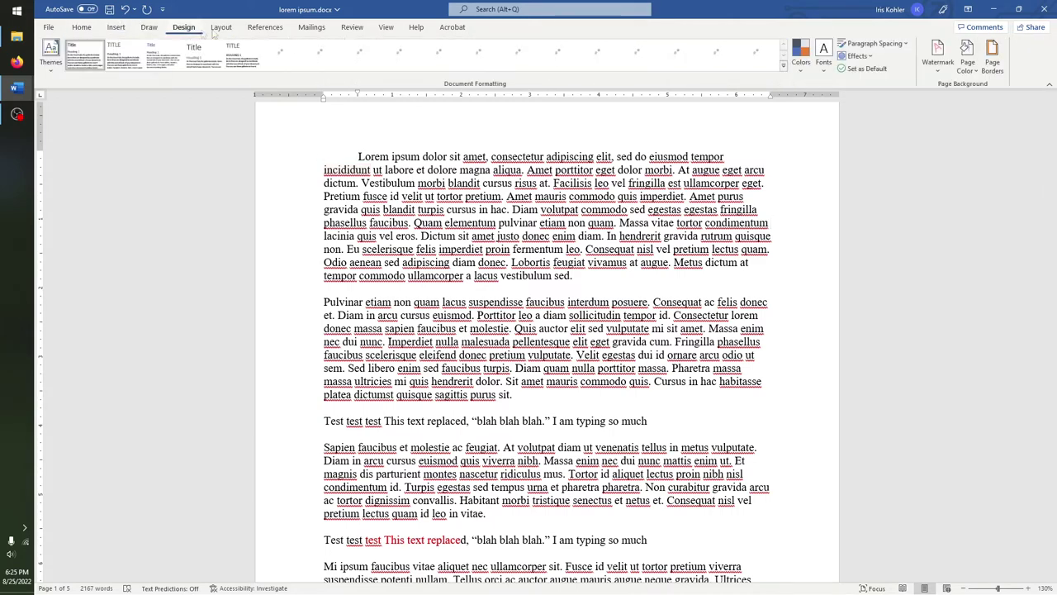
click(221, 28)
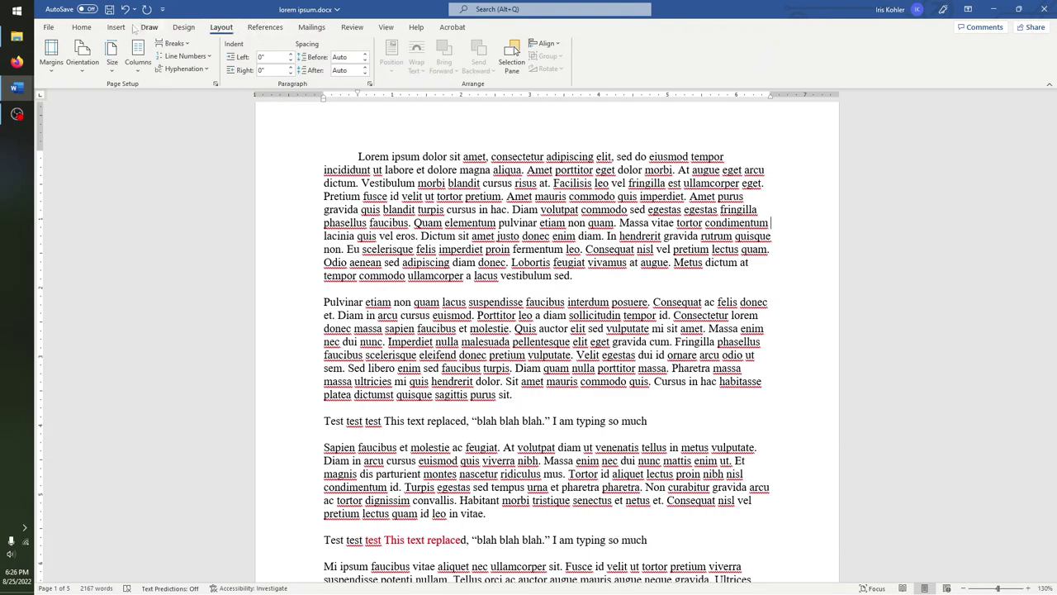
click(82, 27)
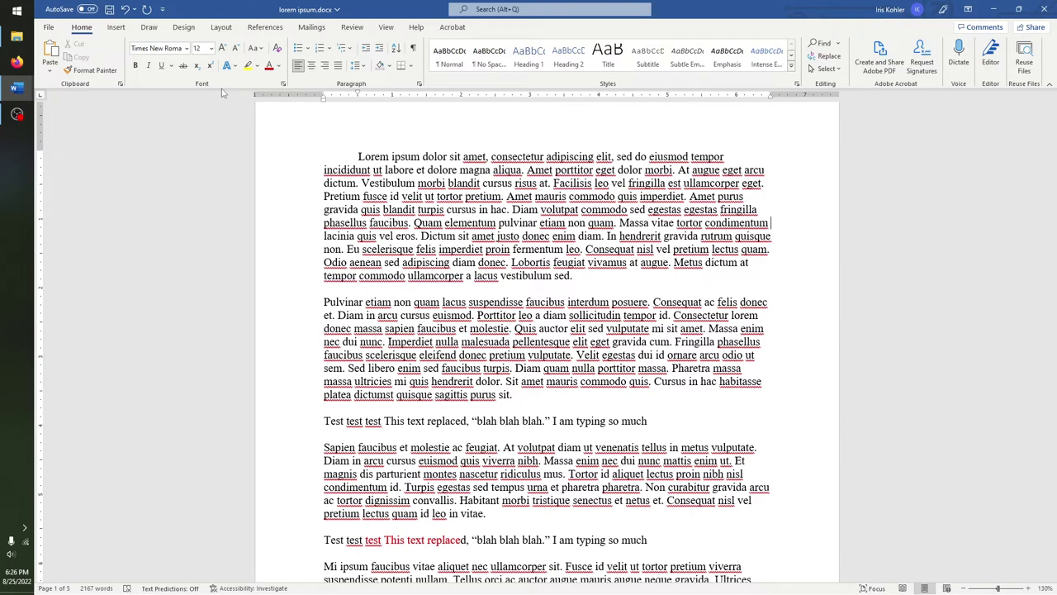
drag(648, 420, 320, 430)
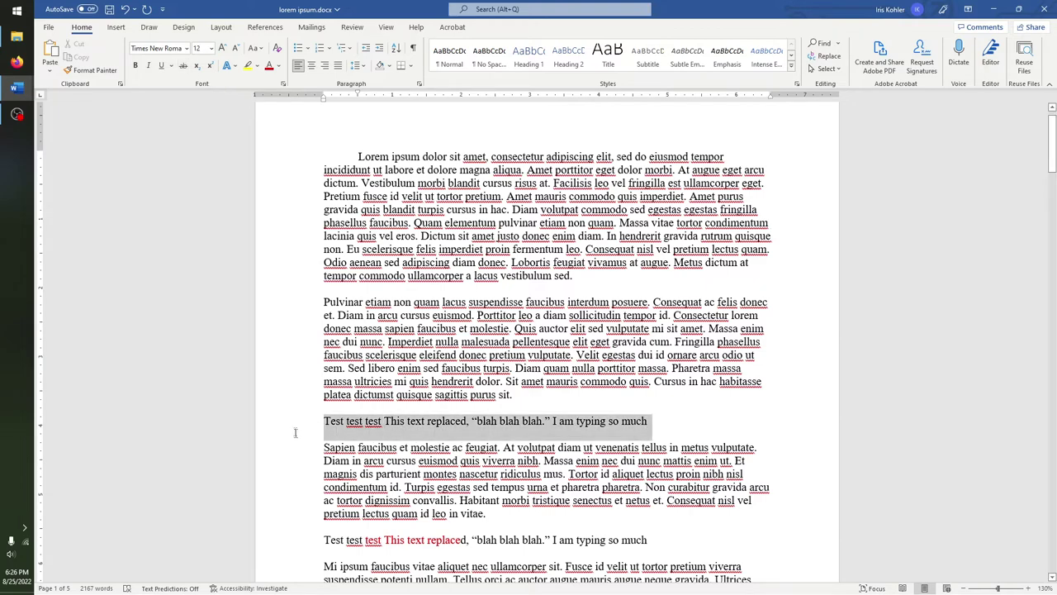
click(186, 49)
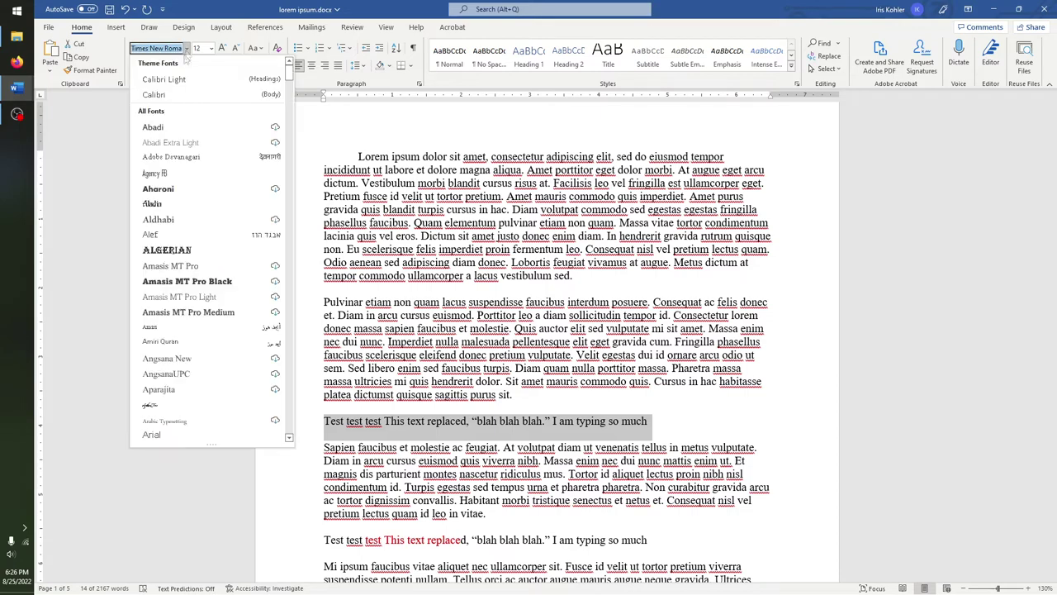
click(181, 193)
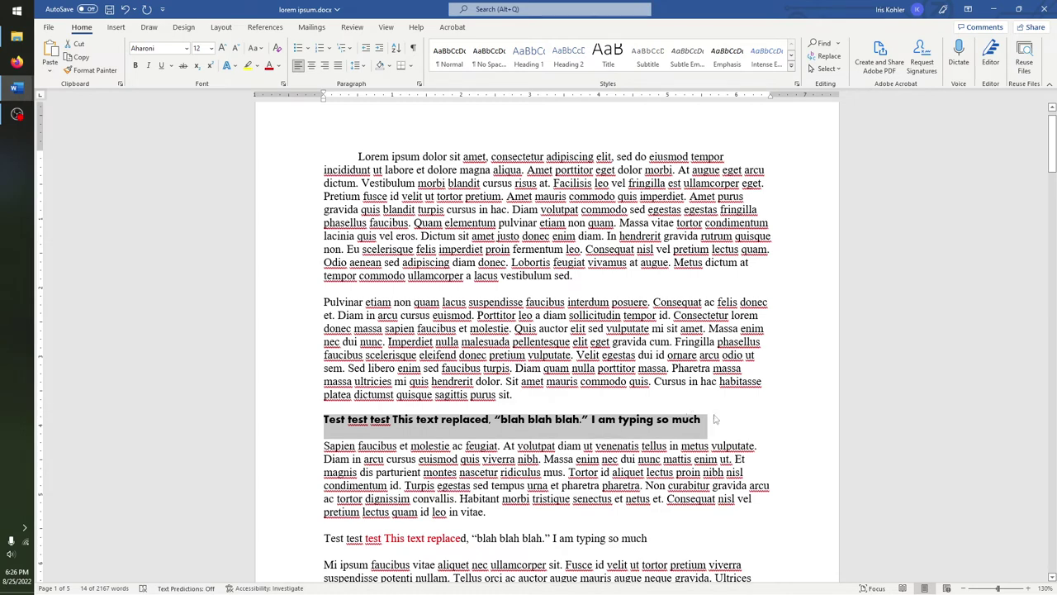
click(715, 418)
key(ctrl+z)
click(709, 412)
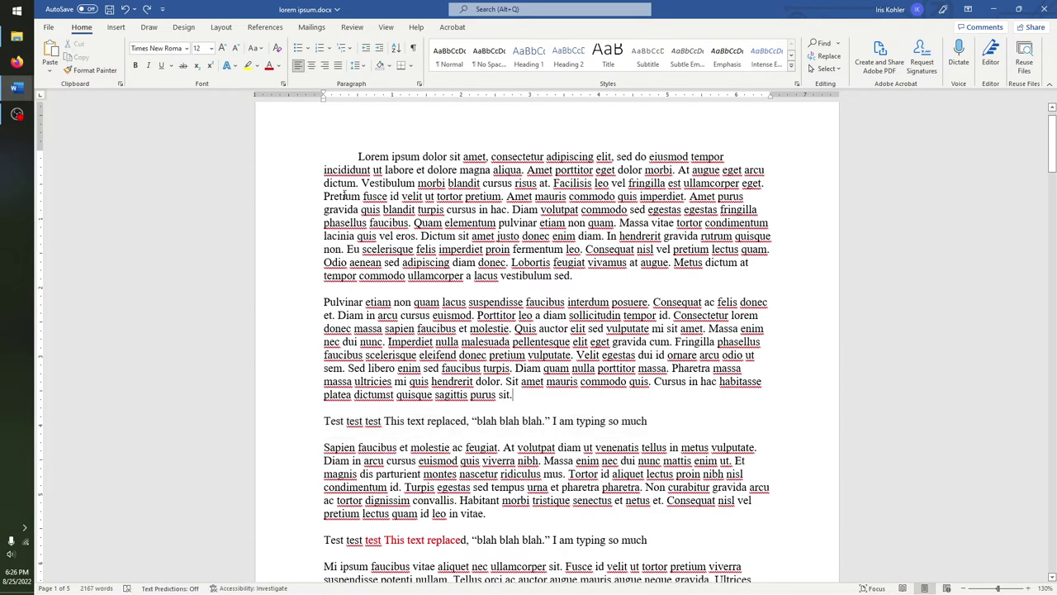
drag(649, 422, 324, 421)
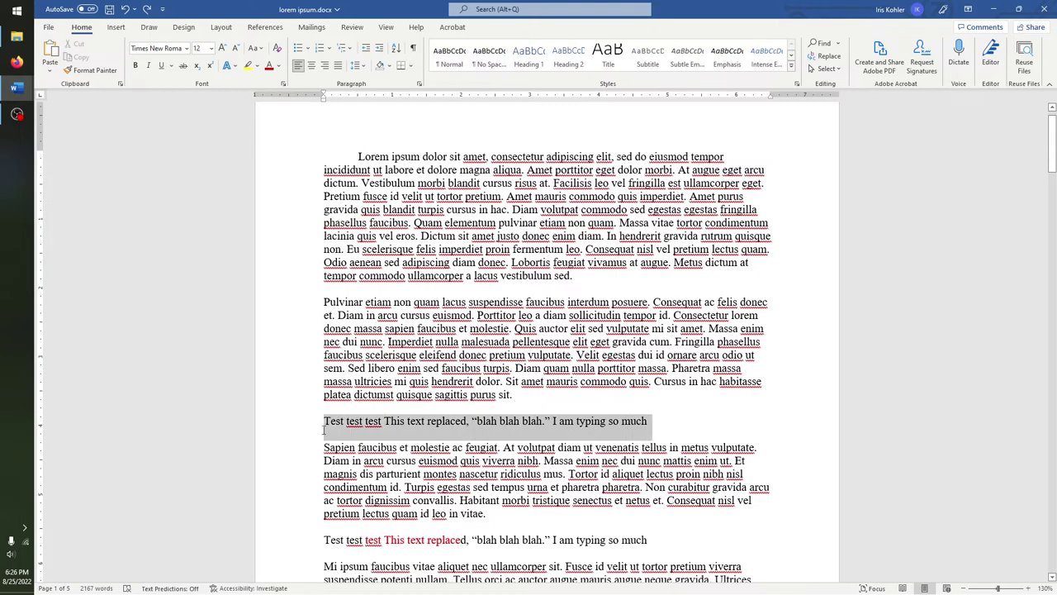
click(135, 67)
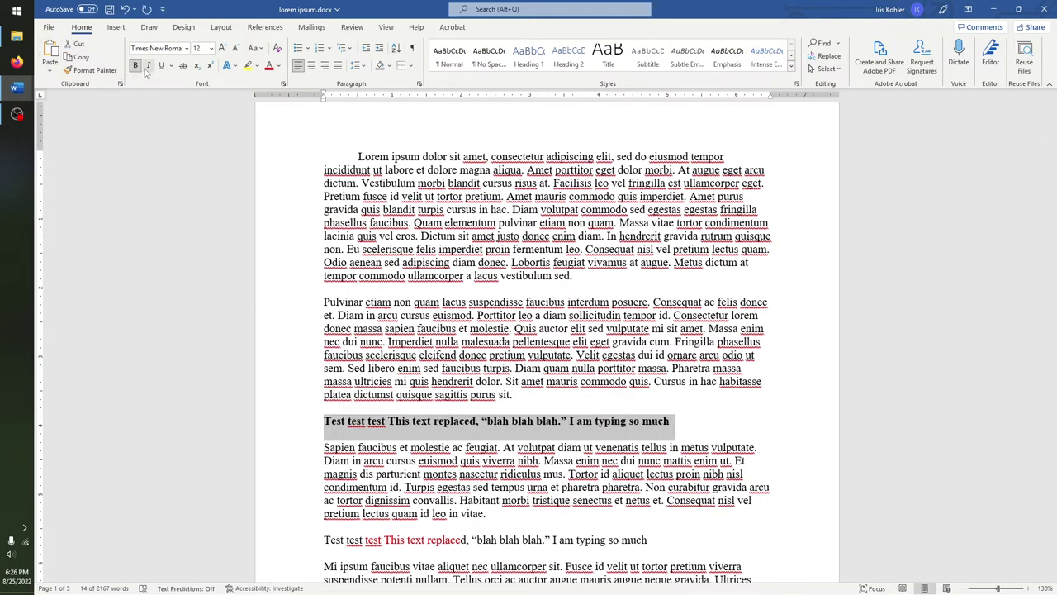
click(146, 69)
click(161, 66)
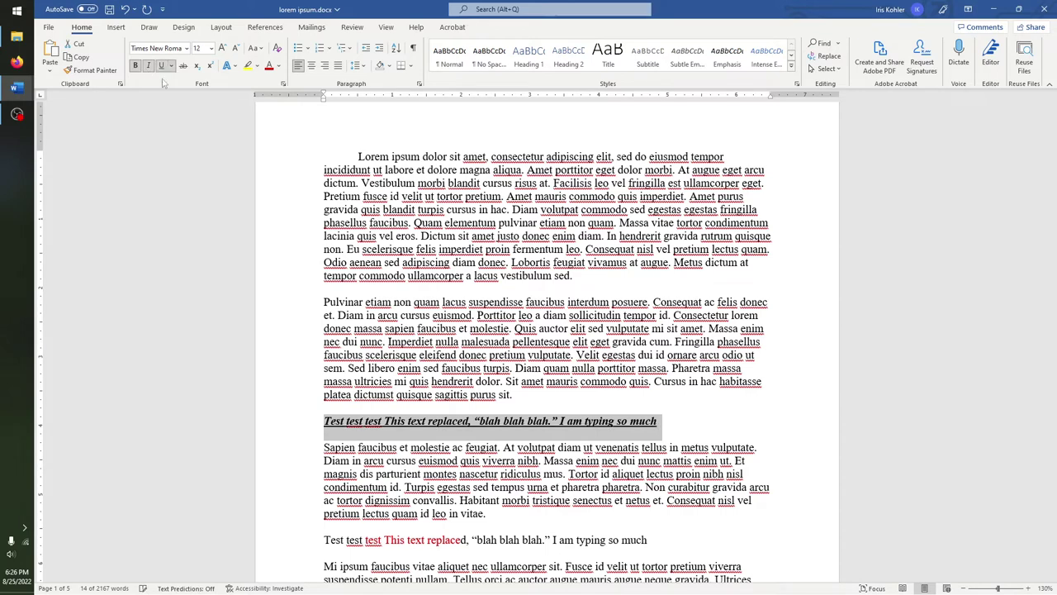
click(135, 67)
click(148, 67)
click(162, 67)
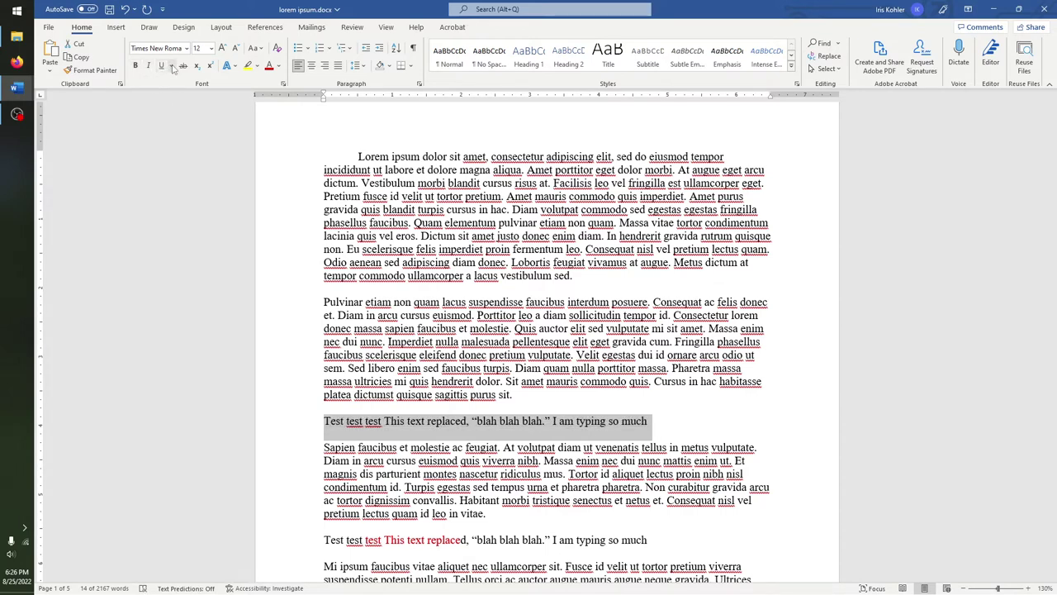
click(172, 66)
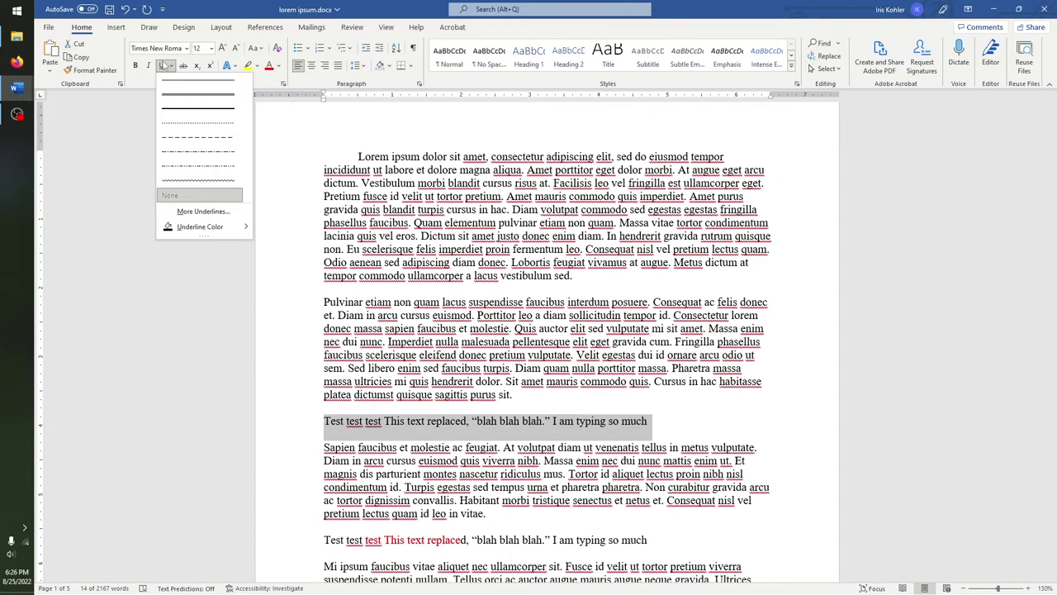
click(170, 66)
click(166, 66)
click(183, 66)
click(183, 66)
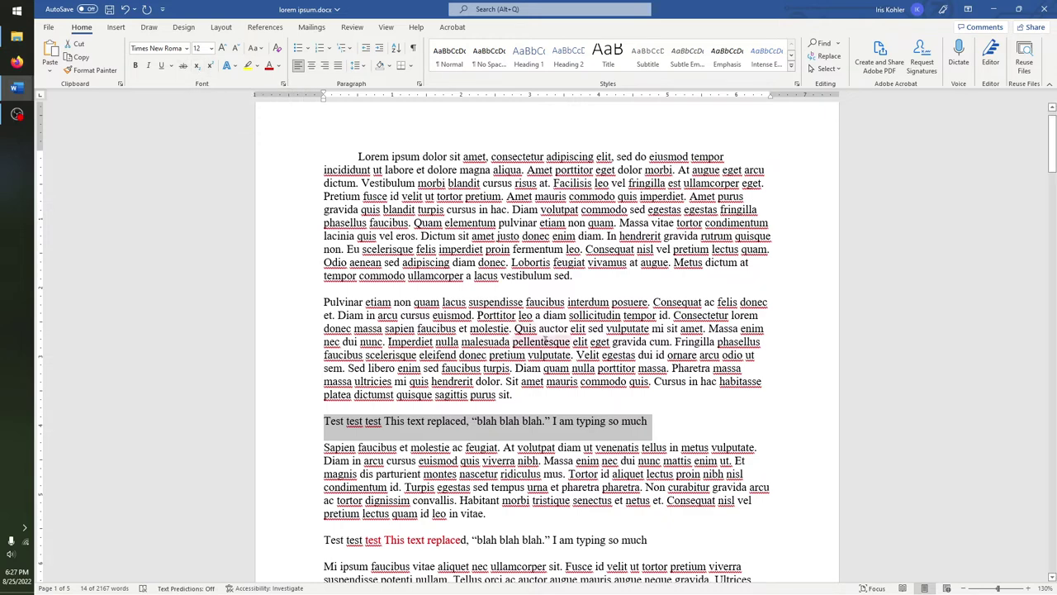
click(652, 425)
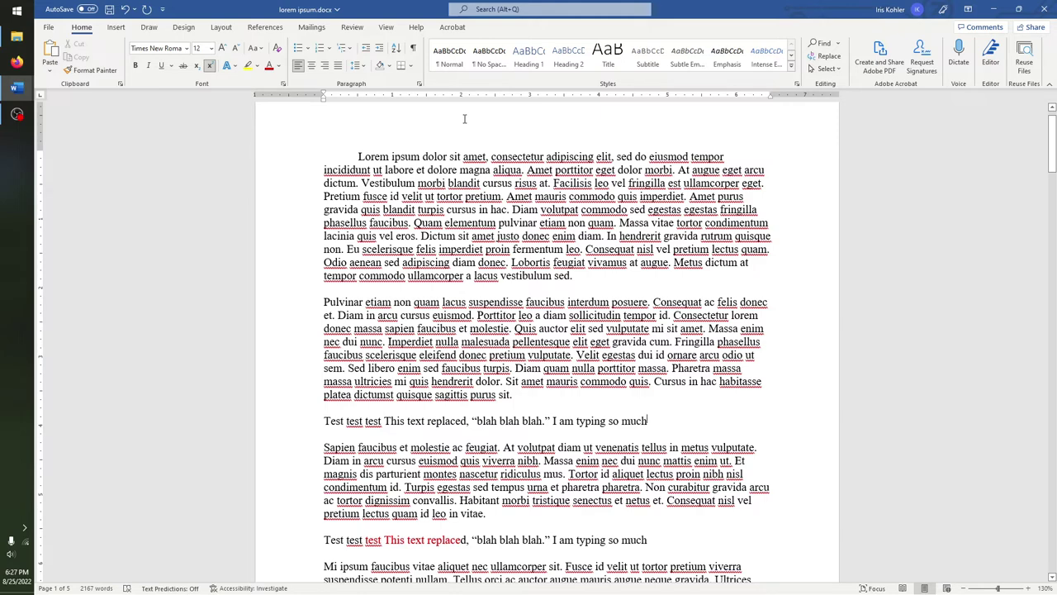
text(test test test)
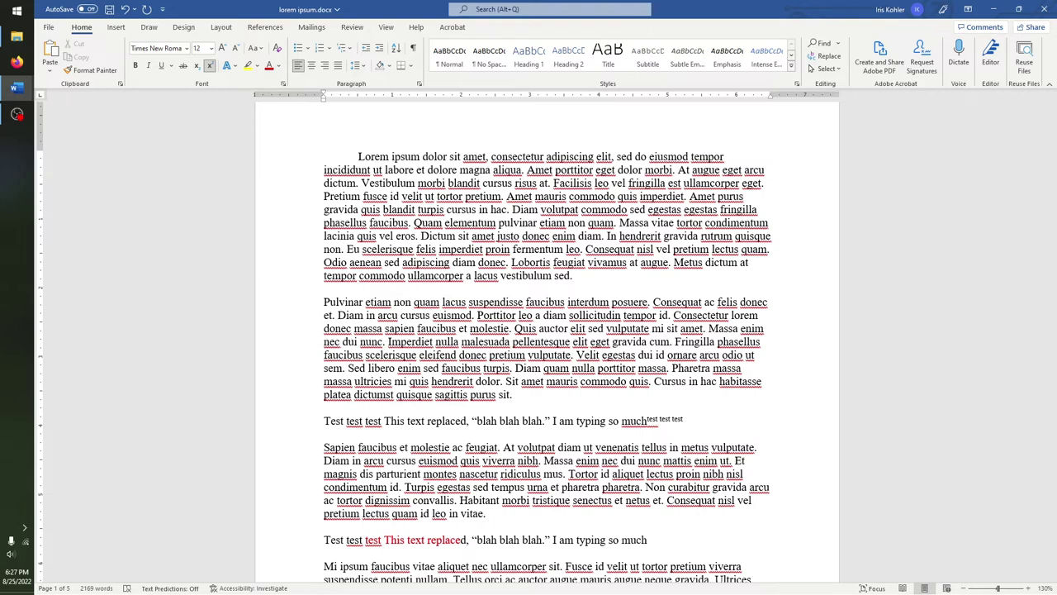
key(BackSpace)
key(BackSpace)
key(BackSpace)
key(BackSpace)
key(BackSpace)
key(BackSpace)
key(BackSpace)
key(BackSpace)
key(BackSpace)
key(BackSpace)
key(BackSpace)
key(BackSpace)
click(196, 65)
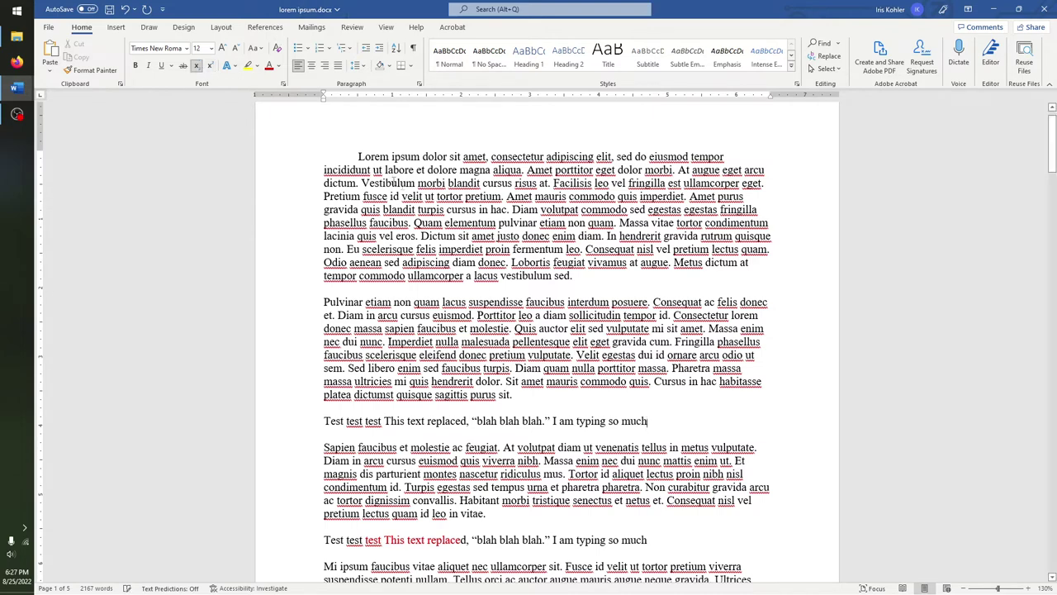
text(test test test)
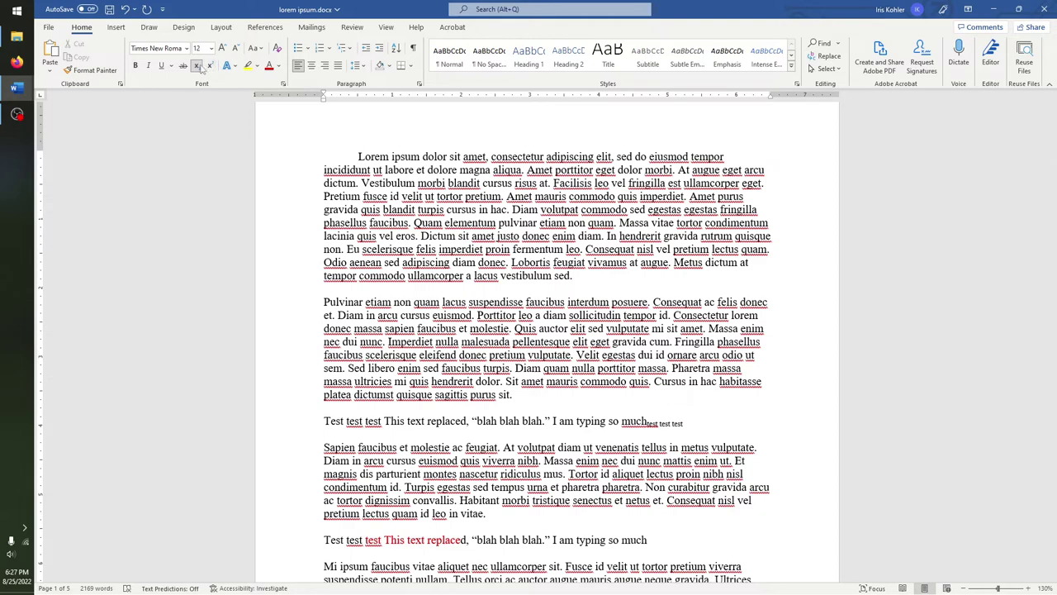
key(BackSpace)
key(BackSpace)
key(BackSpace)
key(BackSpace)
key(BackSpace)
key(BackSpace)
key(BackSpace)
key(BackSpace)
key(BackSpace)
key(BackSpace)
key(BackSpace)
key(BackSpace)
key(BackSpace)
key(BackSpace)
click(211, 68)
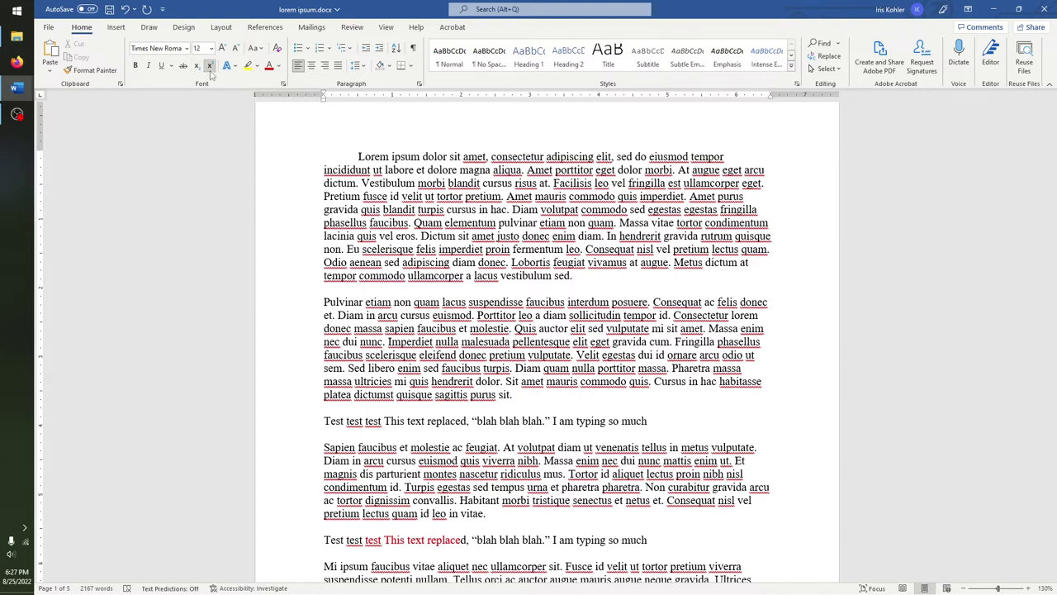
click(209, 71)
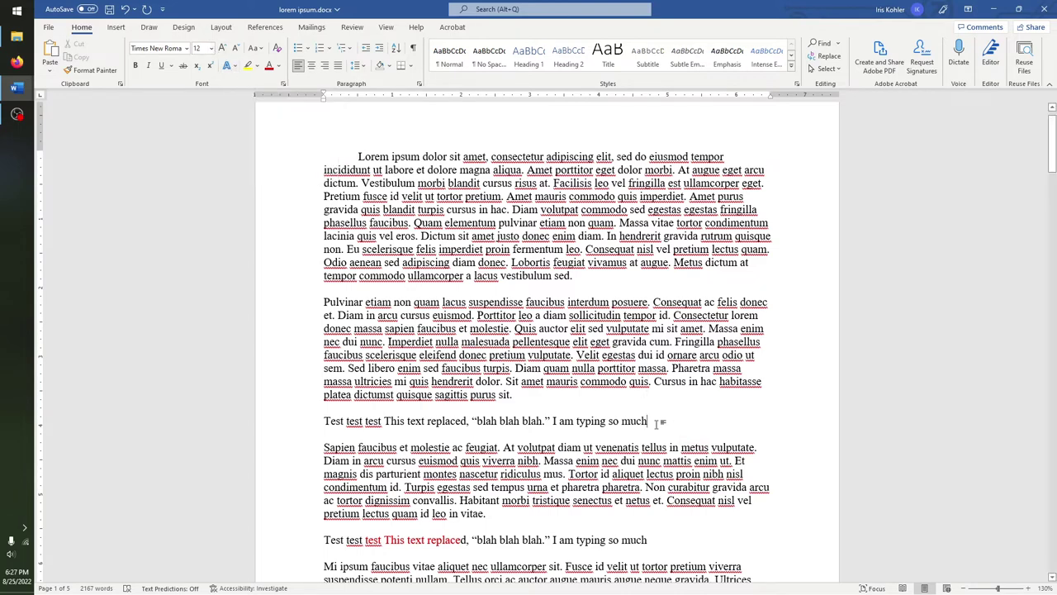
drag(658, 421, 293, 420)
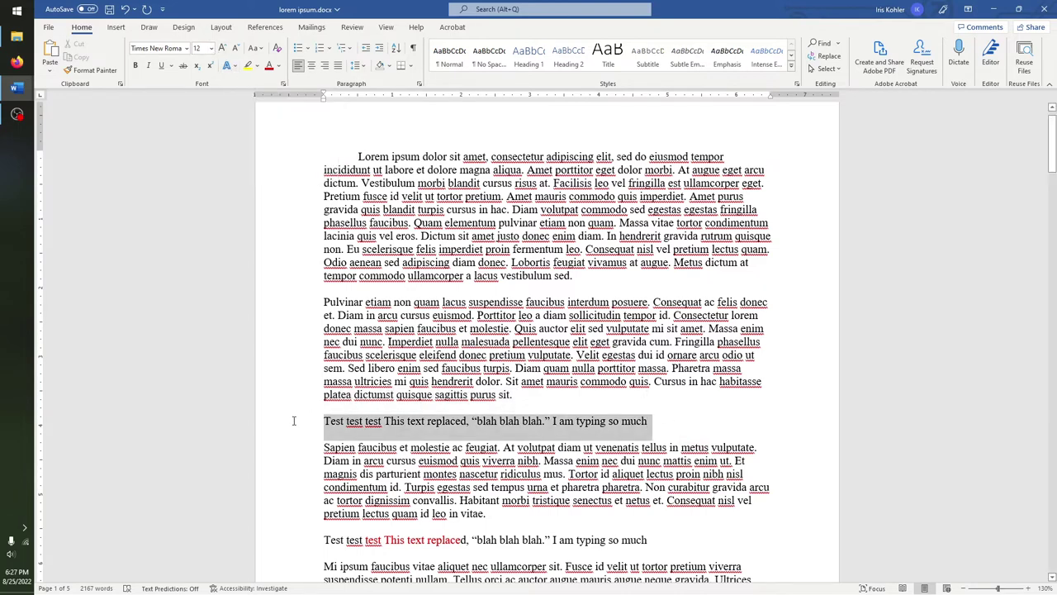
Try font size 2 on the selected Test line, undo it, then apply tOGGLE cASE
click(210, 48)
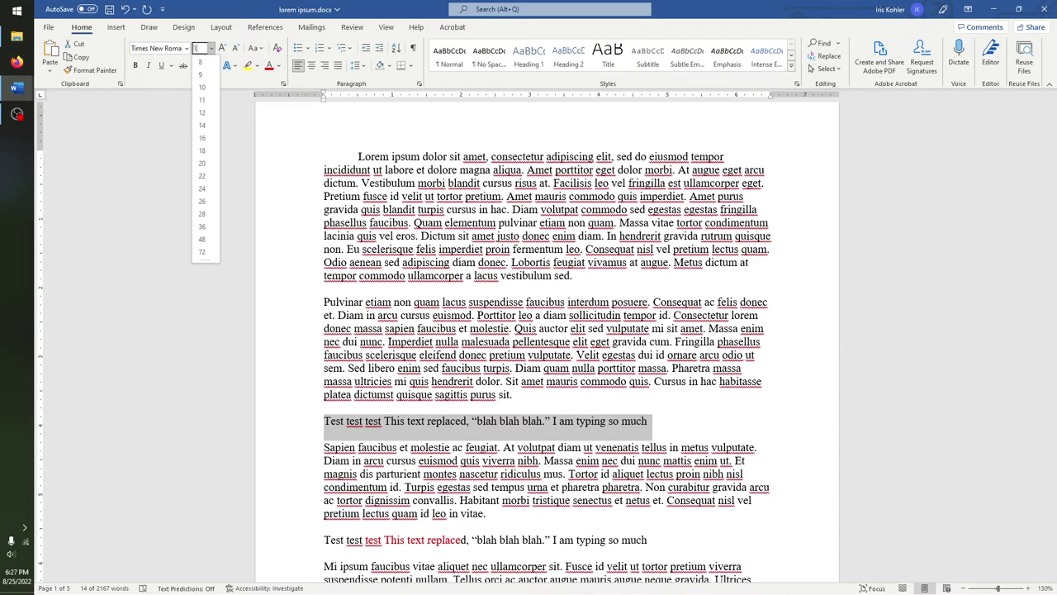
key(Return)
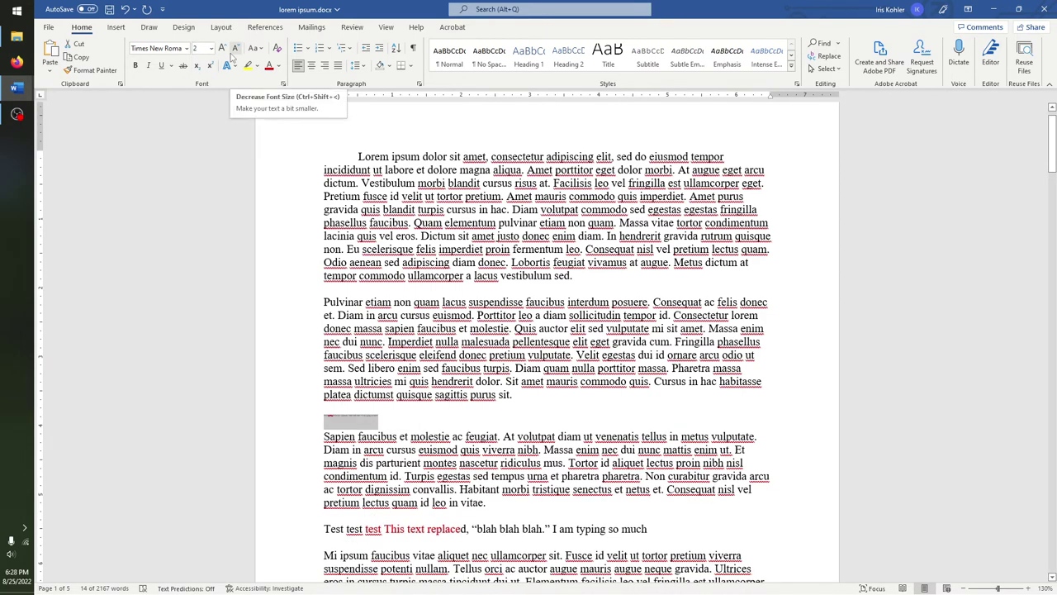
key(ctrl+z)
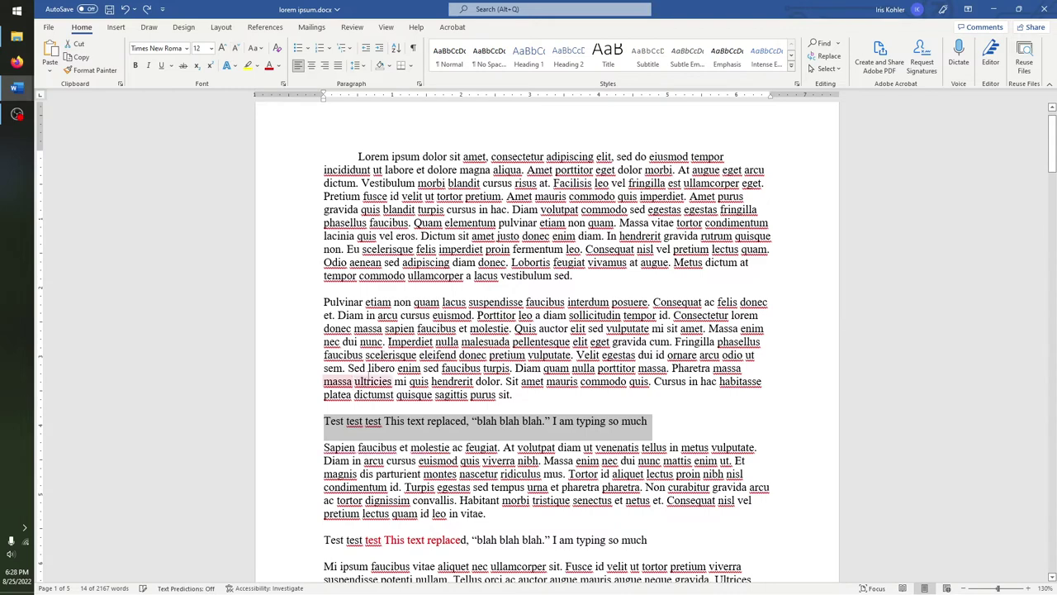
click(255, 49)
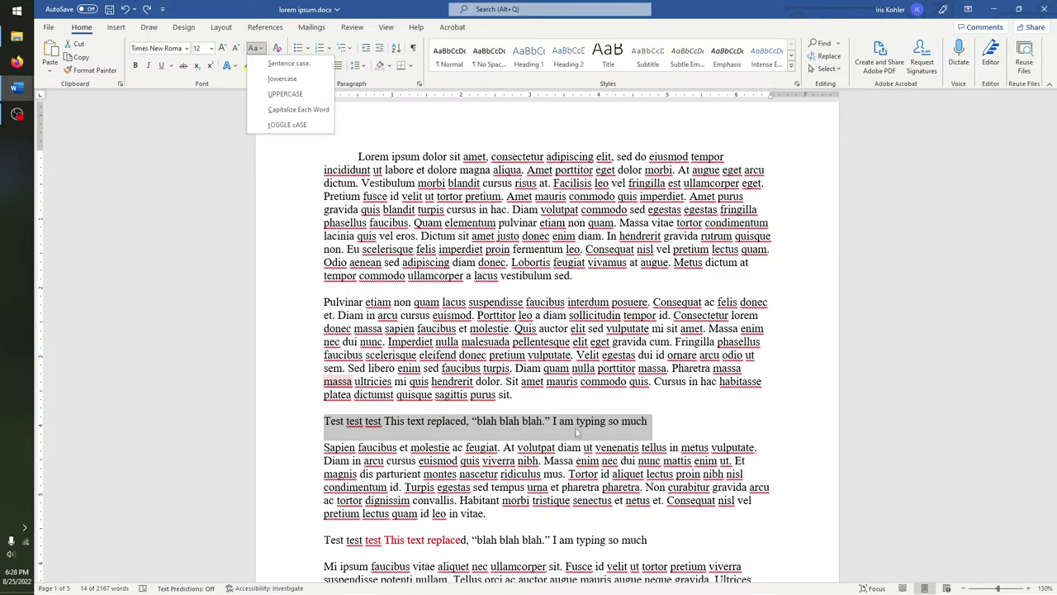
click(292, 126)
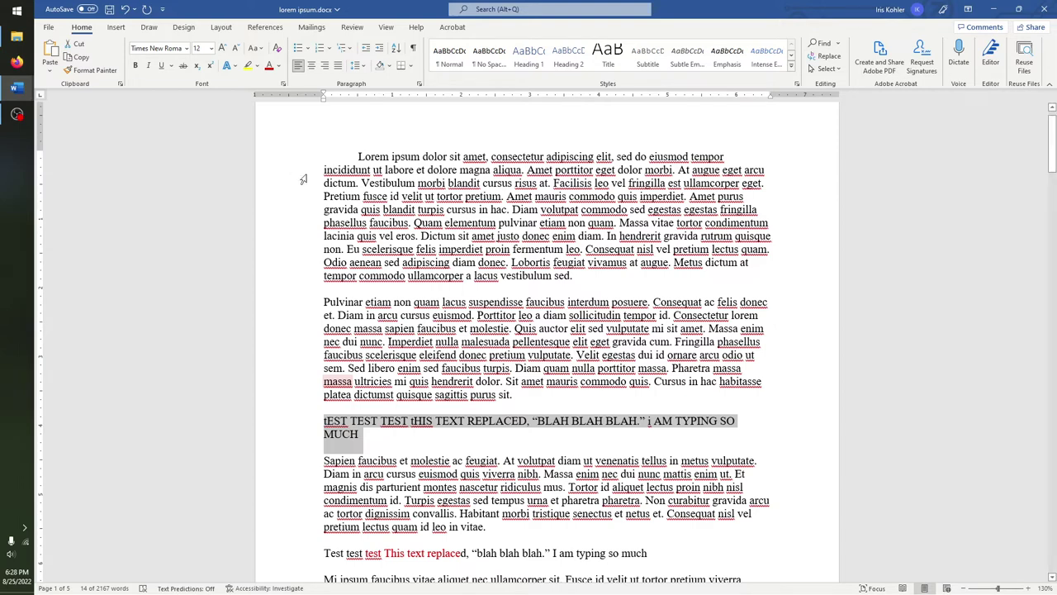
Delete the tEST TEST paragraph that follows the Pulvinar paragraph
click(485, 441)
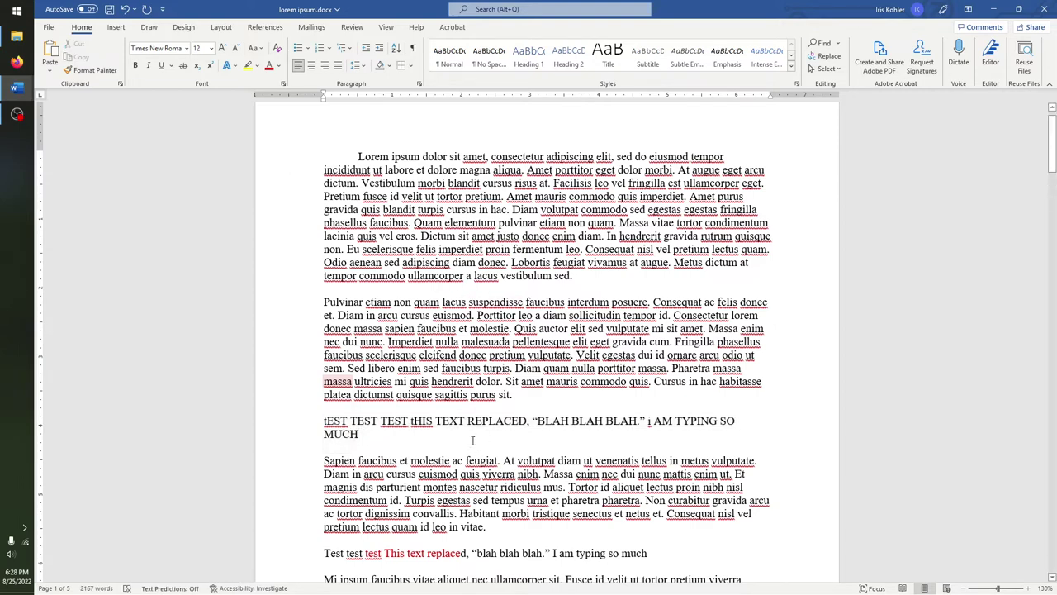
triple_click(472, 440)
key(Delete)
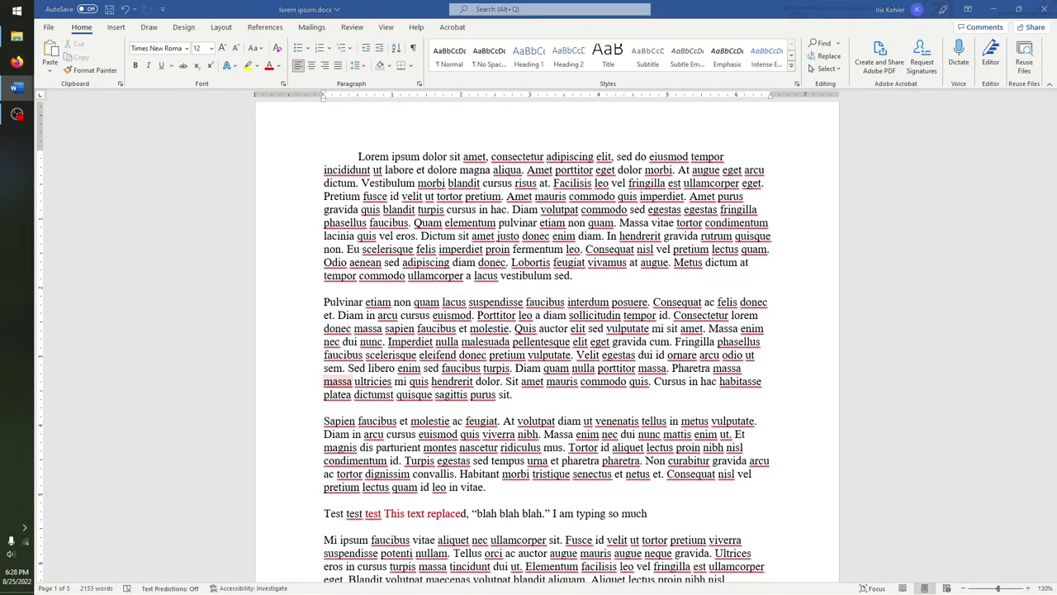
click(221, 27)
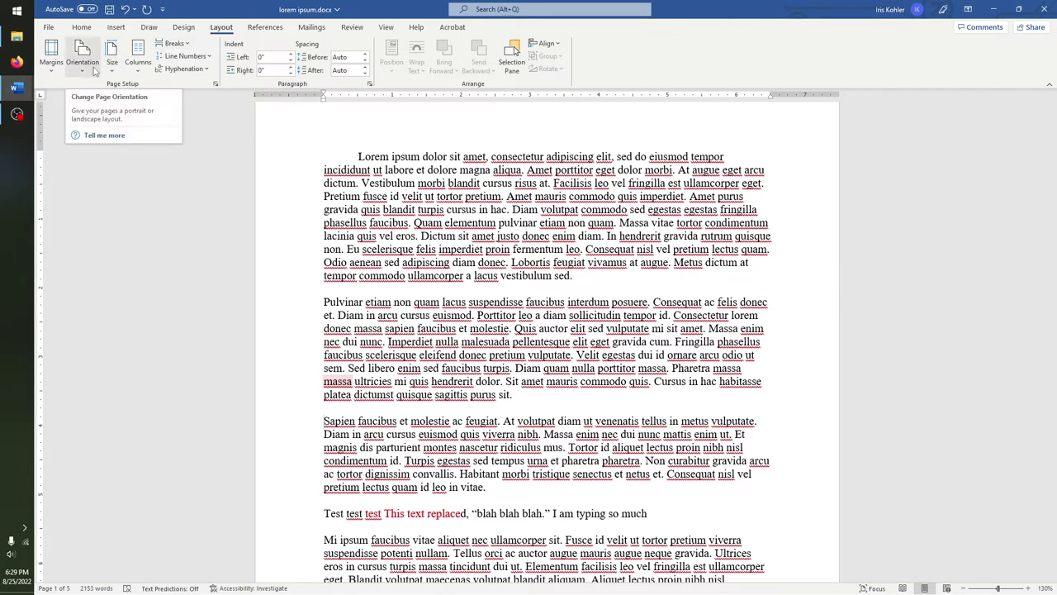
Browse the Orientation, Columns and Margins menus without changing anything
click(86, 68)
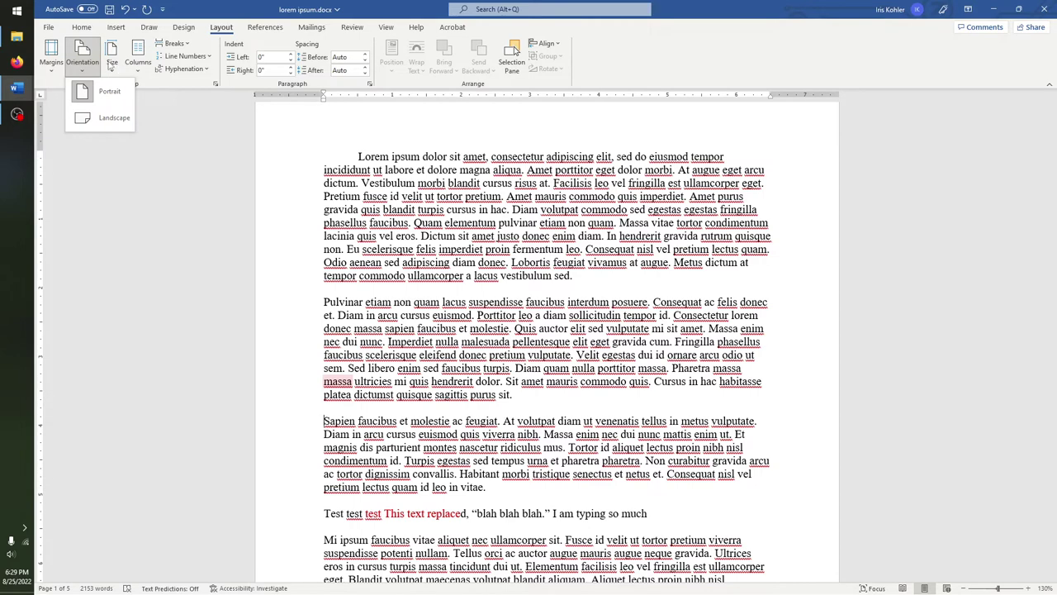
click(88, 64)
click(137, 58)
click(136, 64)
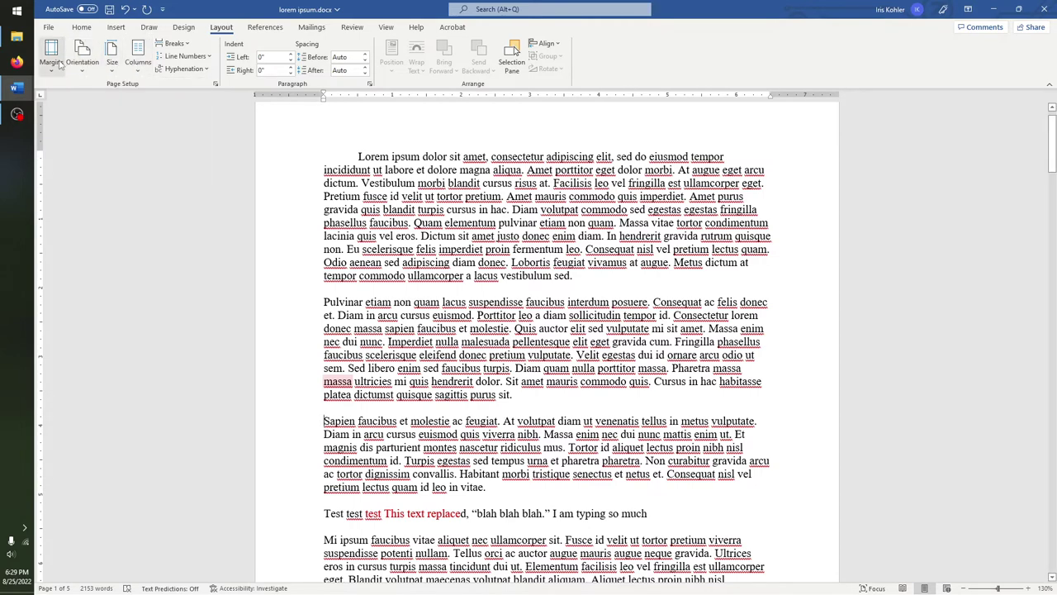
click(55, 63)
click(59, 65)
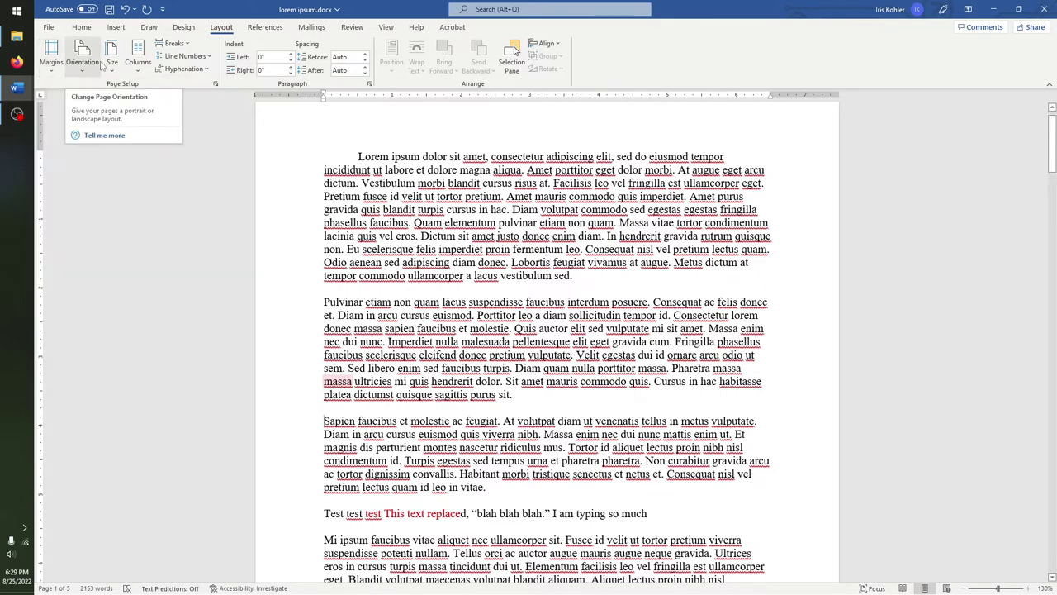
Switch the pages to landscape orientation, then back to portrait
click(92, 65)
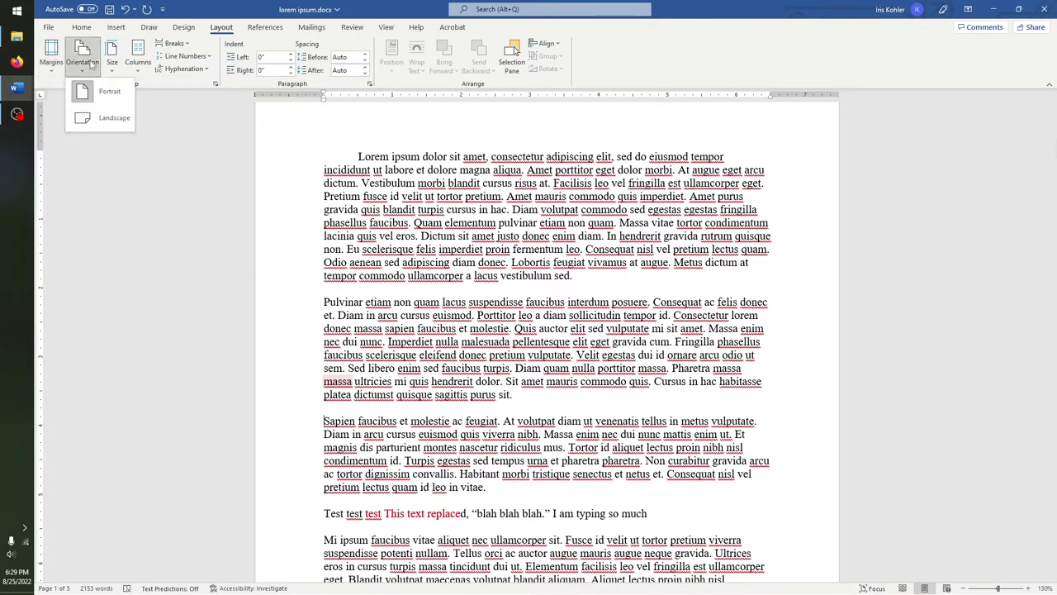
click(113, 117)
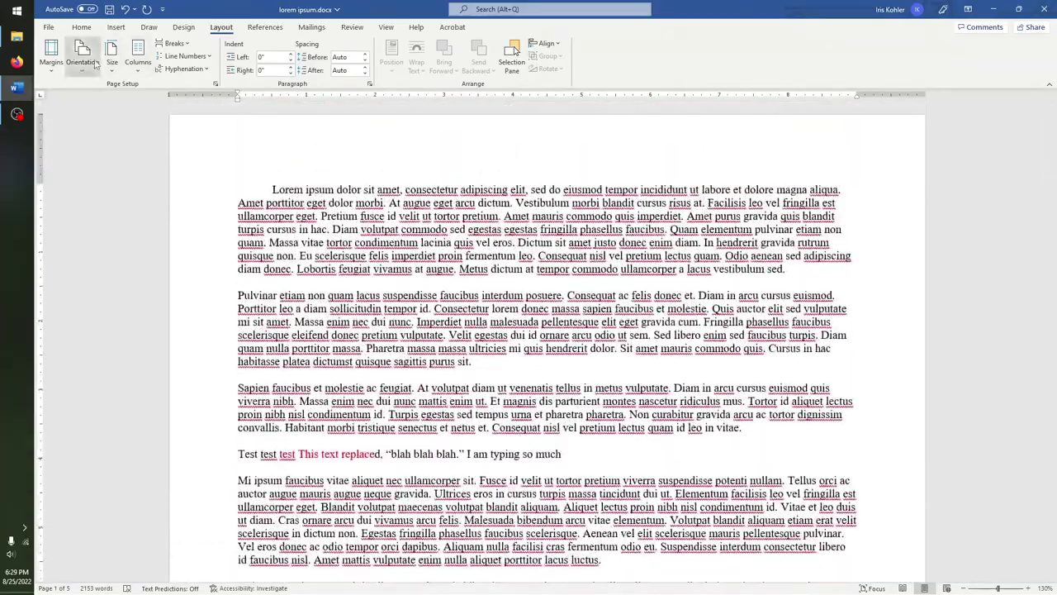
click(82, 59)
click(97, 92)
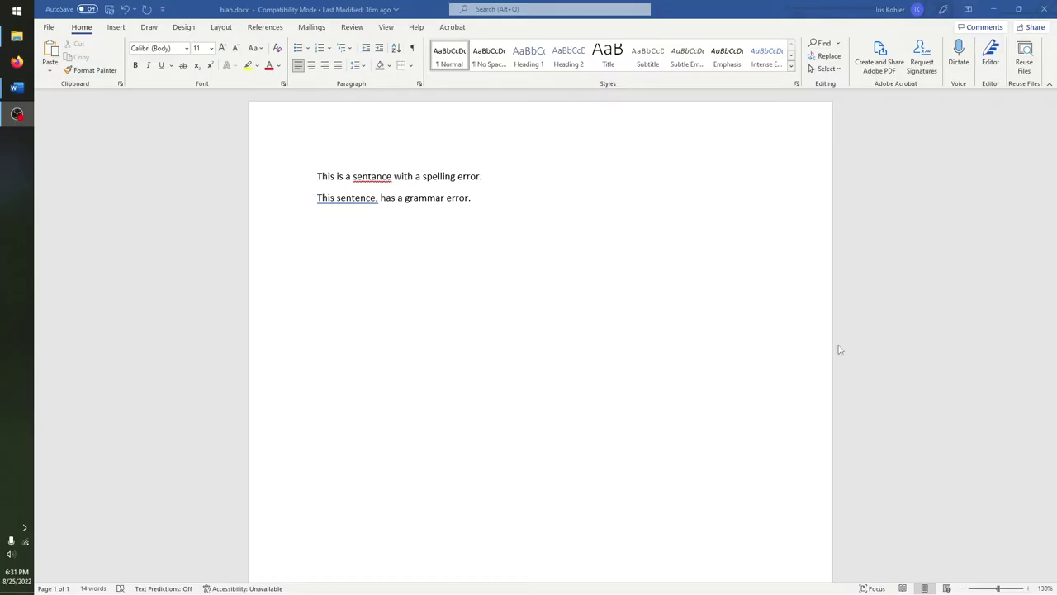
Switch to blah.docx and launch the Editor from the Review tab
click(520, 372)
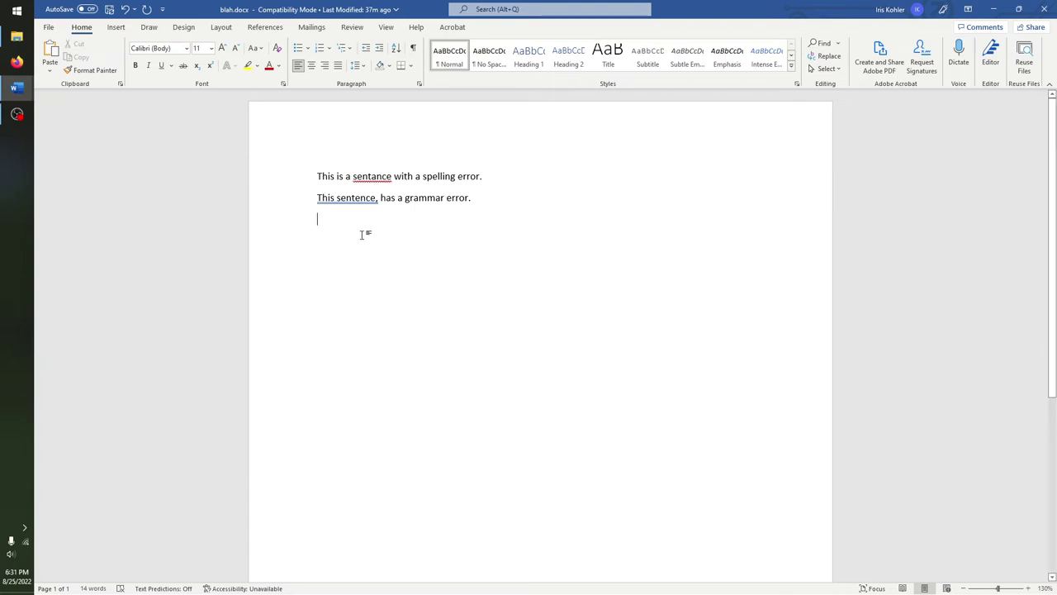
click(355, 28)
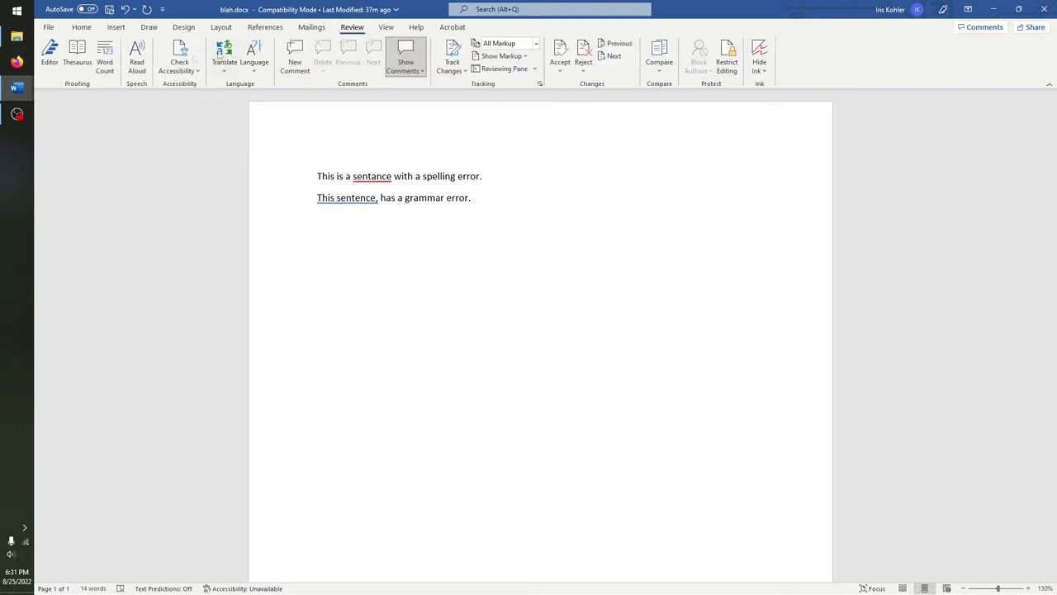
click(51, 56)
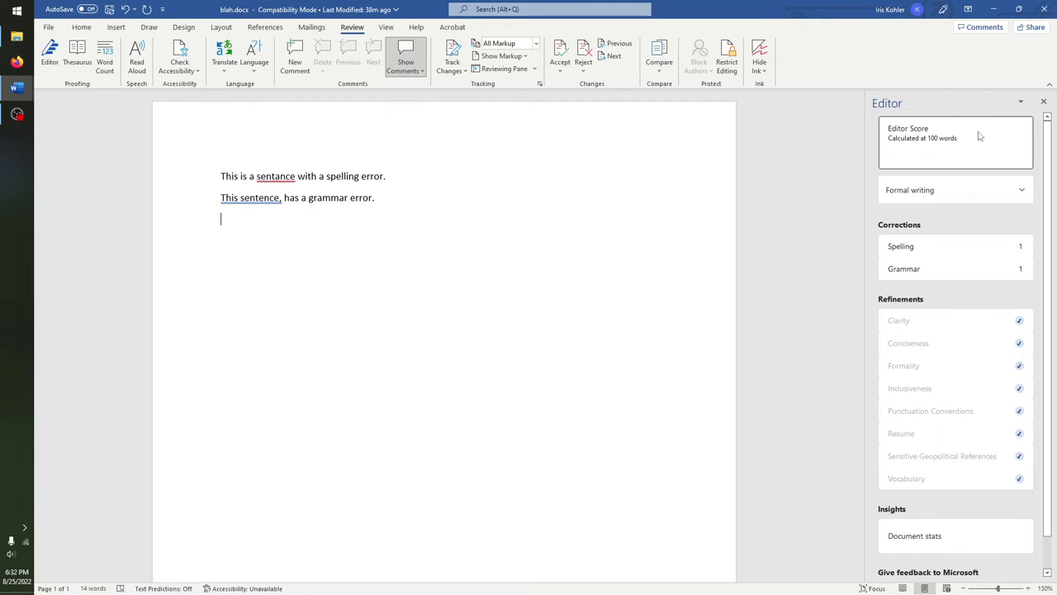
Check the Editor's writing style options and leave Formal writing selected
click(991, 192)
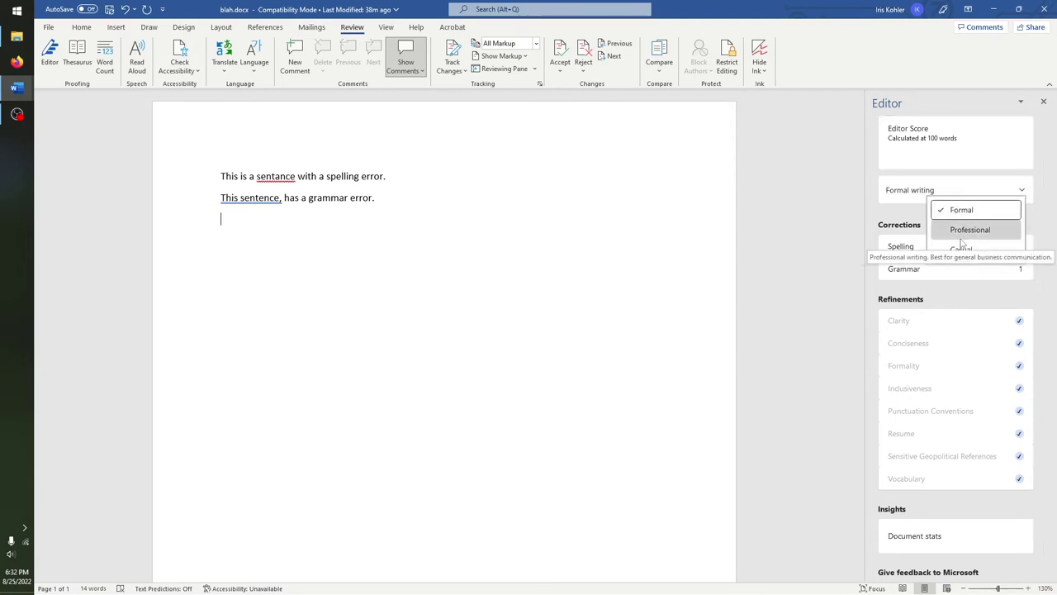
click(917, 220)
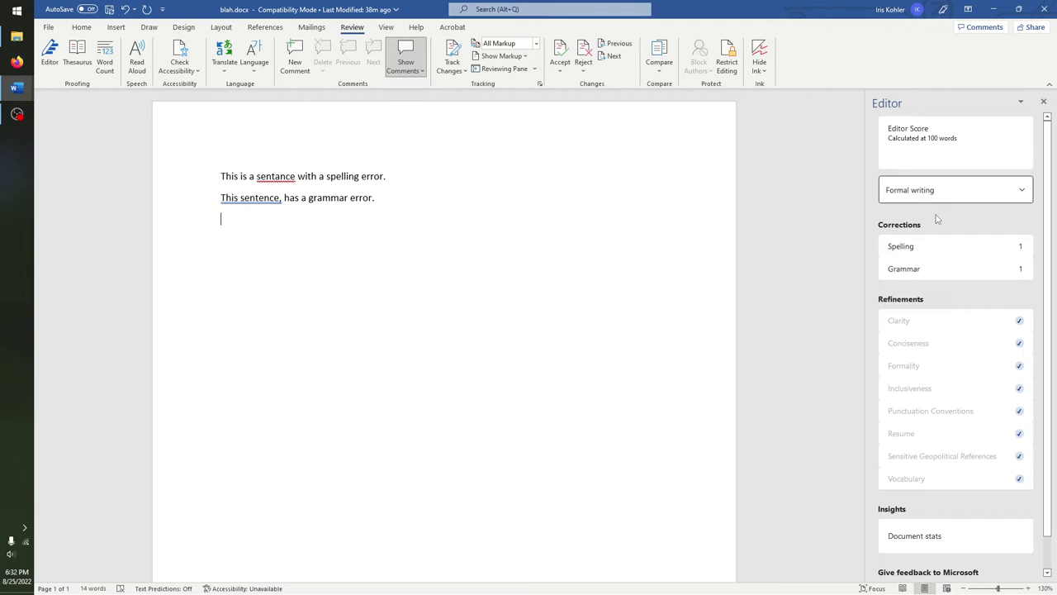
scroll(938, 219, down, 1)
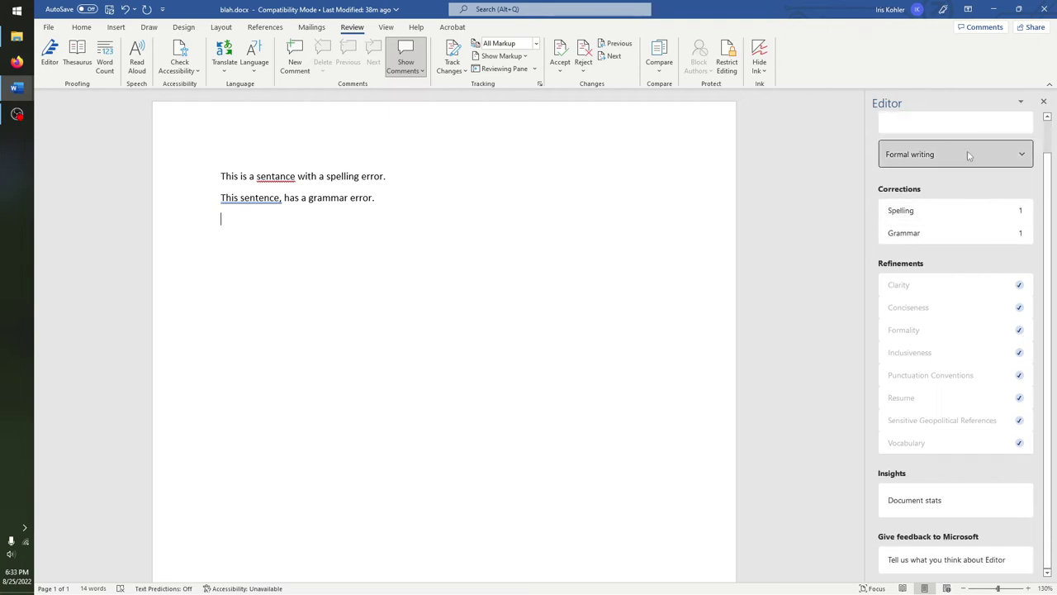
Correct 'sentance' to 'sentence' using the Editor's spelling suggestion
scroll(976, 503, up, 1)
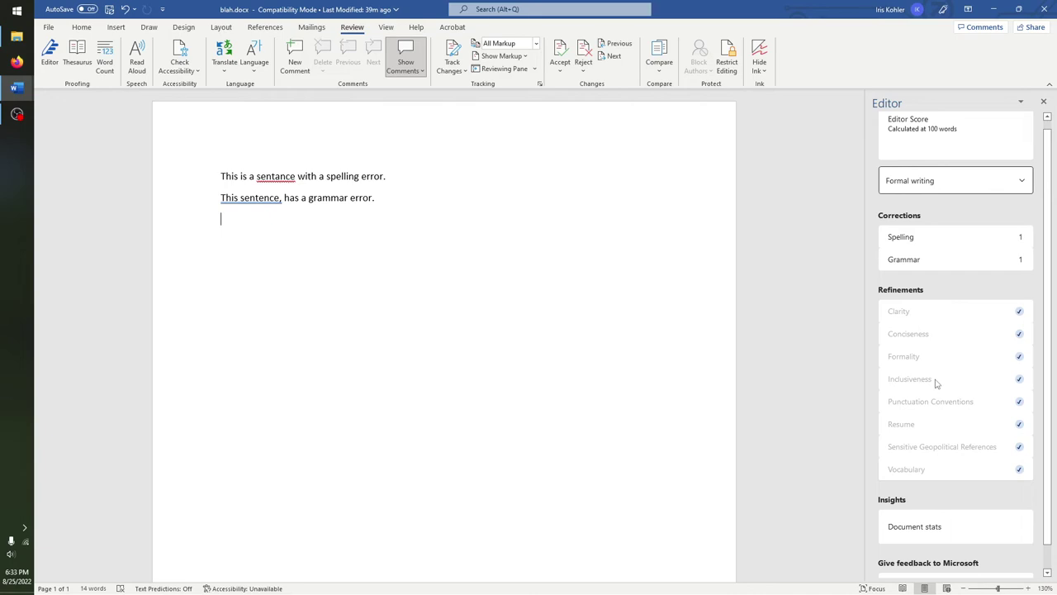
click(962, 240)
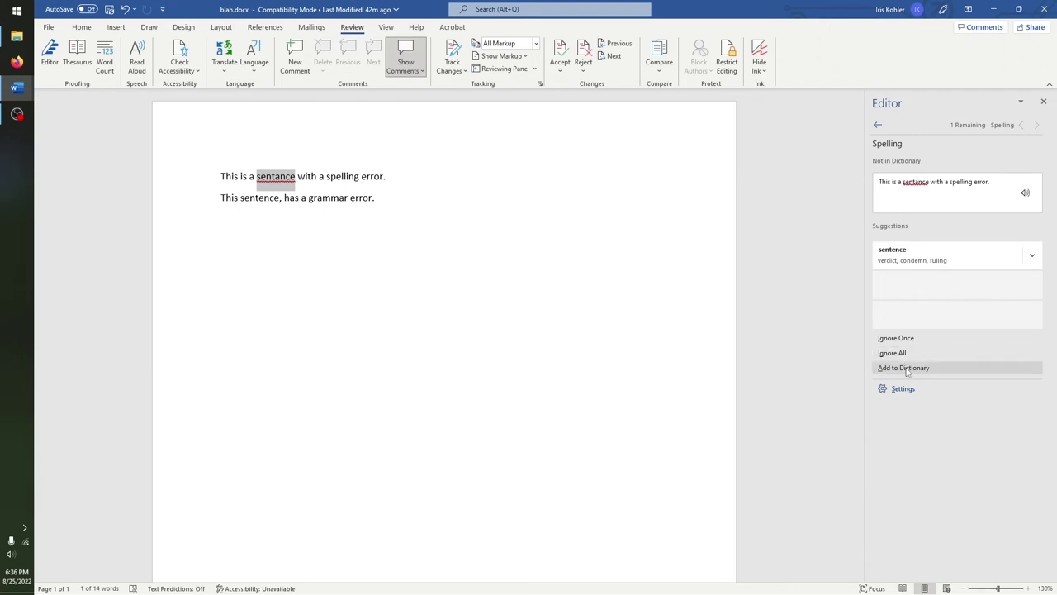
click(923, 250)
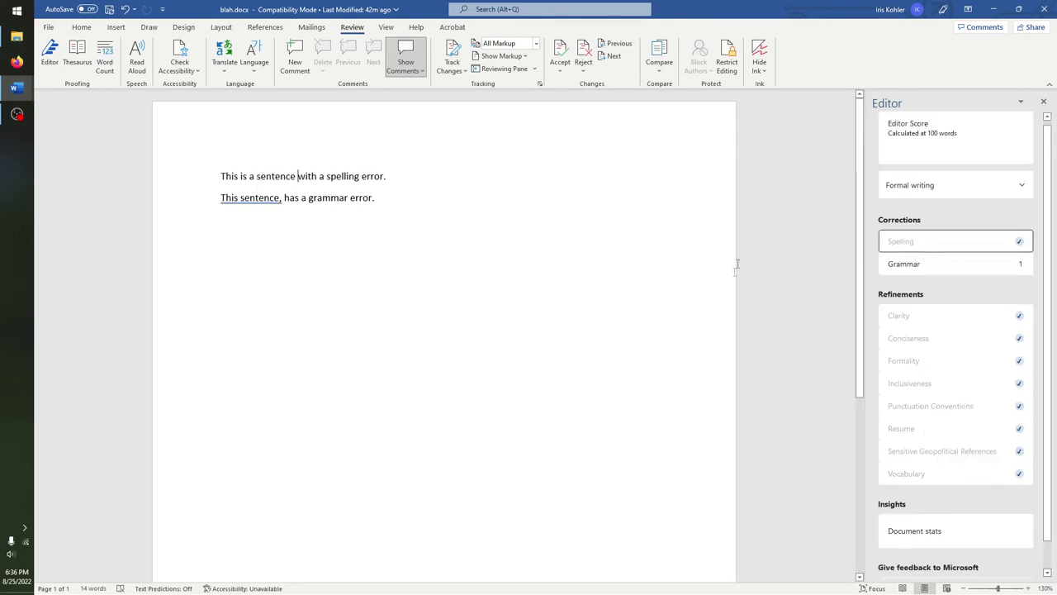
click(940, 264)
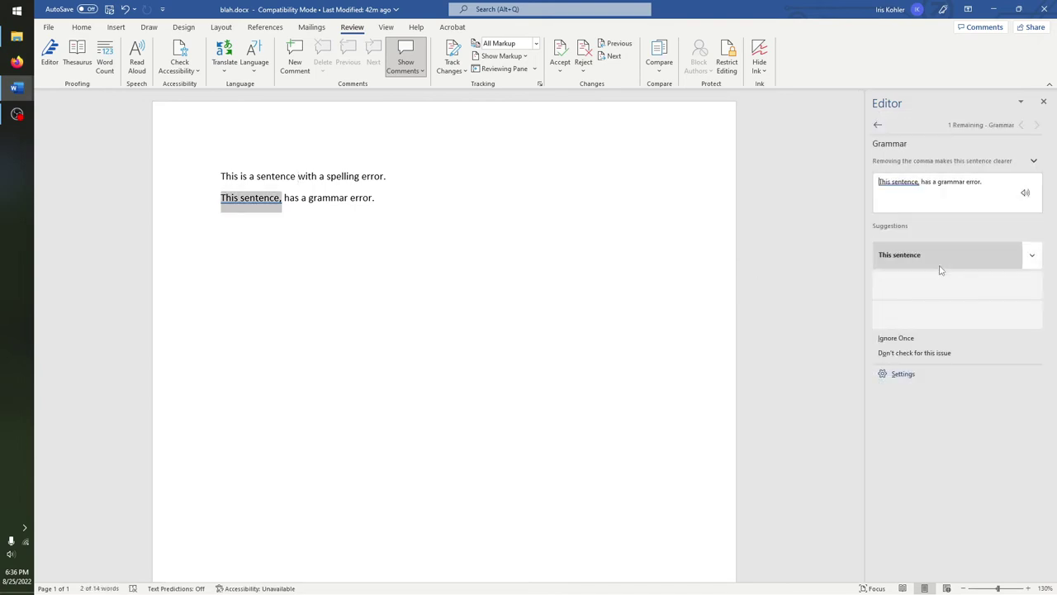
Resume grammar checking and accept removing the comma after 'This sentence'
click(1033, 255)
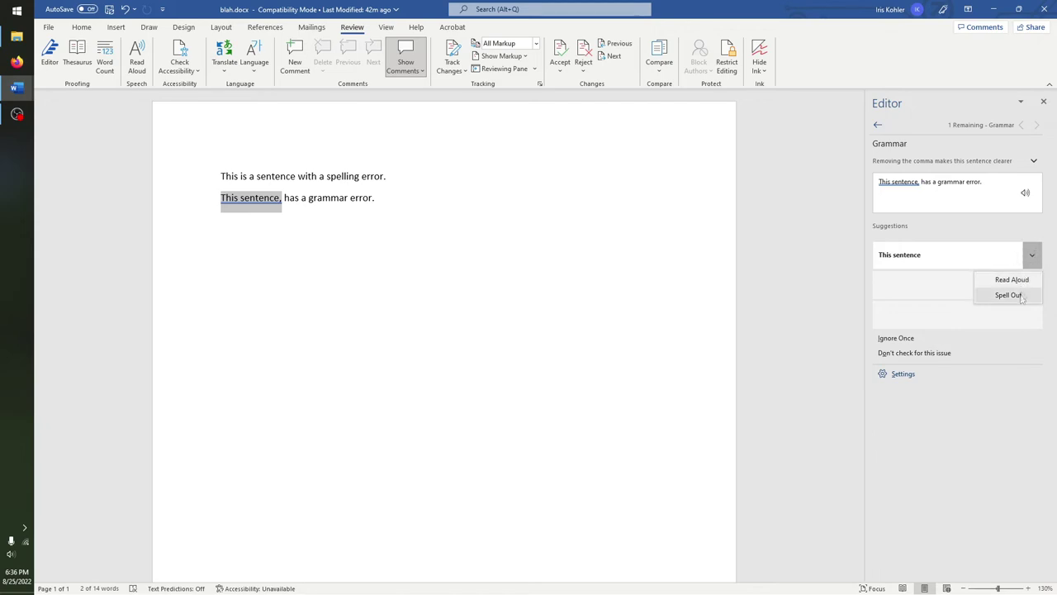
click(1014, 405)
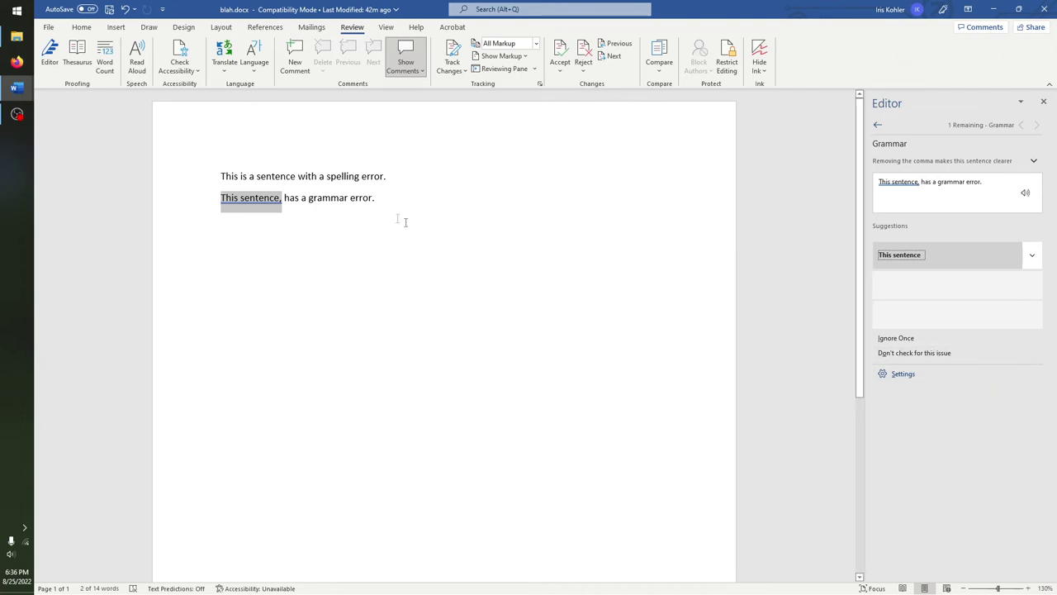
drag(391, 203, 175, 189)
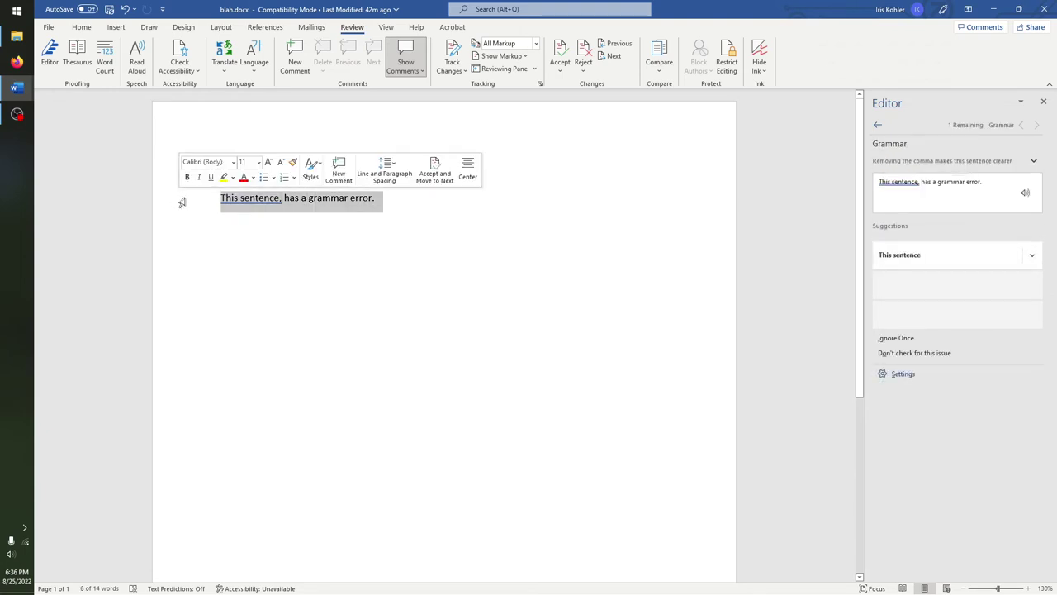
click(321, 269)
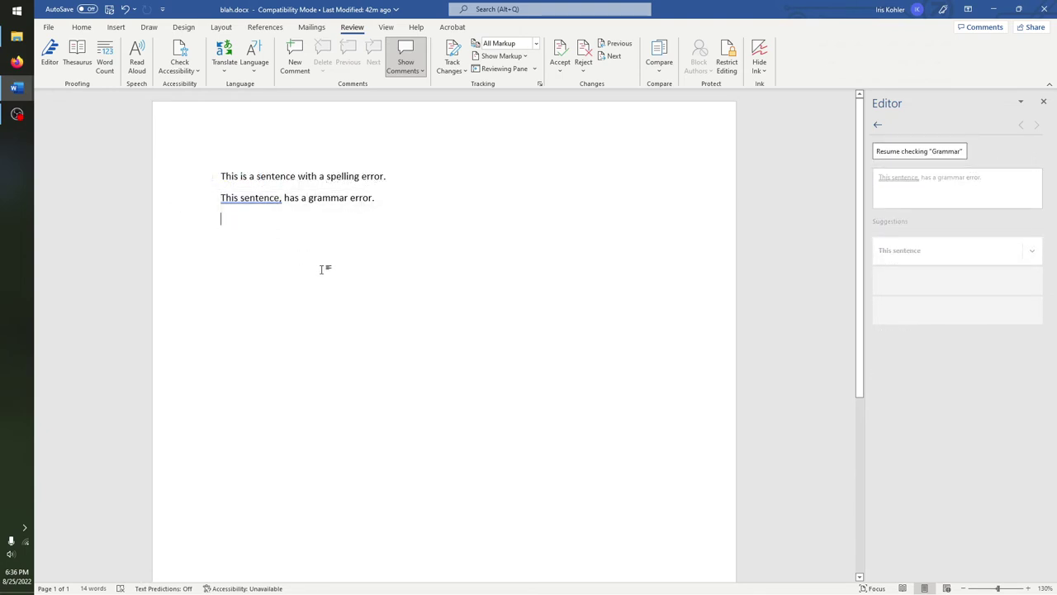
click(929, 155)
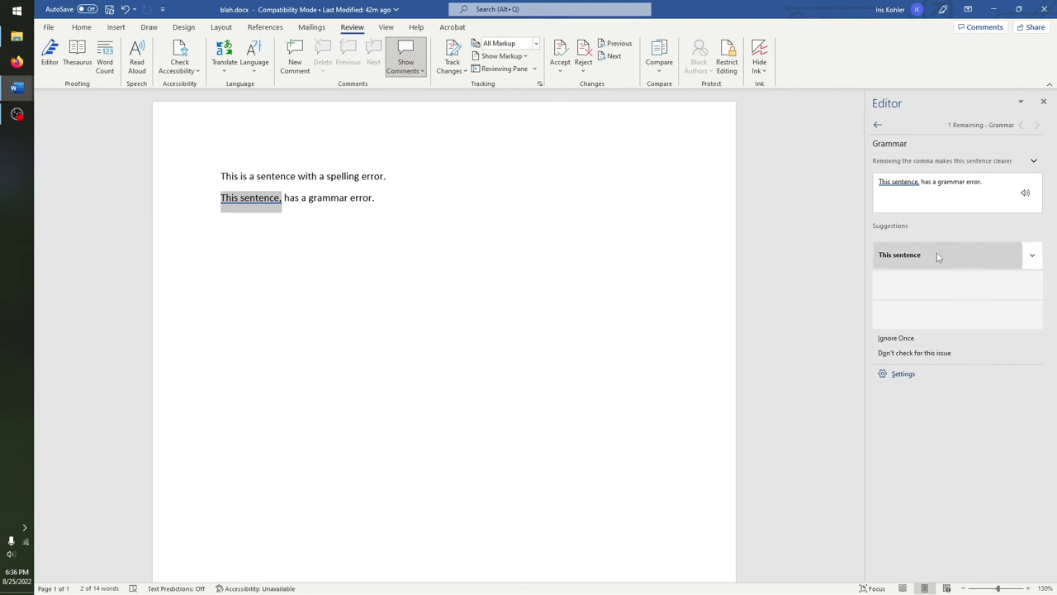
click(936, 256)
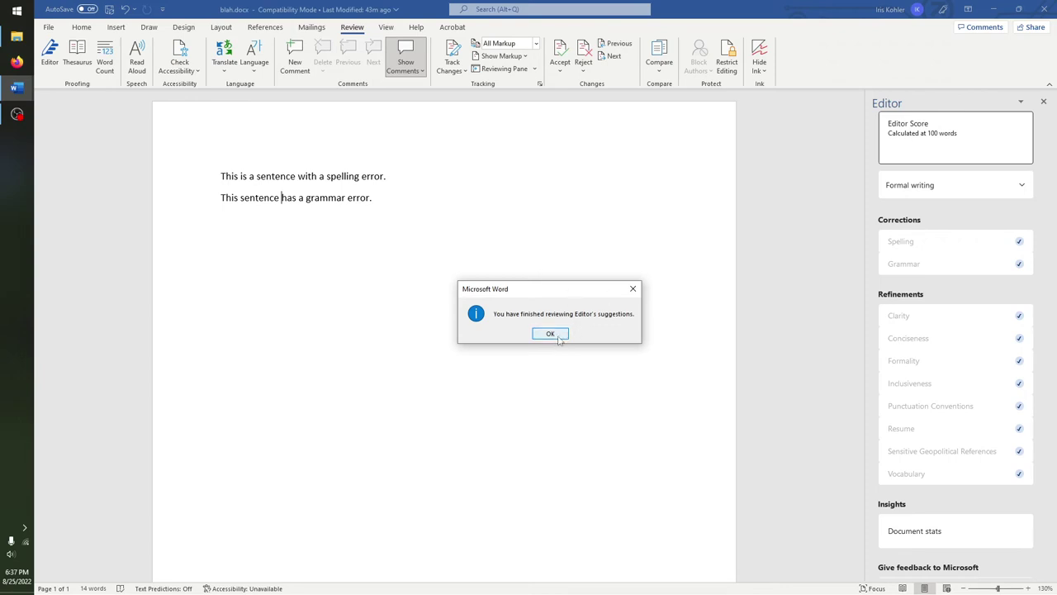
Dismiss the review-finished notice and scroll through the Editor overview
click(559, 339)
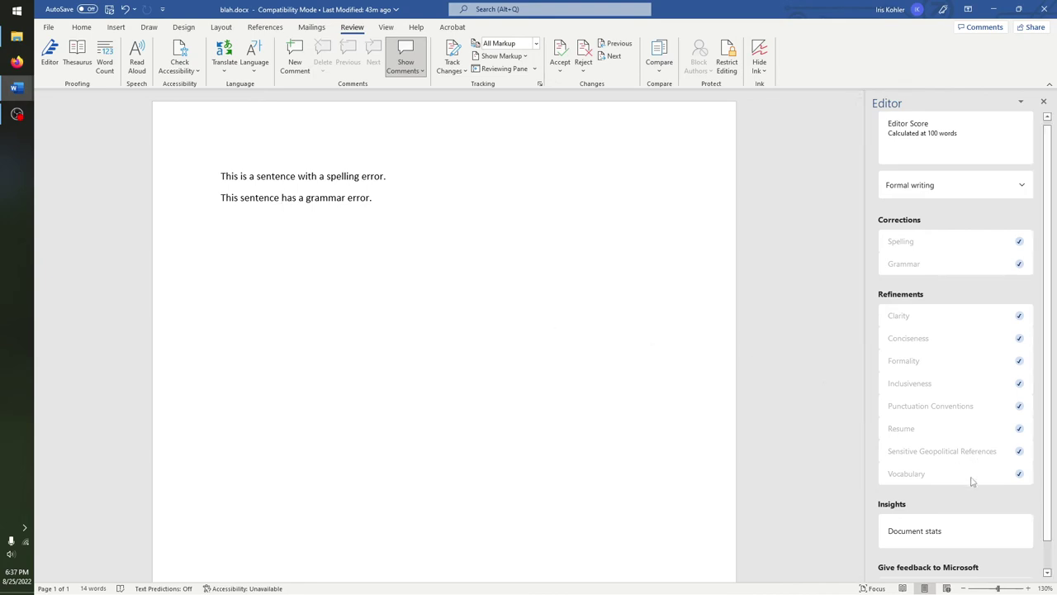
scroll(956, 455, down, 1)
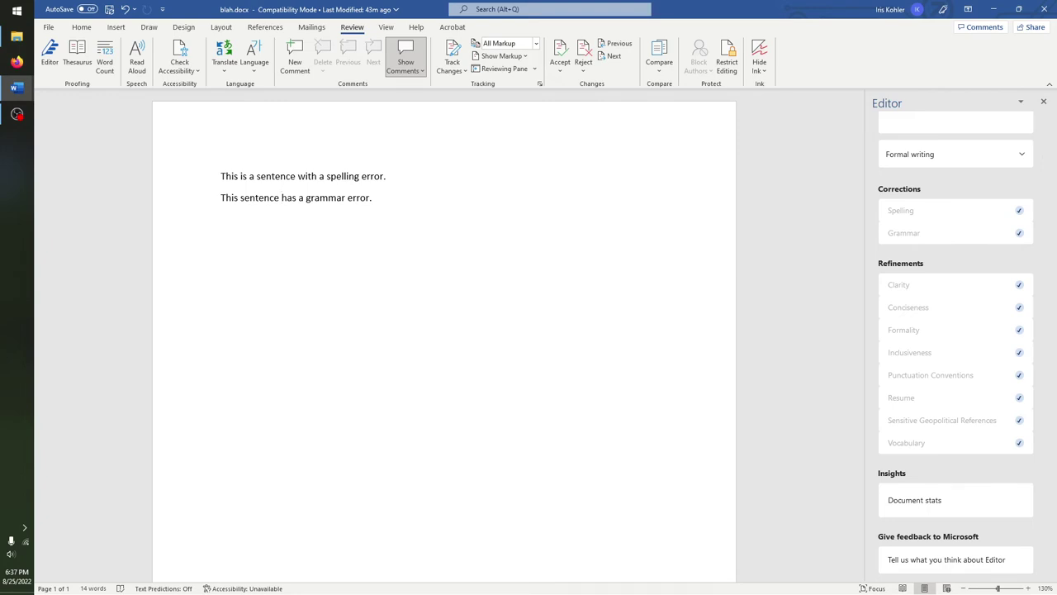
scroll(953, 253, up, 1)
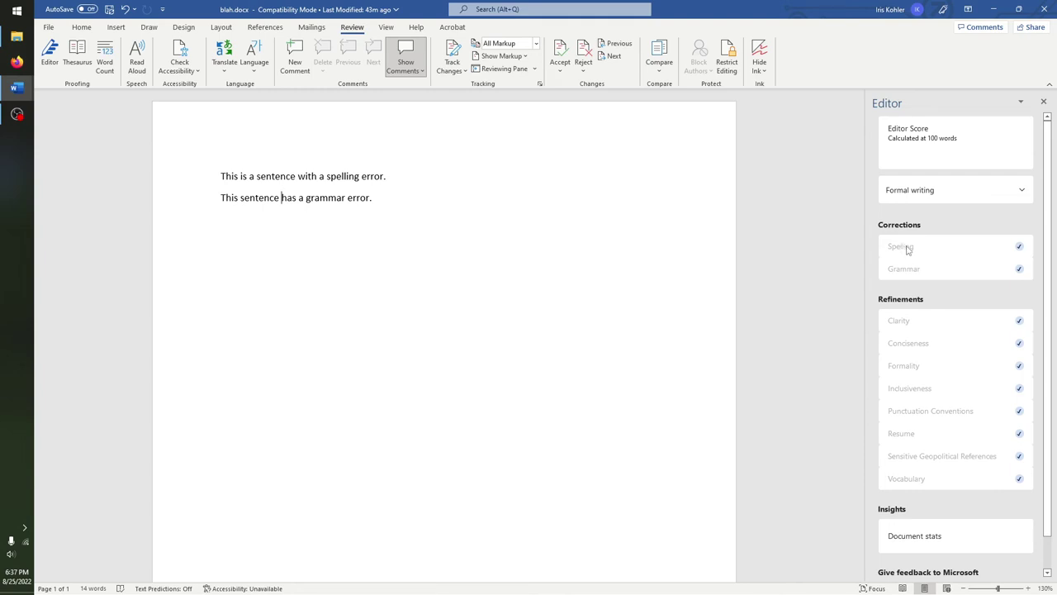
scroll(926, 293, down, 1)
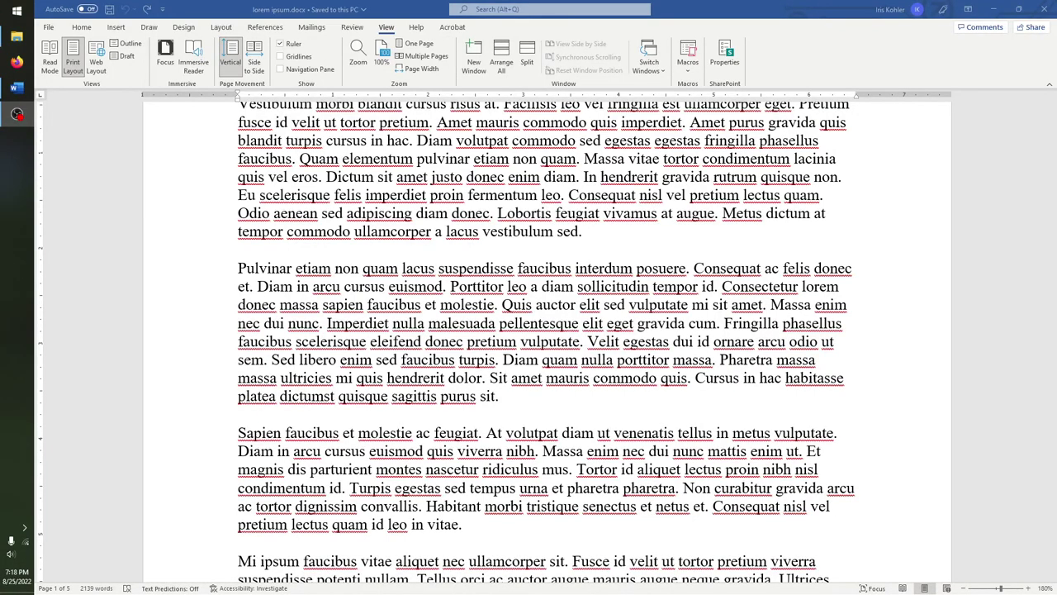
Scroll the document a little, then zoom the view out four steps
scroll(819, 395, up, 2)
scroll(817, 395, down, 4)
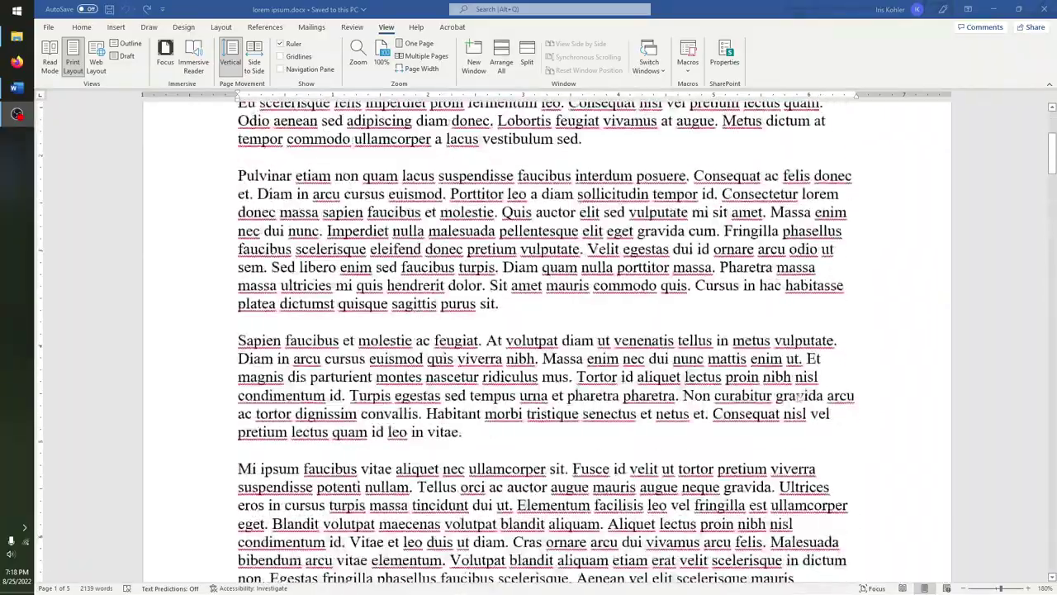
scroll(769, 415, down, 7)
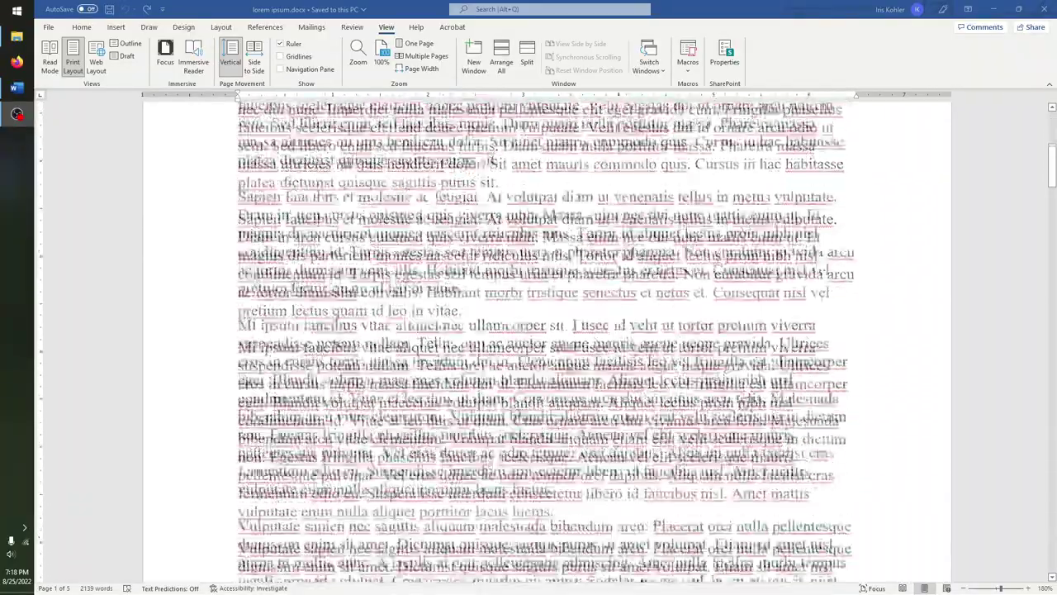
scroll(658, 353, up, 13)
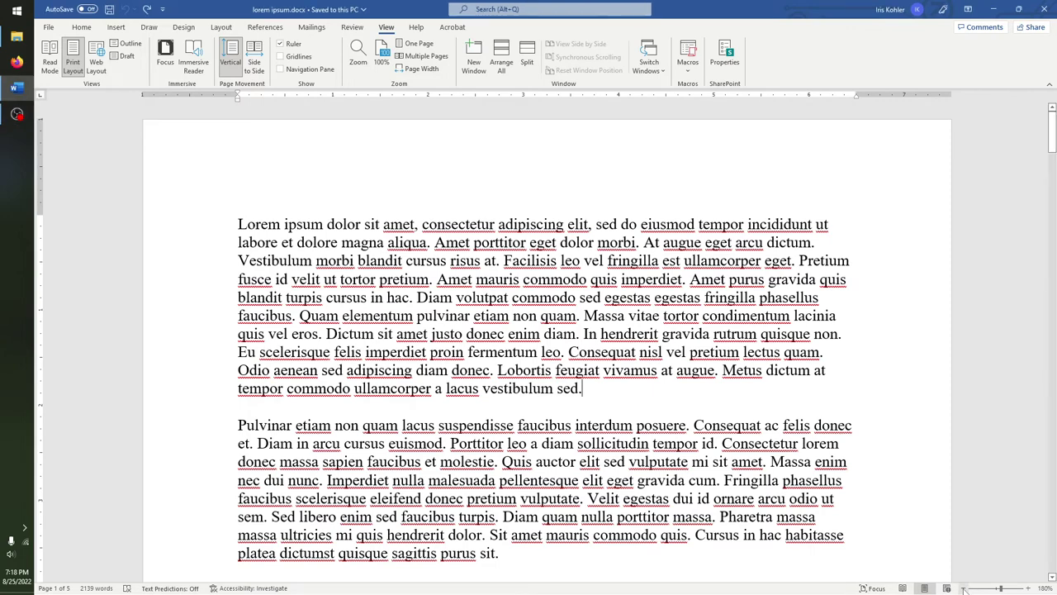
click(964, 588)
click(964, 589)
click(964, 589)
click(964, 588)
click(964, 589)
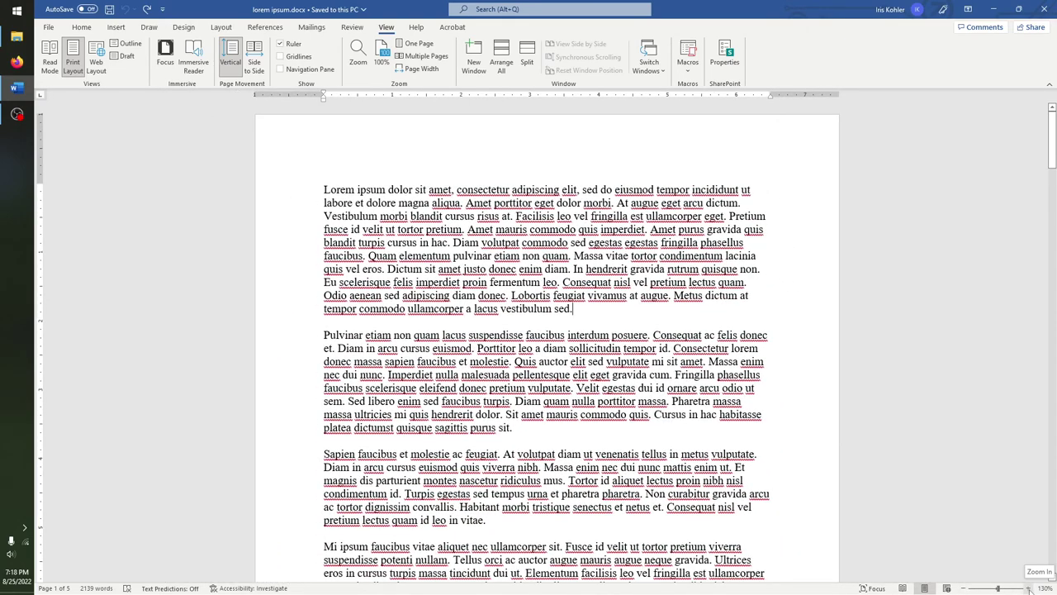
Zoom in two steps, drag the zoom slider to about 194%, then return to 100%
click(1028, 589)
click(1028, 589)
click(1028, 589)
click(1028, 589)
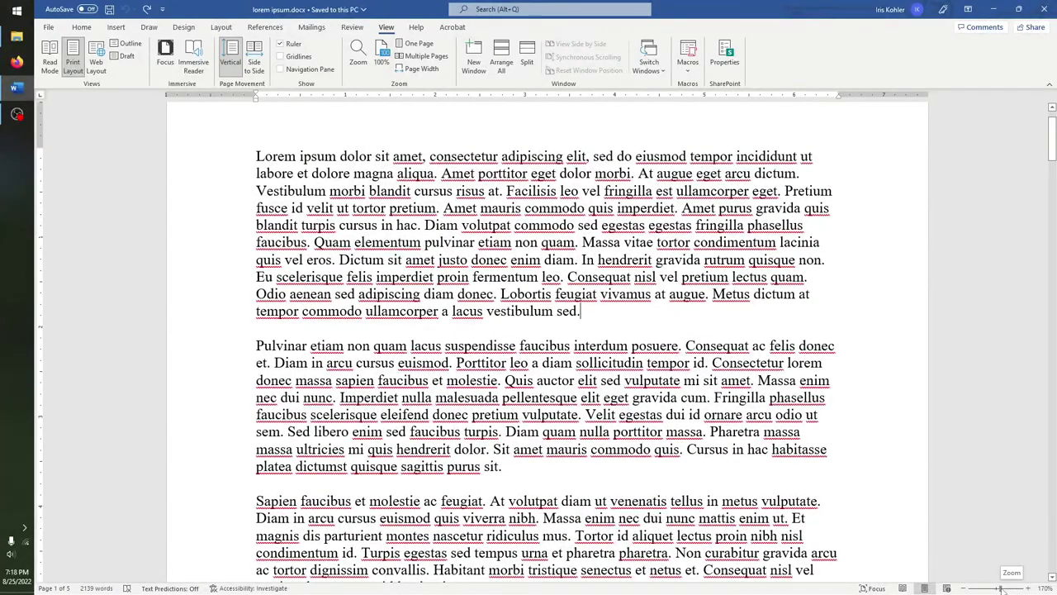
mouse_move(1001, 589)
mouse_down()
mouse_move(1014, 589)
mouse_move(1004, 589)
mouse_up()
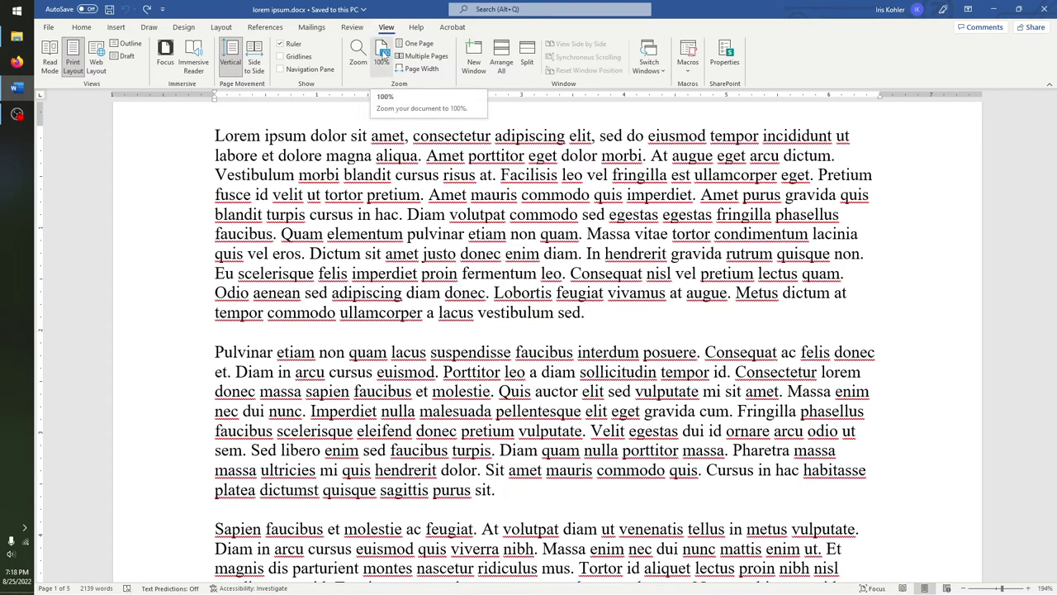
click(384, 55)
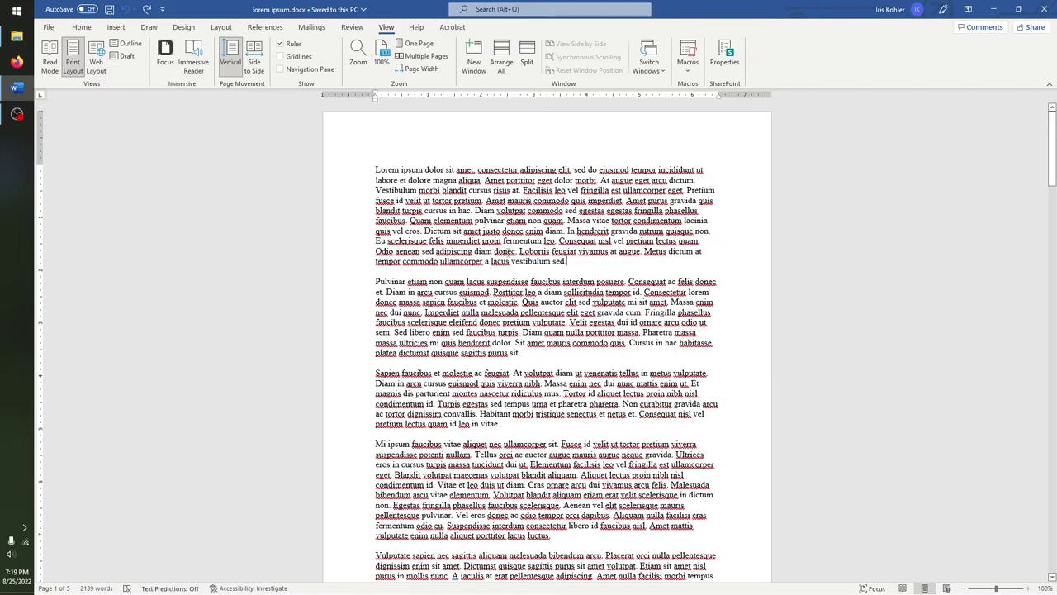
Try the Zoom dialog's 75%, Text width, Whole page and Many pages options, then apply Page width (212%)
click(358, 63)
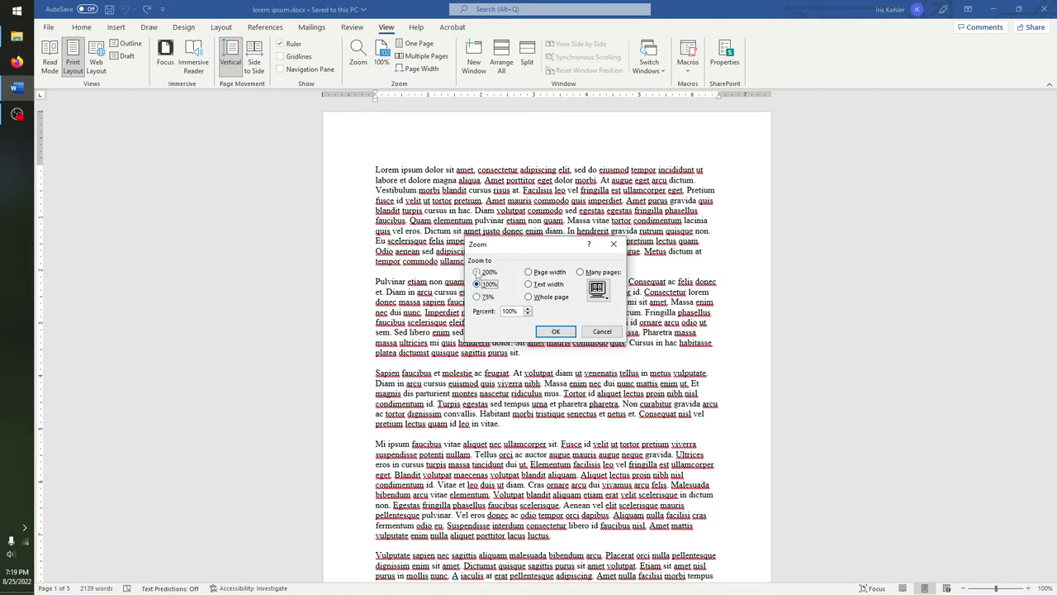
click(482, 298)
click(542, 274)
click(538, 285)
click(543, 299)
click(581, 272)
click(545, 274)
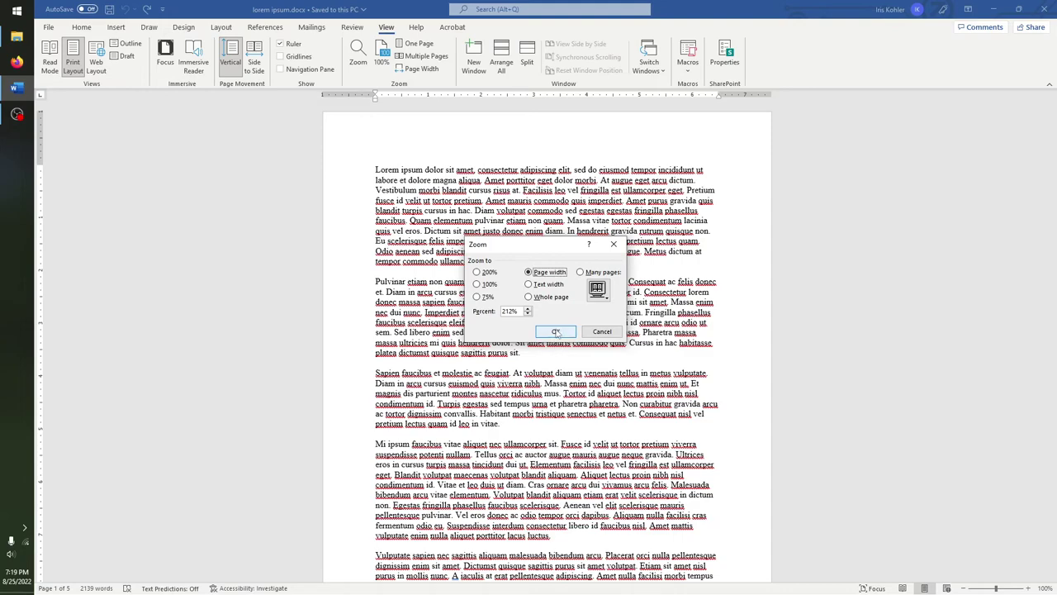
click(556, 331)
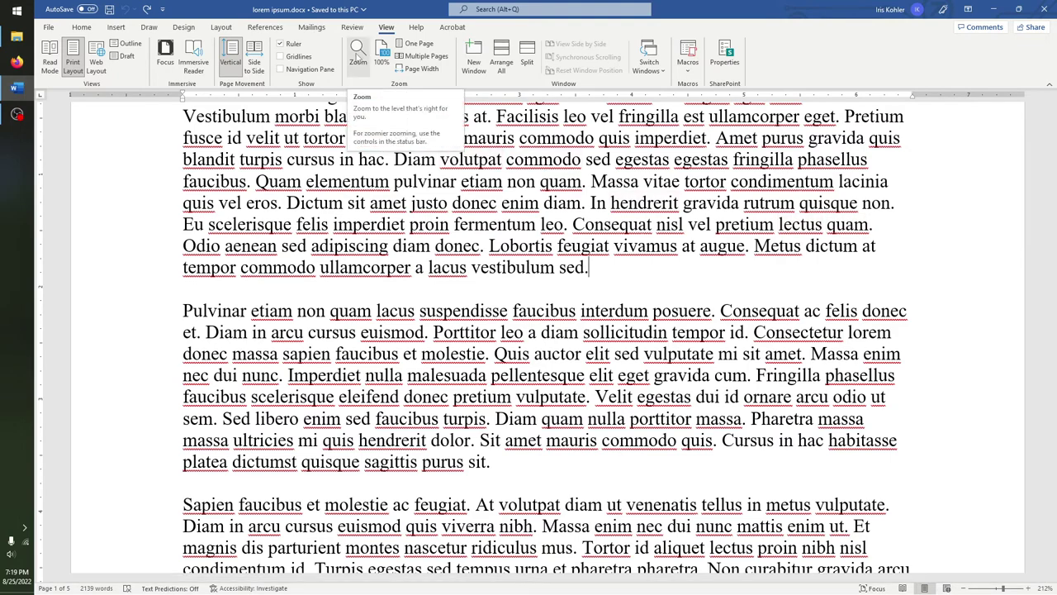
Zoom the document to Text width at 273%
click(357, 58)
click(548, 285)
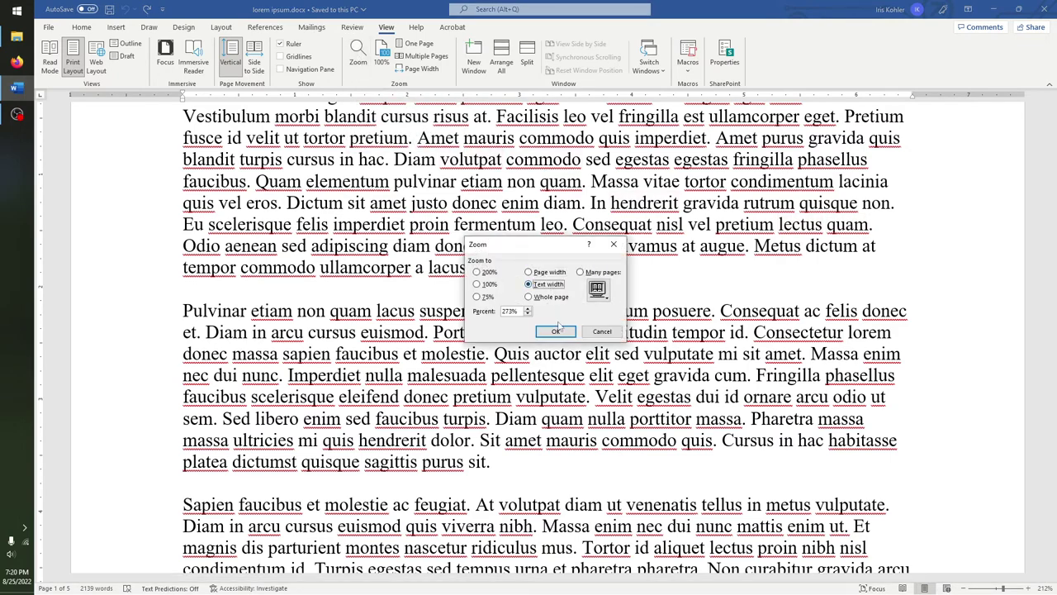
click(557, 330)
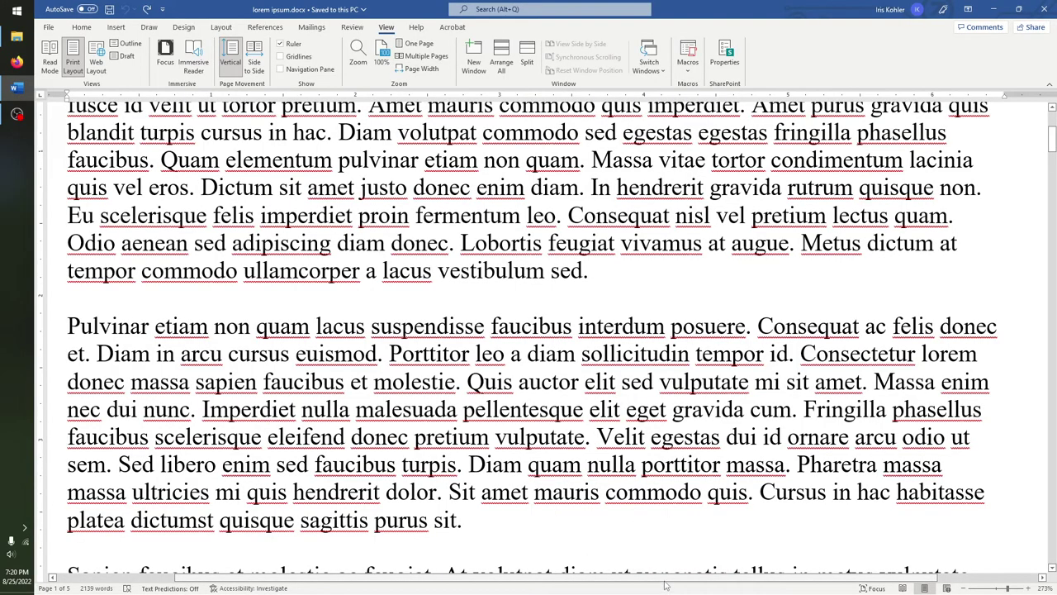
Pan across the enlarged 273% text horizontally and vertically to look it over
scroll(665, 584, right, 3)
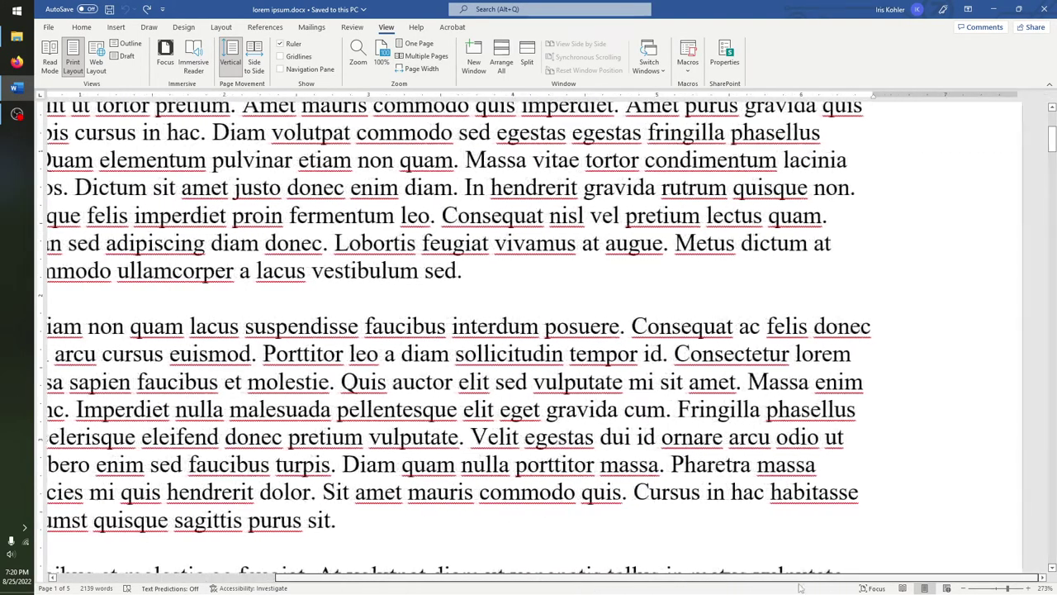
scroll(666, 584, left, 4)
scroll(651, 578, right, 2)
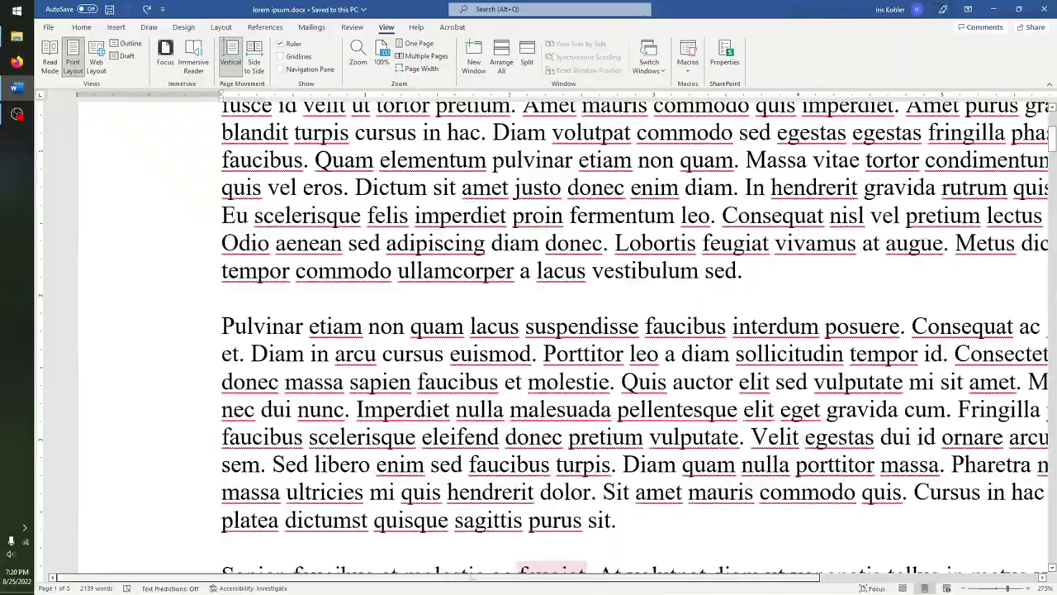
scroll(651, 578, right, 2)
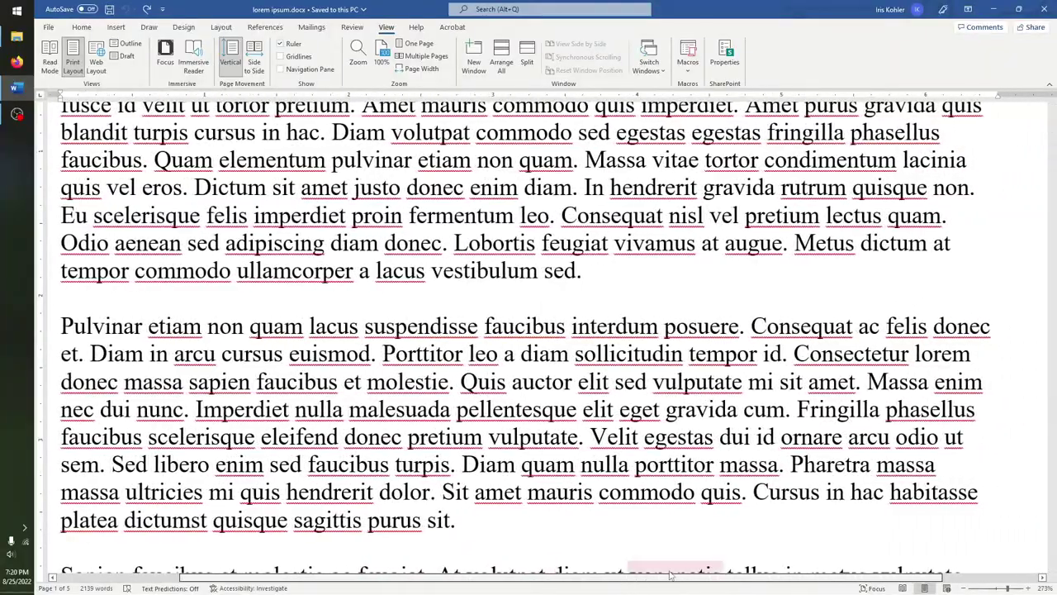
mouse_move(1052, 149)
mouse_down()
mouse_move(1051, 158)
mouse_move(1052, 148)
mouse_up()
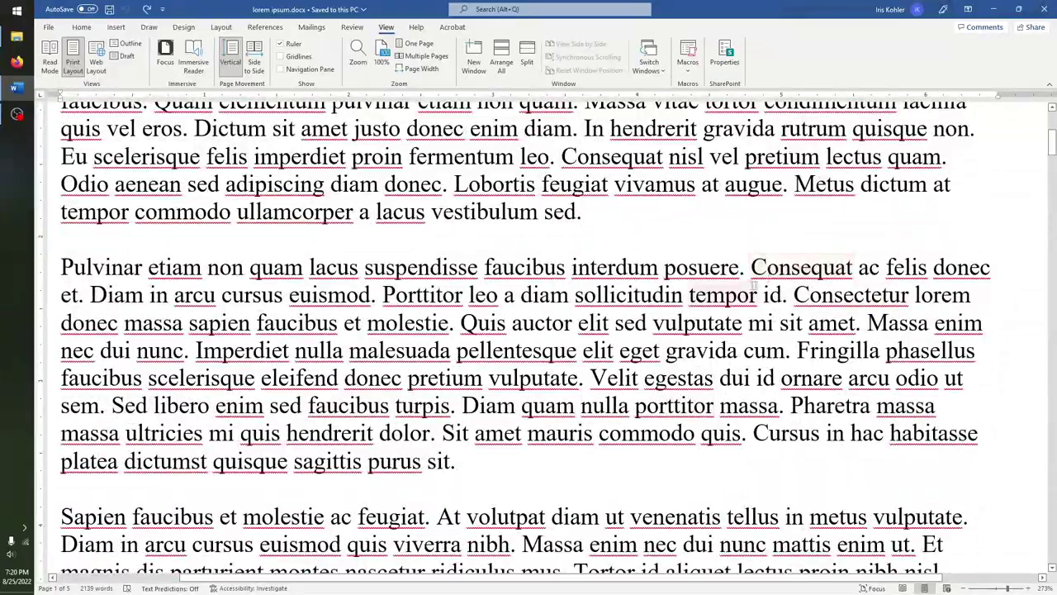
mouse_move(1052, 147)
mouse_down()
mouse_move(1052, 167)
mouse_move(1052, 147)
mouse_up()
scroll(710, 300, down, 6)
scroll(709, 306, up, 8)
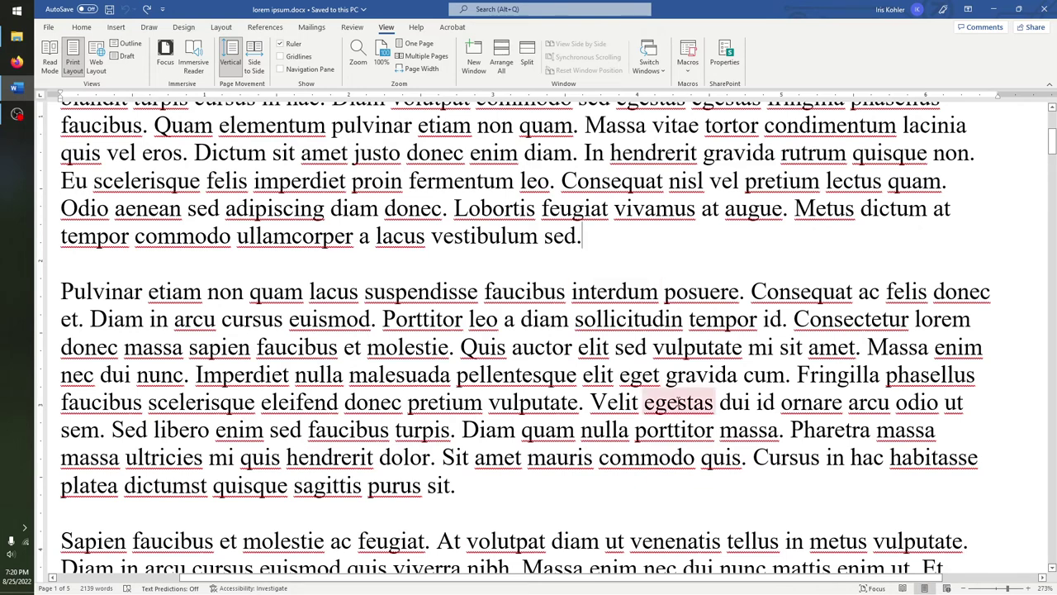
drag(613, 584, 611, 583)
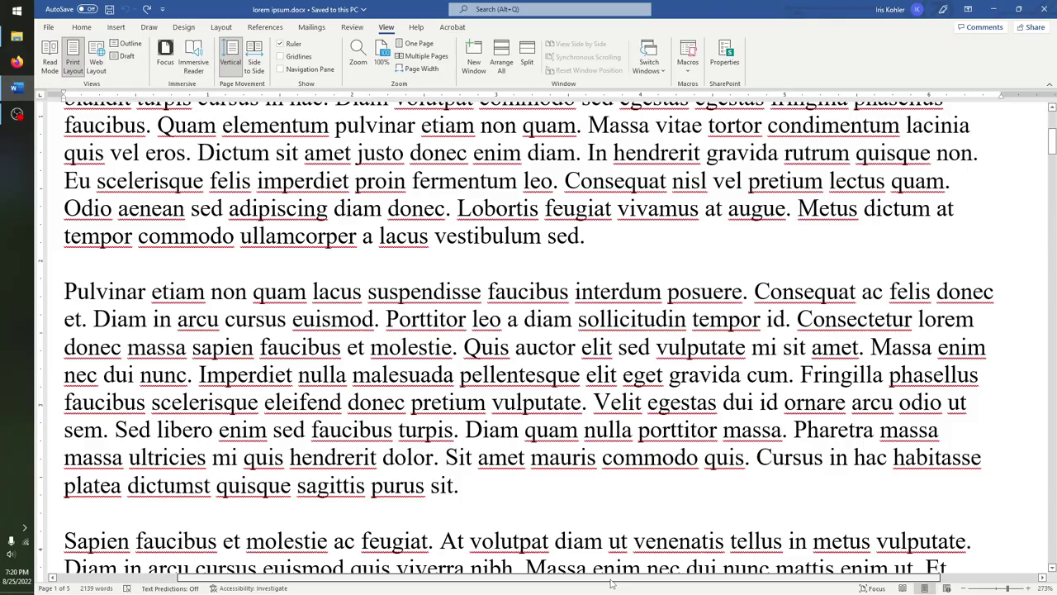
drag(611, 584, 607, 583)
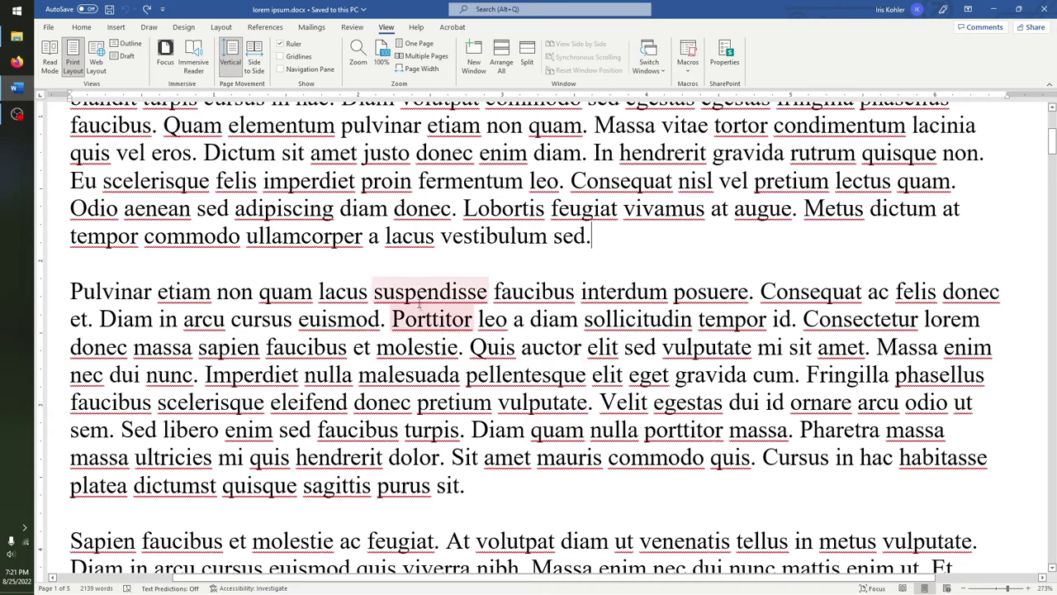
click(355, 63)
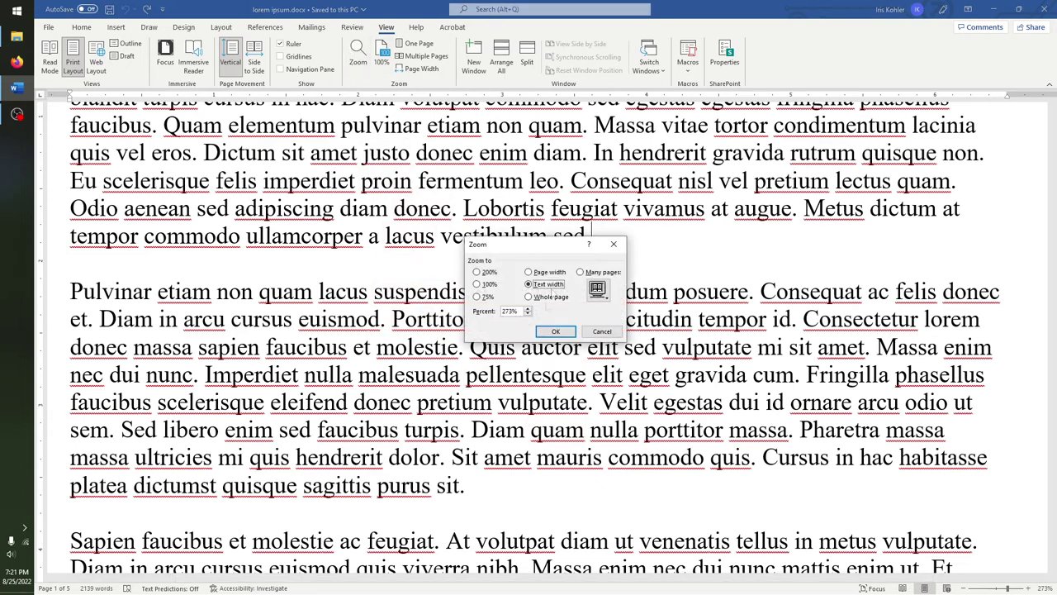
Apply the Whole page zoom, then switch to One Page and then Multiple Pages views
click(553, 297)
click(556, 332)
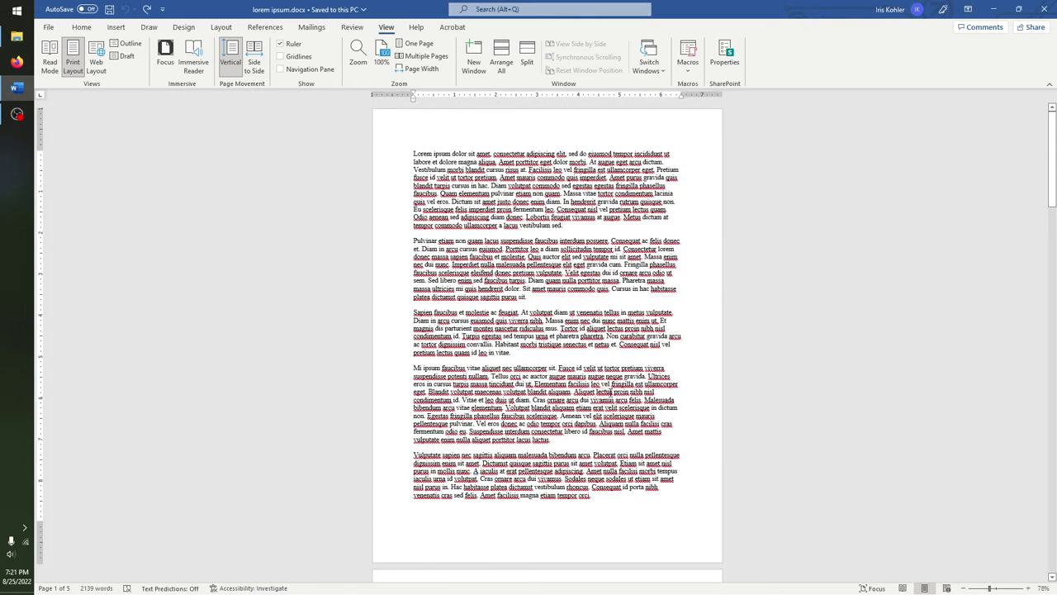
click(416, 46)
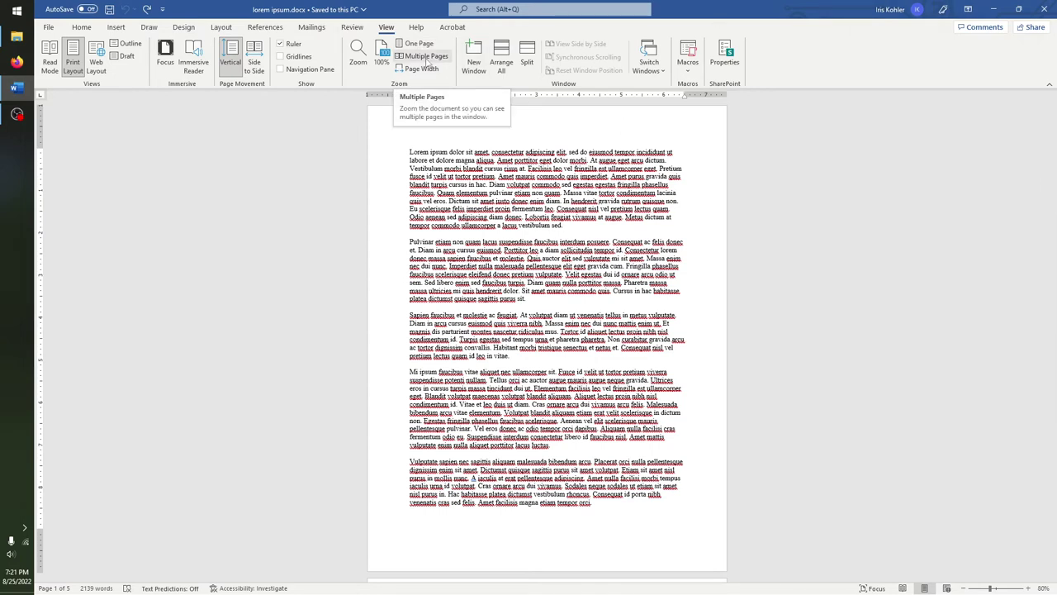
click(426, 57)
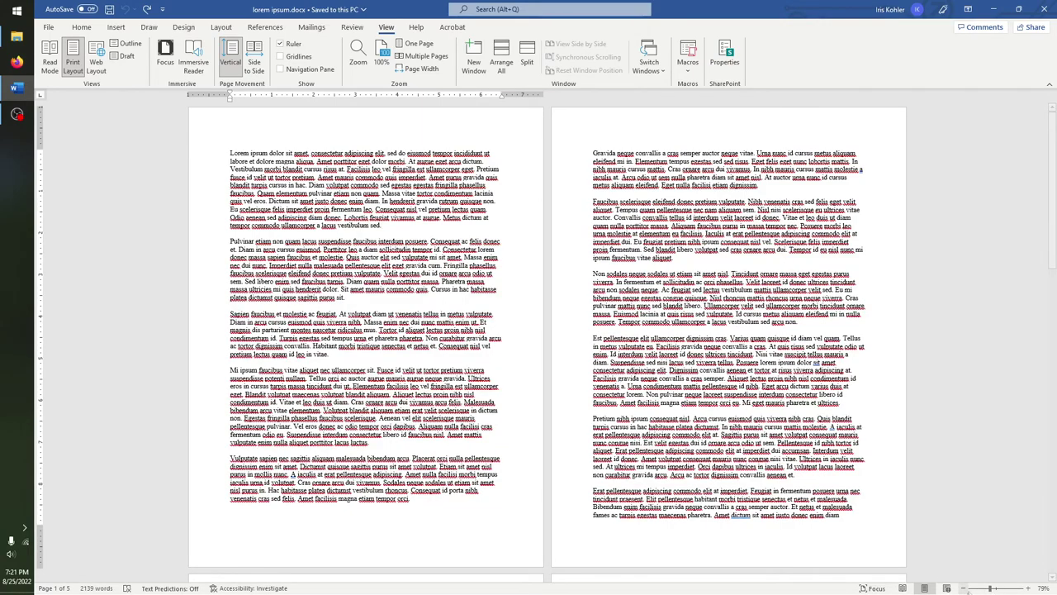
Drag the zoom slider down until the pages are tiny, then back up to 78%
drag(991, 588, 997, 589)
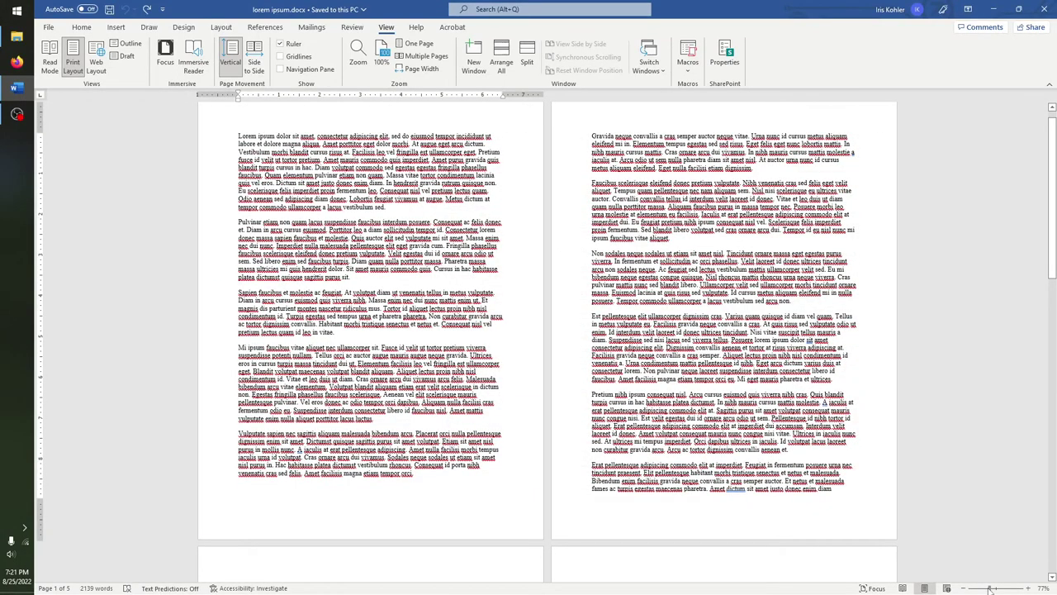
drag(989, 589, 978, 589)
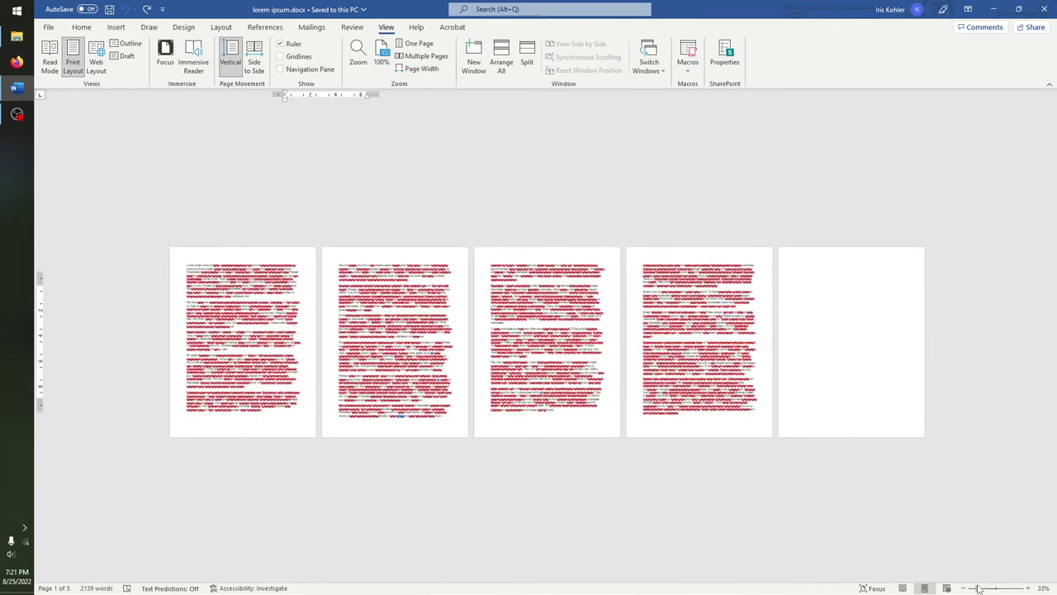
drag(977, 589, 976, 589)
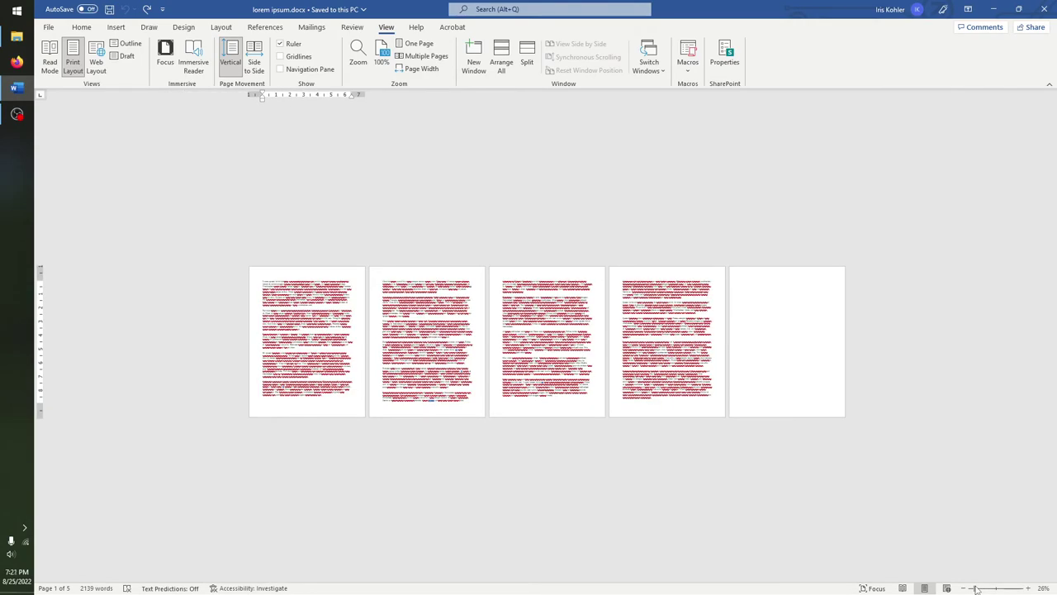
drag(977, 590, 992, 589)
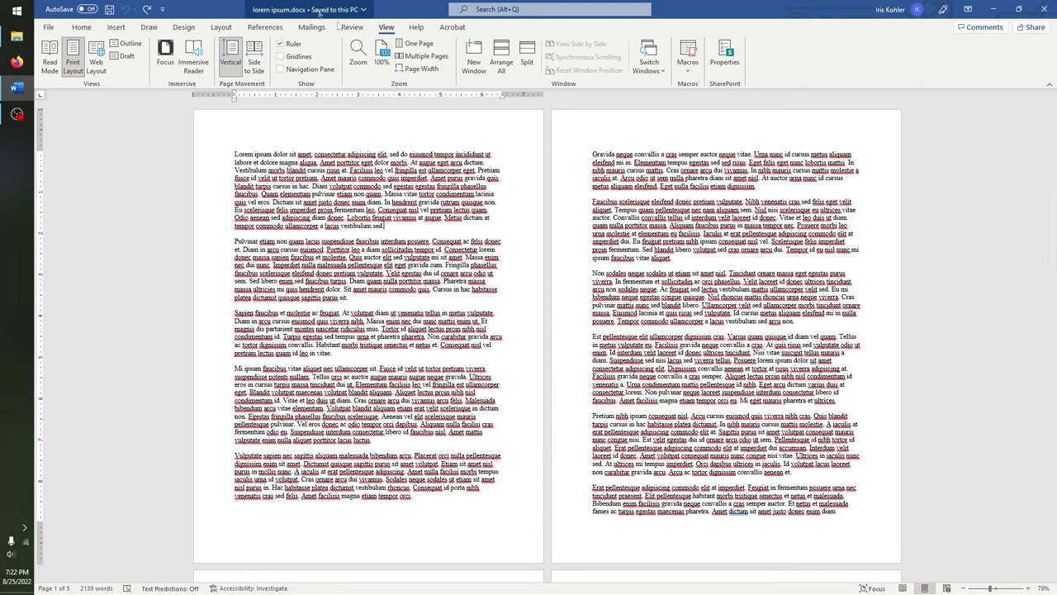
click(358, 58)
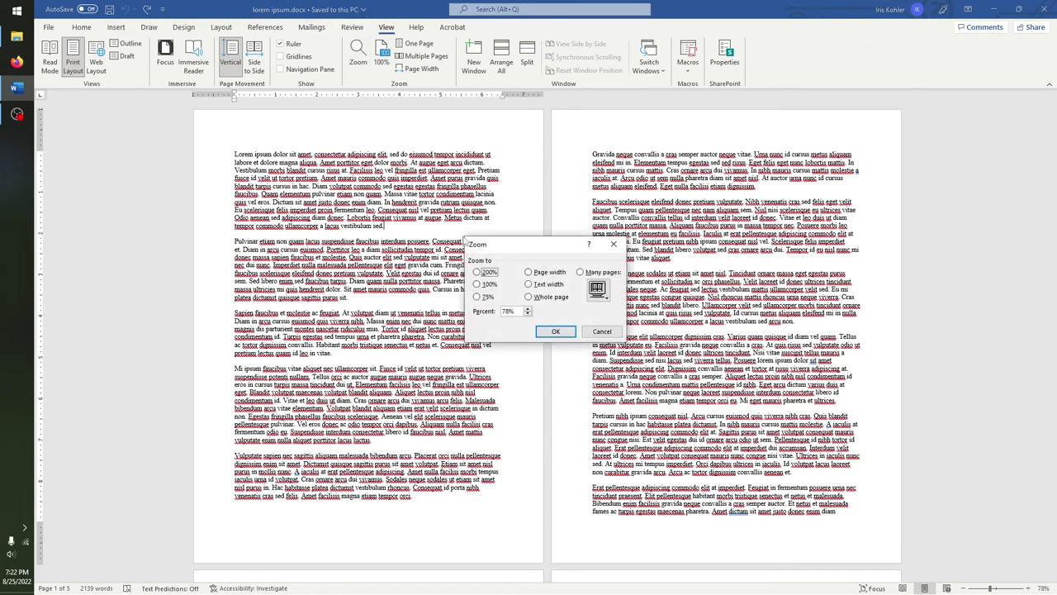
Tile the pages in a 2 x 2 grid using the Zoom dialog's Many pages option
click(583, 273)
click(600, 289)
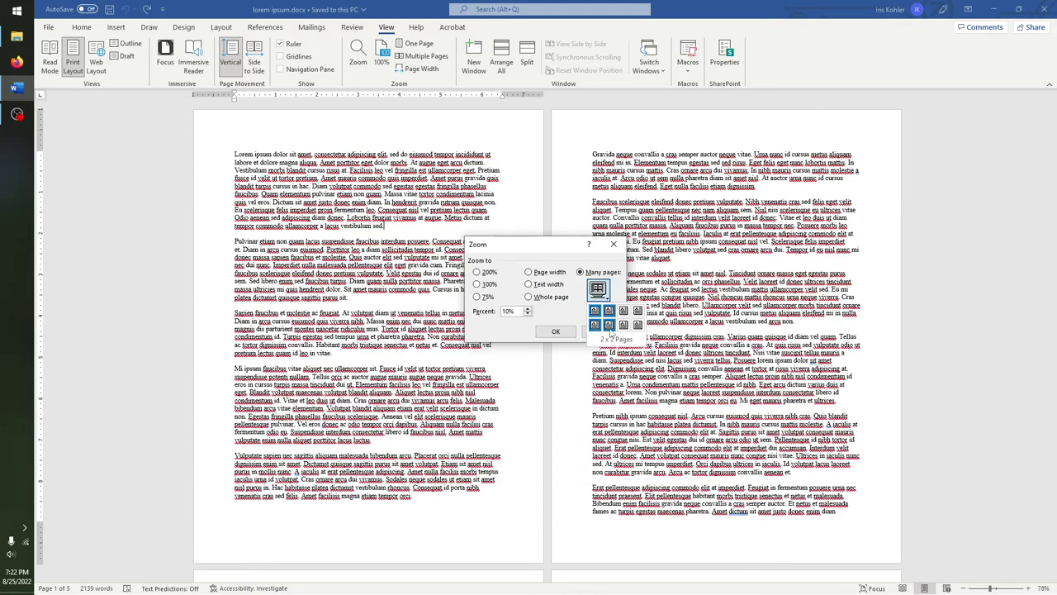
click(609, 325)
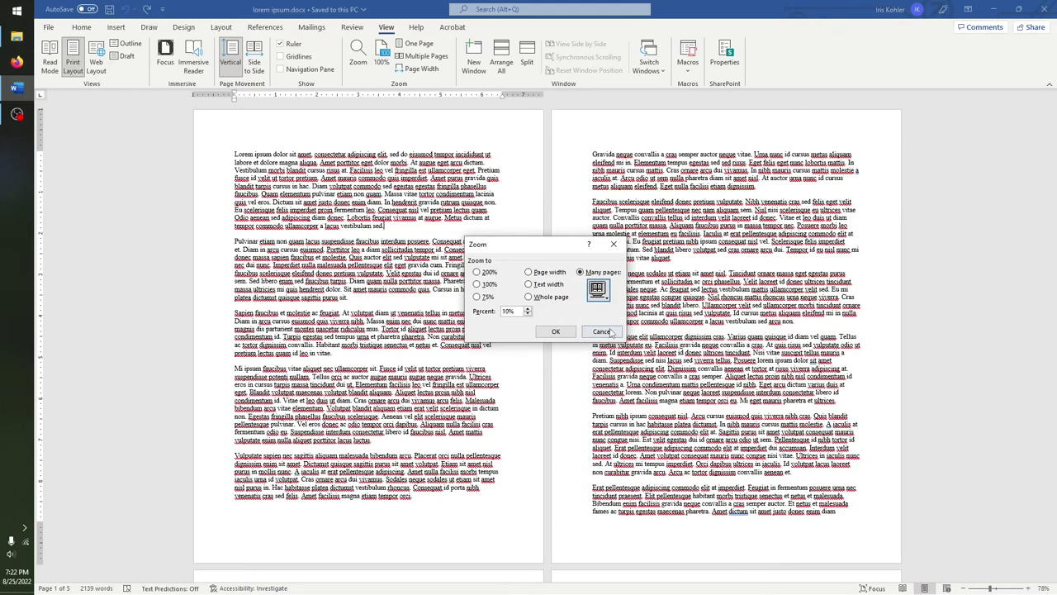
click(556, 332)
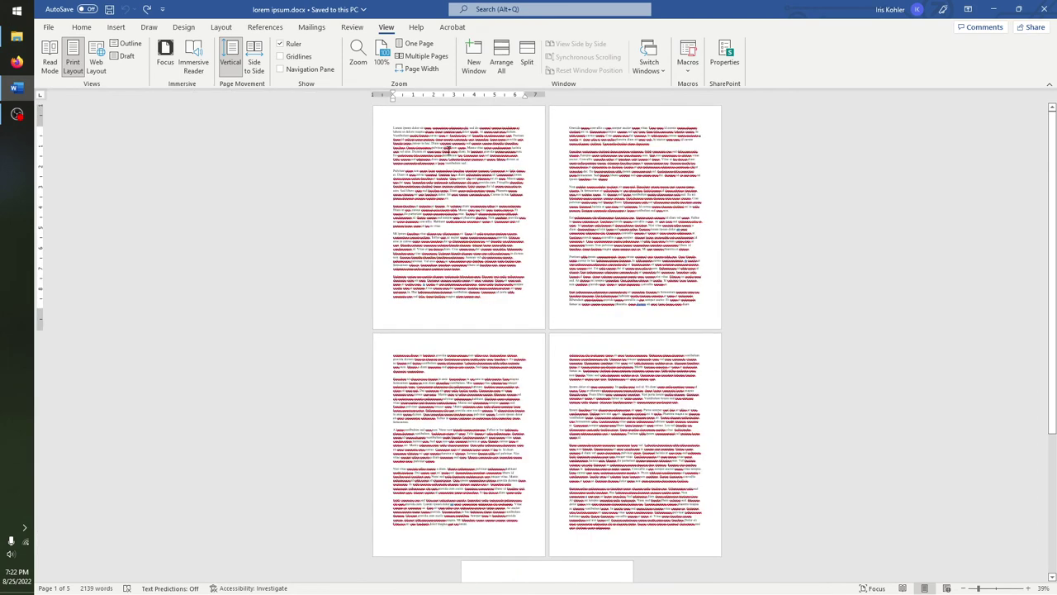
Check spelling suggestions on two flagged words, then expand the Zoom dialog's Many pages grid again
right_click(446, 149)
click(456, 343)
right_click(620, 387)
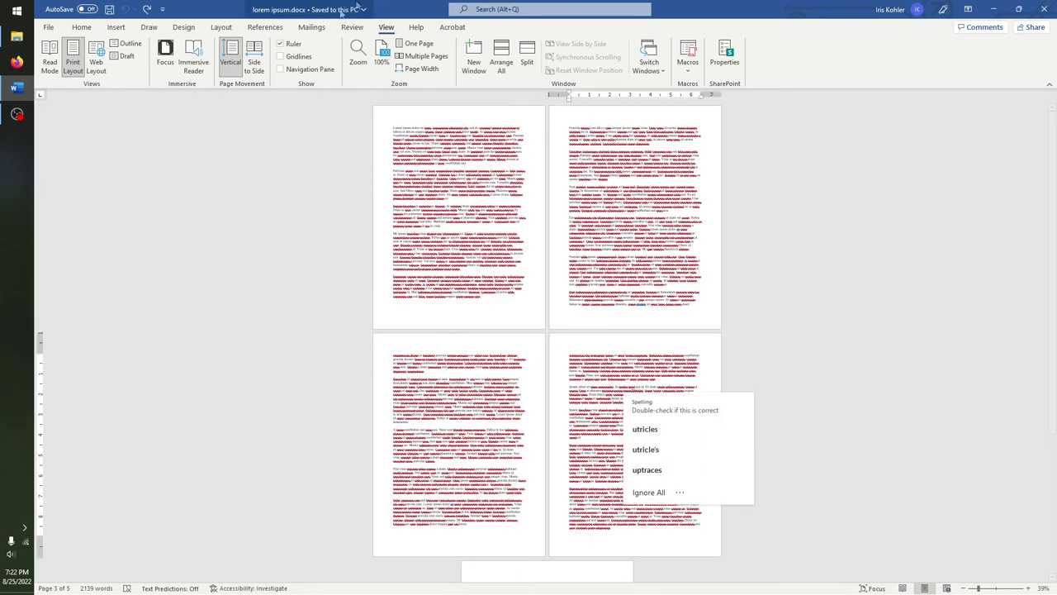
click(358, 54)
click(597, 288)
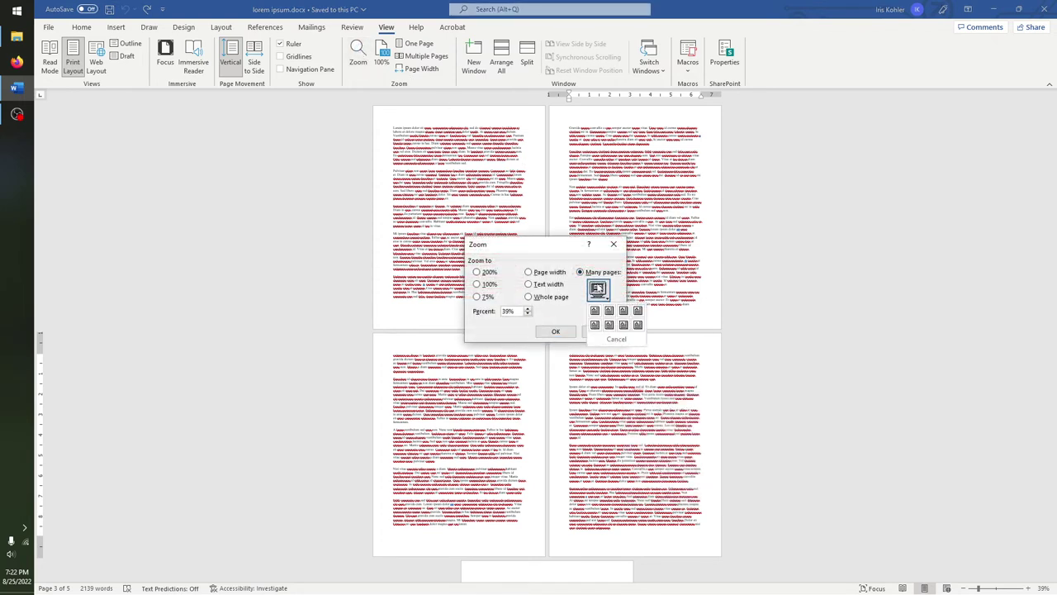
Show four pages in a 1 x 4 row, return to 212% page width, and split the window
click(639, 311)
click(561, 334)
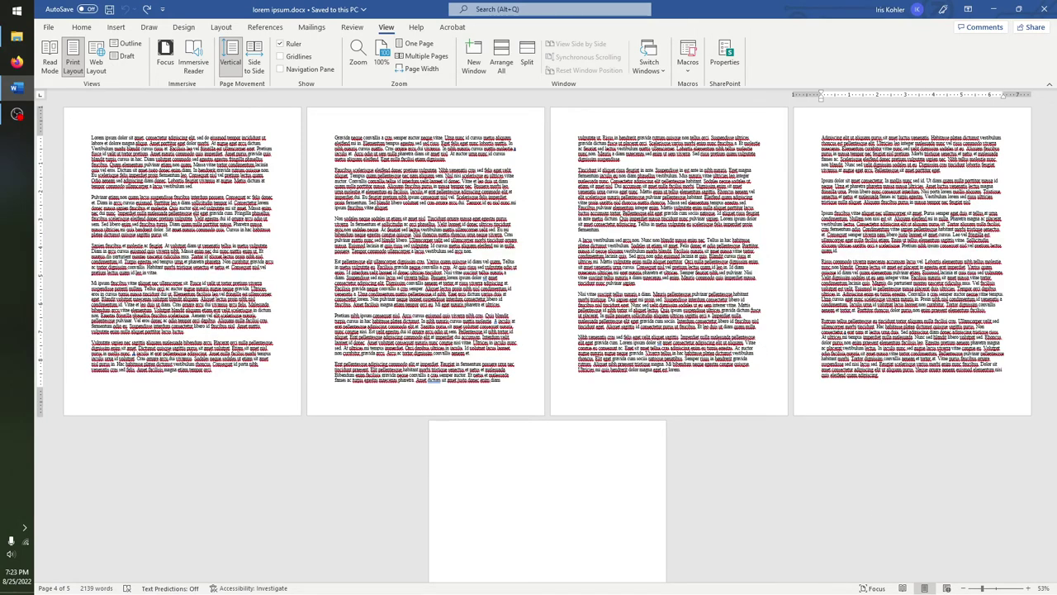
key(alt+w)
key(i)
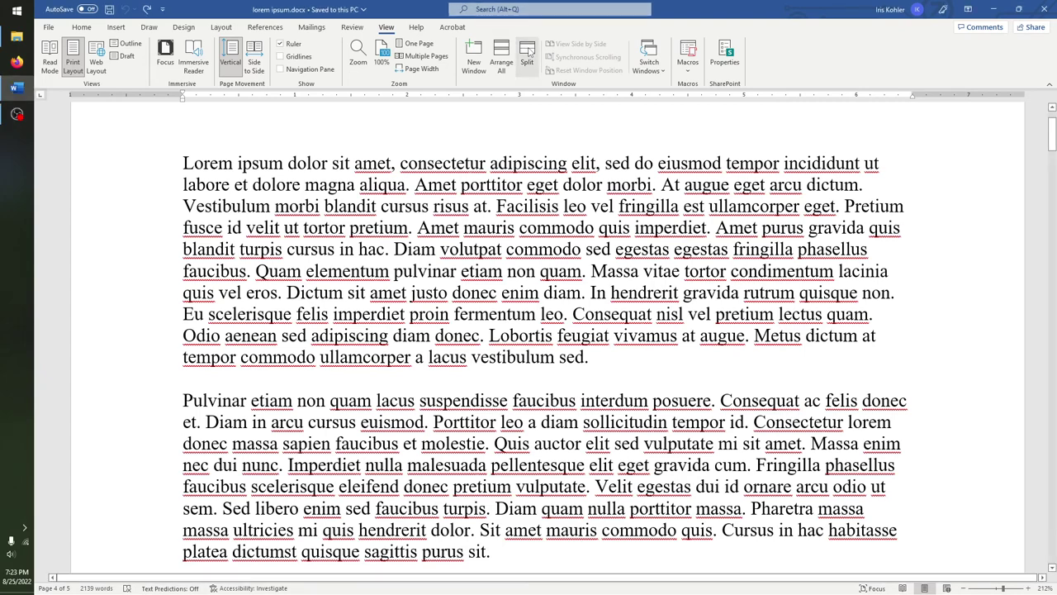
click(527, 59)
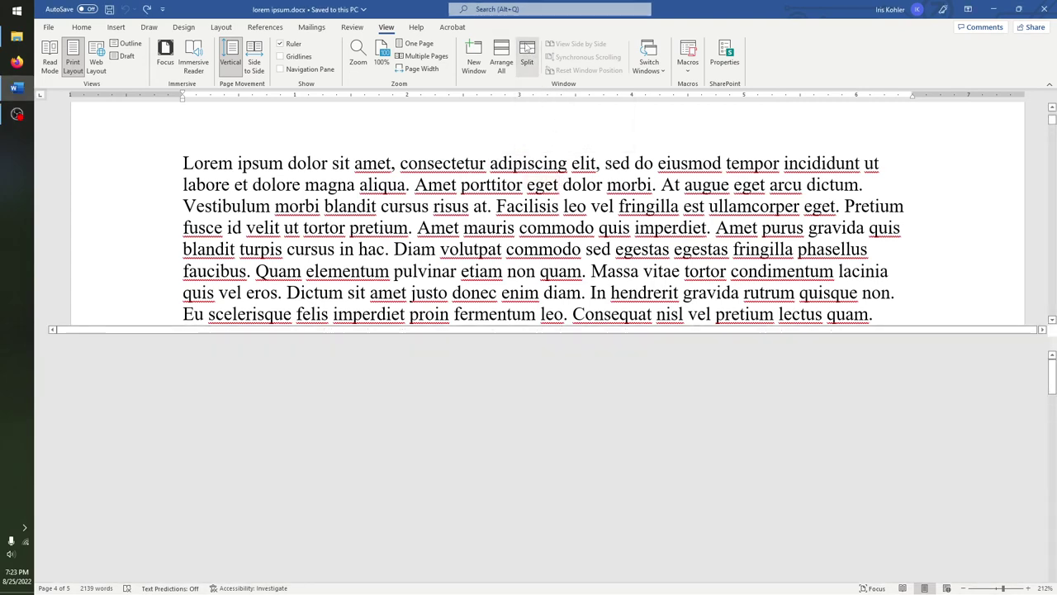
Jump the lower pane to the document start and scroll it down
click(561, 399)
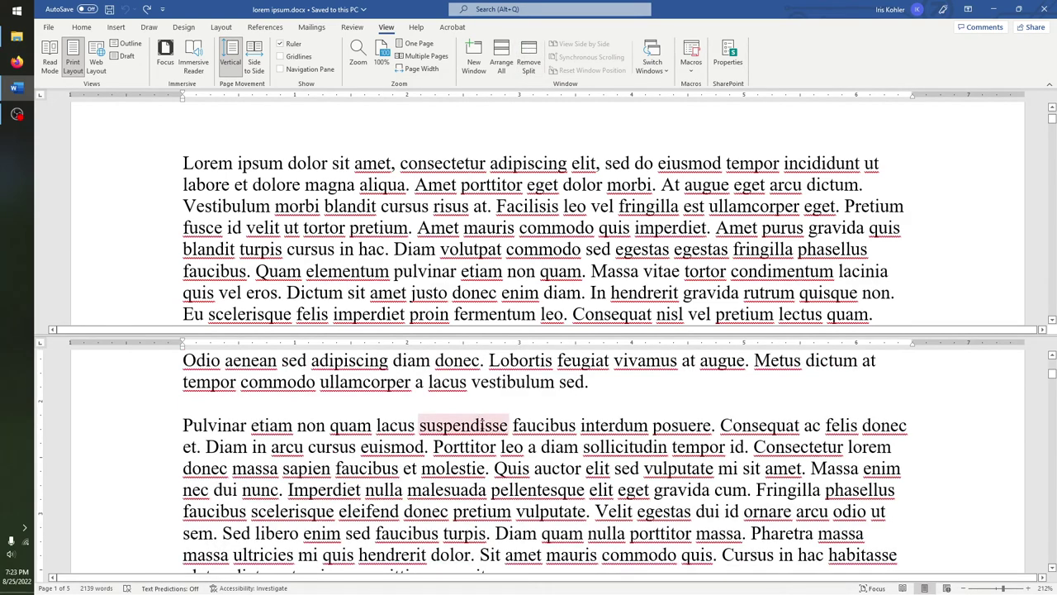
key(ctrl+Home)
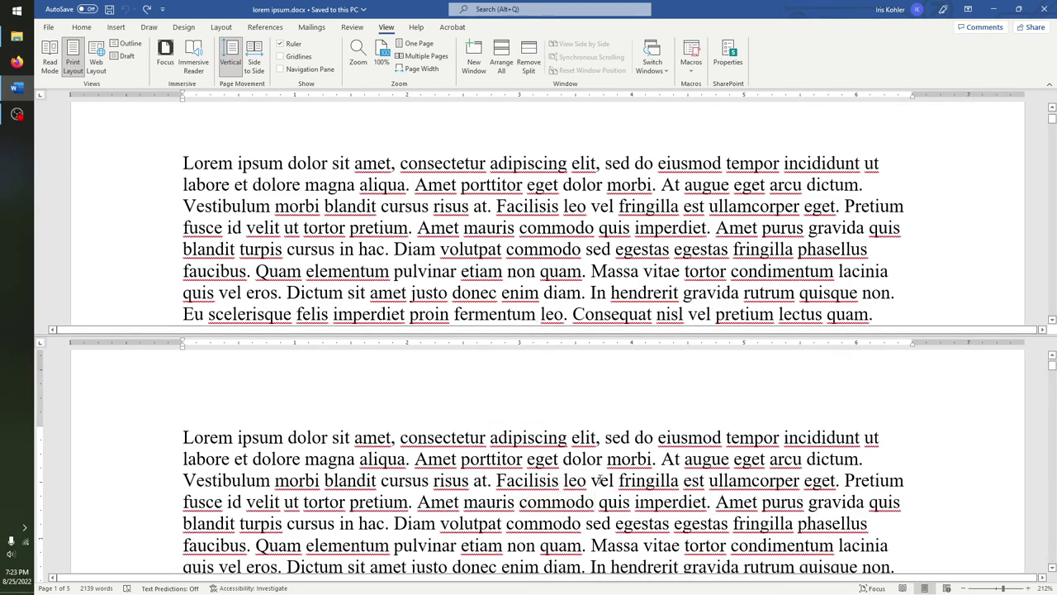
scroll(600, 479, down, 15)
scroll(595, 476, down, 15)
scroll(537, 496, down, 1)
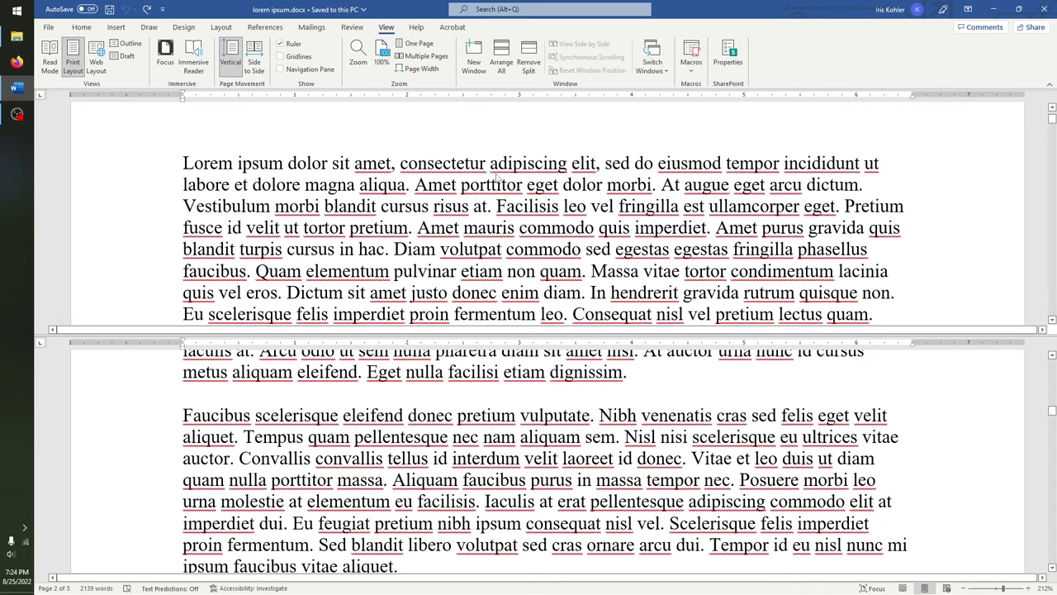
Scroll the lower pane independently, then make the upper pane active at its first line
click(577, 466)
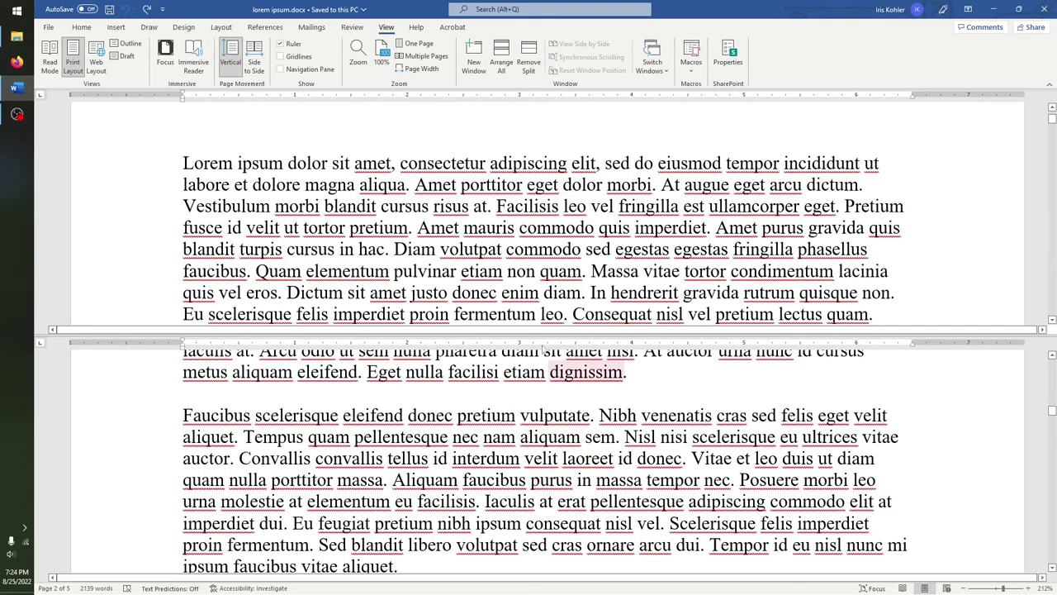
scroll(558, 249, down, 5)
scroll(557, 254, up, 5)
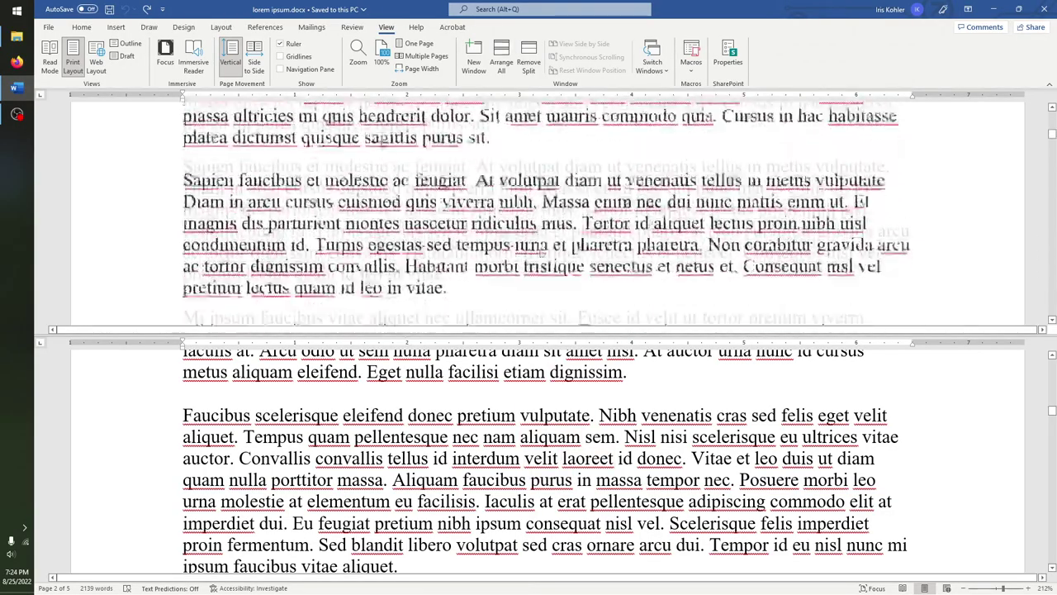
scroll(535, 452, down, 10)
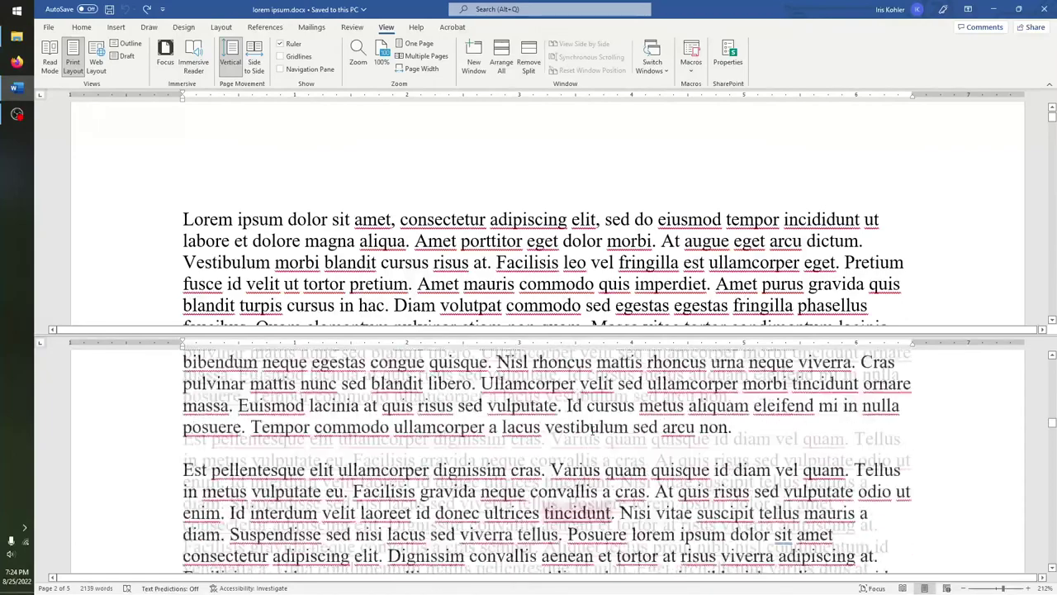
click(622, 219)
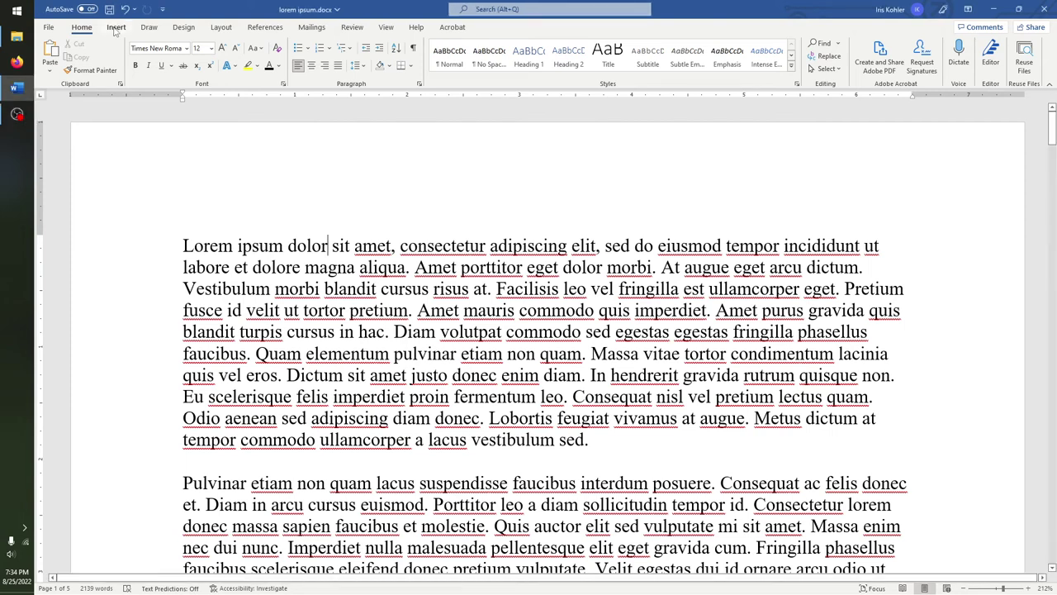
click(115, 29)
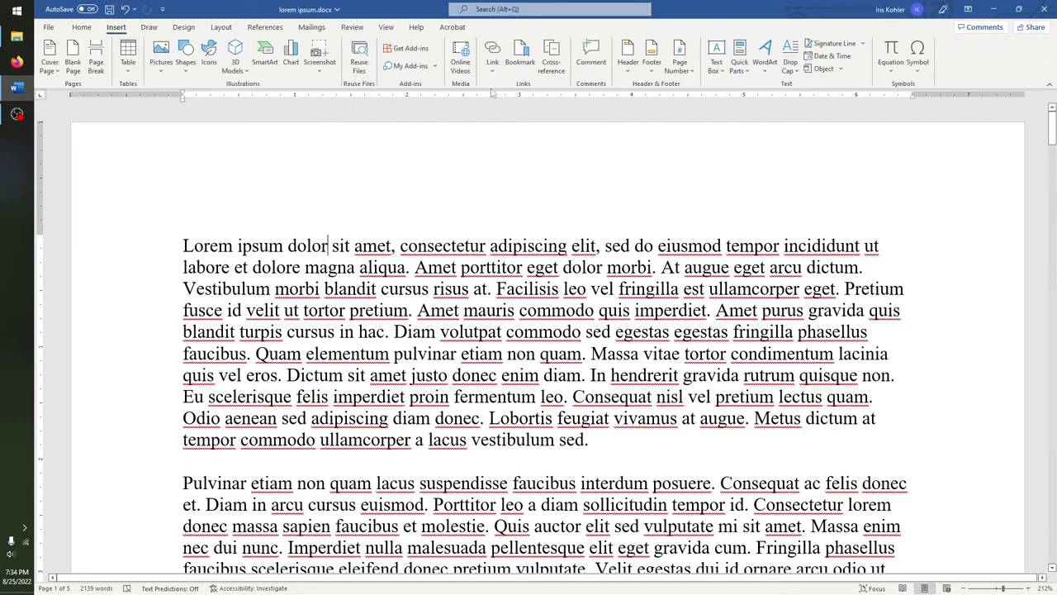
Insert a Blank header containing the author's name, then return to the body text
click(631, 65)
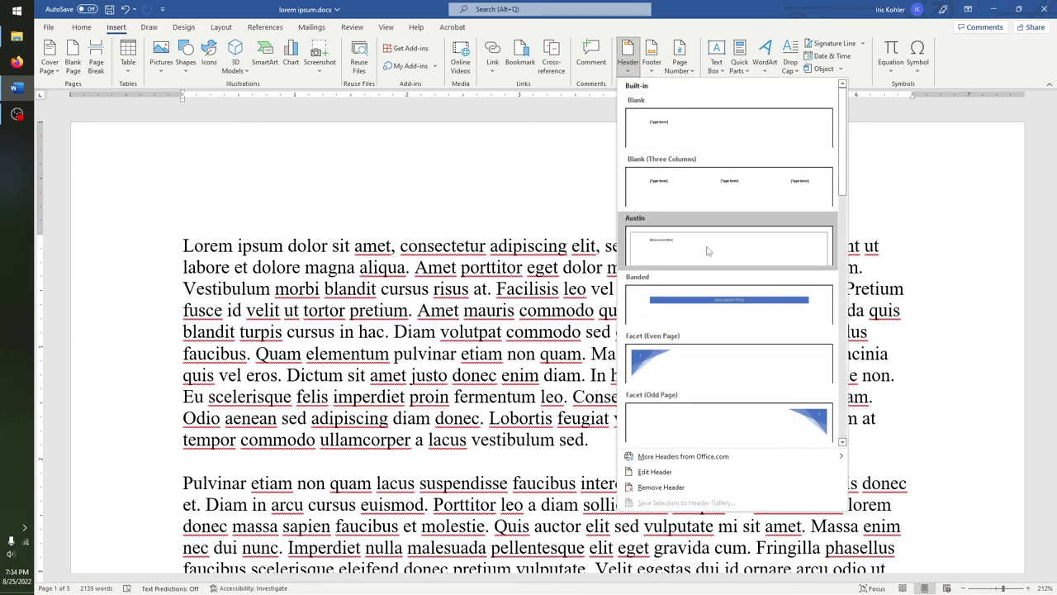
scroll(709, 337, down, 10)
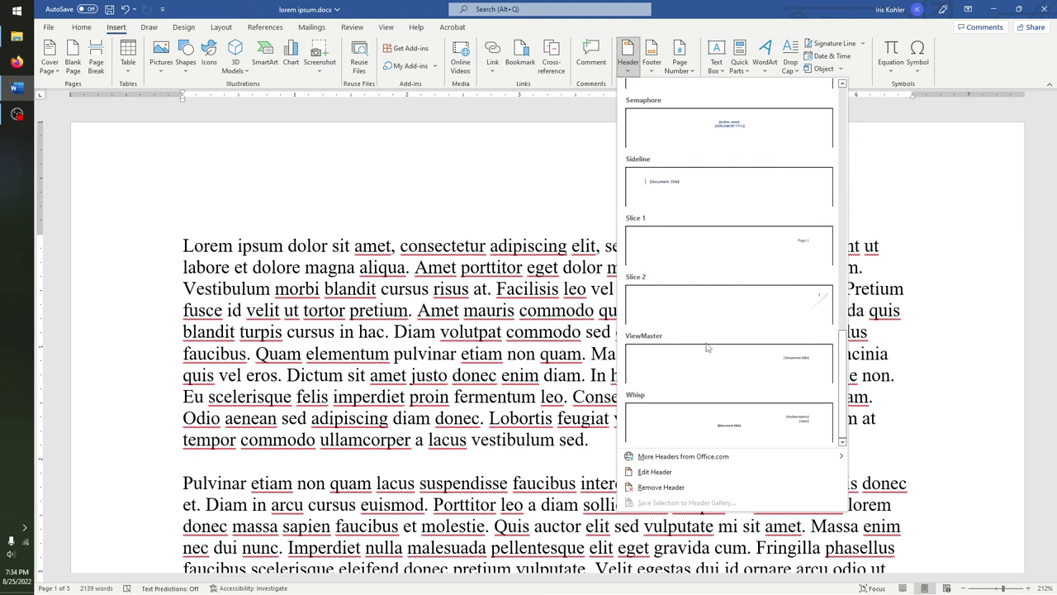
scroll(725, 315, up, 10)
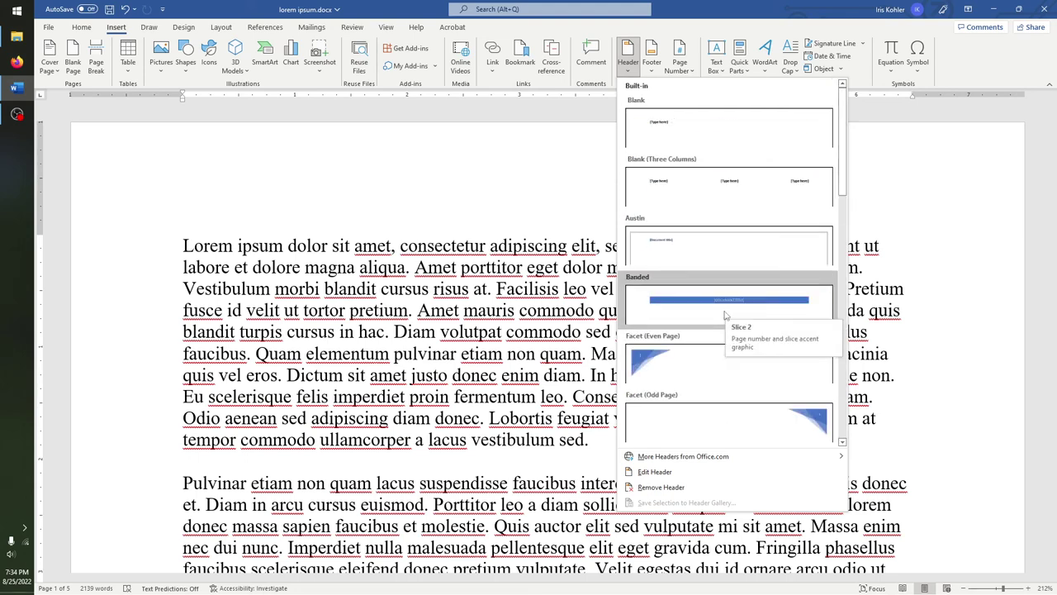
click(698, 132)
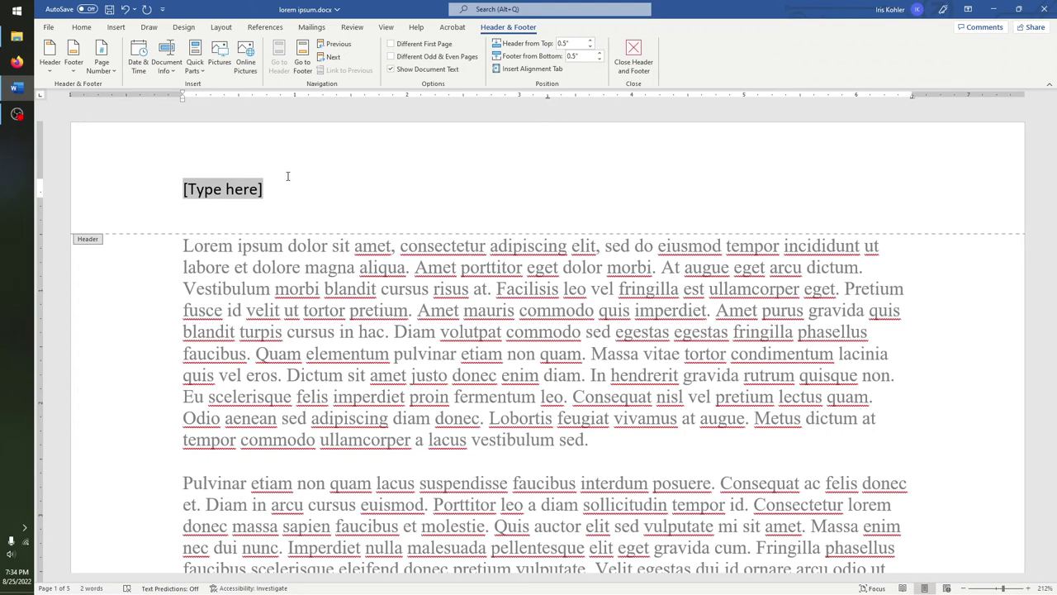
text(Iris Kohler)
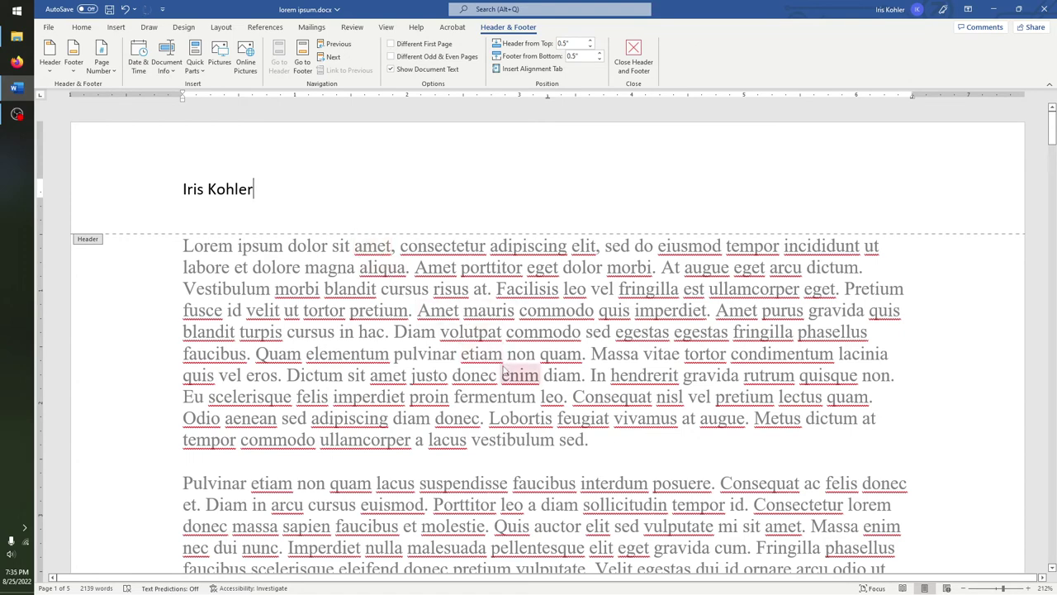
double_click(506, 373)
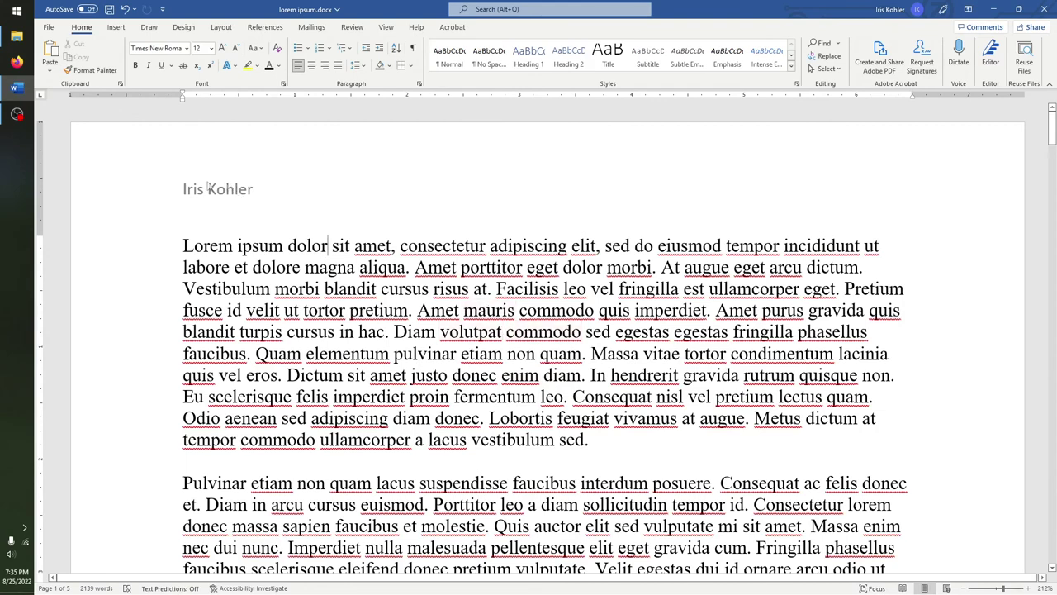
double_click(266, 190)
click(207, 203)
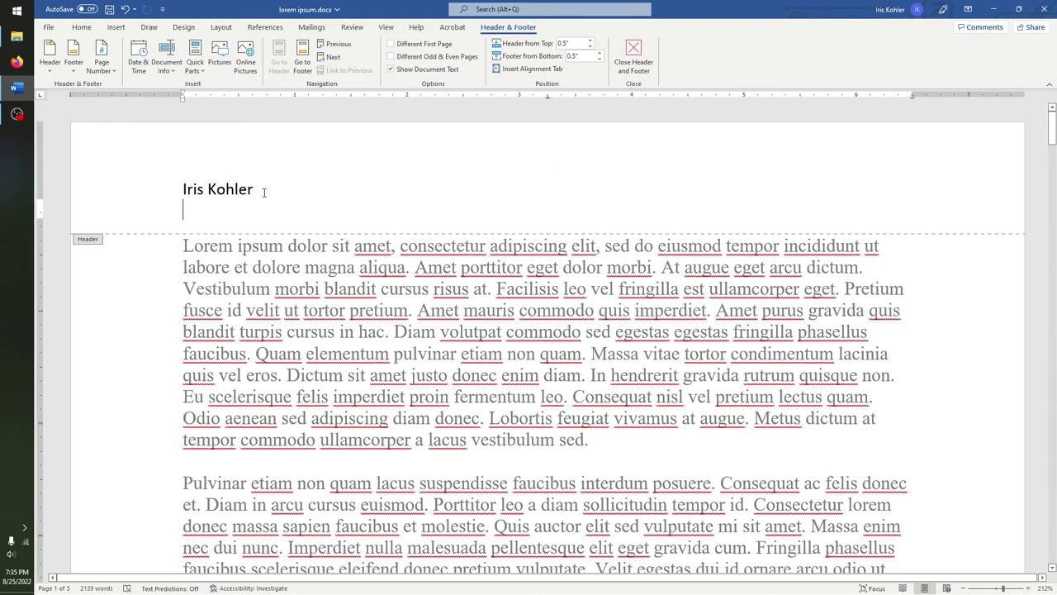
click(265, 191)
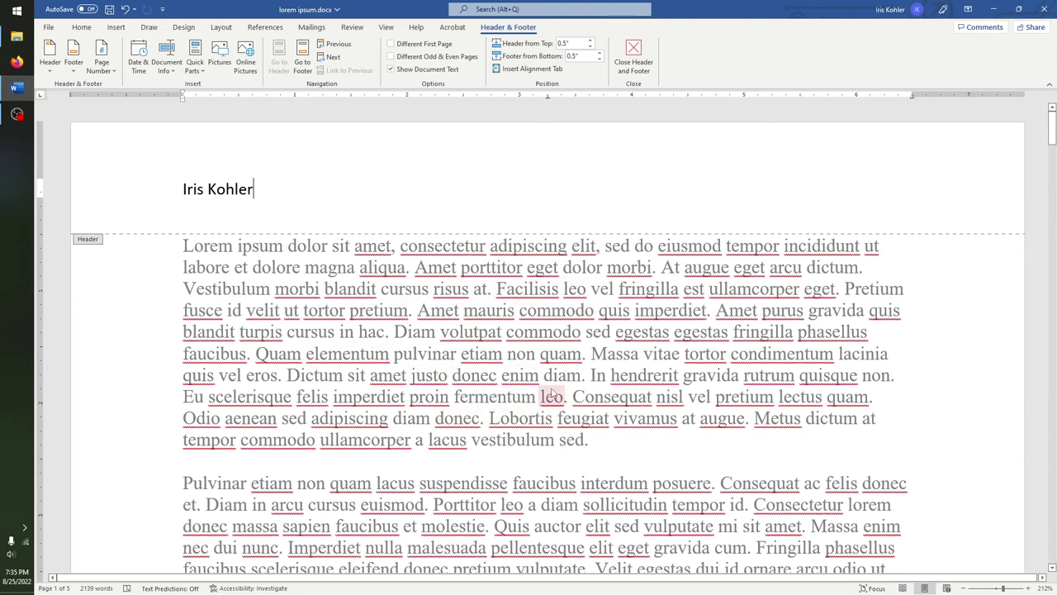
double_click(272, 260)
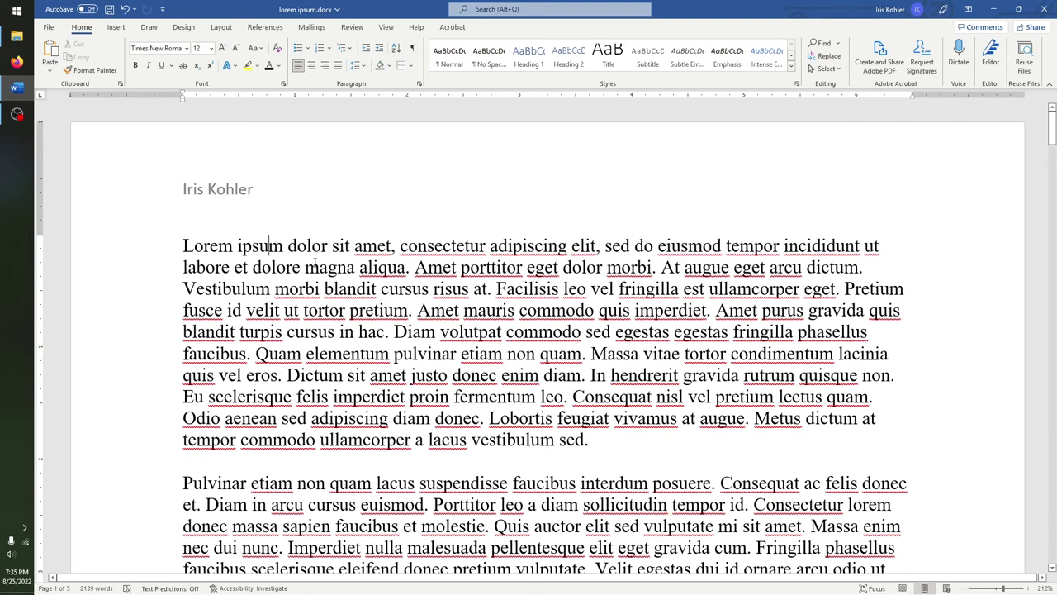
double_click(311, 193)
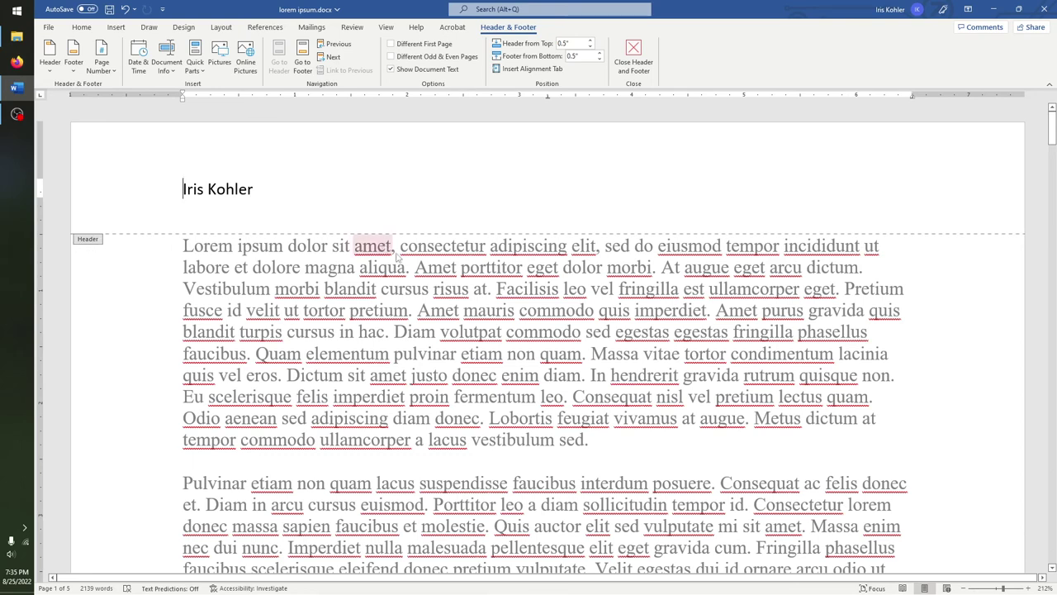
double_click(159, 281)
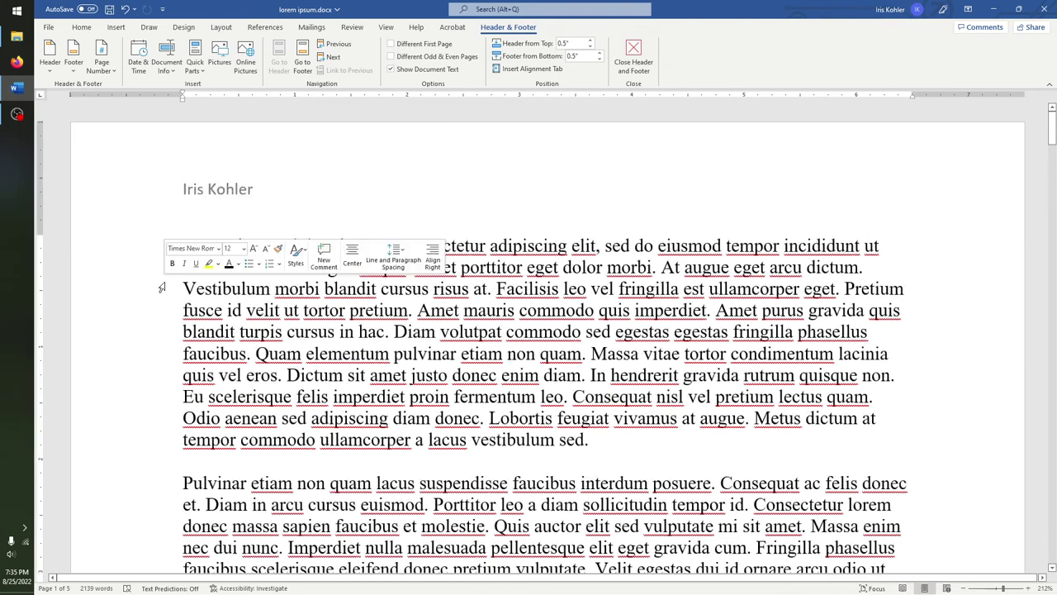
click(163, 312)
click(149, 334)
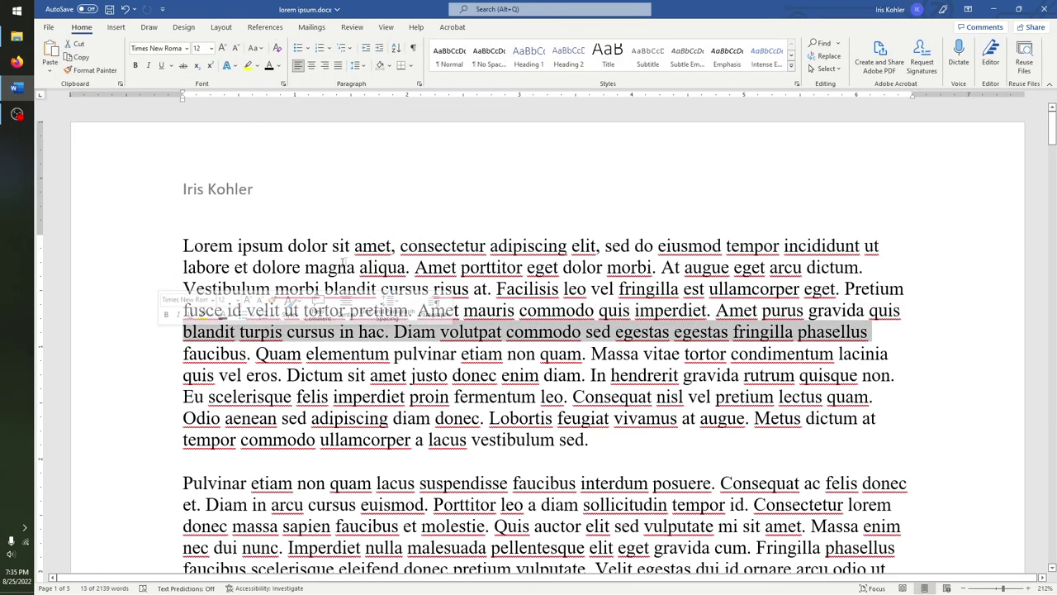
click(435, 245)
scroll(537, 208, down, 10)
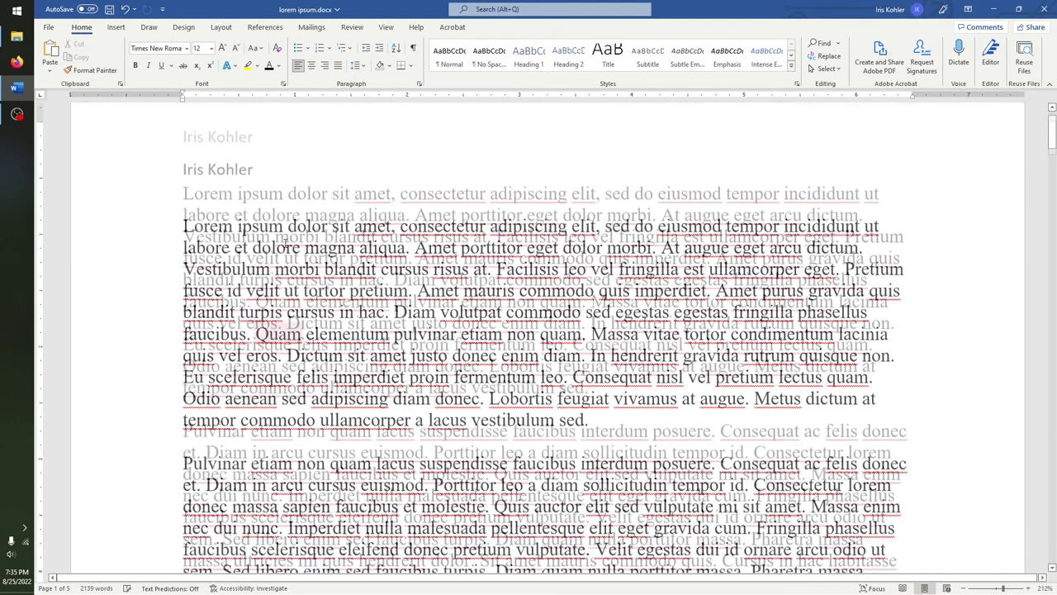
Replace the header's name with 'test', close the header, and scroll back to page 1
scroll(286, 245, down, 3)
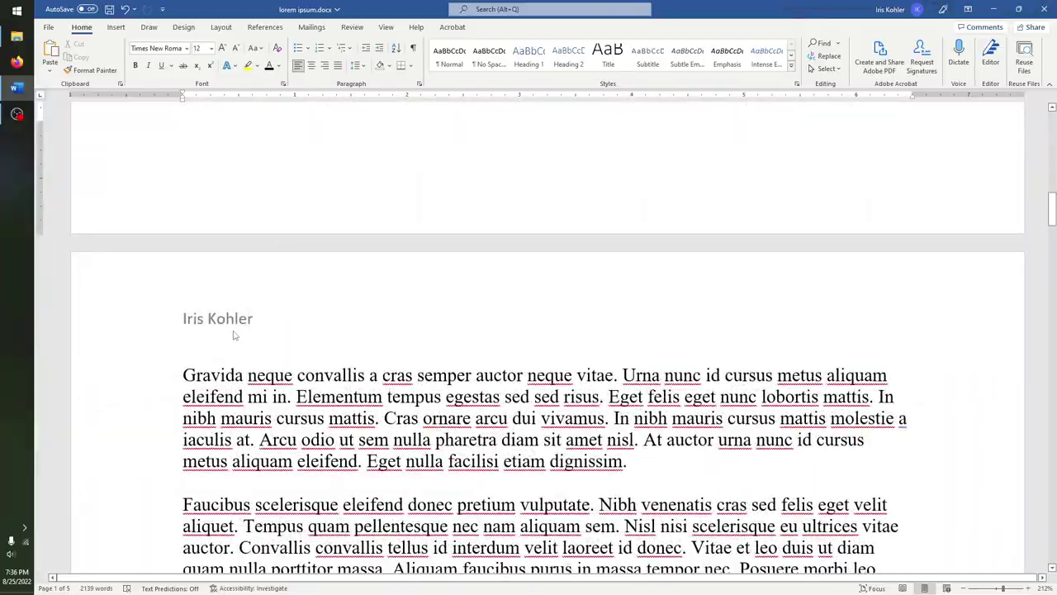
scroll(232, 335, down, 15)
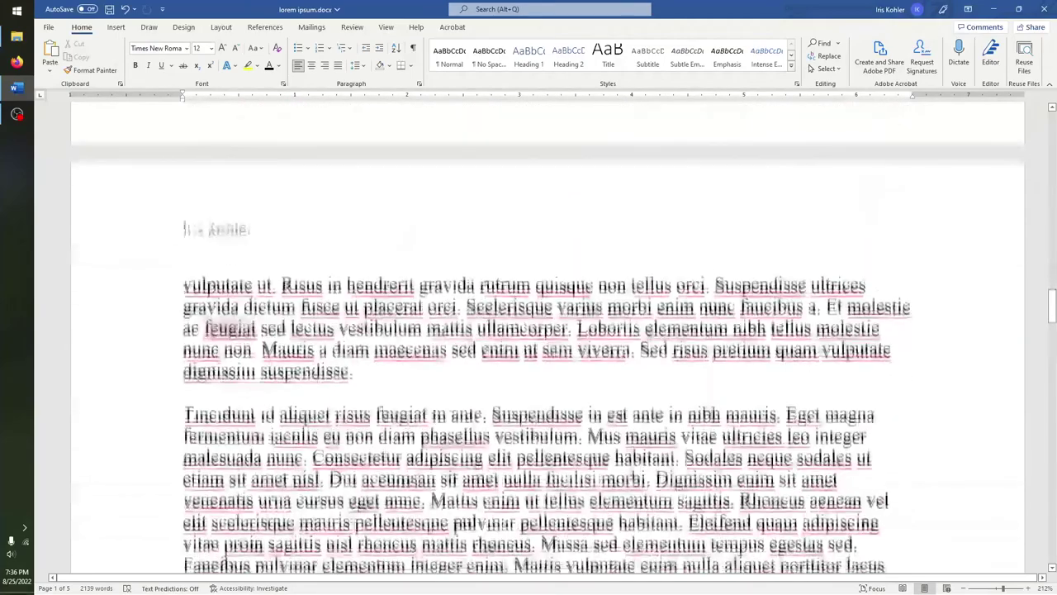
double_click(255, 224)
drag(263, 223, 165, 221)
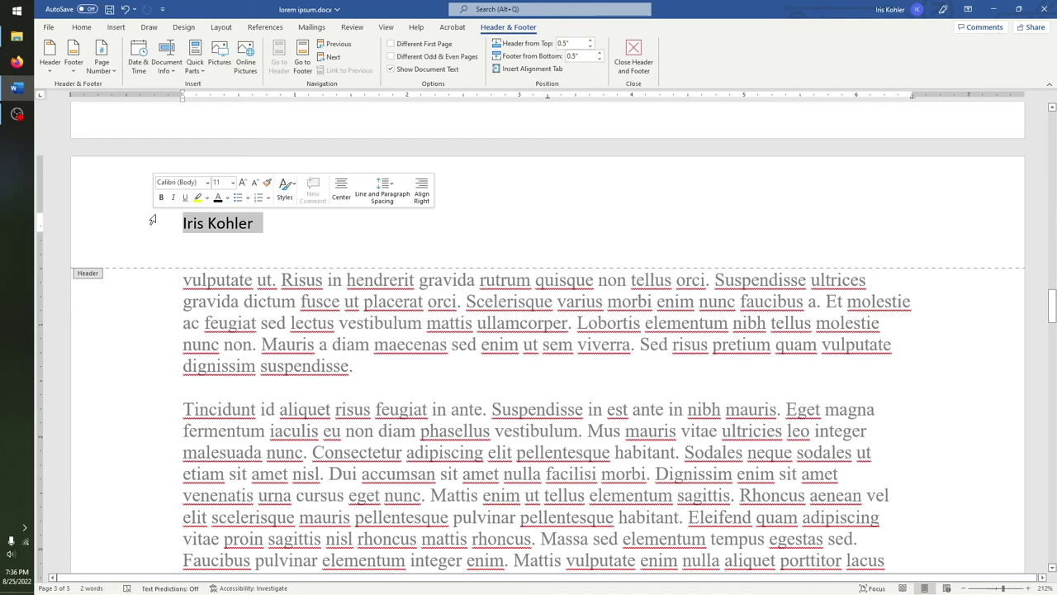
text(test)
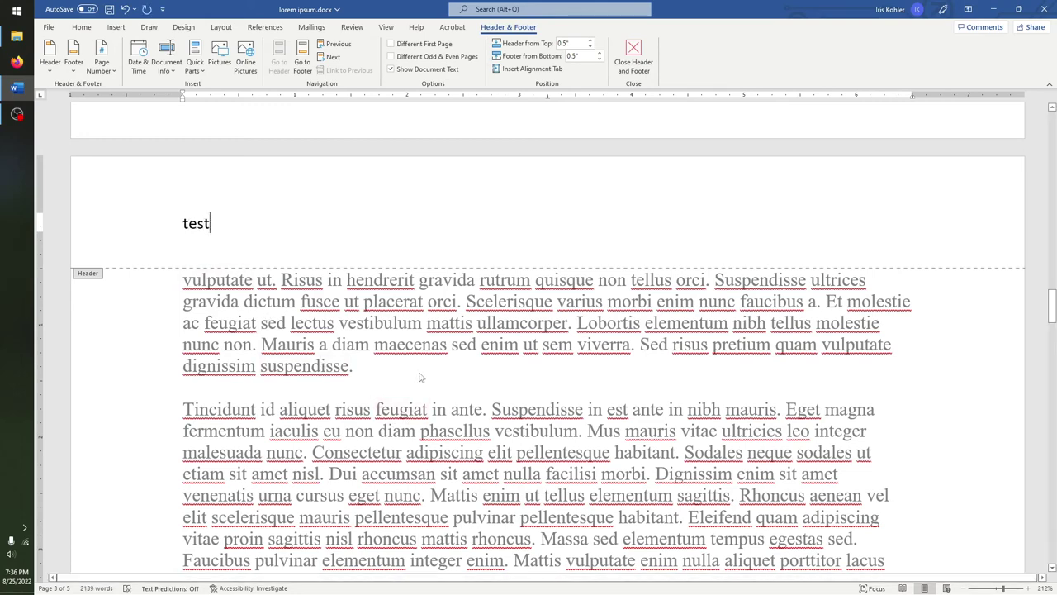
double_click(405, 371)
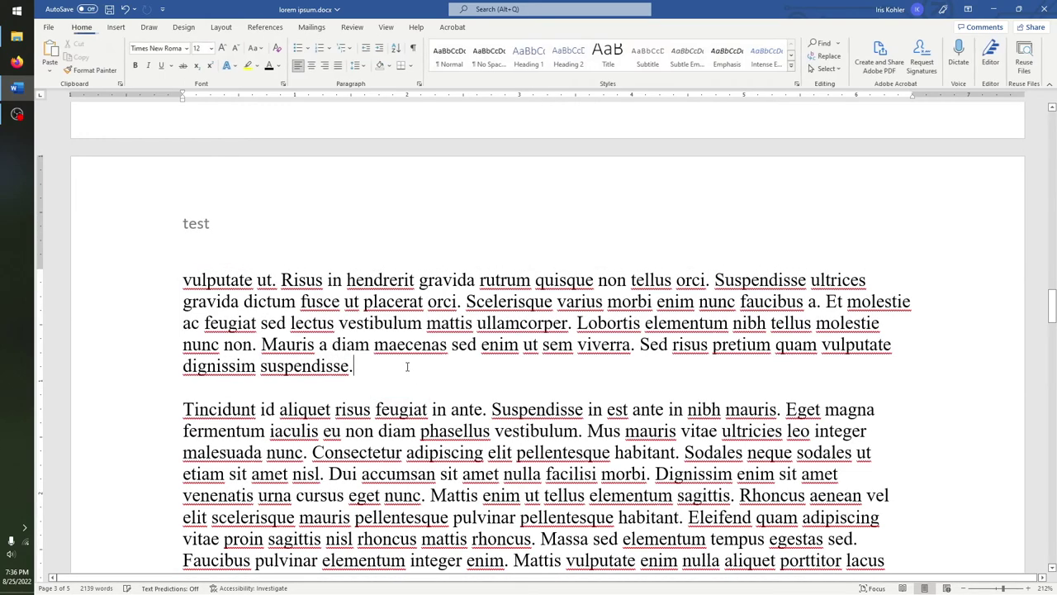
scroll(394, 377, down, 5)
scroll(330, 387, up, 5)
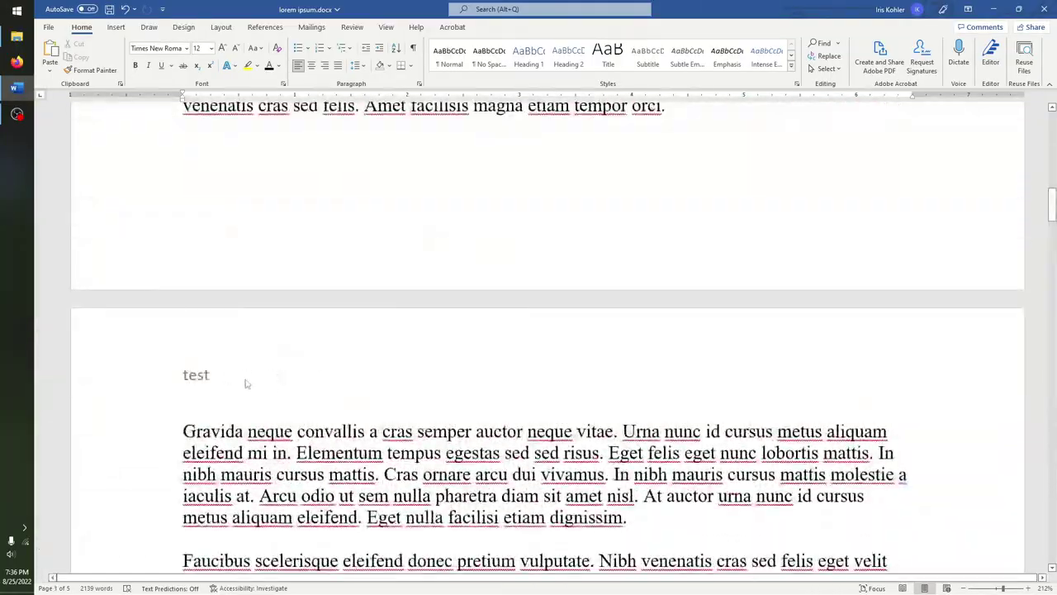
scroll(274, 382, up, 15)
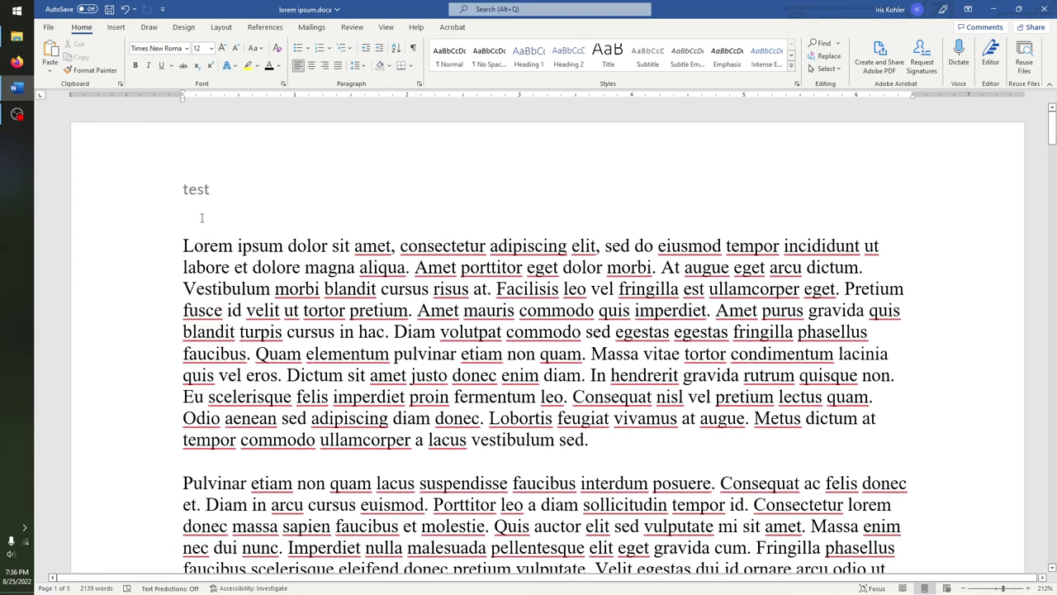
click(116, 27)
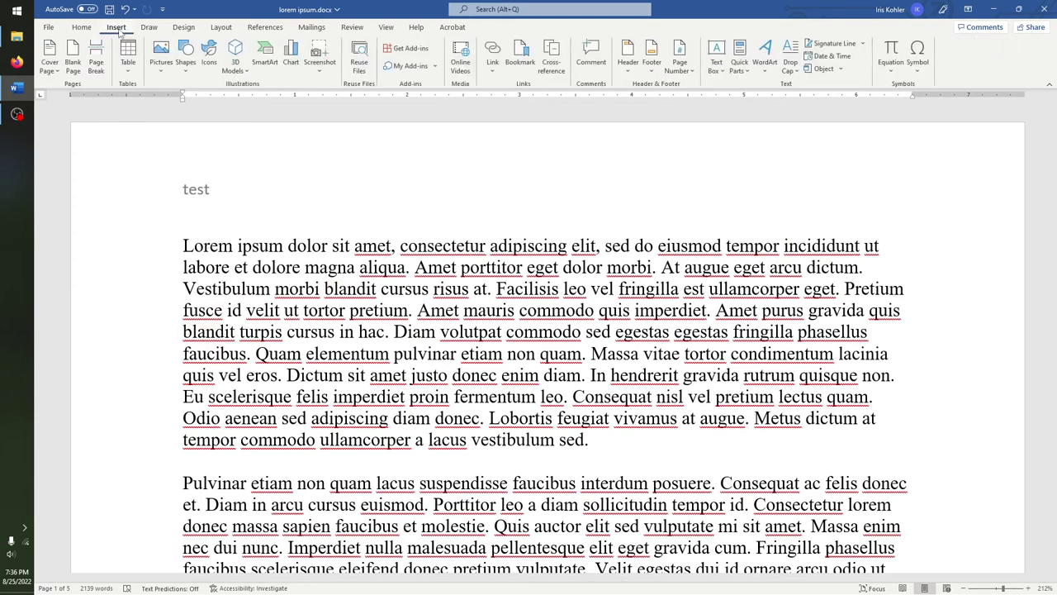
Insert a Blank footer reading 'blah' and close footer editing
click(652, 62)
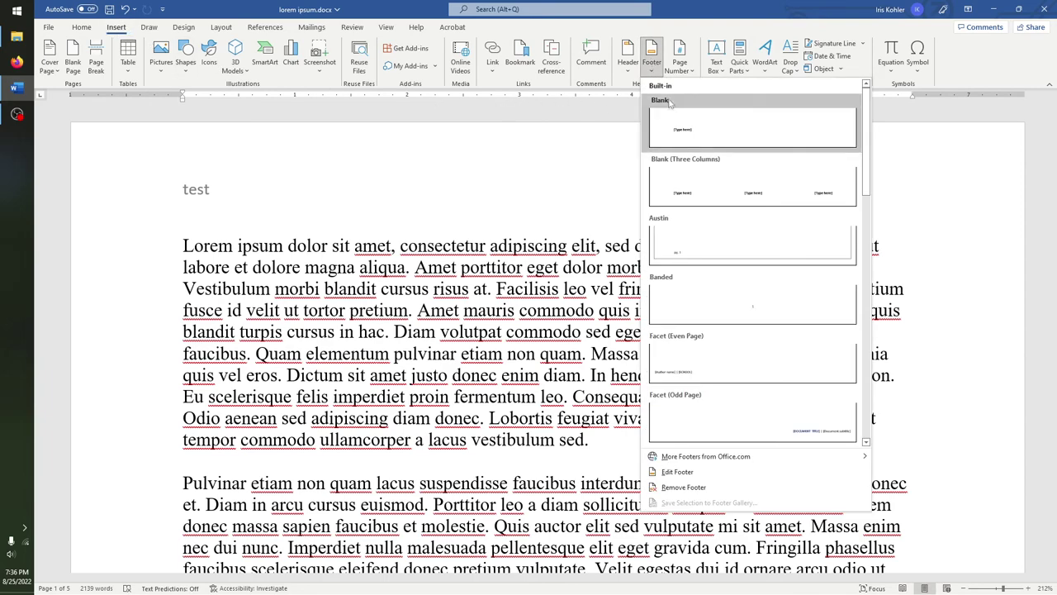
click(682, 131)
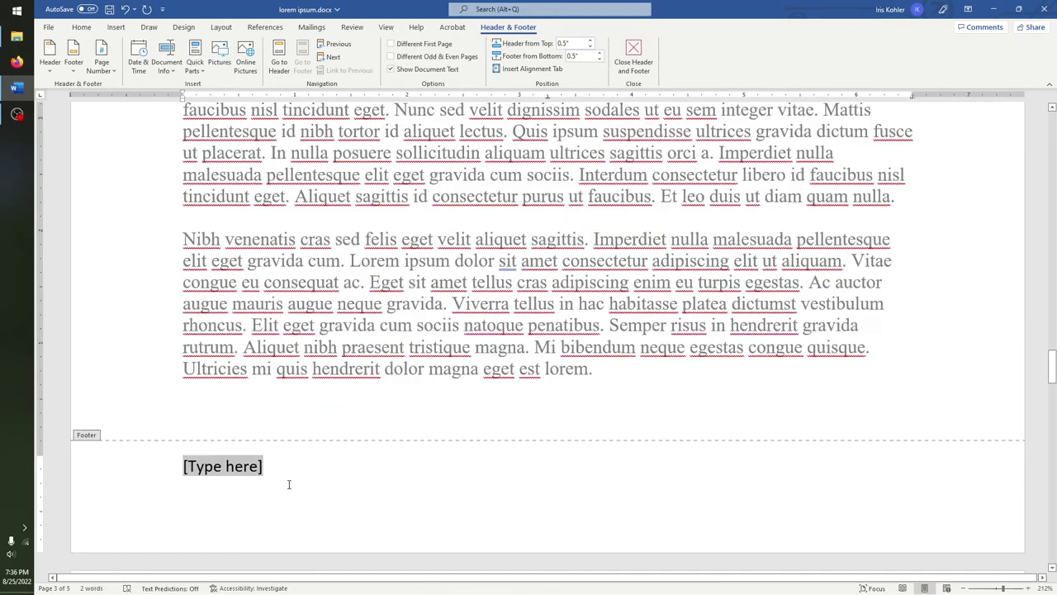
text(blah)
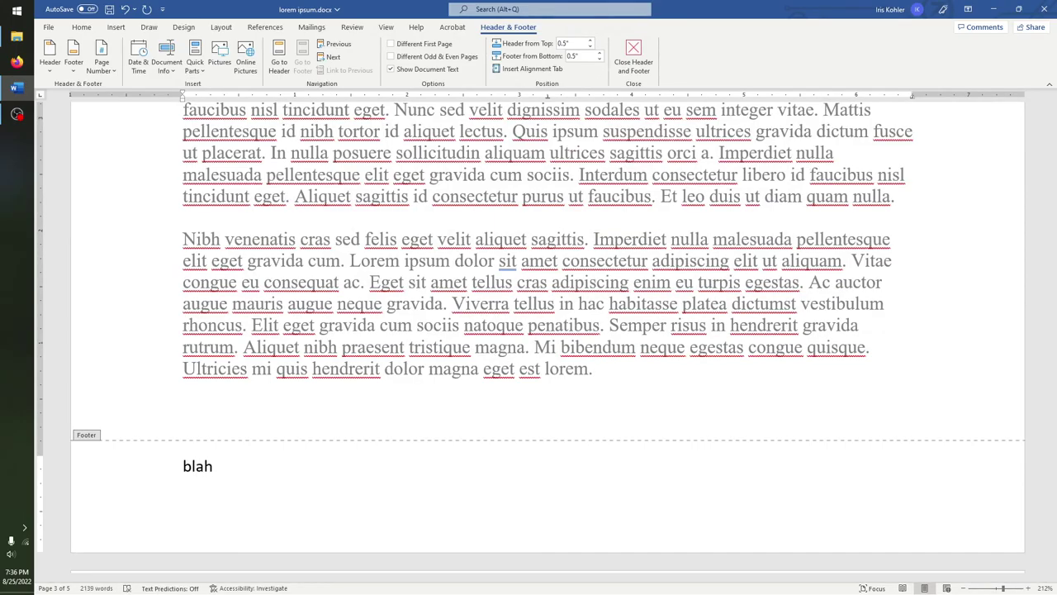
double_click(288, 446)
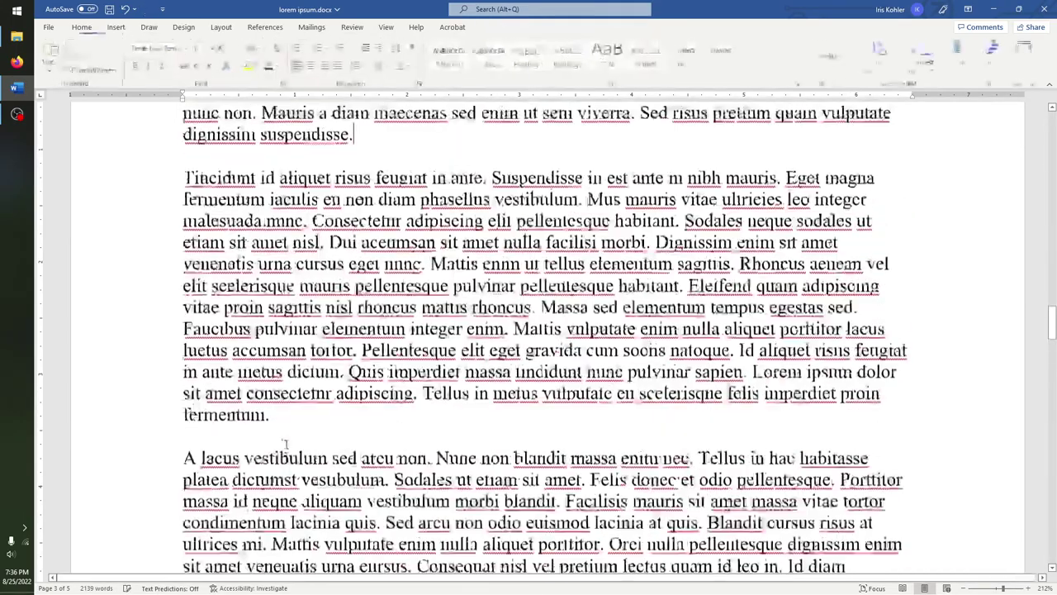
scroll(285, 443, down, 10)
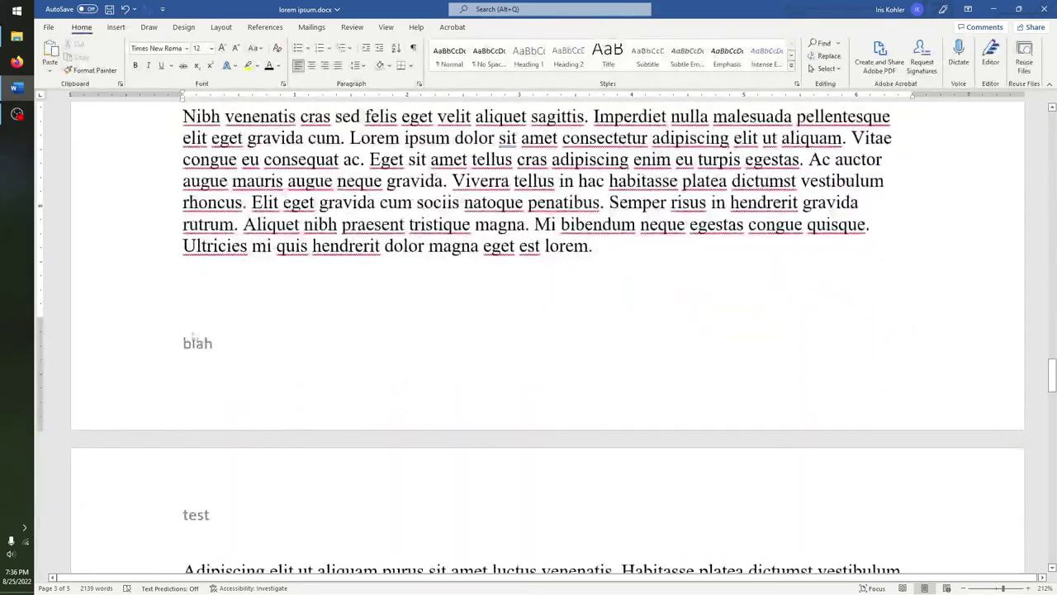
Delete the 'test' header text and the 'blah' footer text, then exit header/footer editing
scroll(205, 341, down, 1)
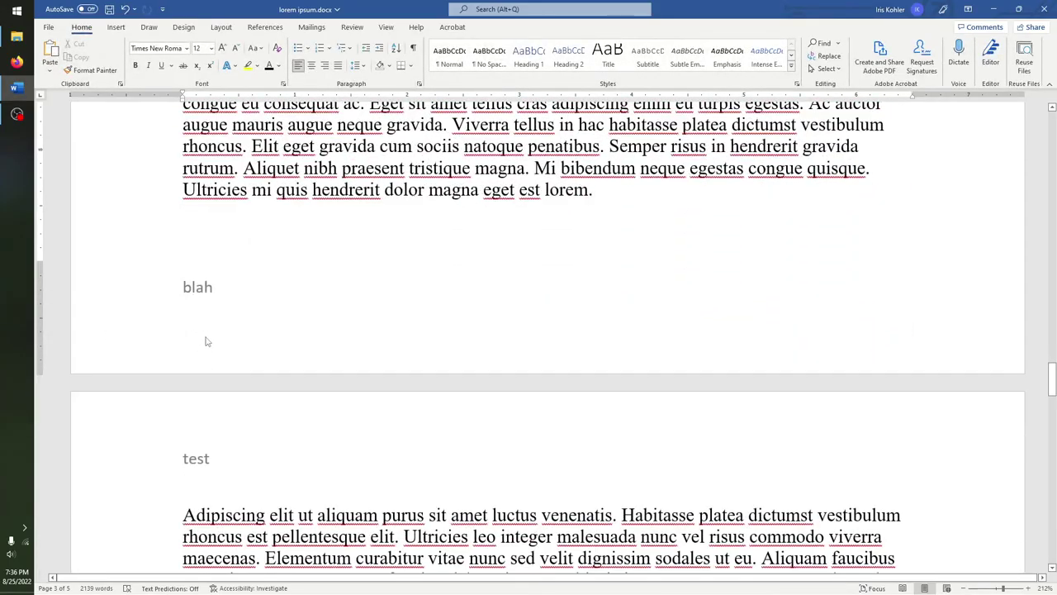
double_click(234, 289)
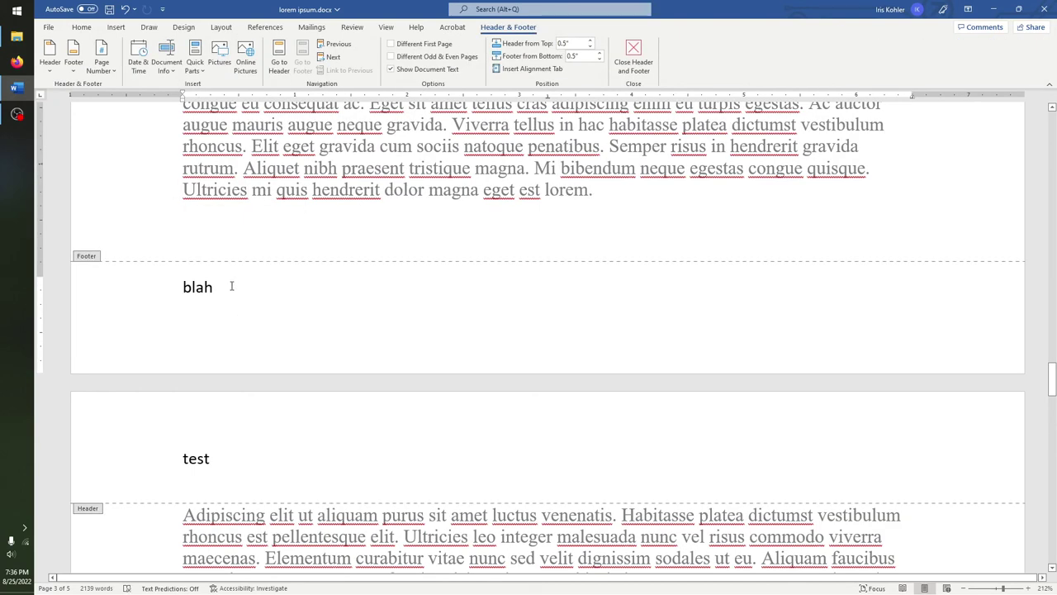
click(228, 475)
click(232, 328)
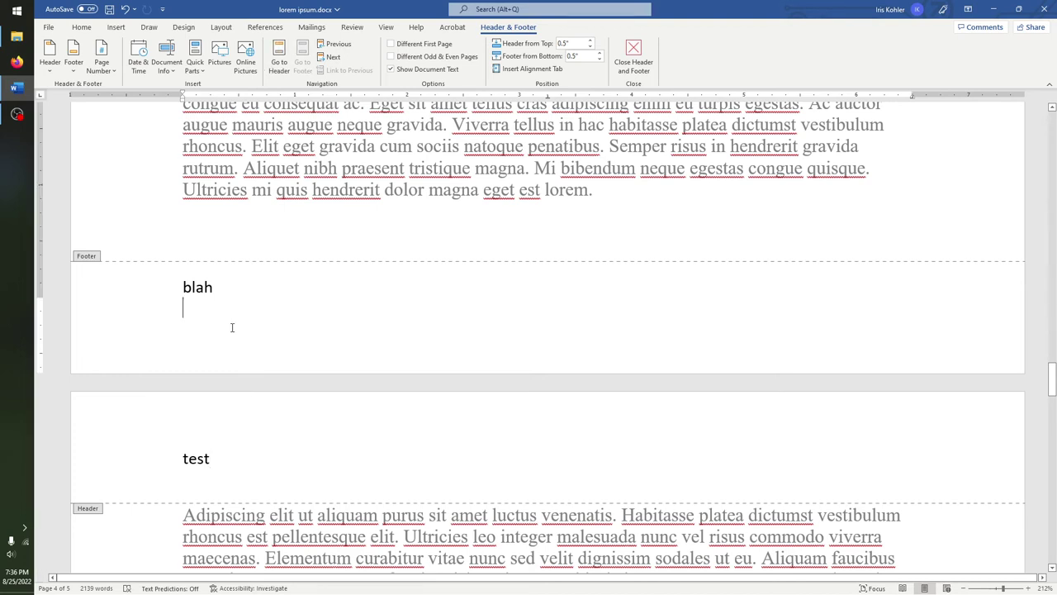
click(229, 485)
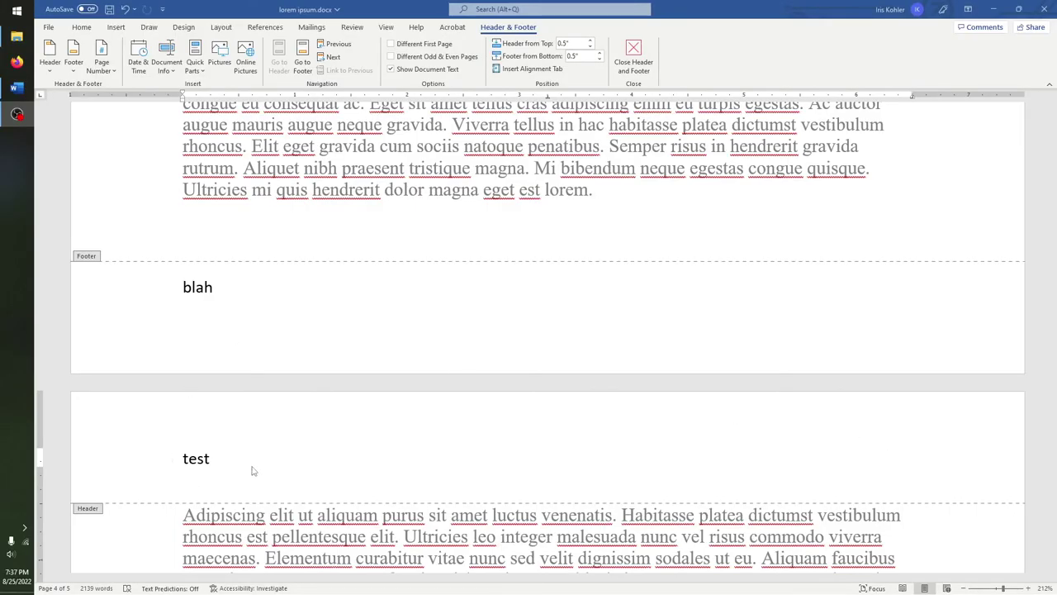
key(BackSpace)
key(BackSpace)
key(BackSpace)
key(BackSpace)
click(249, 285)
key(BackSpace)
key(BackSpace)
key(BackSpace)
key(BackSpace)
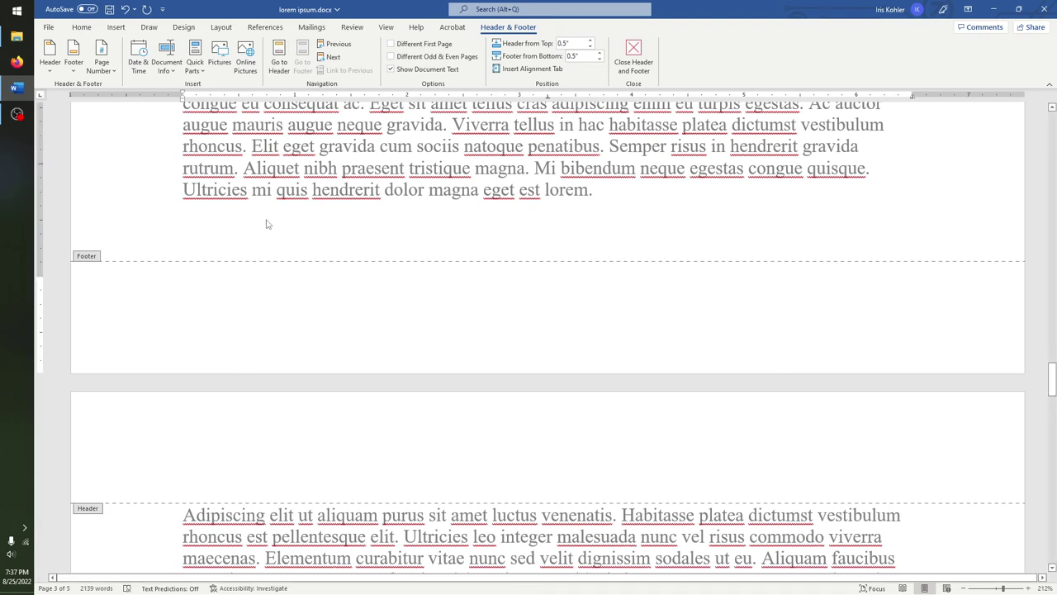
double_click(266, 223)
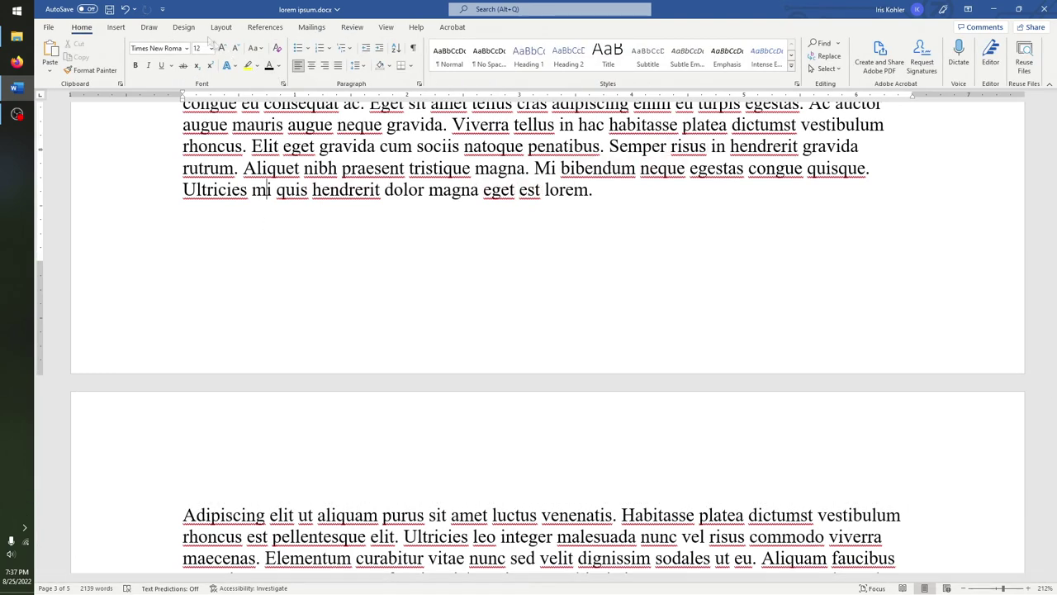
Insert a Plain Number 2 page number, centred at the bottom of each page
click(115, 27)
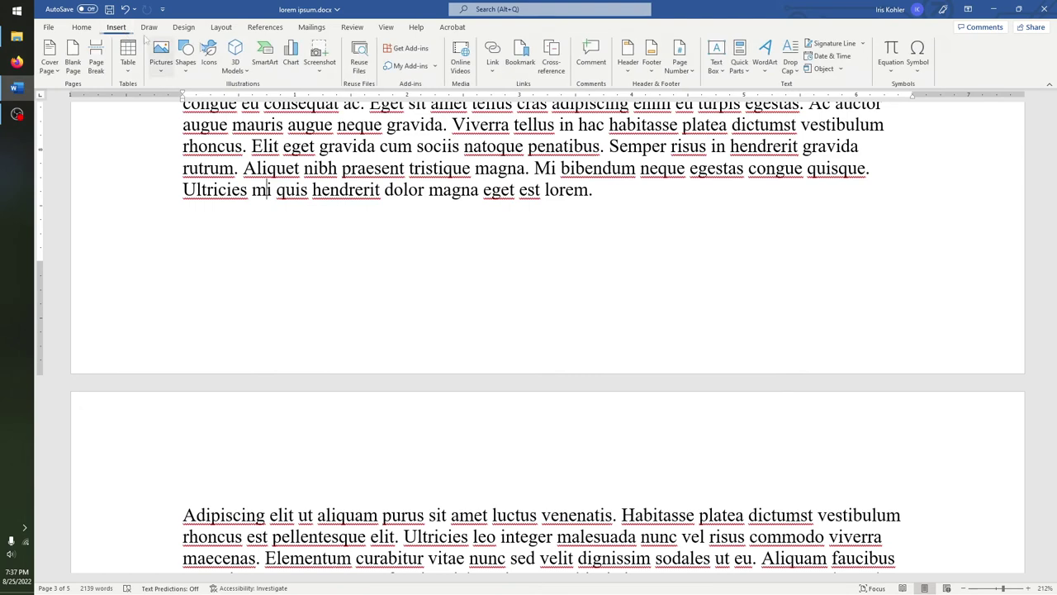
click(682, 64)
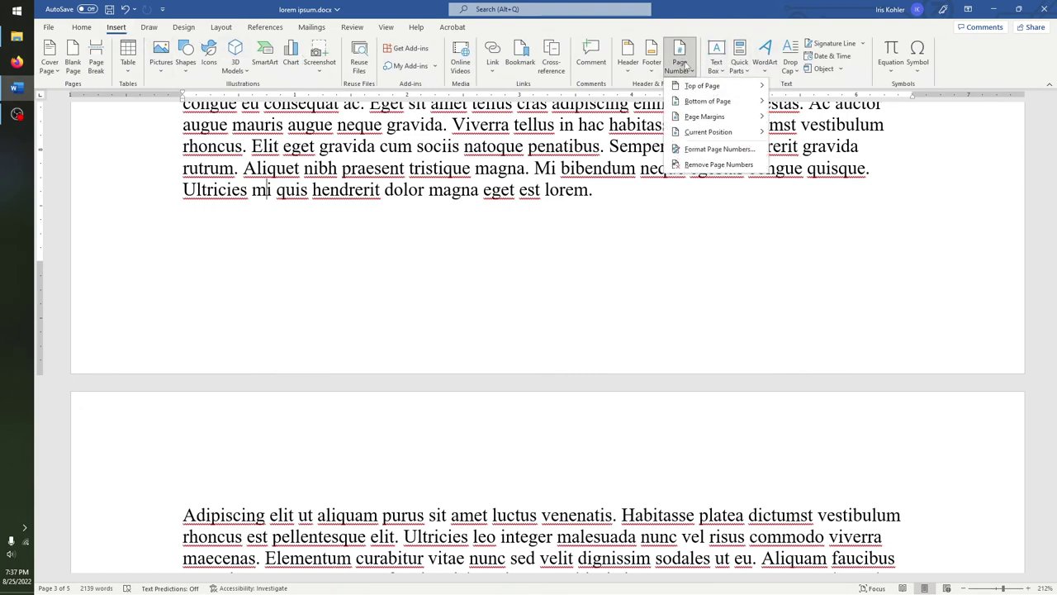
mouse_move(697, 91)
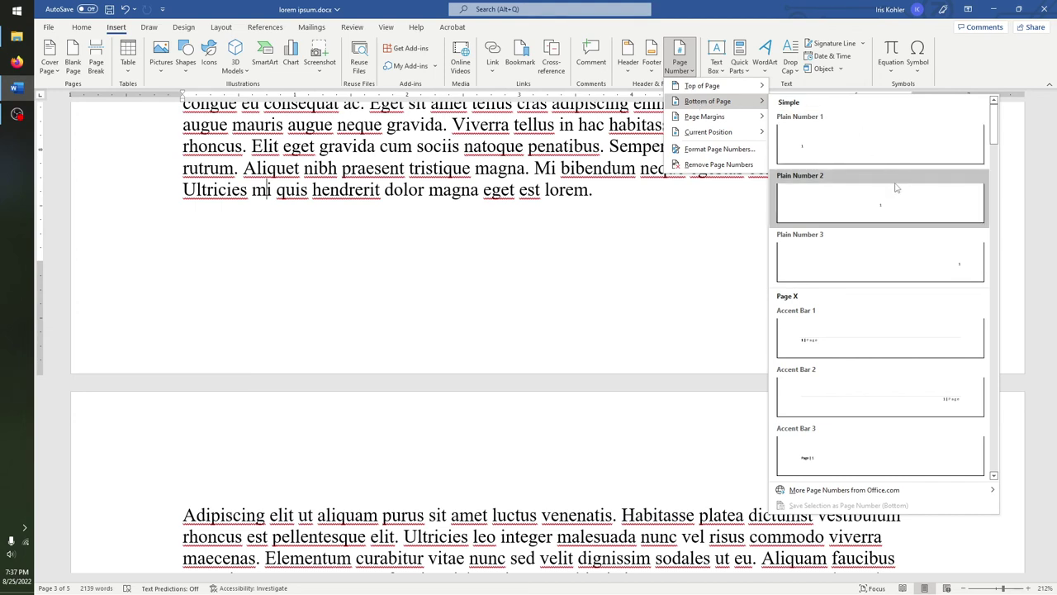
click(884, 208)
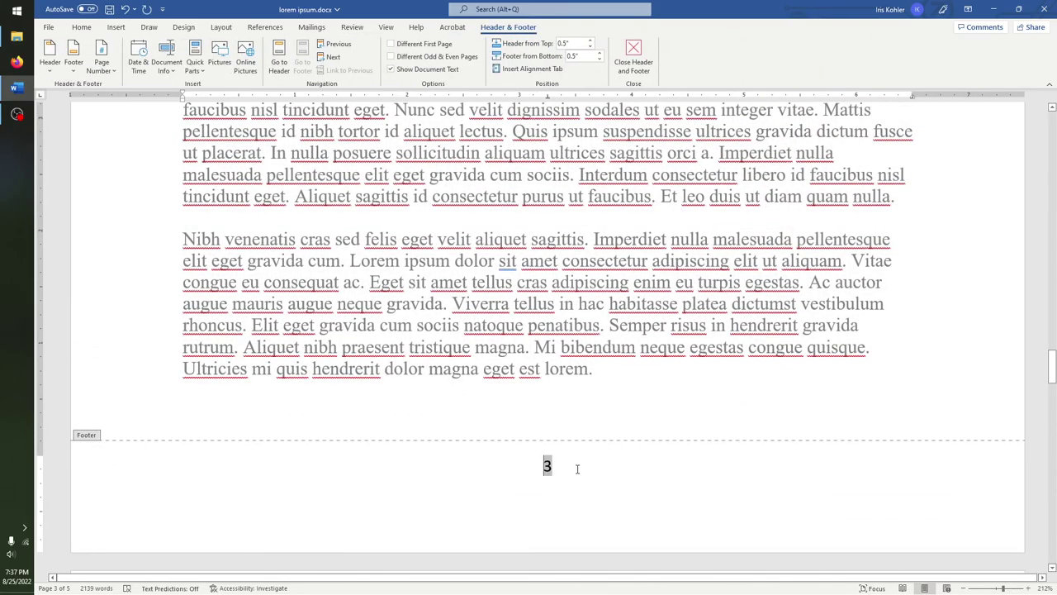
Exit footer editing and scroll back up to page 1's body text
double_click(582, 410)
scroll(578, 413, up, 15)
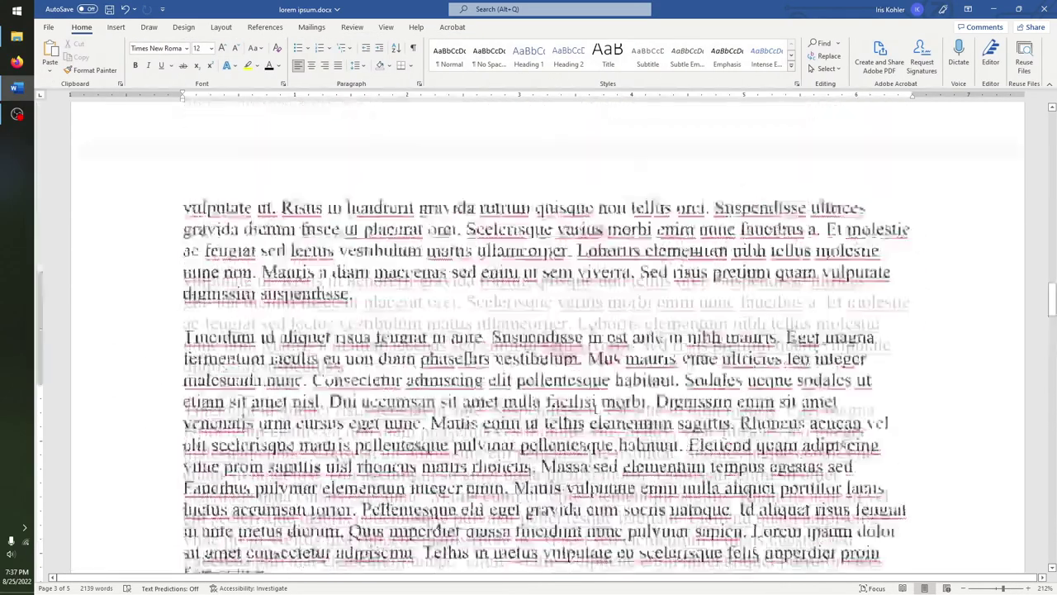
scroll(569, 427, up, 15)
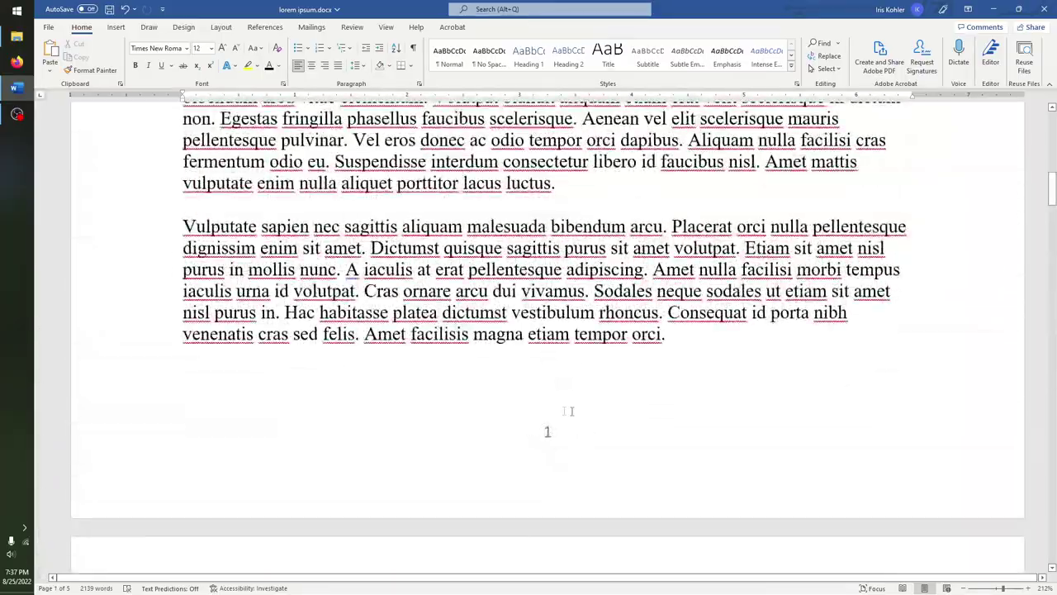
scroll(557, 415, up, 2)
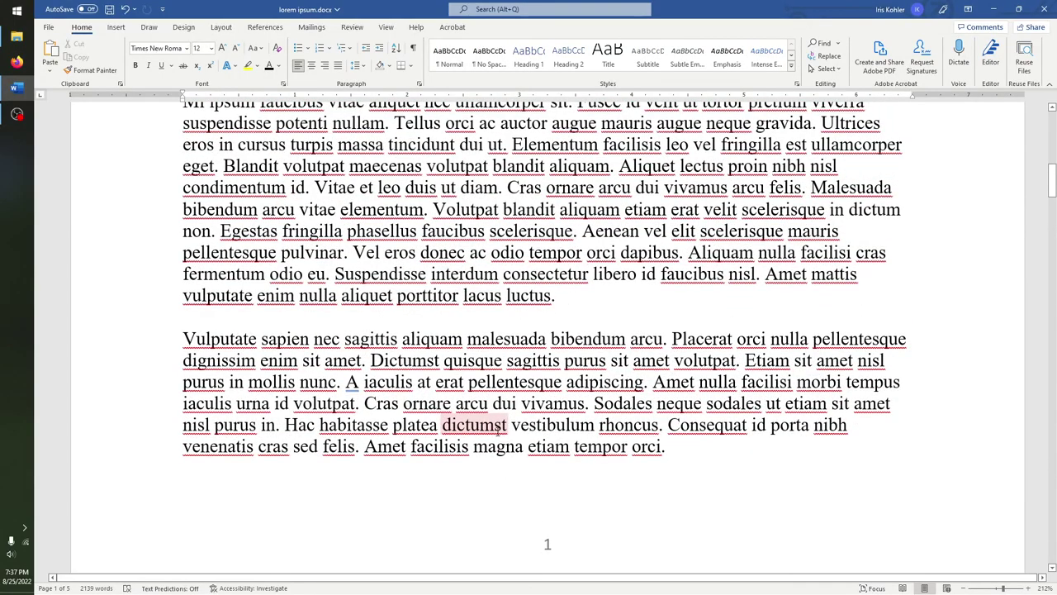
scroll(506, 434, up, 7)
drag(515, 440, 579, 438)
click(611, 464)
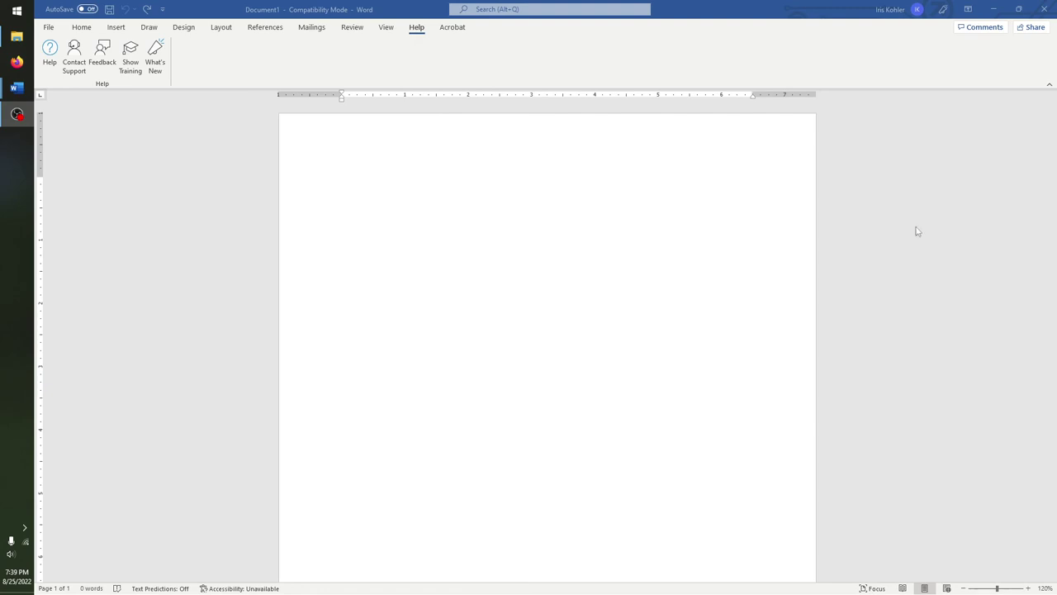
Focus the blank new document and show the Home ribbon tab
click(567, 262)
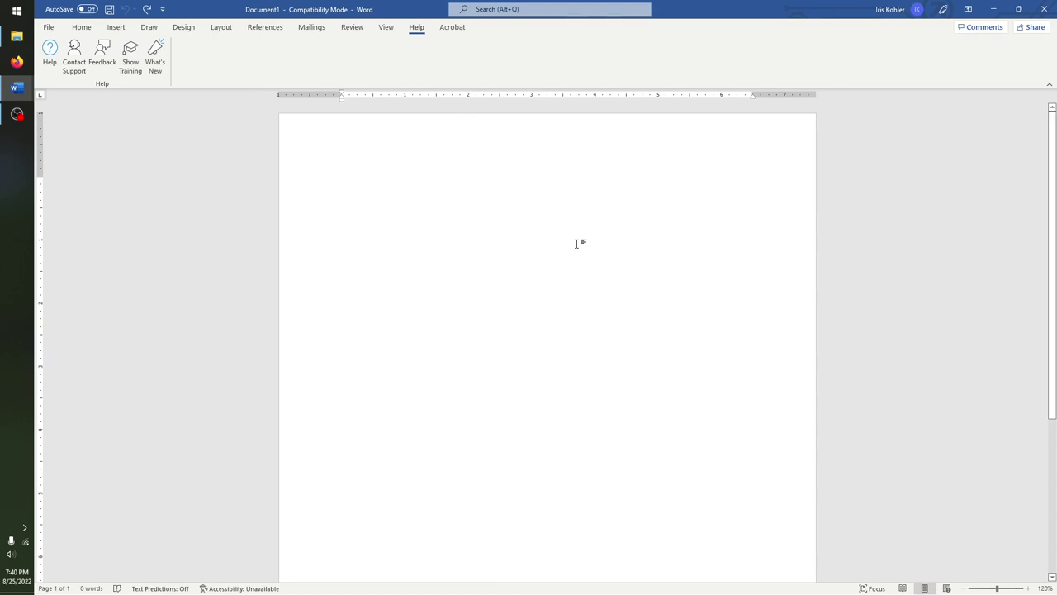
click(81, 26)
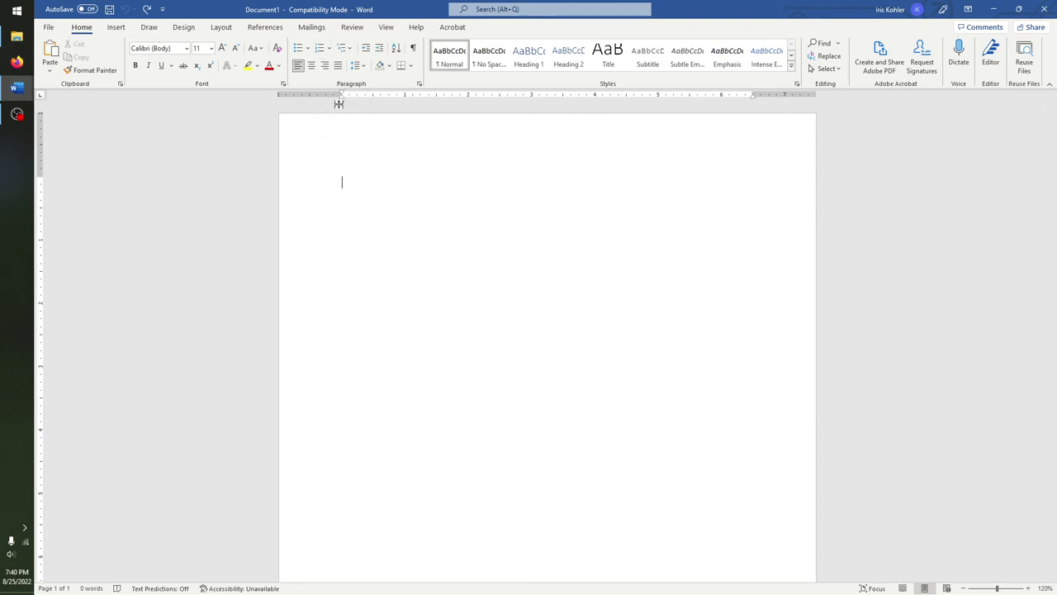
Start a numbered list with items Step 1, Step 2 and Step 3
click(320, 49)
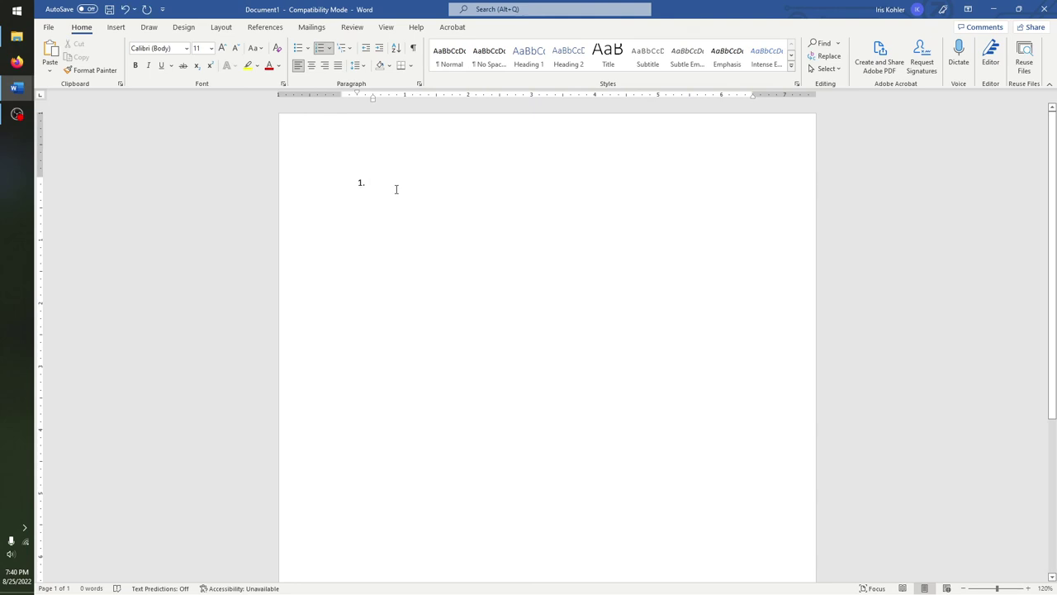
text(Step 1)
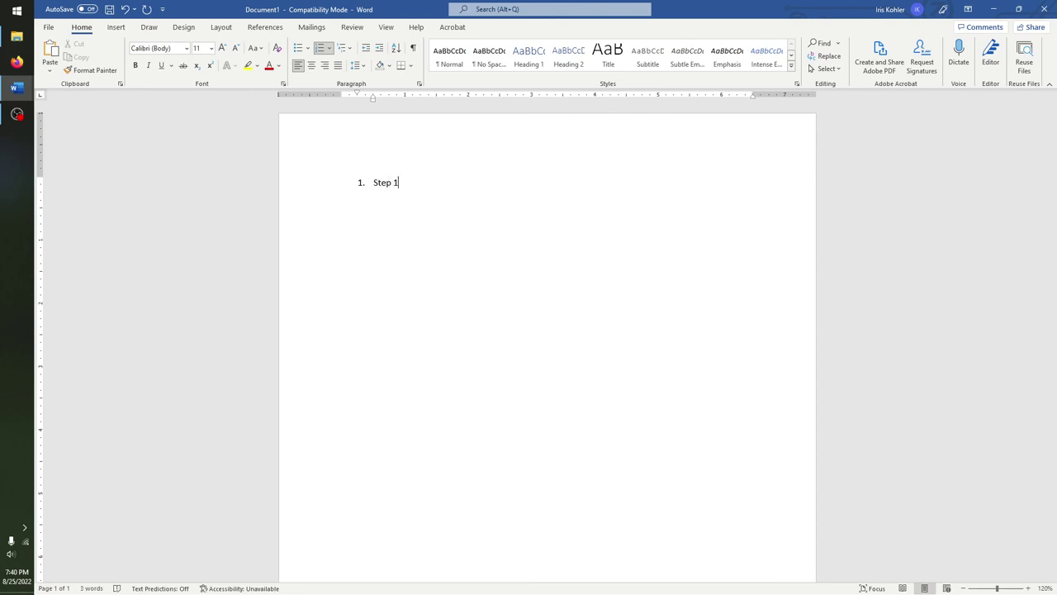
key(Return)
text(Step 2)
key(Return)
text(Step 3)
Add lettered sub-steps Step 3a through Step 3e beneath Step 3
key(Return)
key(Tab)
text(Step 3a)
key(Return)
text(Step 3b)
key(Return)
text(Step 3c)
key(Return)
text(Step 3d)
key(Return)
text(st)
text(3)
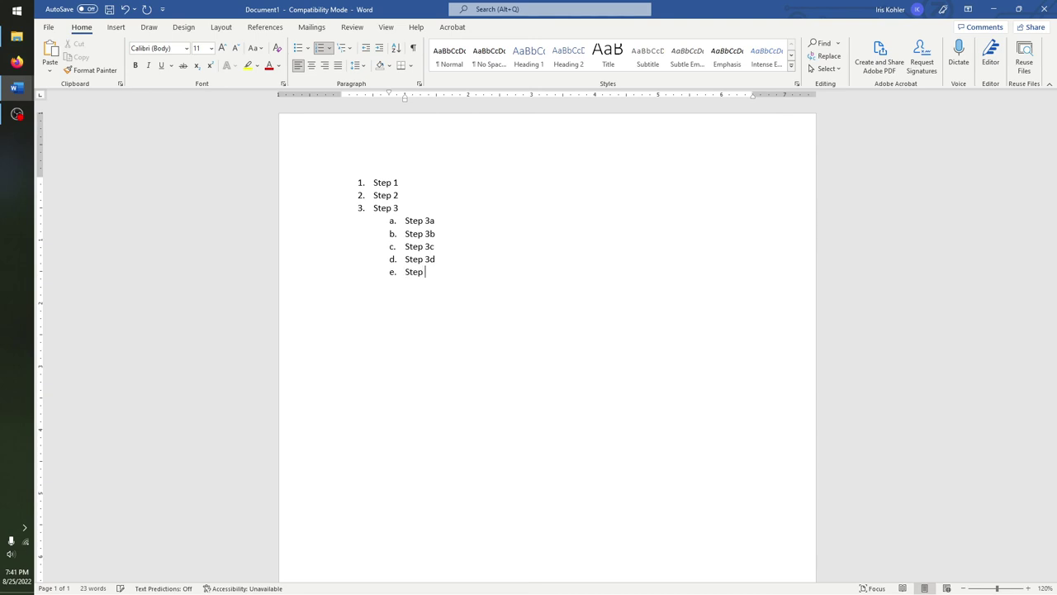
text(e)
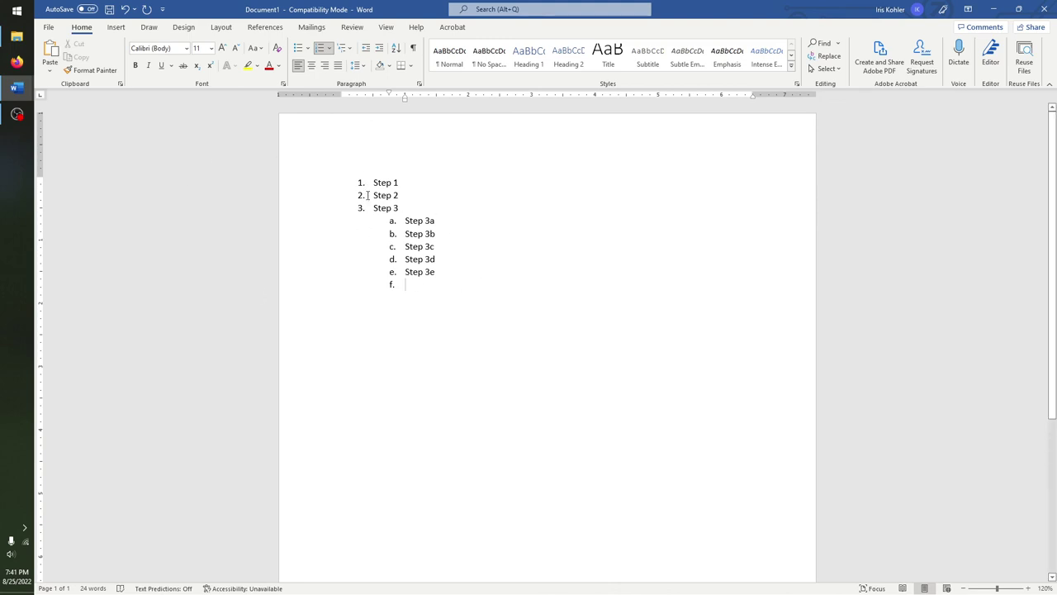
Remove the stray empty item and start an indented sub-item beneath Step 3e
key(shift+Tab)
key(BackSpace)
key(BackSpace)
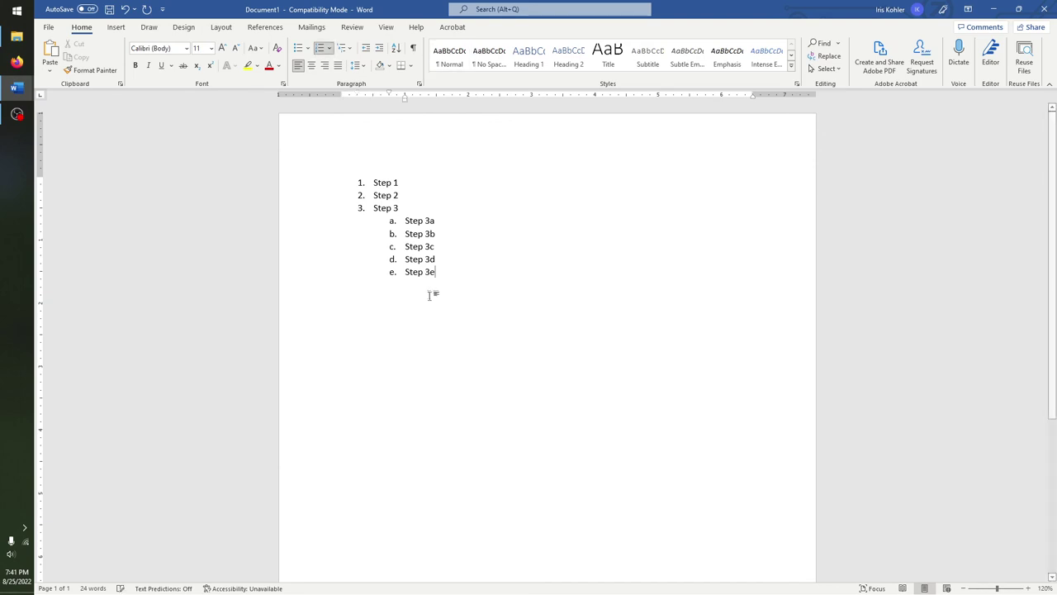
key(Return)
key(shift+Tab)
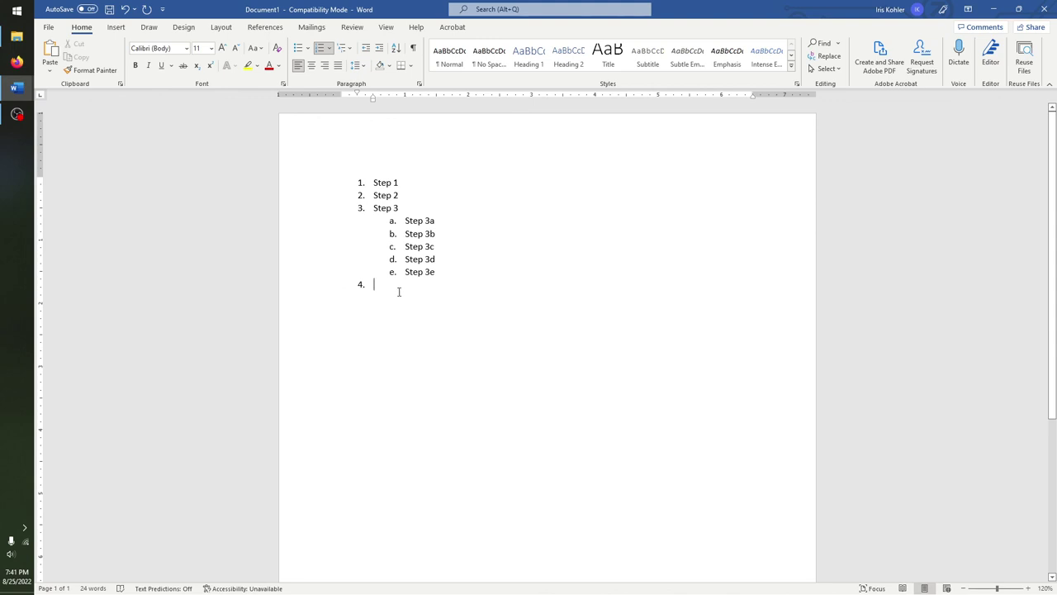
key(Tab)
key(Tab)
Add roman sub-steps Step 3ei and Step 3eii, then an empty top-level item 4
text(Step 3ei)
key(Return)
text(Step 3eii)
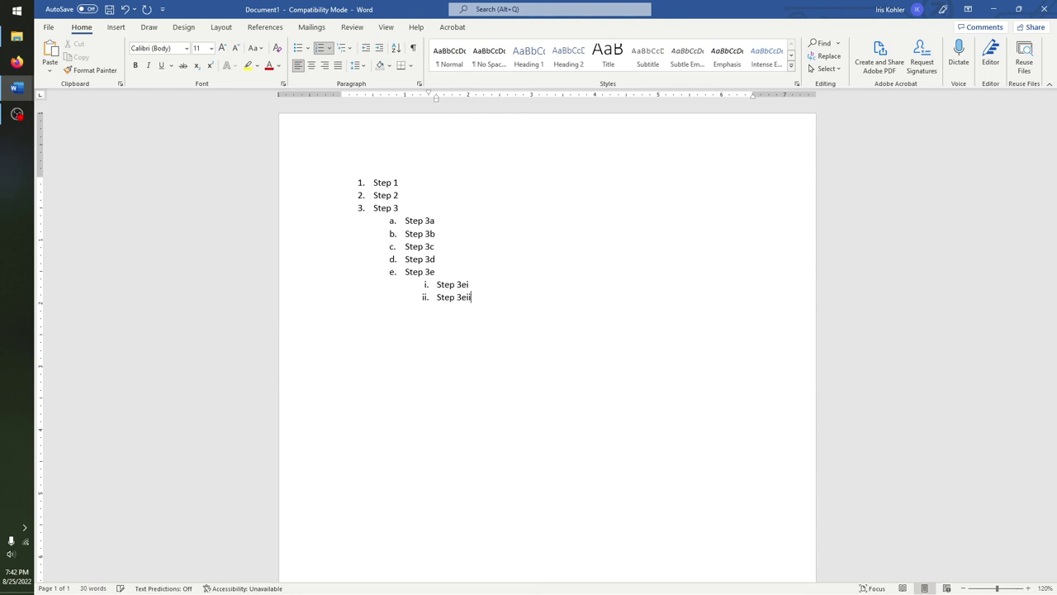
key(Return)
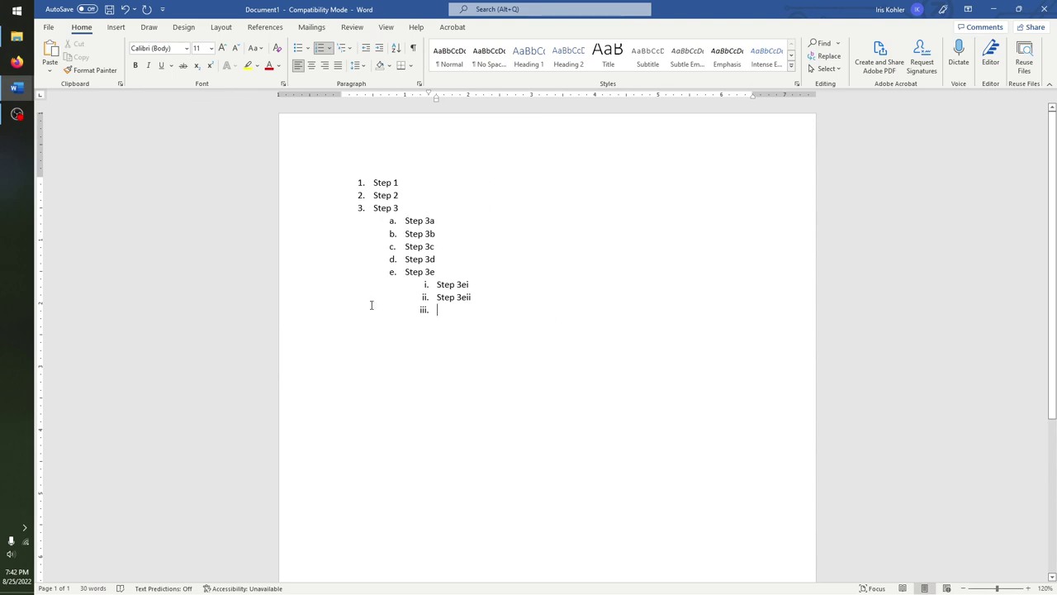
key(BackSpace)
key(BackSpace)
key(Return)
key(shift+Tab)
key(shift+Tab)
click(16, 114)
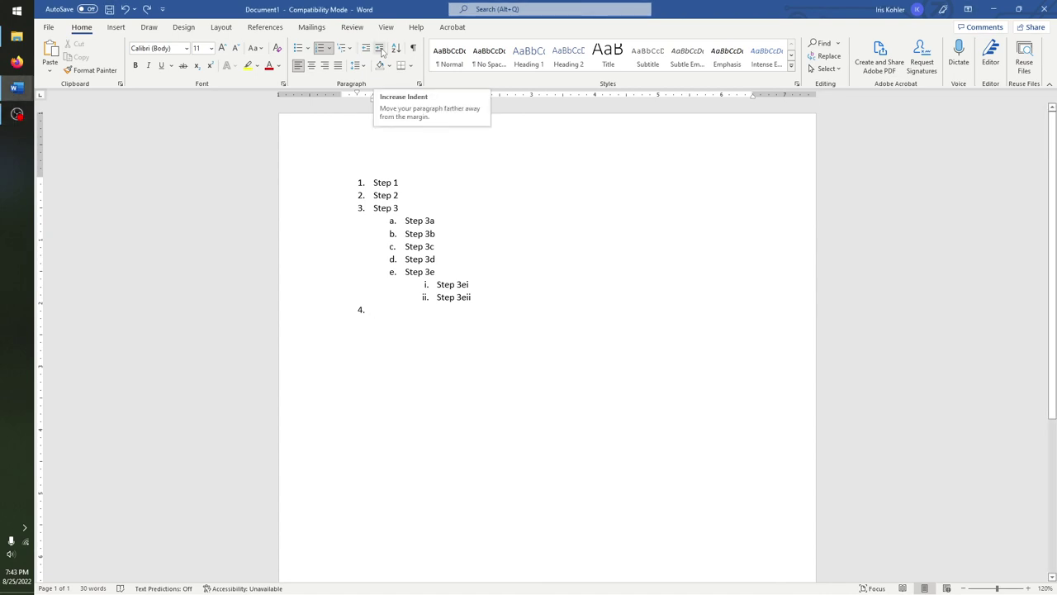
Indent item 4 two levels, outdent it back, then remove its numbering
click(381, 51)
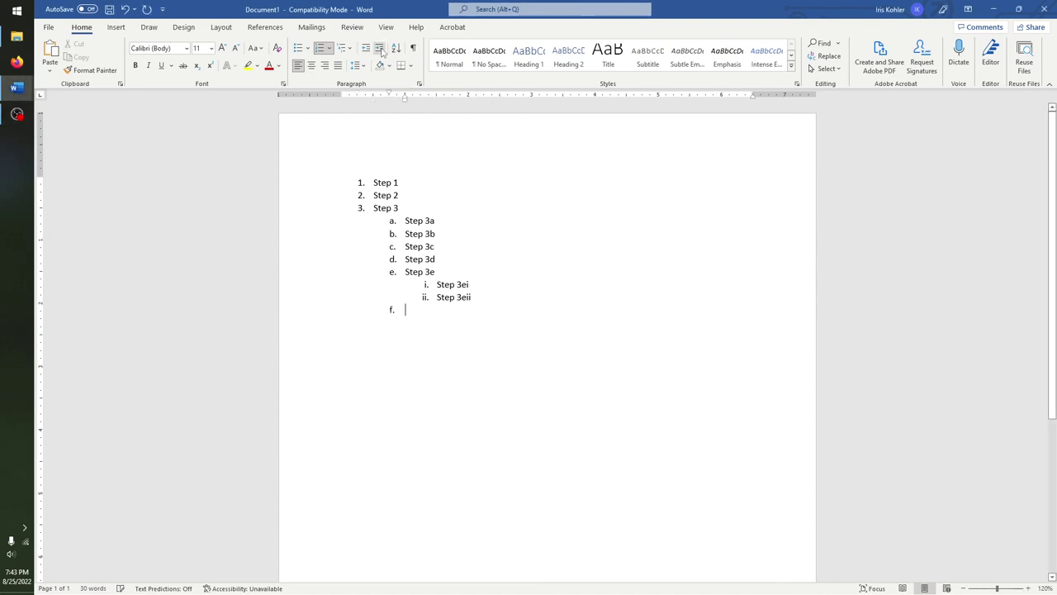
click(382, 51)
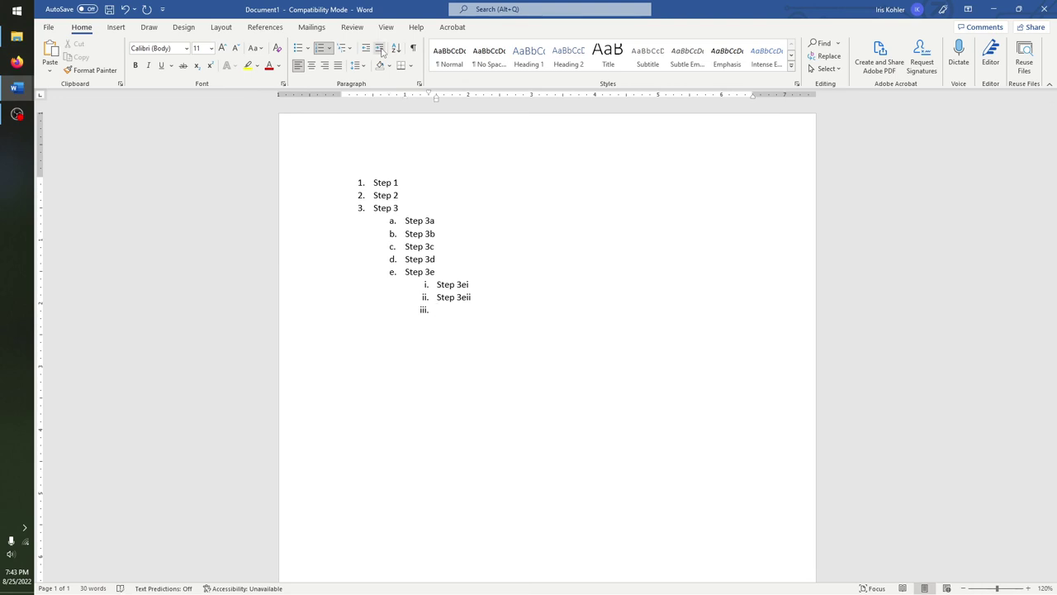
click(367, 50)
click(367, 50)
click(321, 50)
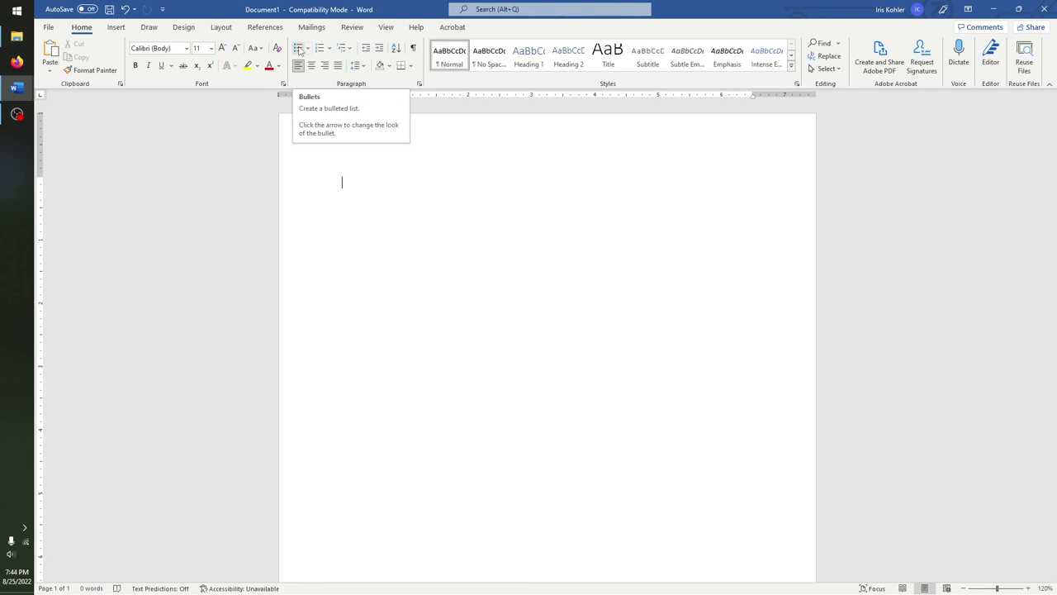
Create a bulleted list: Carrots, Milk, Bread, Ground beef (for burgers)
click(298, 48)
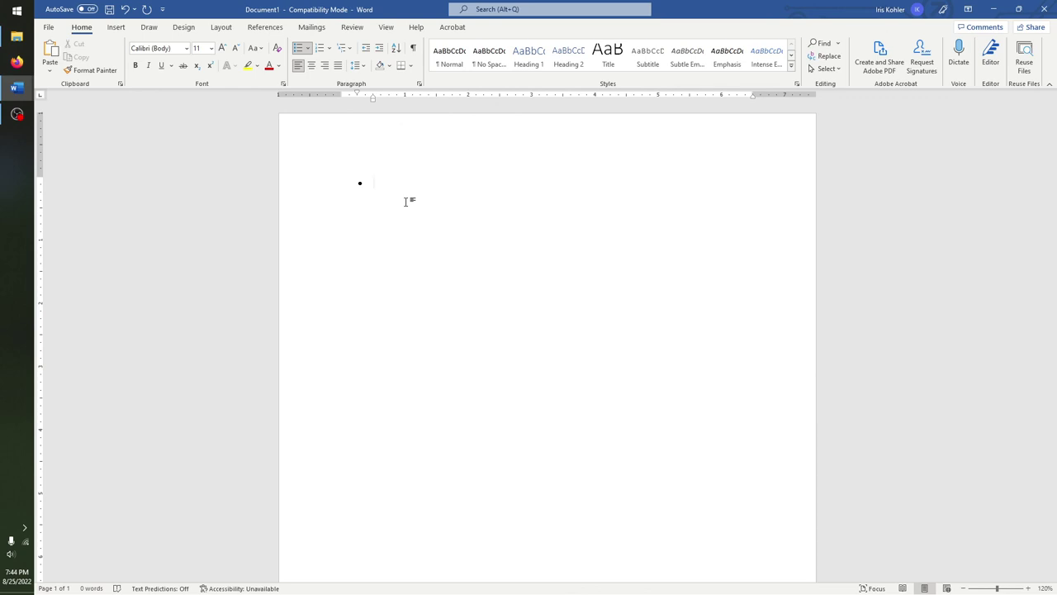
text(Carrots)
key(Return)
text(Milk)
key(Return)
text(Bread)
key(Return)
text(Gr)
key(BackSpace)
text(round beef (for burgers))
Nest sub-item 'a' and a third-level bullet under Ground beef, then delete the list
key(Return)
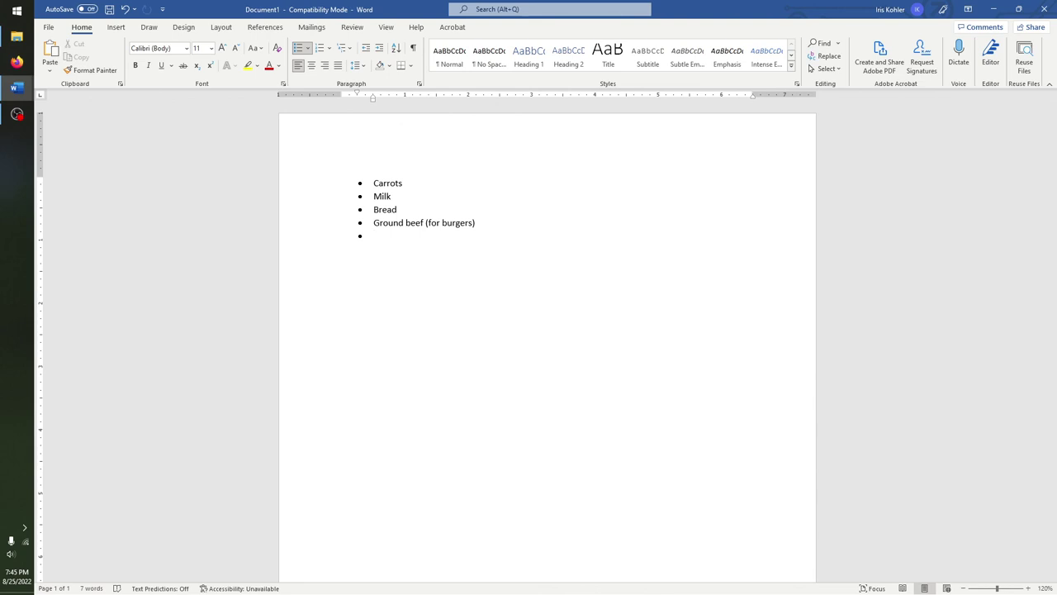
key(Tab)
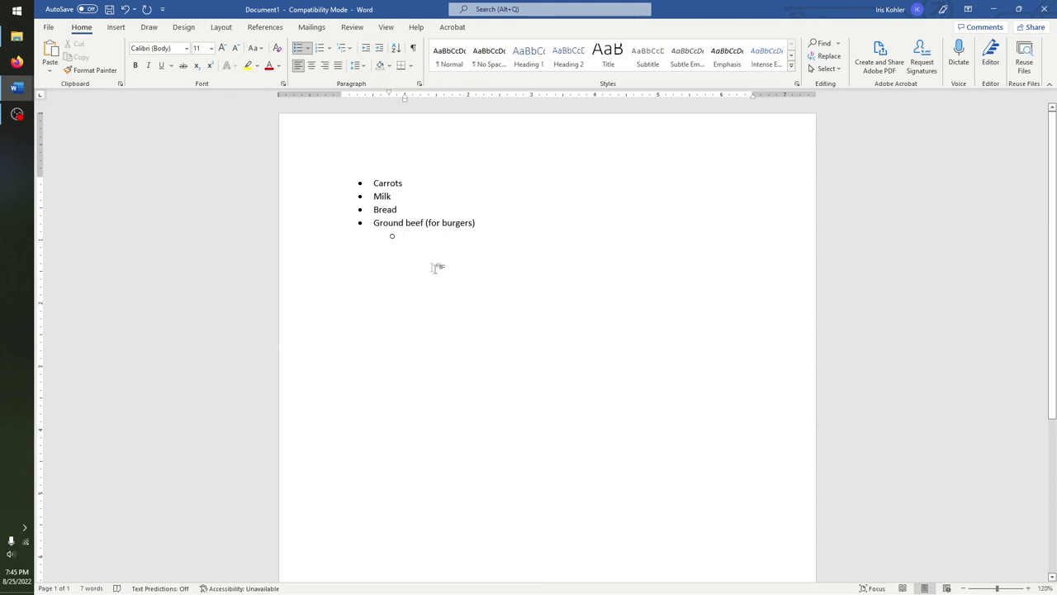
text(a)
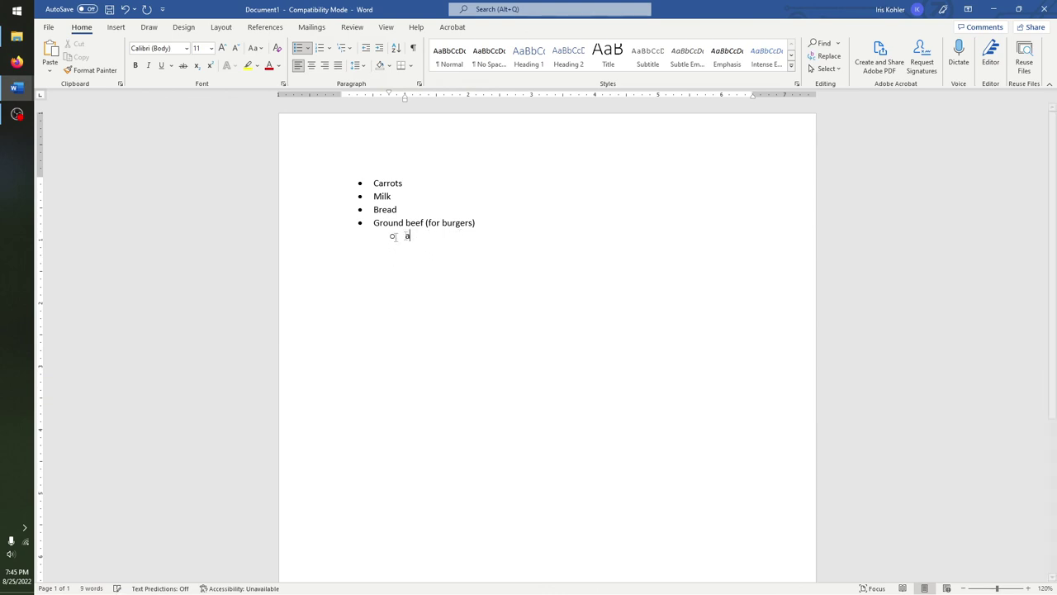
key(Return)
key(Tab)
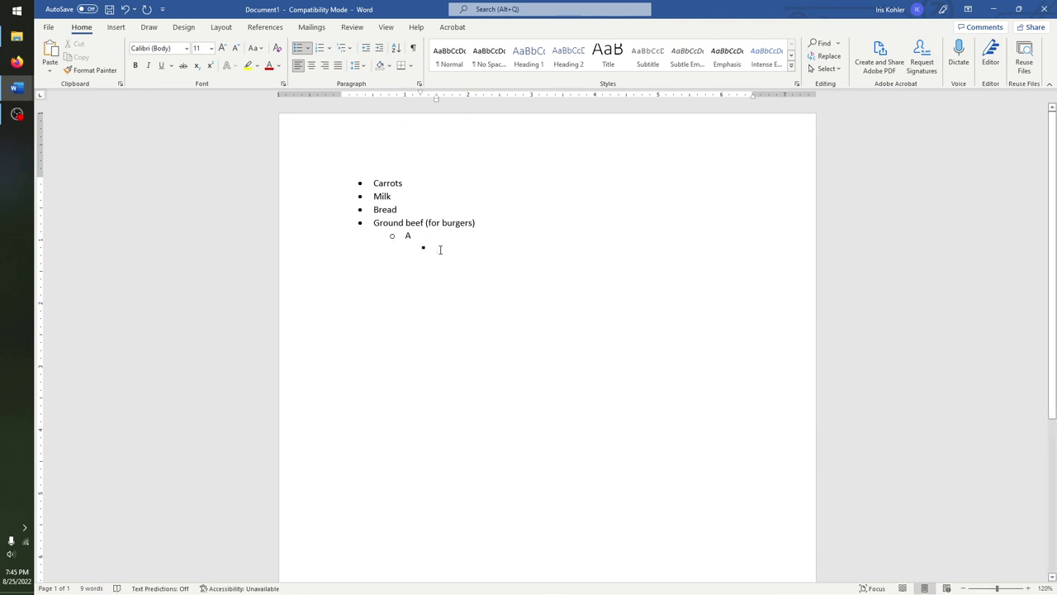
drag(438, 246, 361, 178)
key(BackSpace)
key(BackSpace)
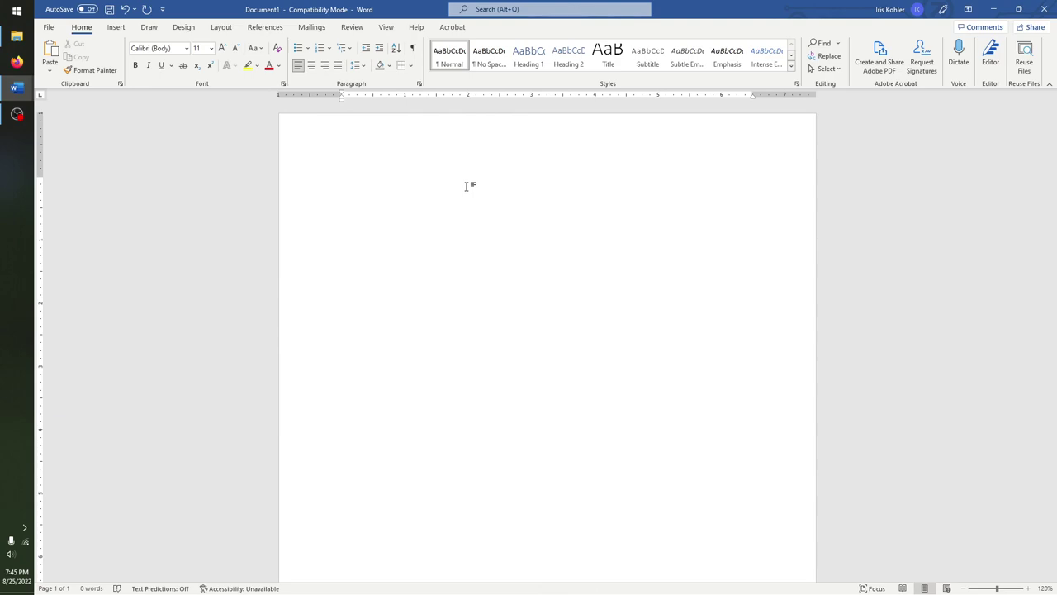
Open the File backstage view showing new templates and recent documents
key(alt+f)
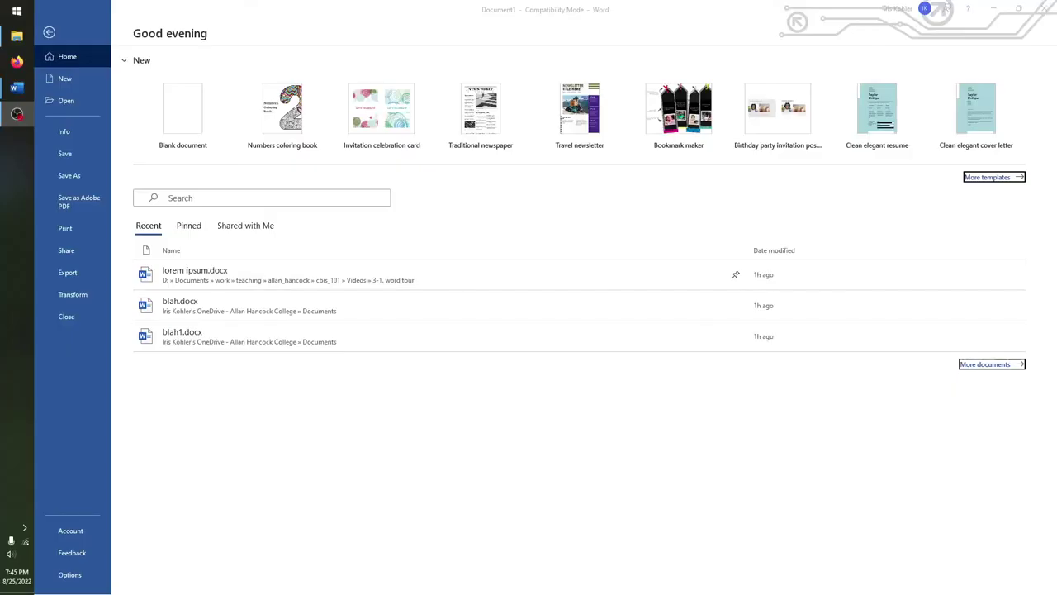